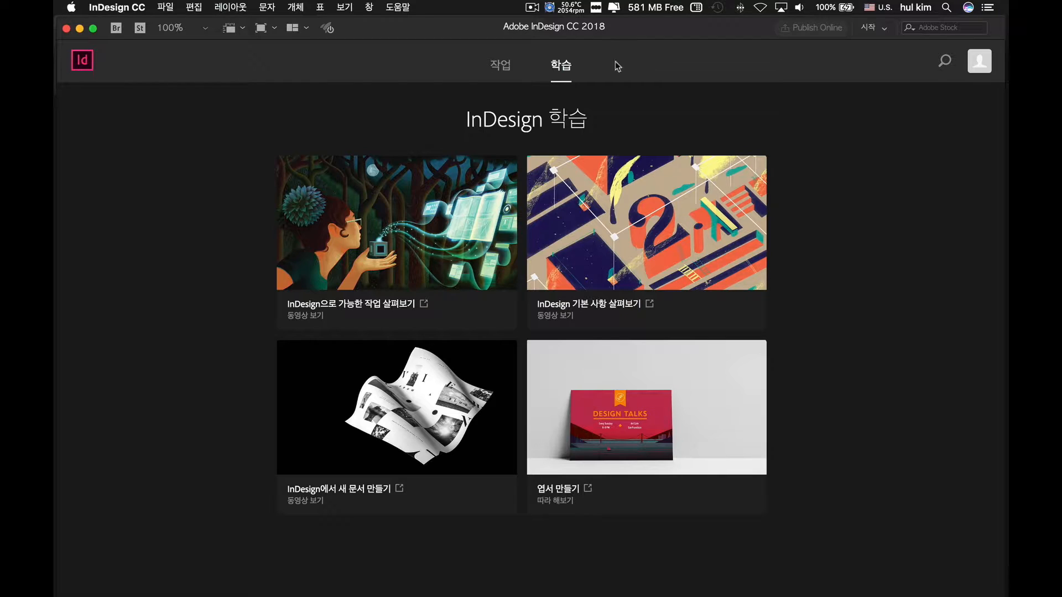
left_click(171, 9)
left_click(453, 38)
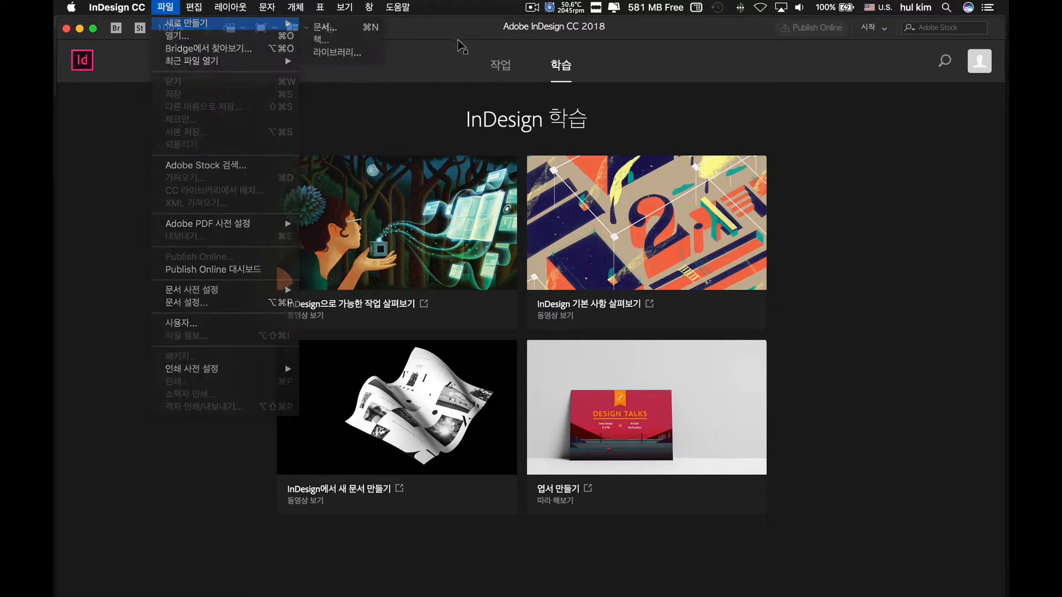
left_click(165, 8)
mouse_move(222, 24)
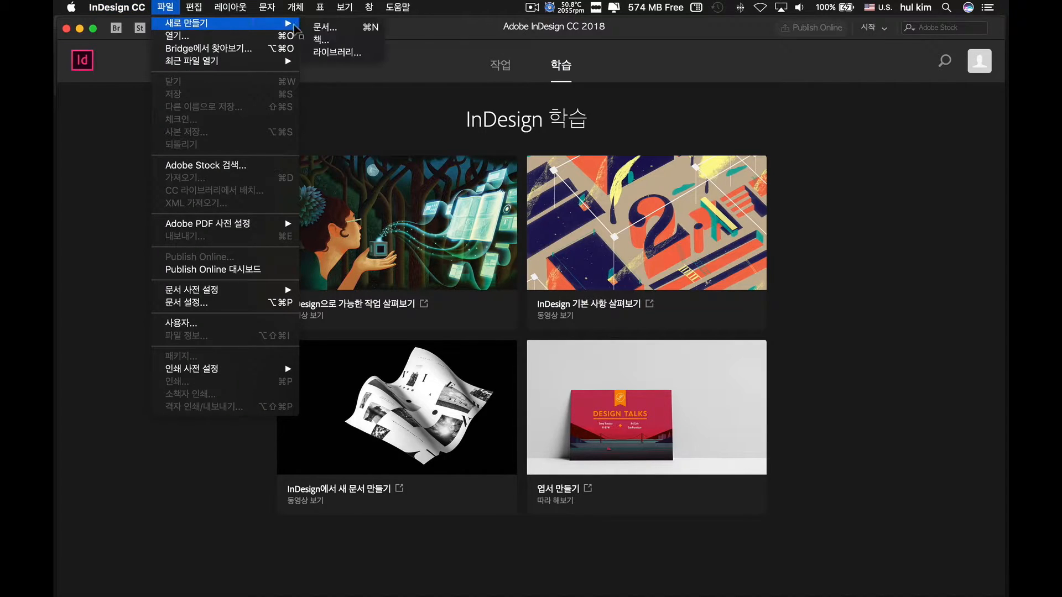
left_click(407, 32)
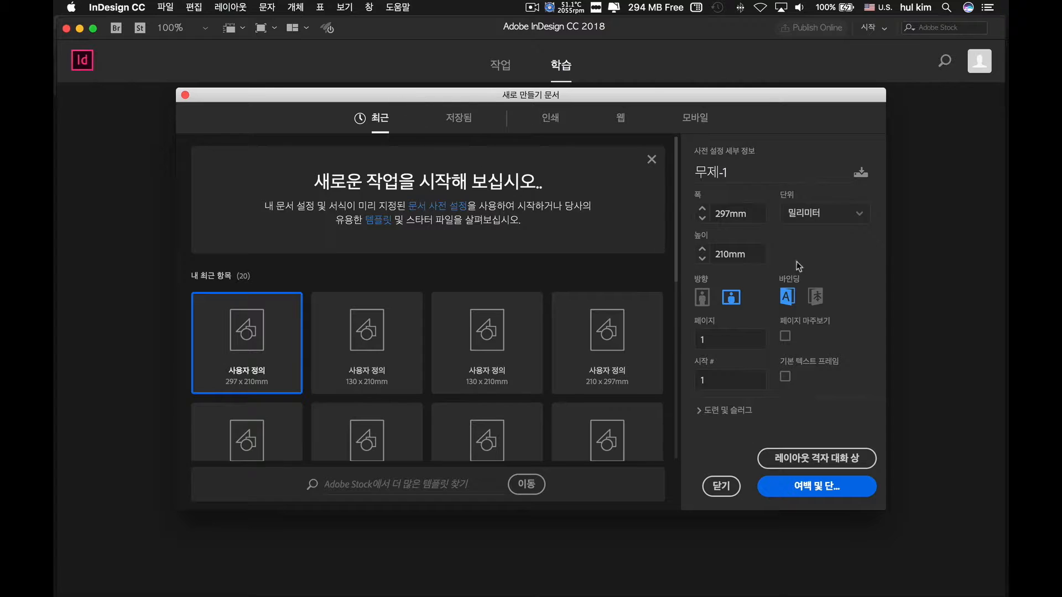
left_click(747, 213)
type("1")
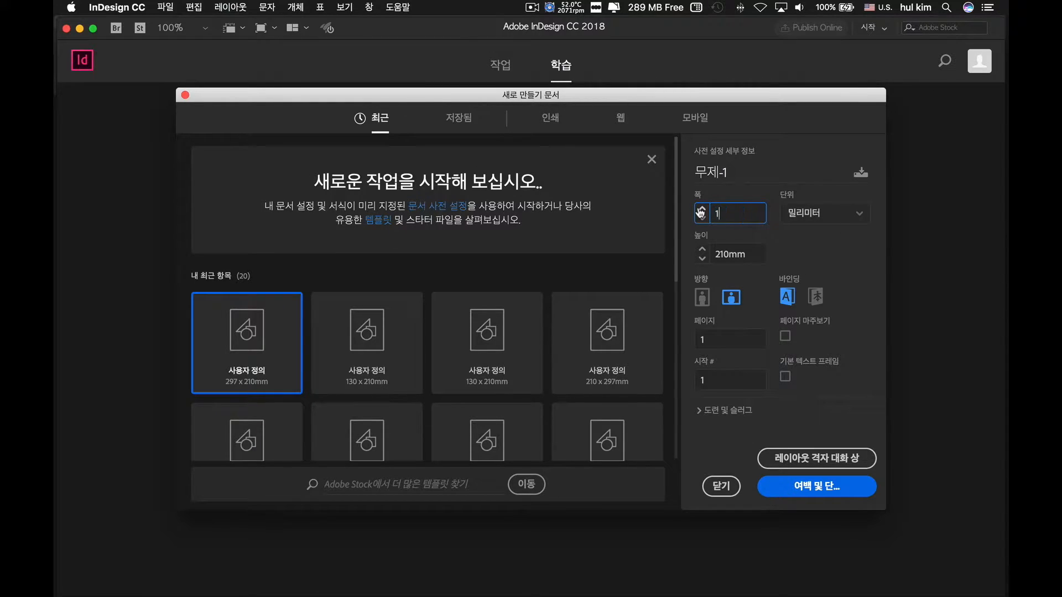
type("52")
key("Tab")
type("194")
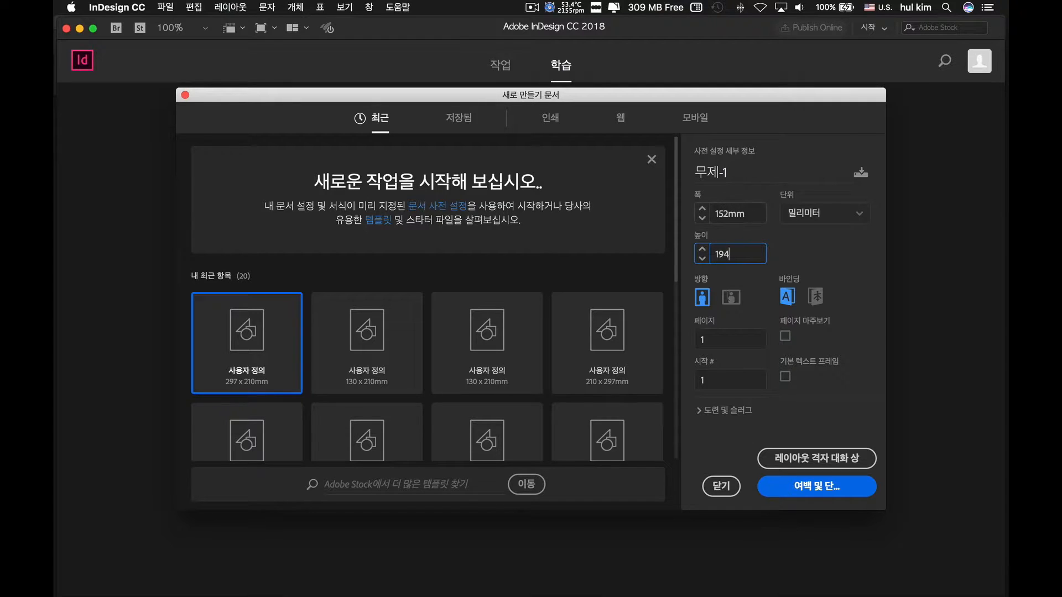
left_click(713, 486)
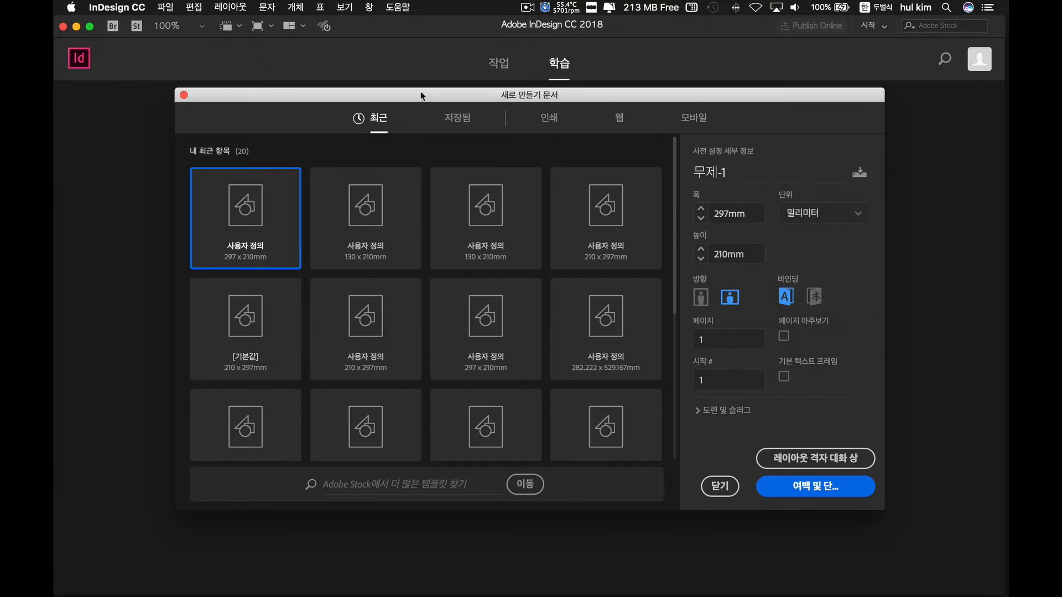
- Set the new document's size to 516 mm wide by 194 mm high and continue to its margin settings
left_click(752, 218)
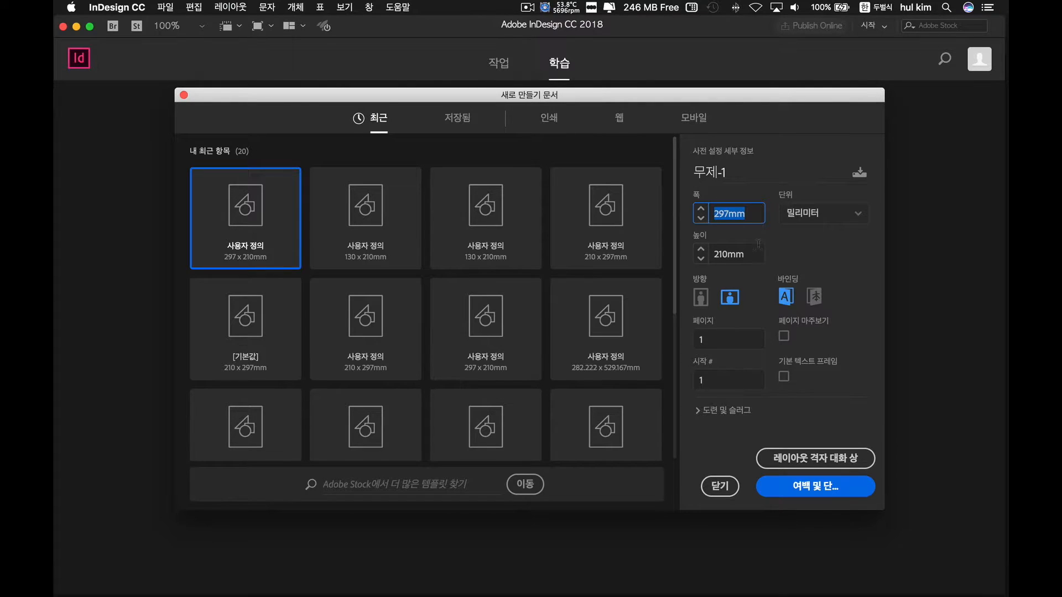
left_click(715, 253)
type("1")
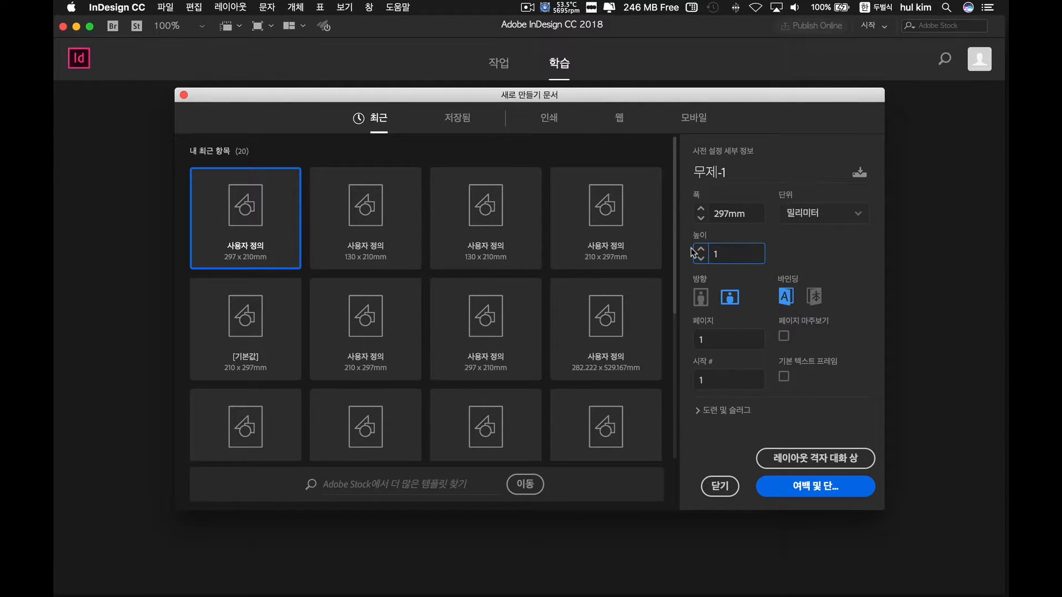
type("94")
left_click_drag(746, 213, 692, 211)
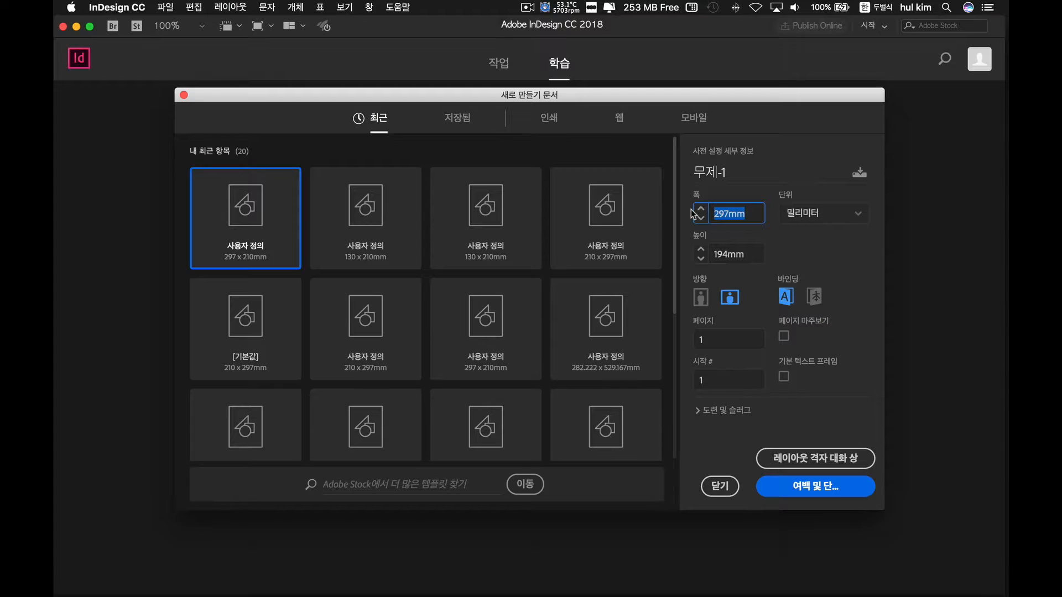
type("616")
double_click(737, 213)
type("516")
left_click(798, 491)
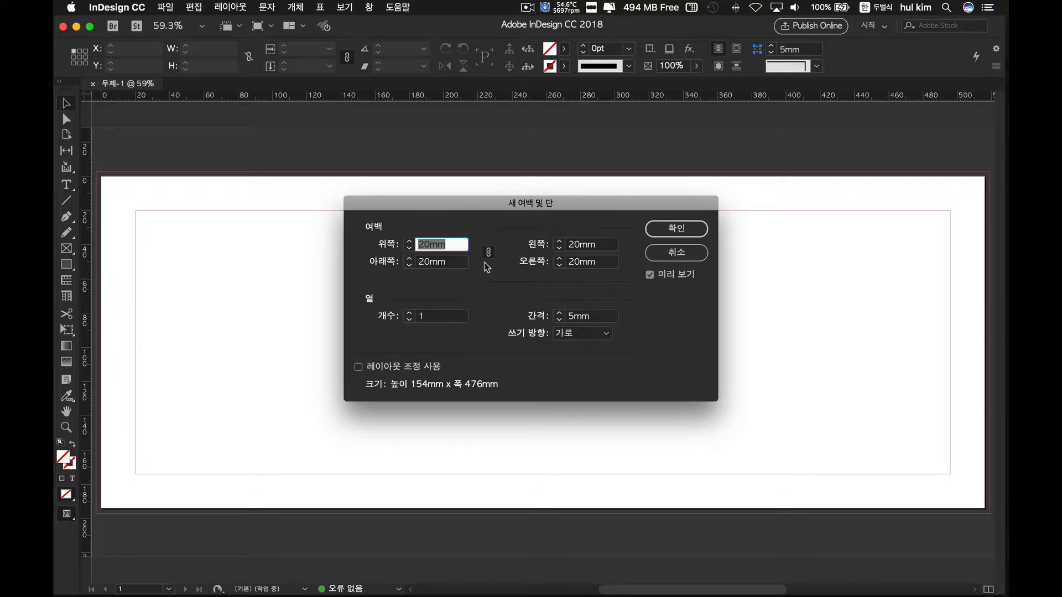
- Set all four margins to 0 mm and create the document
type("0")
key("Tab")
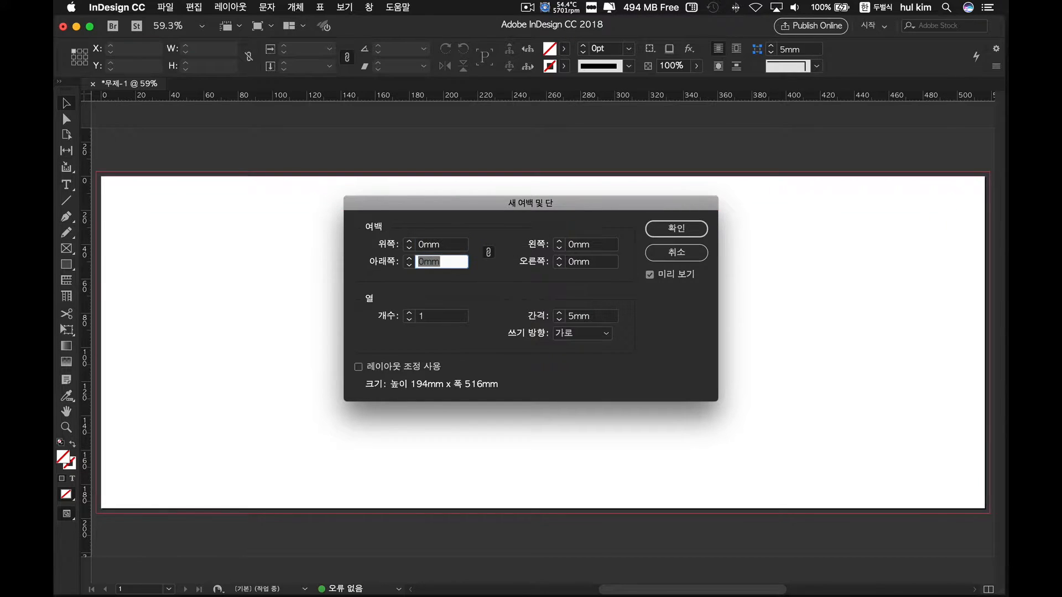
left_click(664, 229)
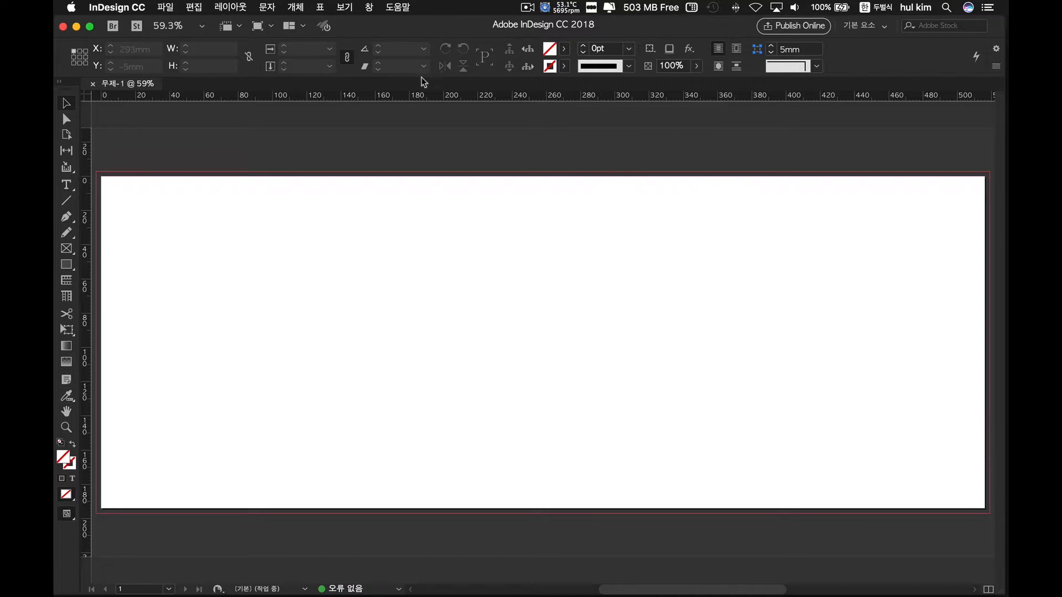
- Show the Pages panel and dock its panel group along the side of the workspace
left_click(369, 7)
mouse_move(388, 284)
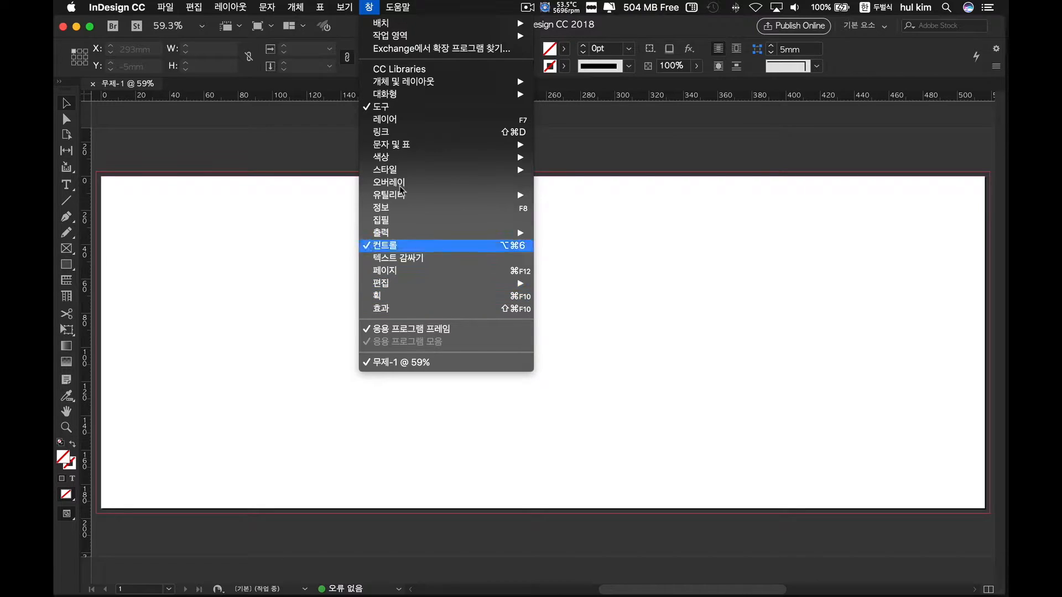
mouse_move(402, 173)
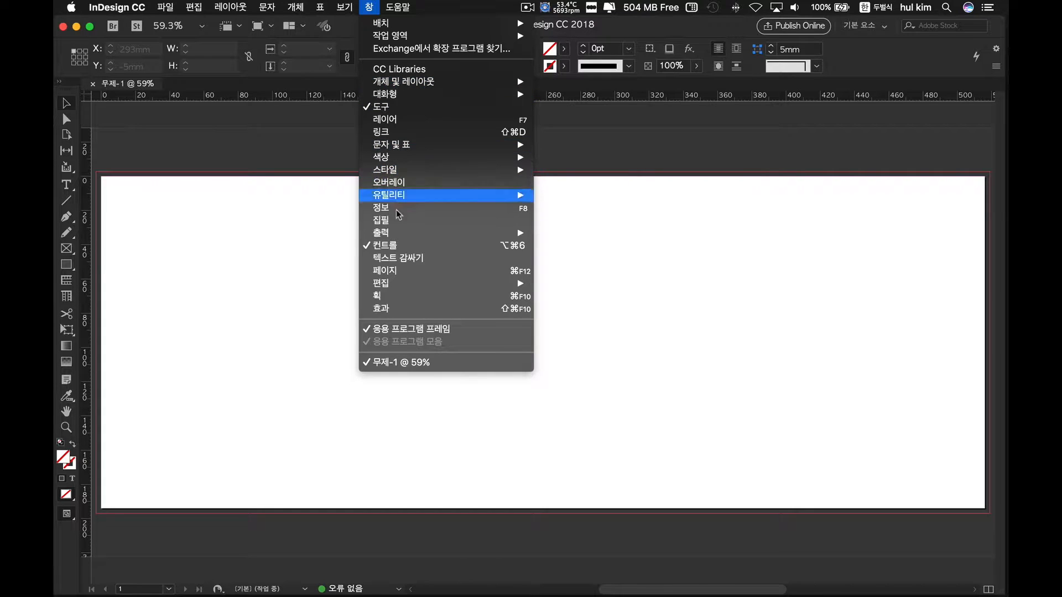
left_click(399, 274)
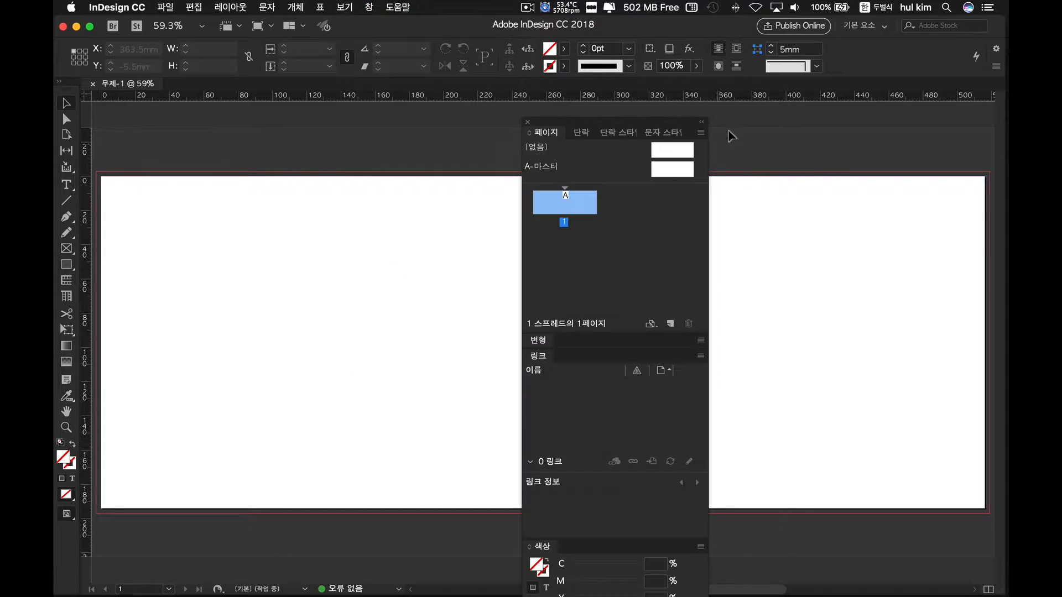
left_click_drag(564, 123, 998, 131)
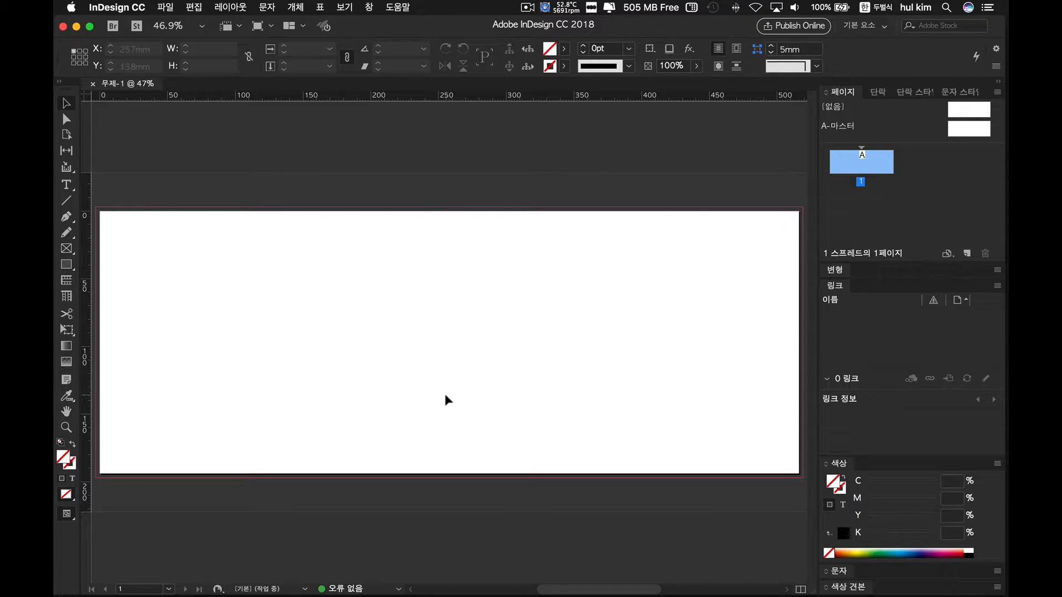
- Start creating layout guides with 2 columns fitted to the page, with the preview on
left_click(236, 7)
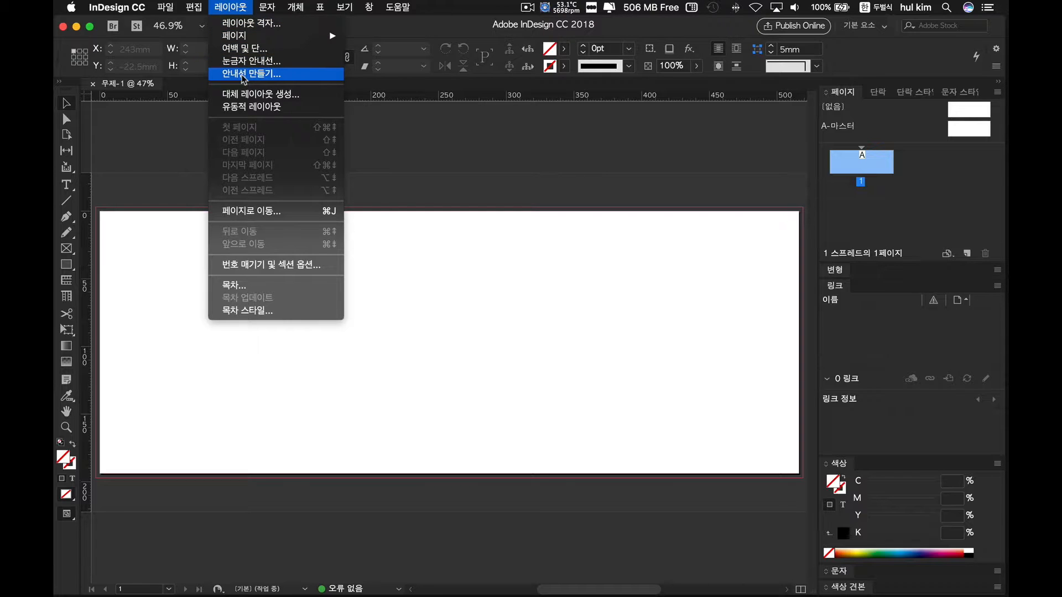
left_click(243, 74)
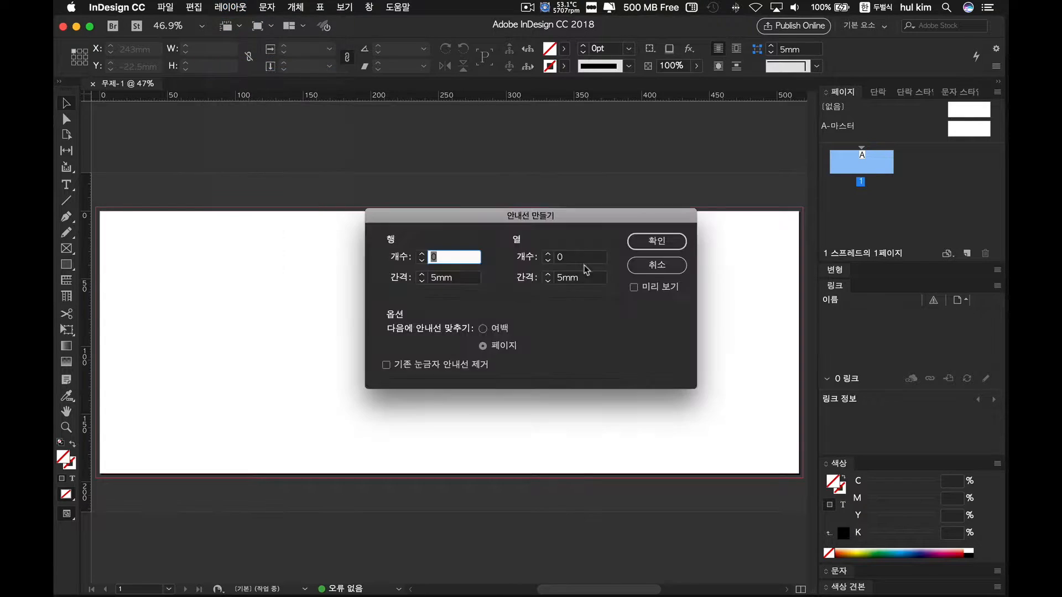
left_click_drag(486, 218, 528, 190)
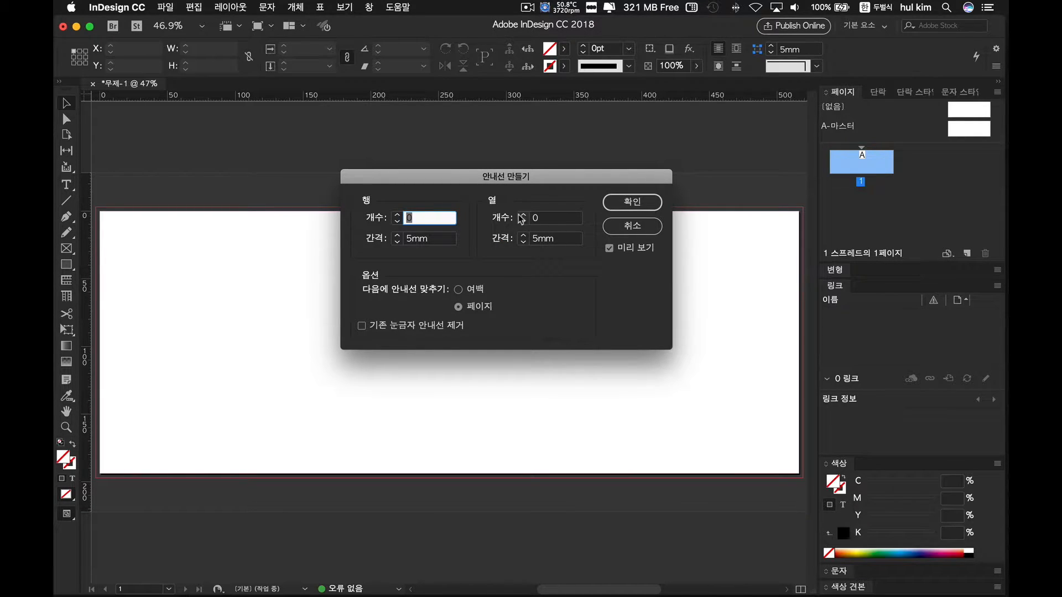
left_click(523, 216)
left_click(523, 216)
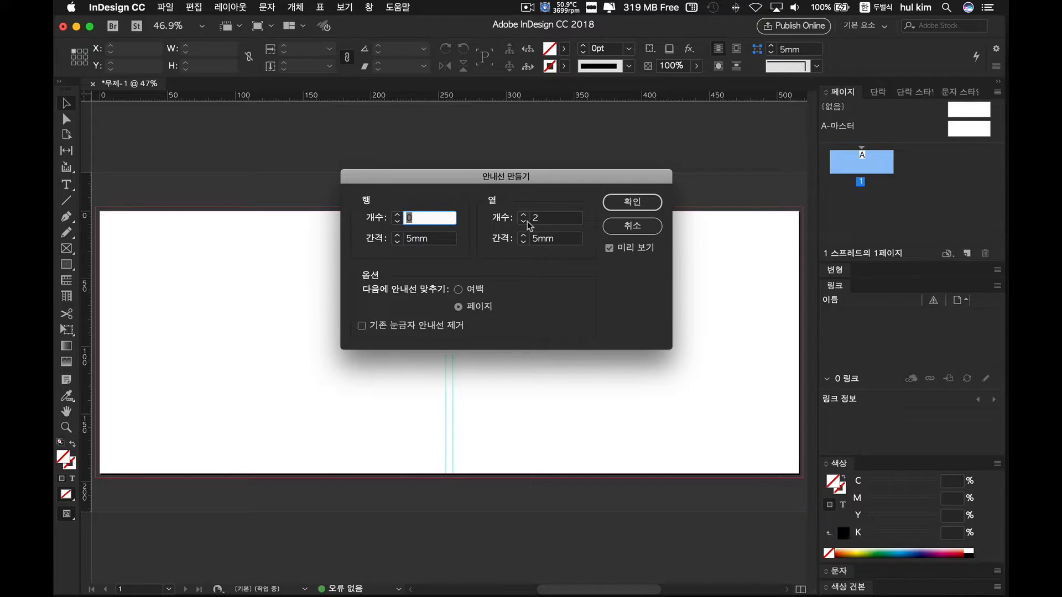
left_click_drag(526, 177, 677, 170)
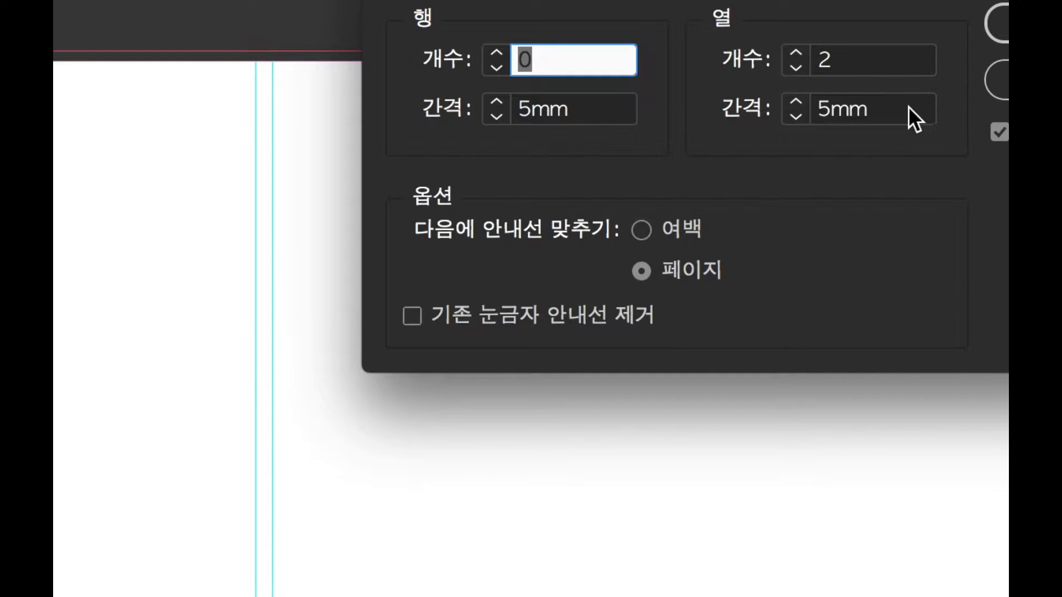
- Set the guides' column gutter to 12 mm for the spine, refresh the preview and create the guides
left_click_drag(908, 106, 724, 105)
type("12")
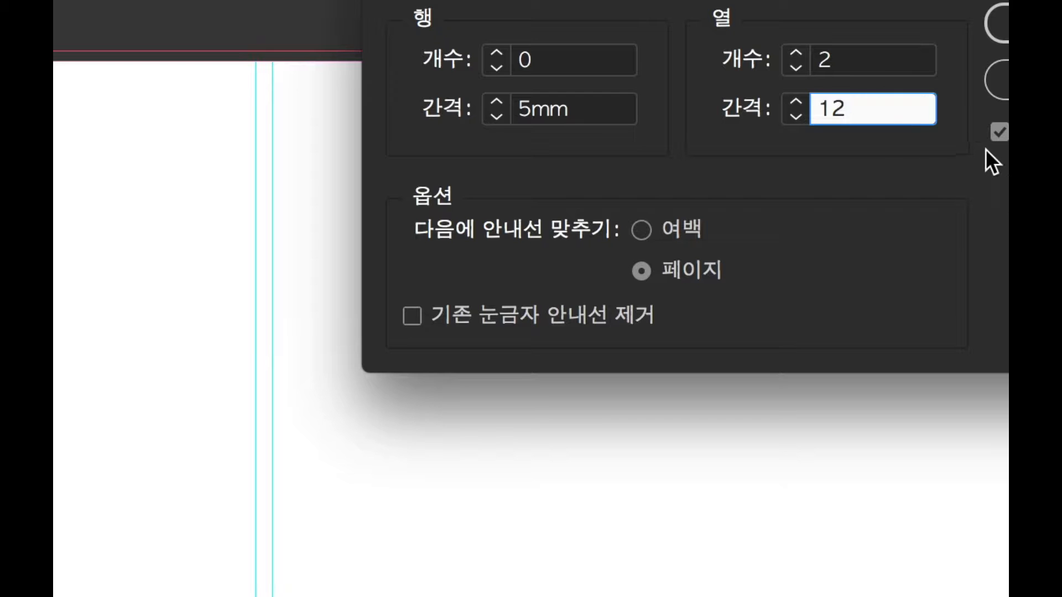
left_click(997, 132)
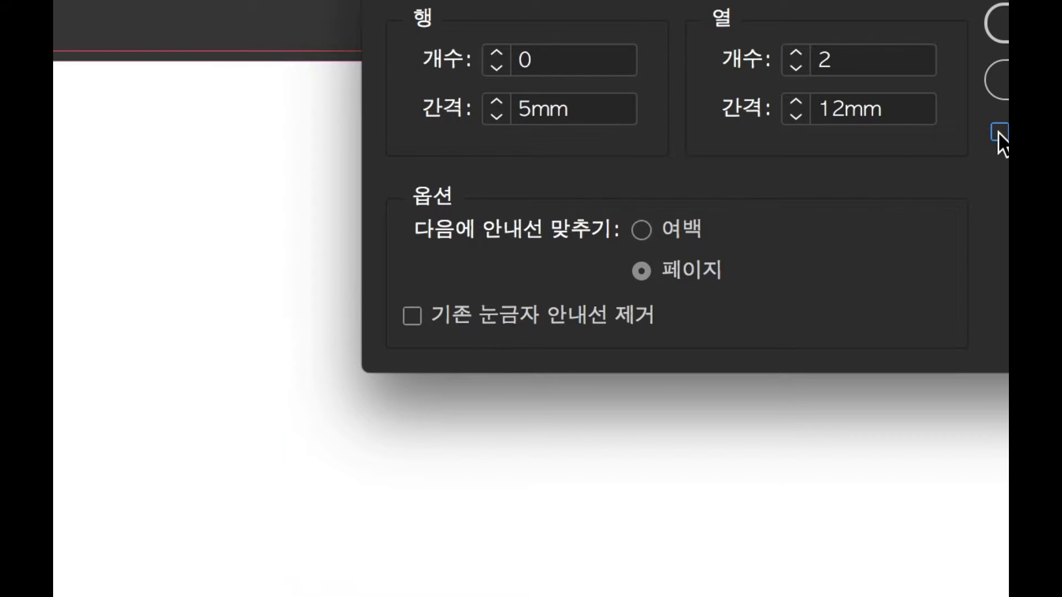
left_click(999, 134)
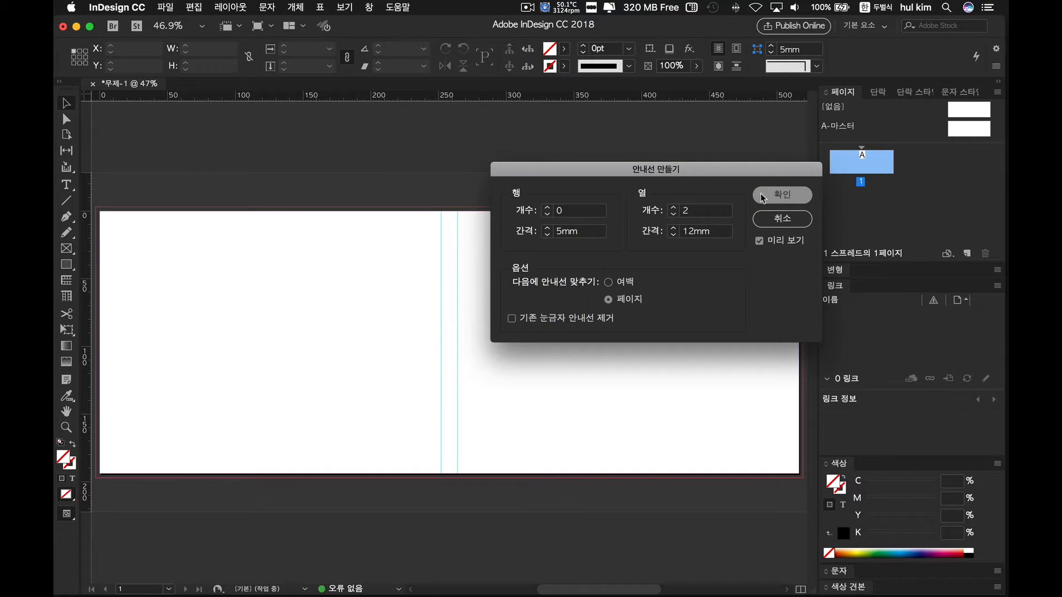
left_click(762, 198)
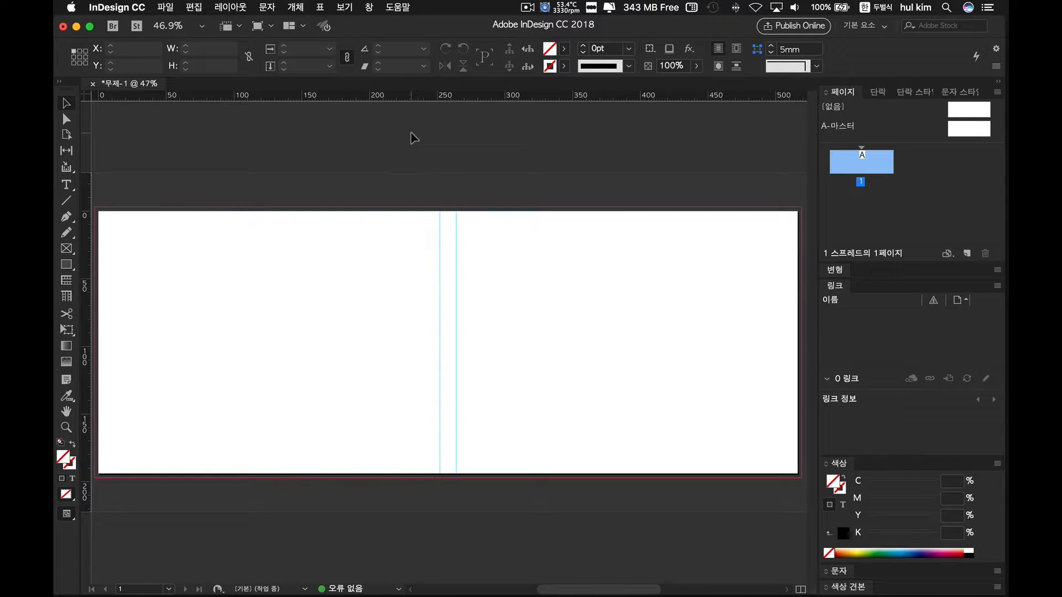
- Unlink the page's margin values and set the left margin to 100 mm
left_click(232, 7)
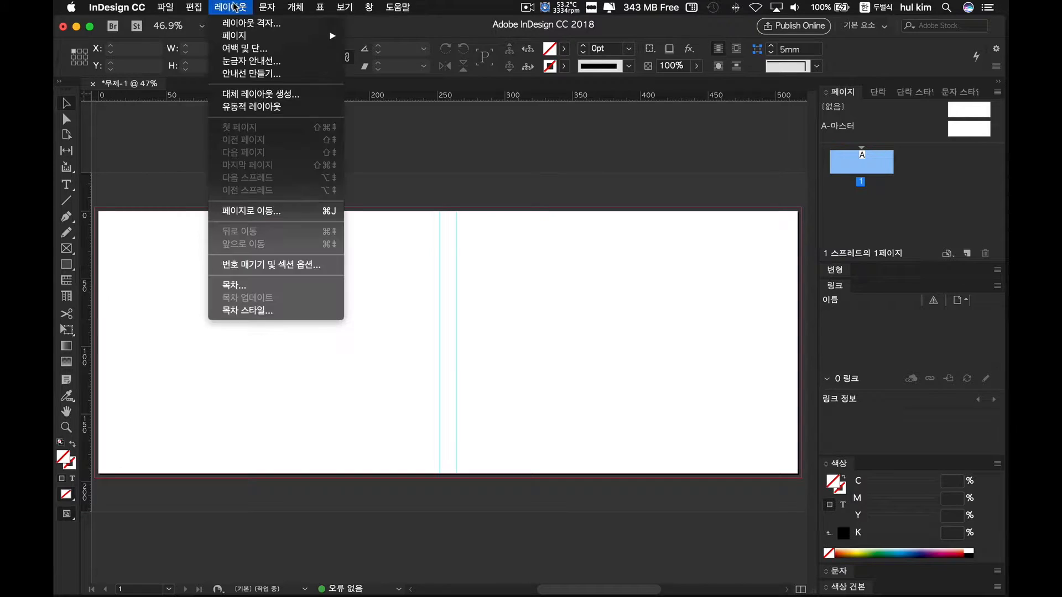
left_click(235, 49)
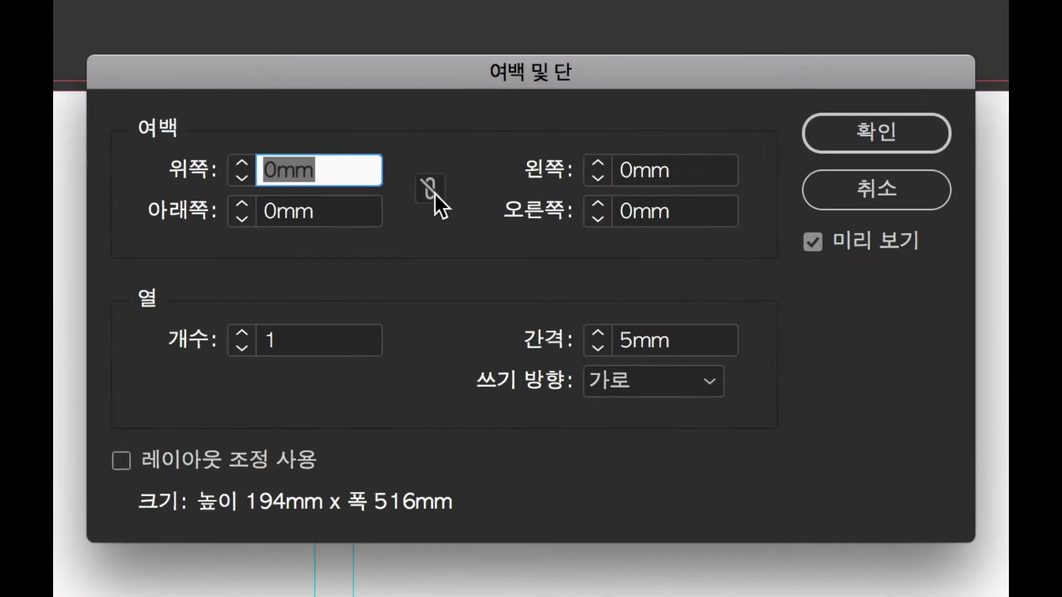
left_click(488, 252)
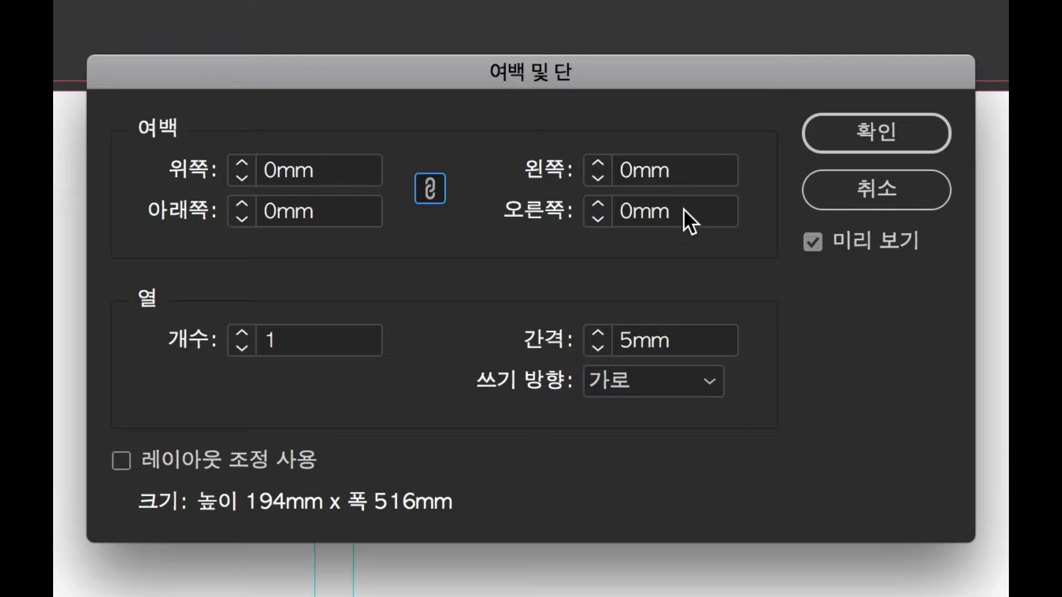
left_click(424, 187)
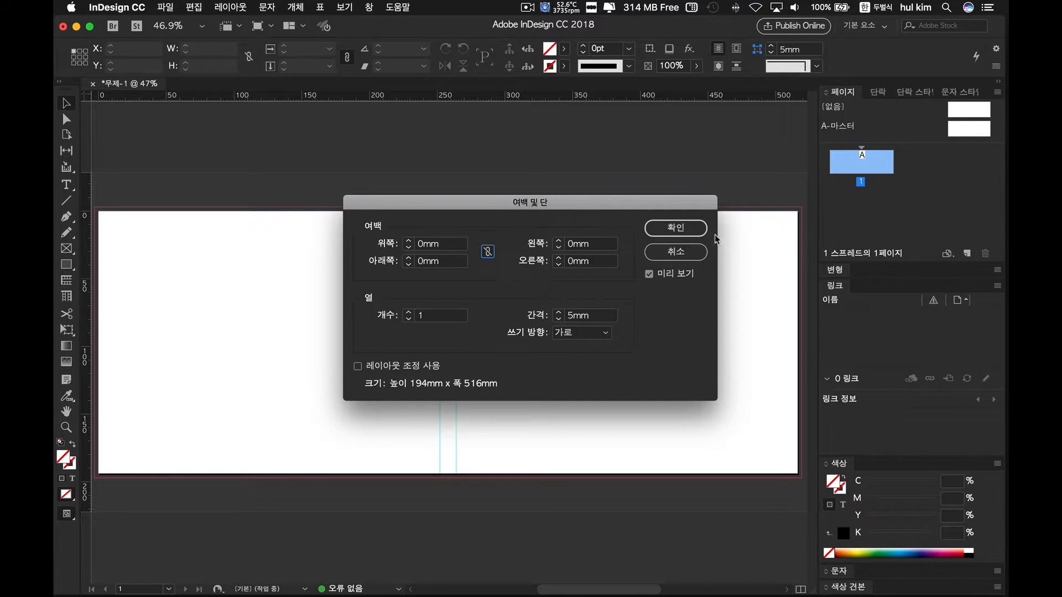
double_click(610, 247)
type("1-")
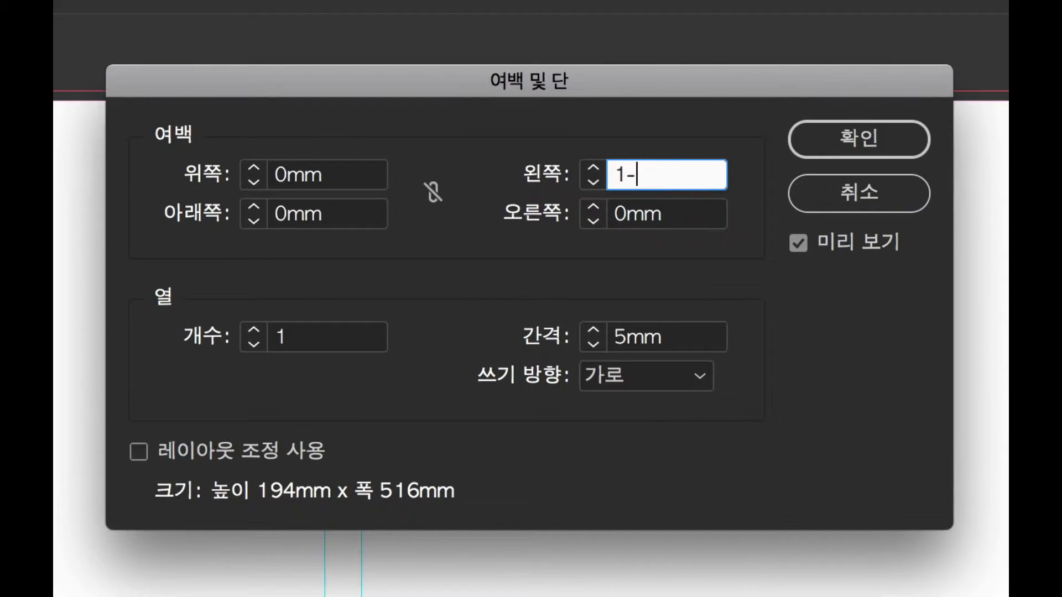
key("BackSpace")
type("00")
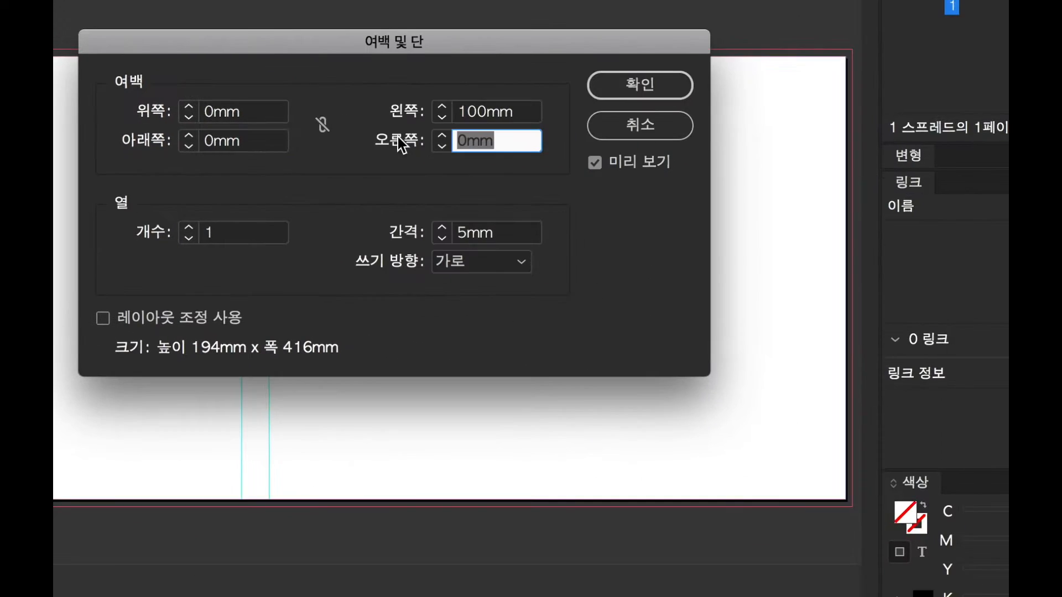
- Set the right margin to 100 mm, preview it on the page and apply the margins
type("100")
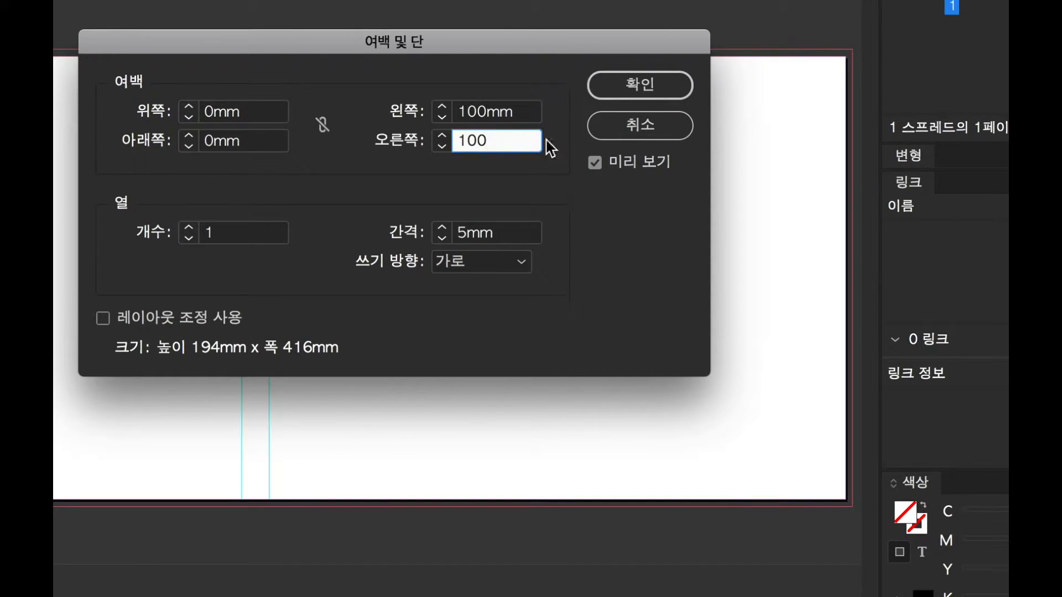
left_click(607, 165)
left_click(606, 164)
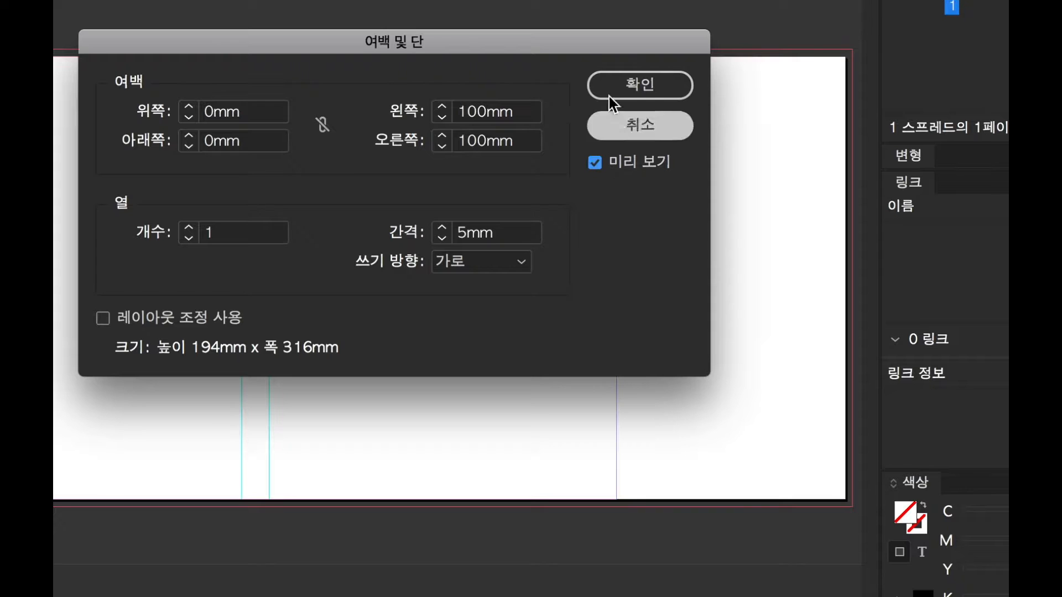
left_click_drag(595, 44, 427, 0)
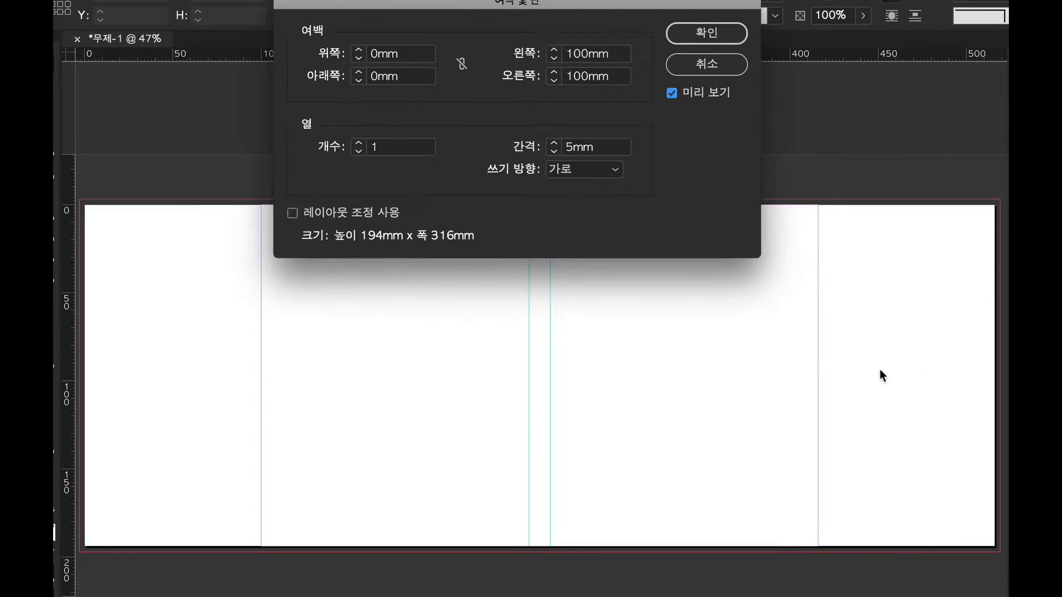
left_click(722, 31)
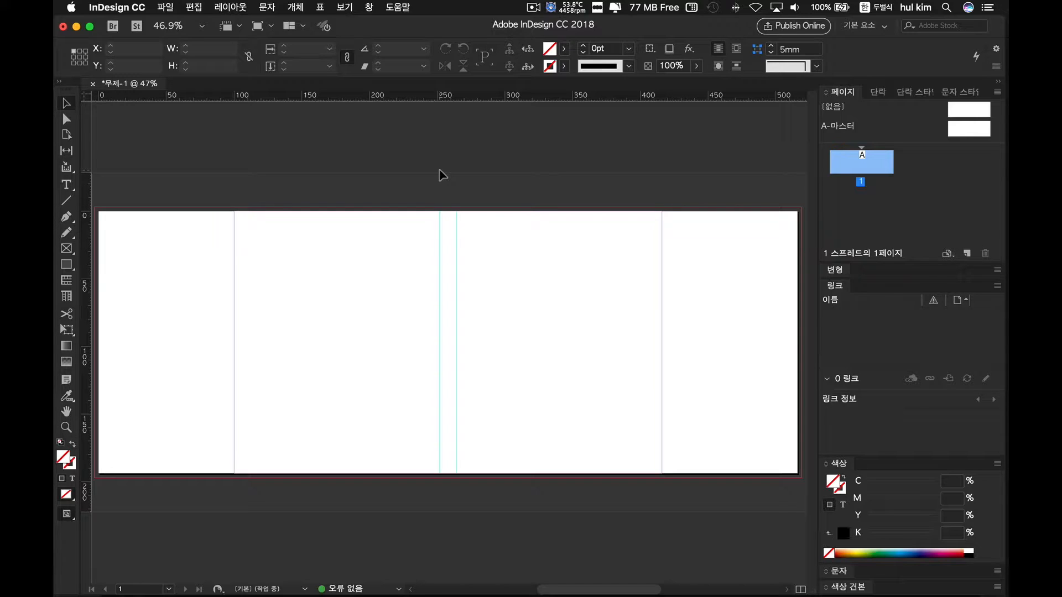
- Switch to Photoshop and convert the face-pattern image 얼굴.png from RGB to grayscale mode
key("super+Tab")
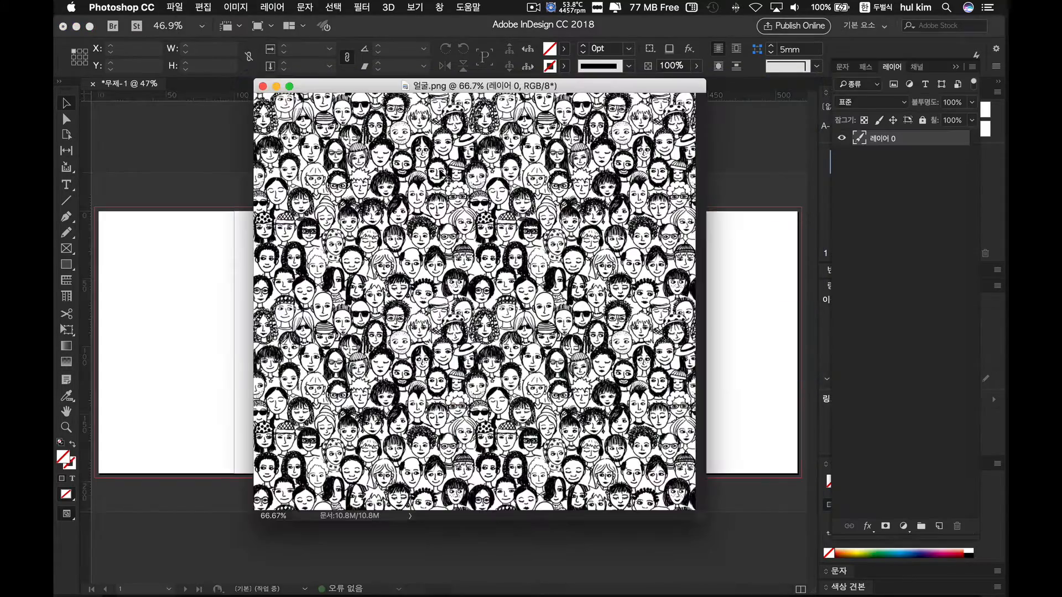
mouse_move(379, 91)
left_mouse_down()
mouse_move(377, 100)
mouse_move(391, 63)
mouse_move(385, 34)
mouse_move(354, 104)
mouse_move(369, 78)
left_mouse_up()
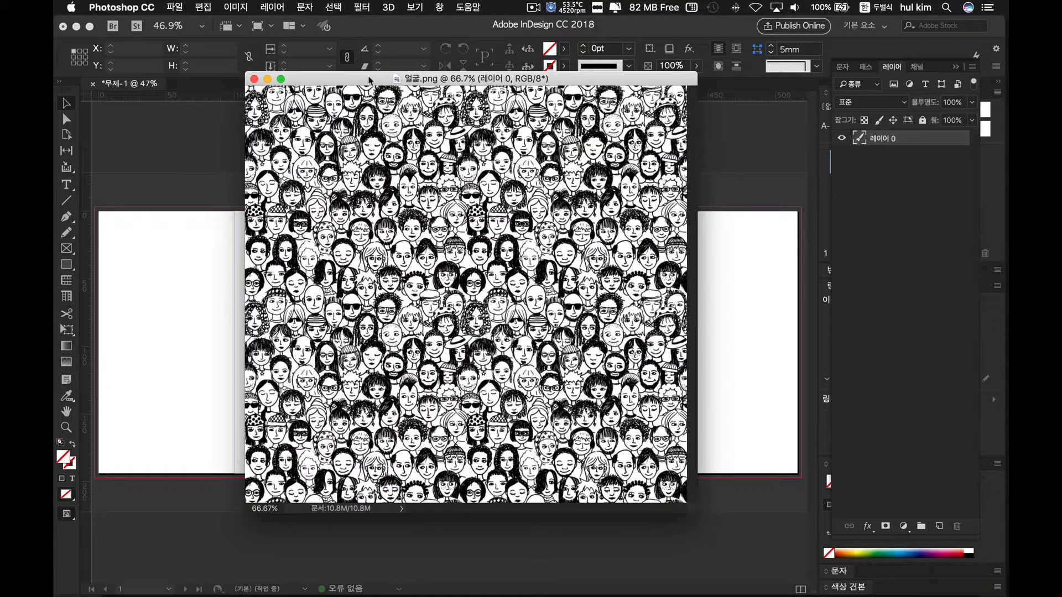
left_click_drag(369, 80, 367, 130)
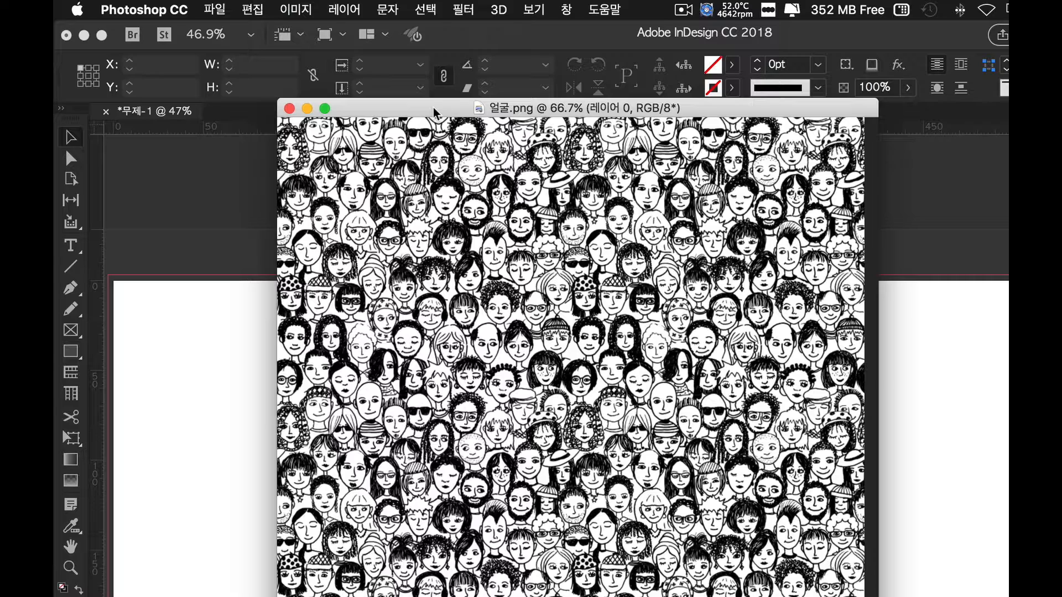
left_click(296, 9)
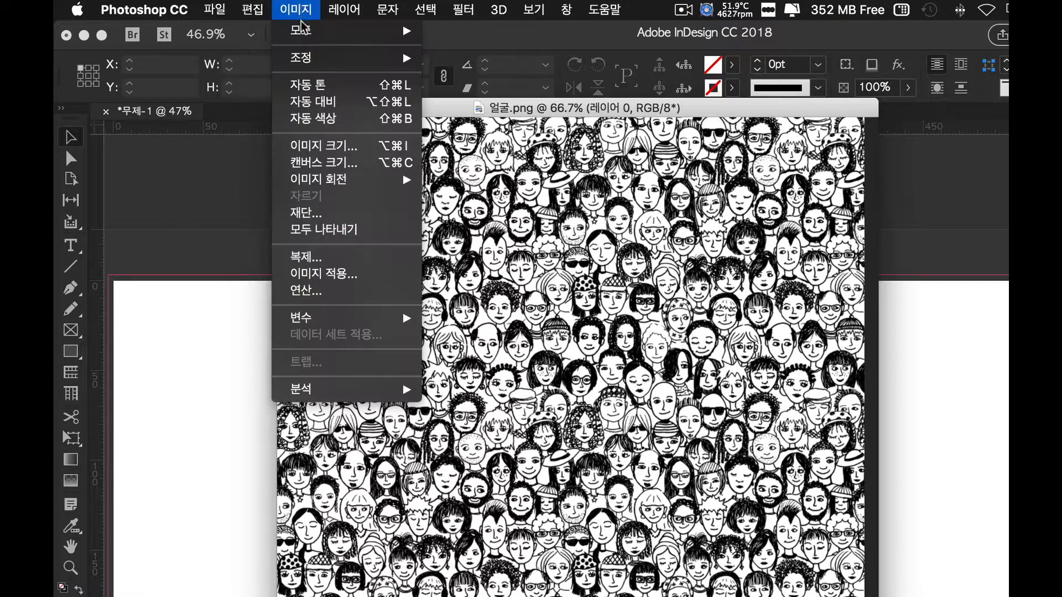
mouse_move(303, 30)
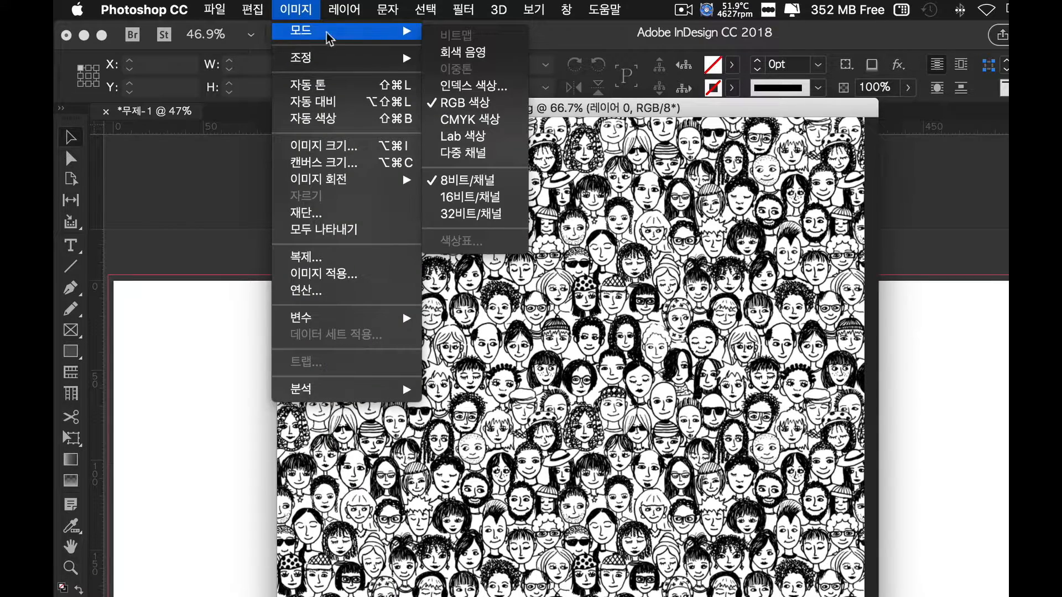
left_click(456, 53)
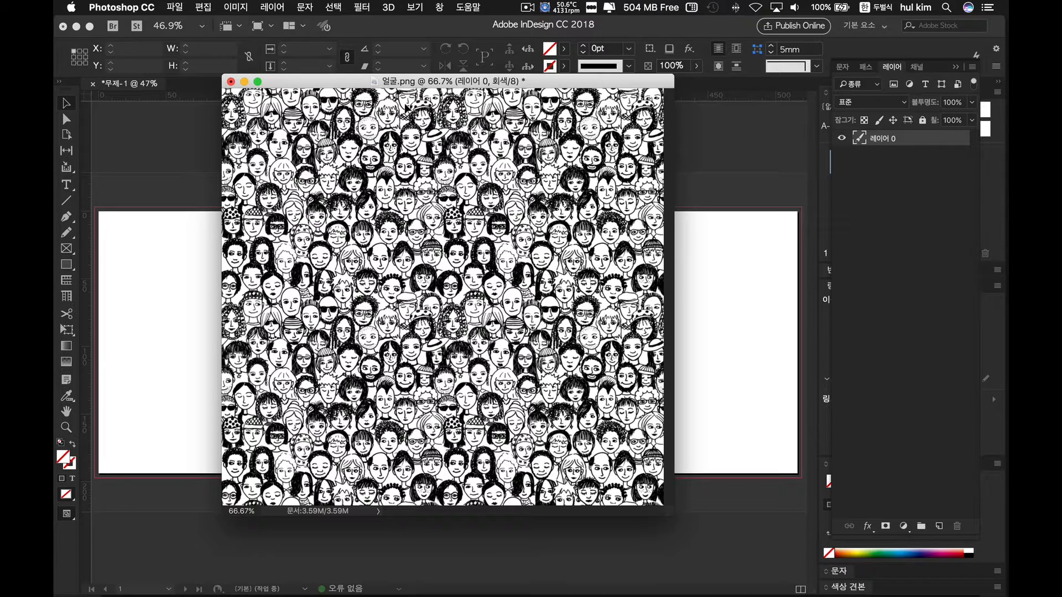
left_click_drag(353, 85, 342, 104)
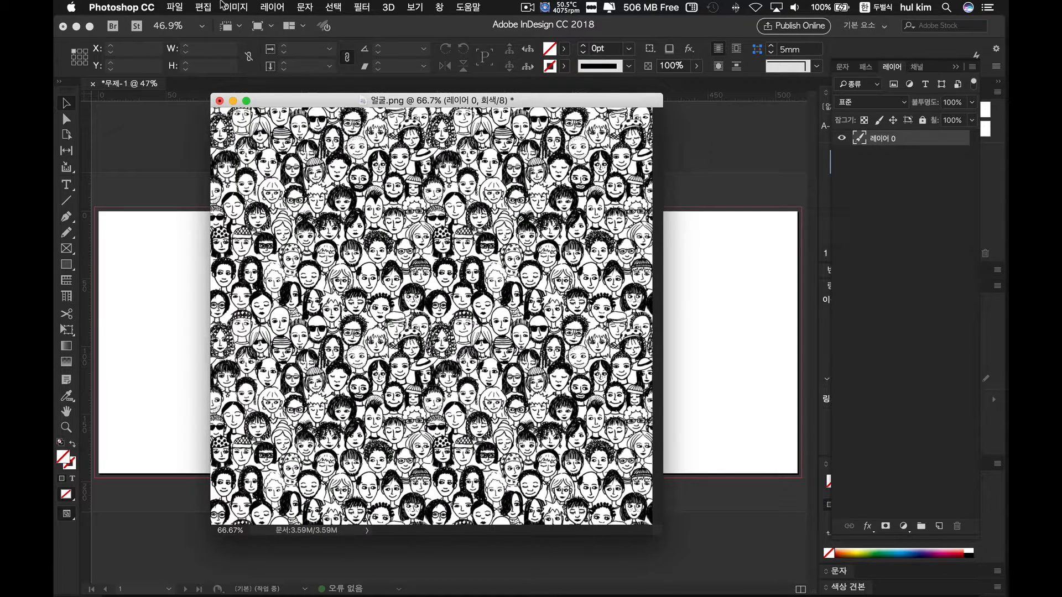
- Save the grayscale image as the TIFF file 얼굴 인쇄.tif in the 북커버만들기 folder without image compression, and return to InDesign
key("super+shift+s")
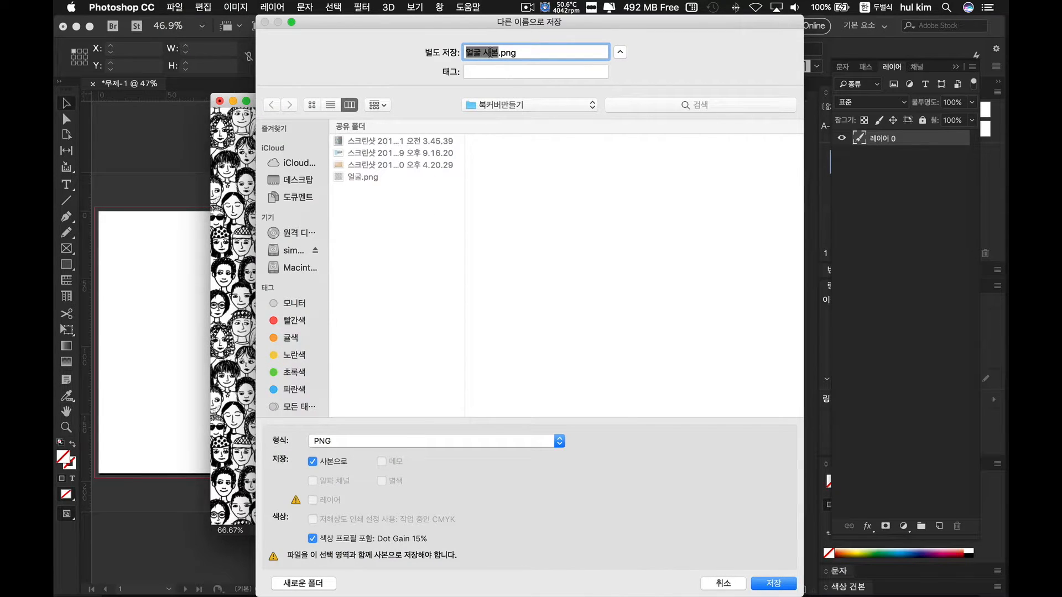
left_click(499, 52)
key("BackSpace")
key("BackSpace")
type("인쇄")
left_click(336, 440)
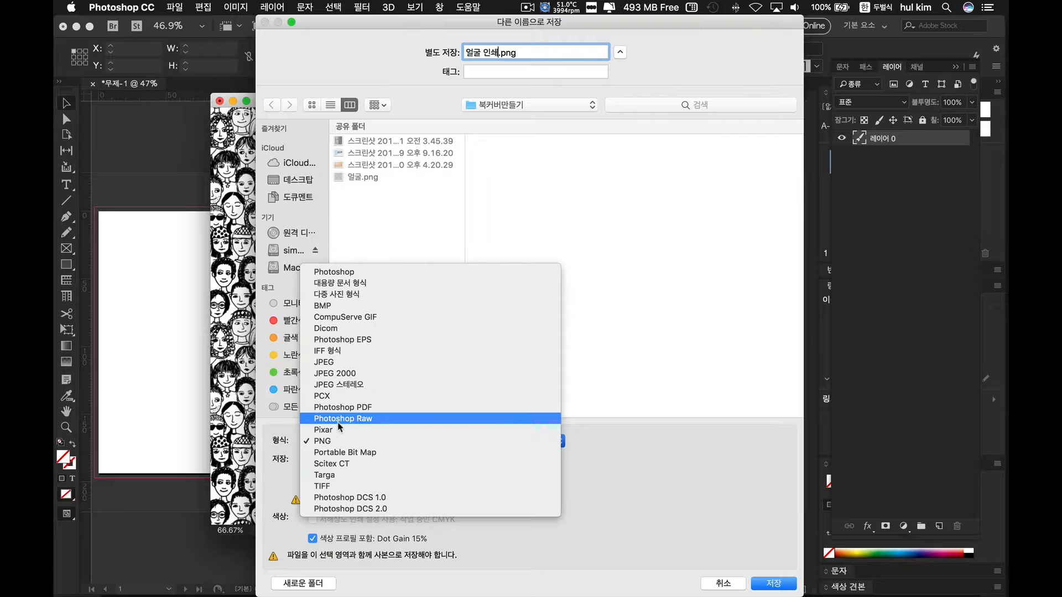
left_click(343, 486)
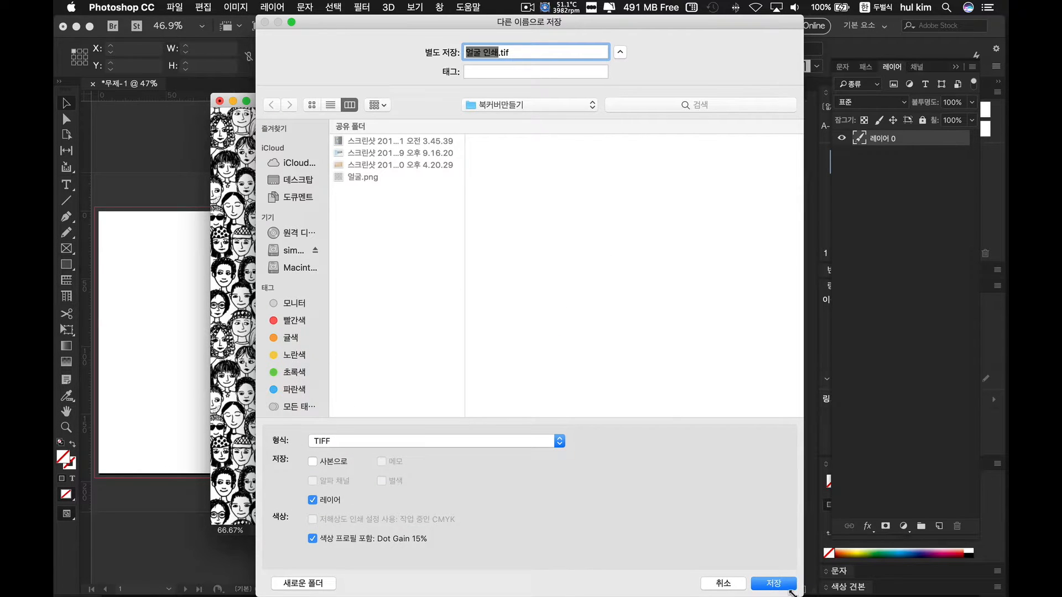
left_click(776, 585)
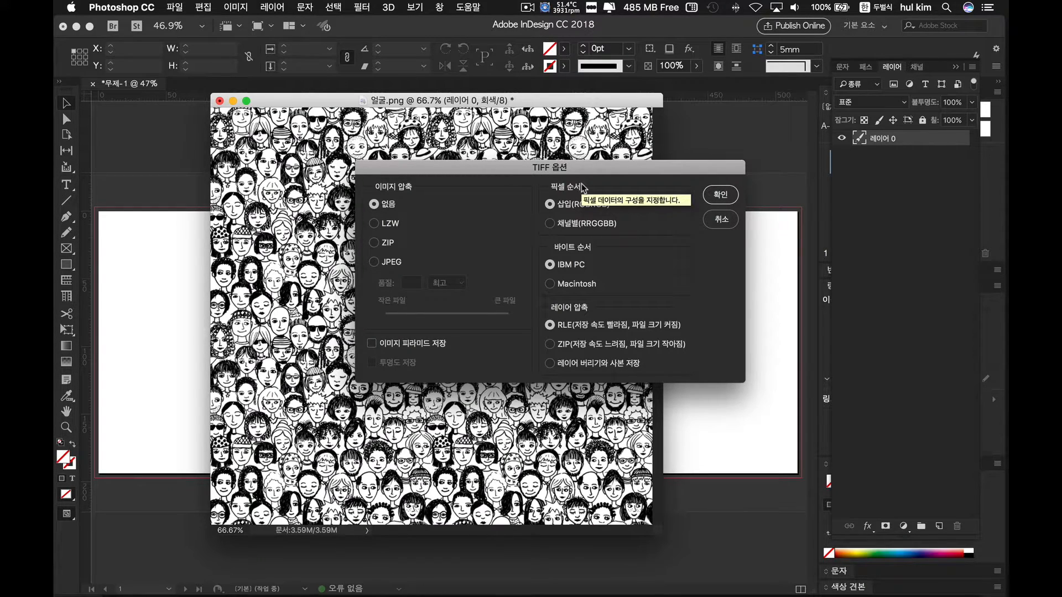
left_click(721, 195)
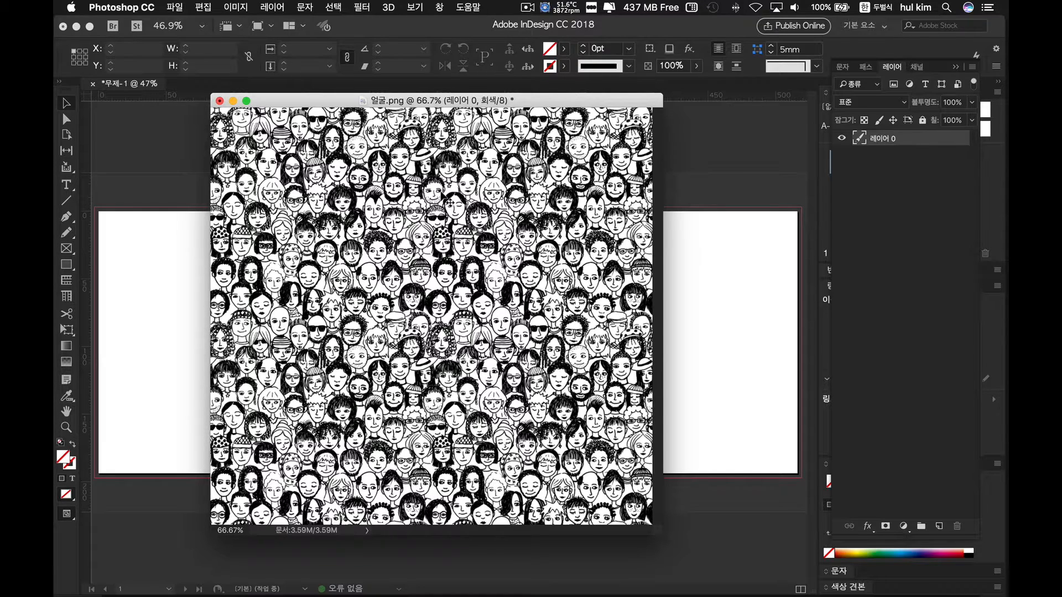
key("super+Tab")
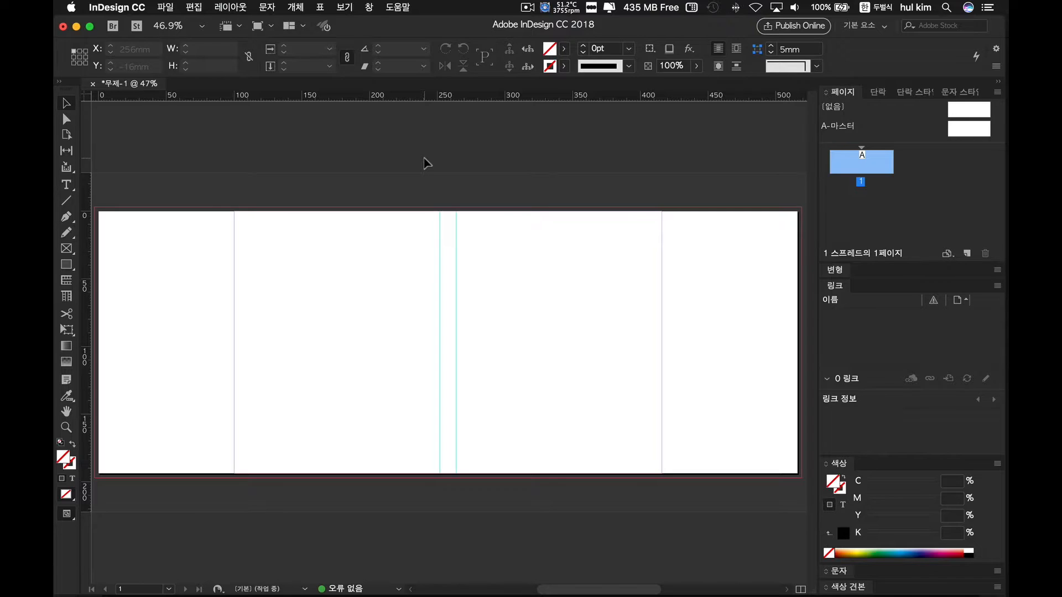
key("super+Tab")
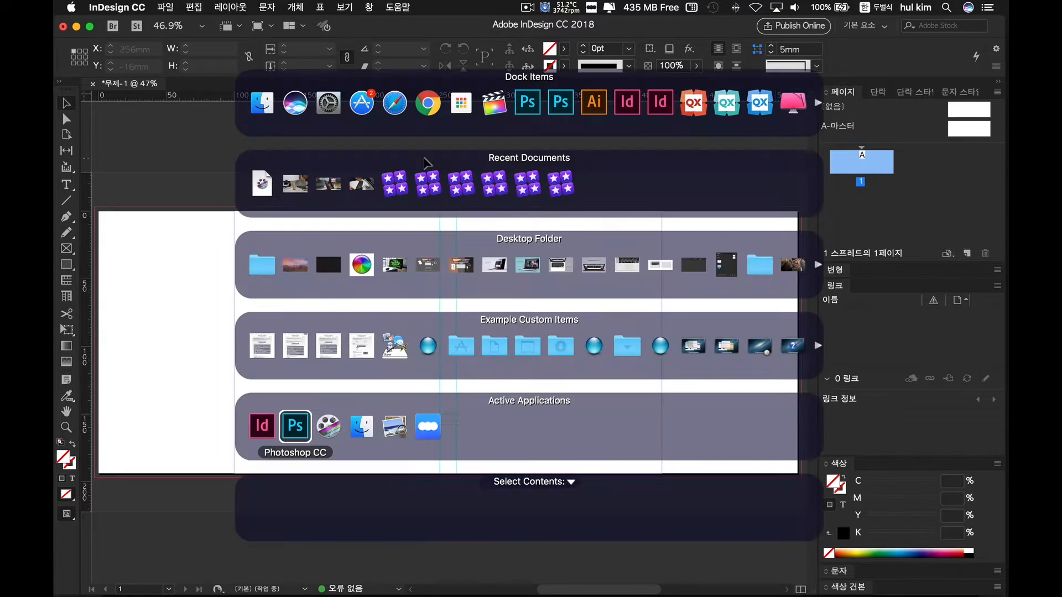
key("super+Tab")
key("super+Tab")
key("super+Tab")
key("super+Tab")
key("super+Tab")
key("super+Tab")
key("super+Tab")
key("super+Tab")
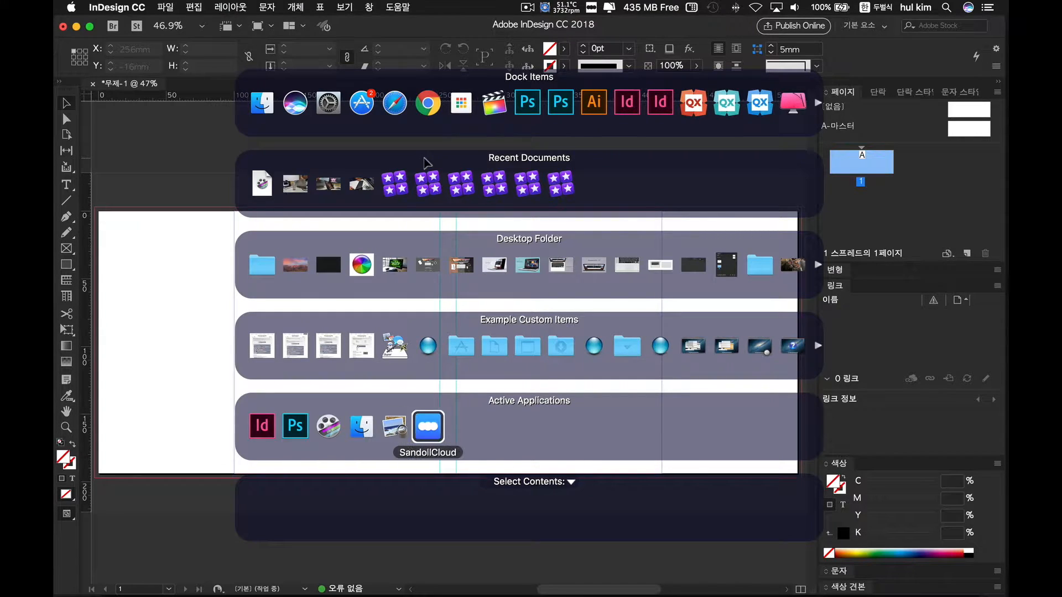
key("super+Tab")
key("super+Tab")
key("super+Tab")
key("super+Tab")
key("super+Tab")
key("super+Tab")
key("super+Tab")
key("super+Tab")
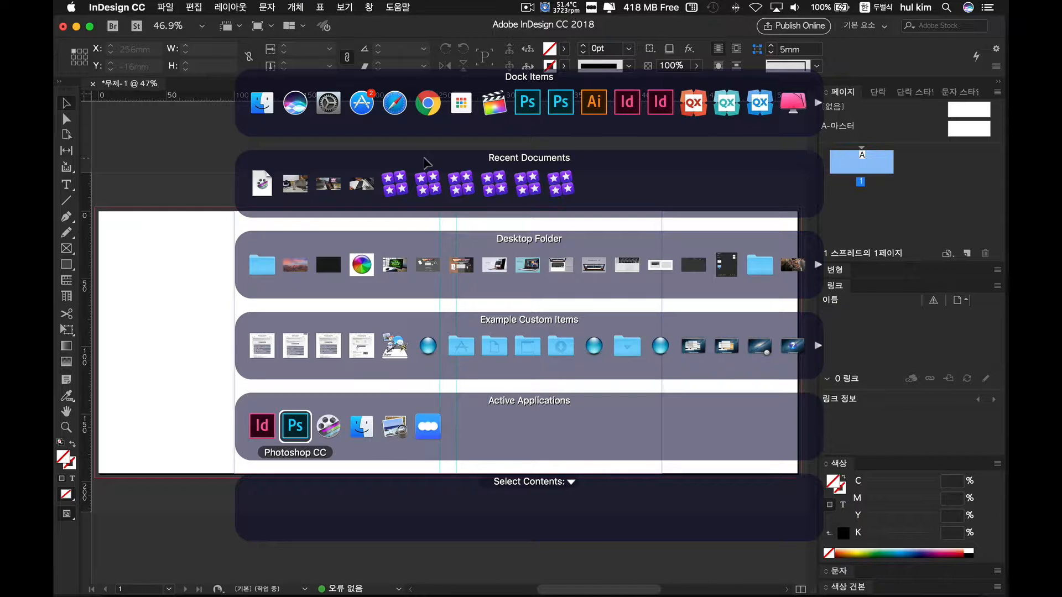
key("super+Tab")
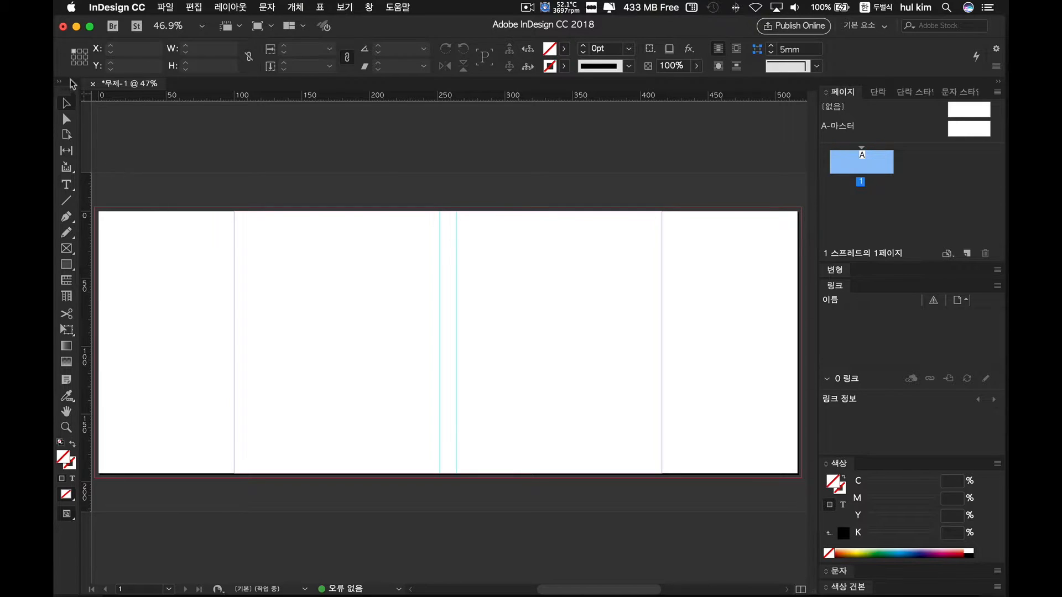
- Draw a 152 × 197 mm rectangular graphic frame on the front cover, from the right spine guide to the right margin, including the top bleed
left_click(66, 250)
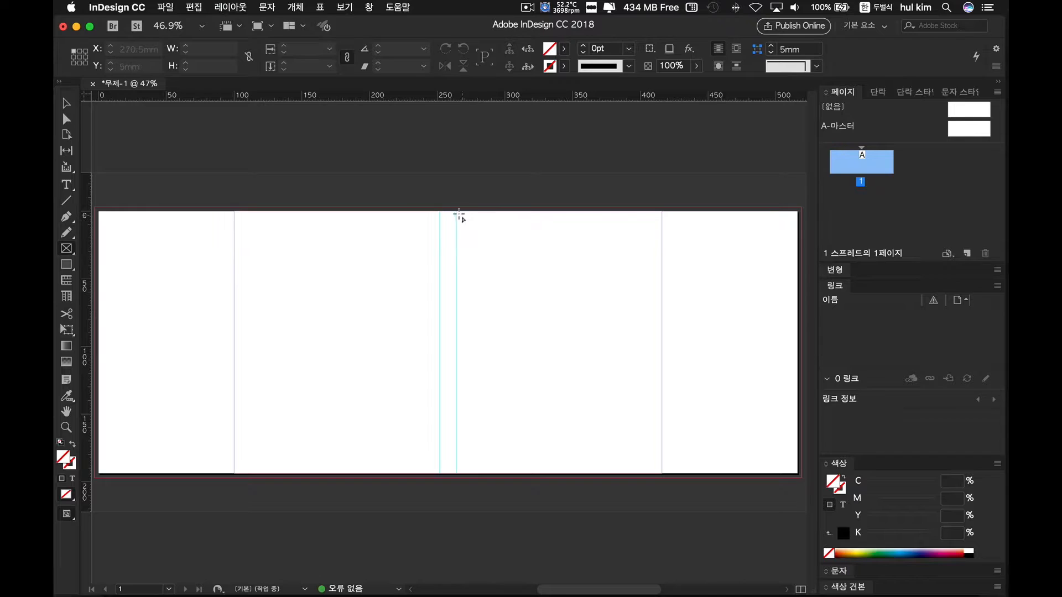
mouse_move(457, 212)
left_mouse_down()
mouse_move(495, 376)
mouse_move(603, 425)
mouse_move(647, 462)
left_mouse_up()
left_click_drag(742, 494, 769, 515)
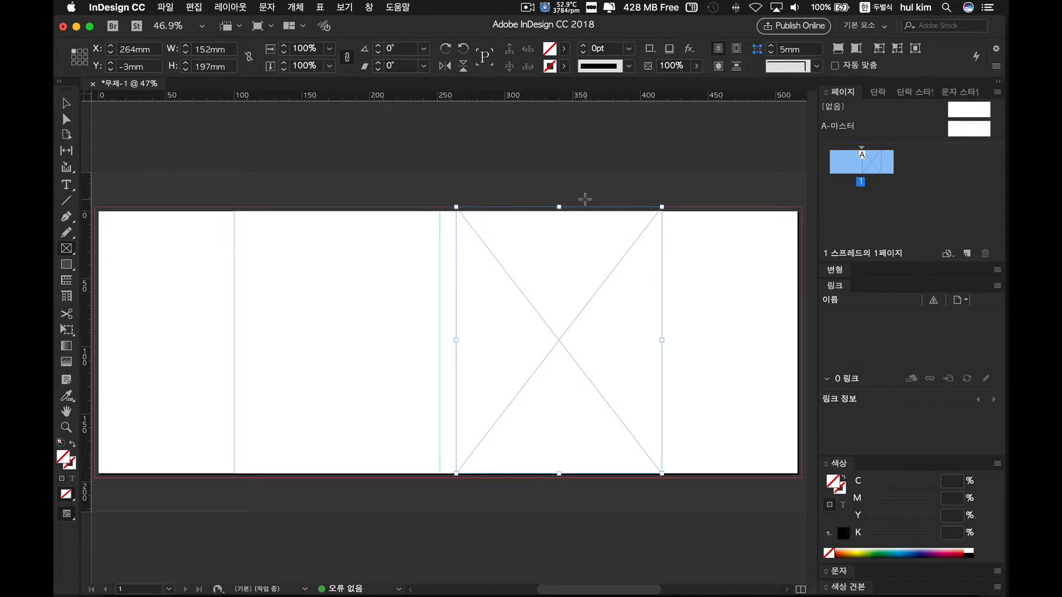
- Place 얼굴 인쇄.tif from the desktop folder 북커버만들기 into the front cover frame
left_click(166, 7)
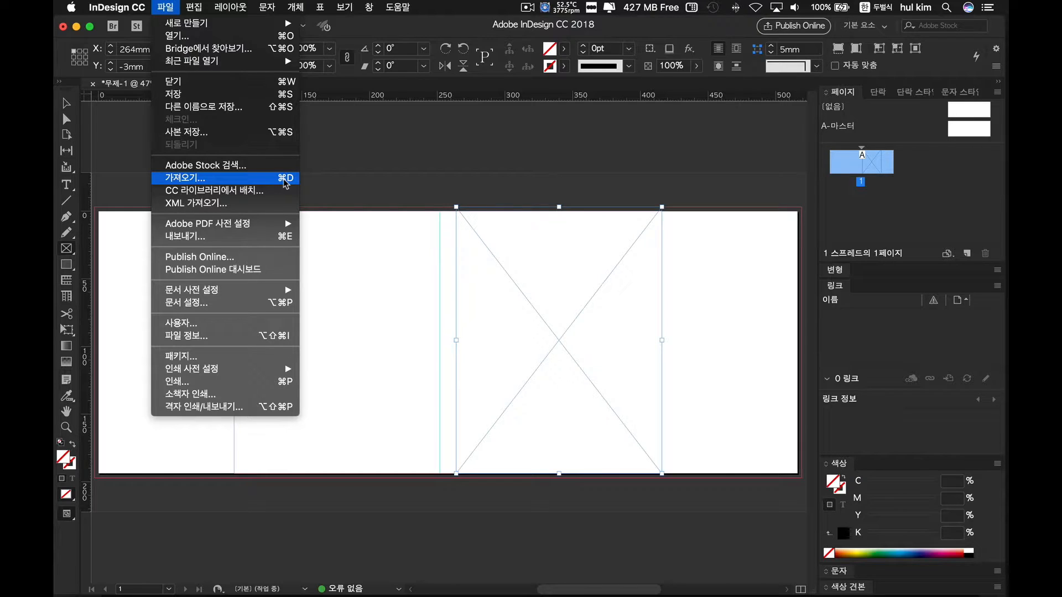
left_click(541, 228)
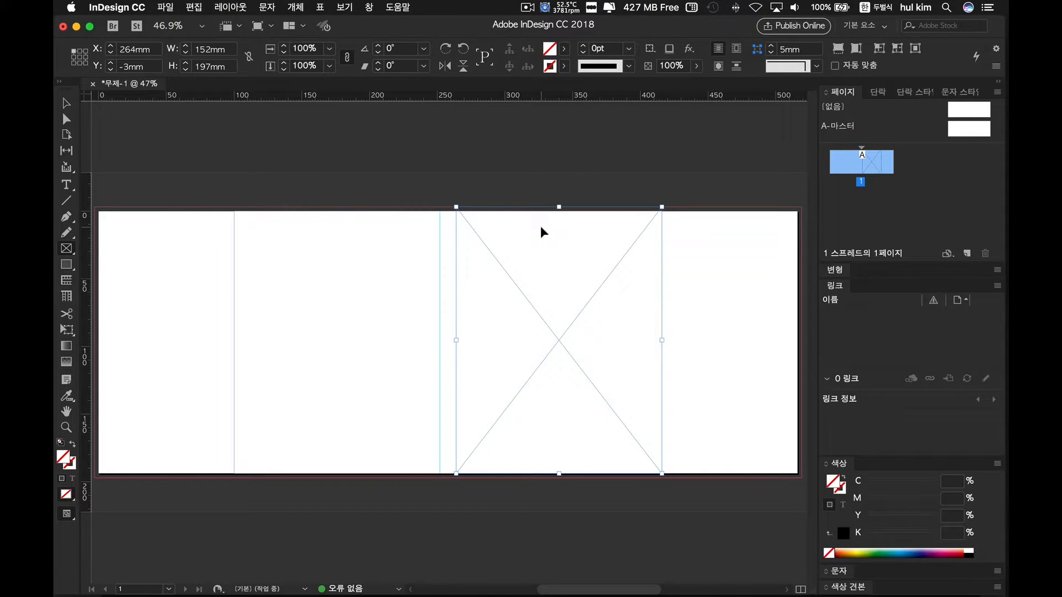
key("super+d")
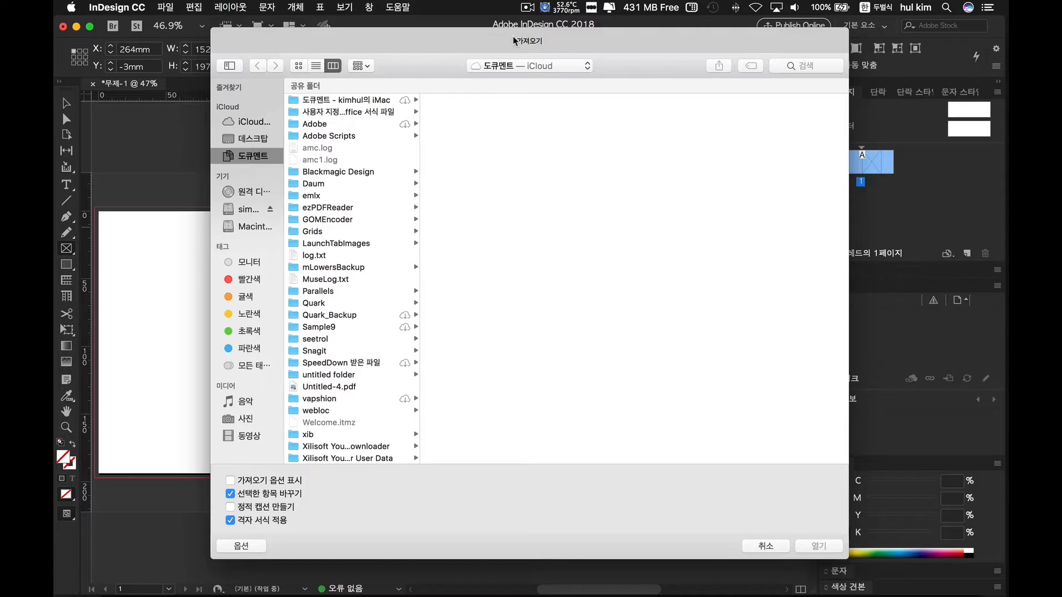
key("super+shift+d")
left_click(380, 113)
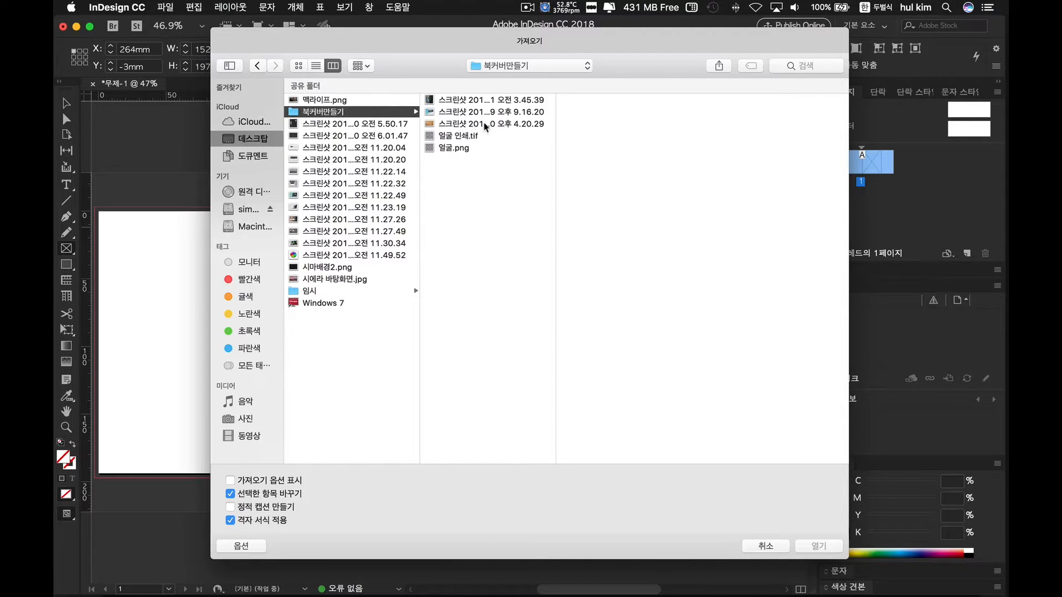
left_click(466, 136)
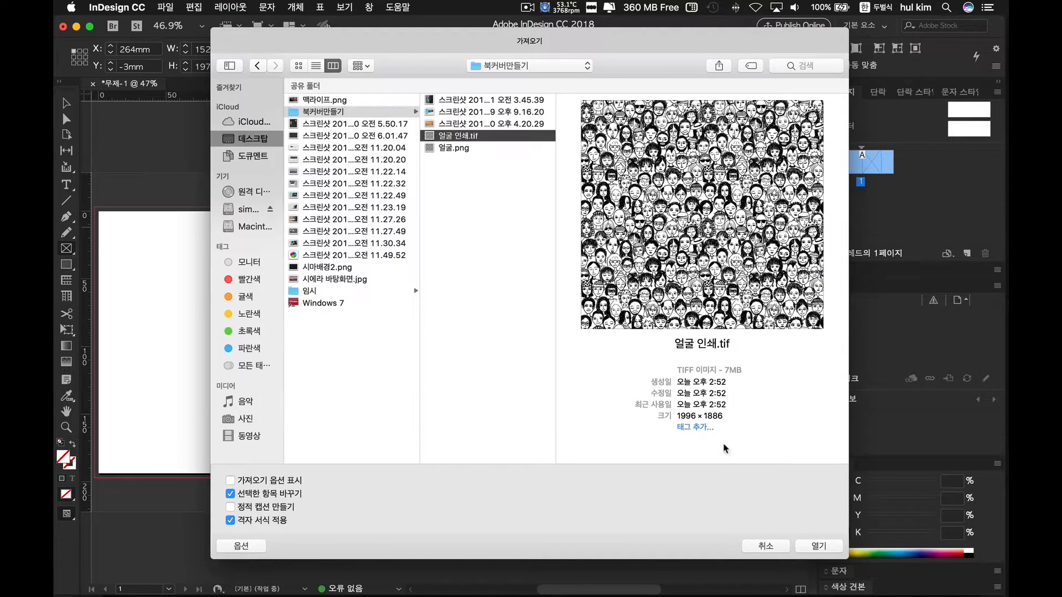
left_click(818, 546)
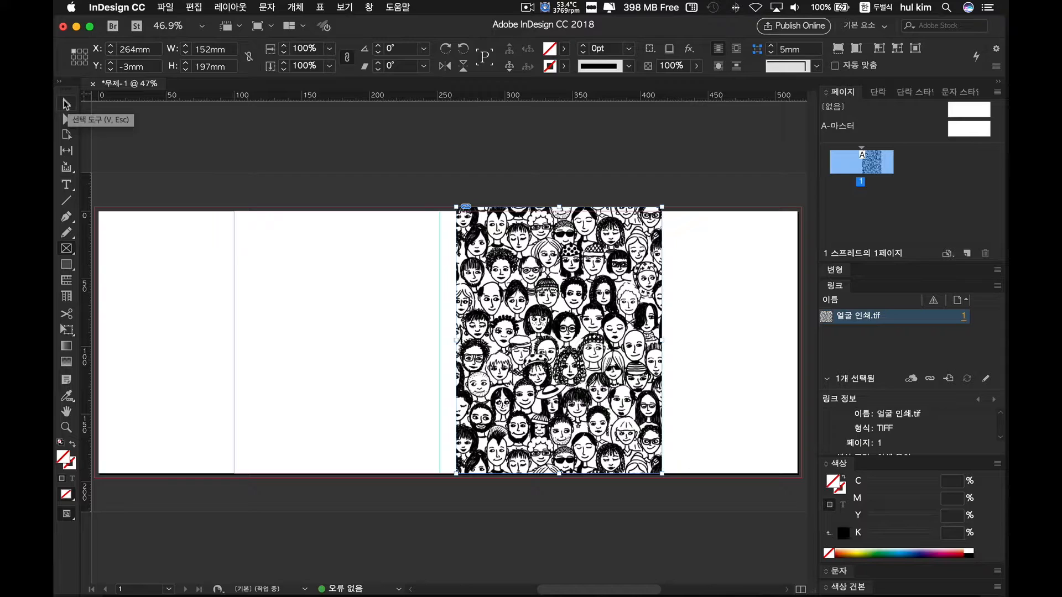
- Scale the placed image proportionally about its centre within the frame to about 63%, roughly 223 × 211 mm, and deselect it
left_click(66, 104)
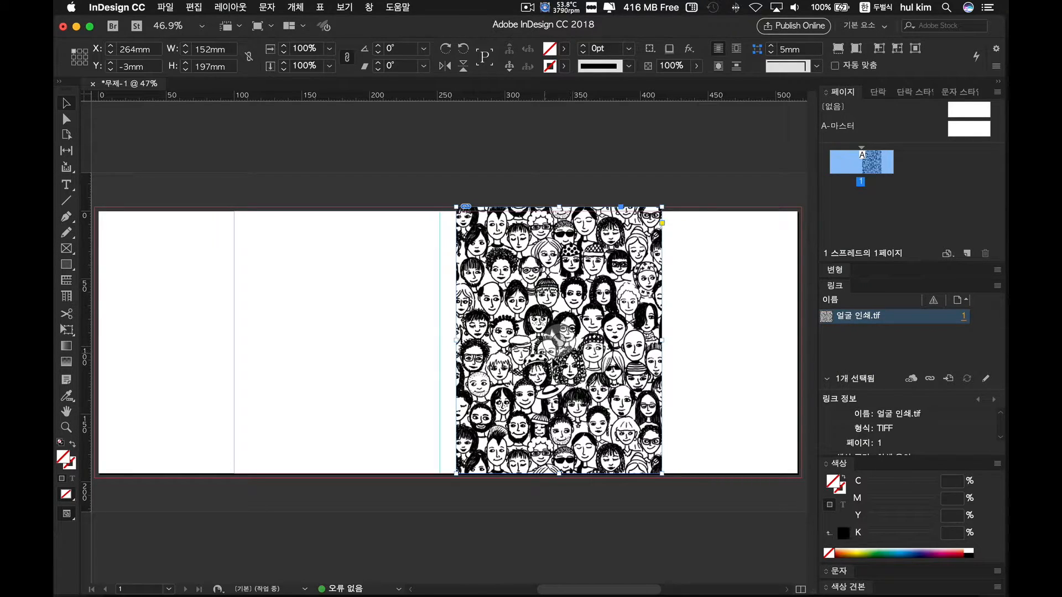
left_click(560, 336)
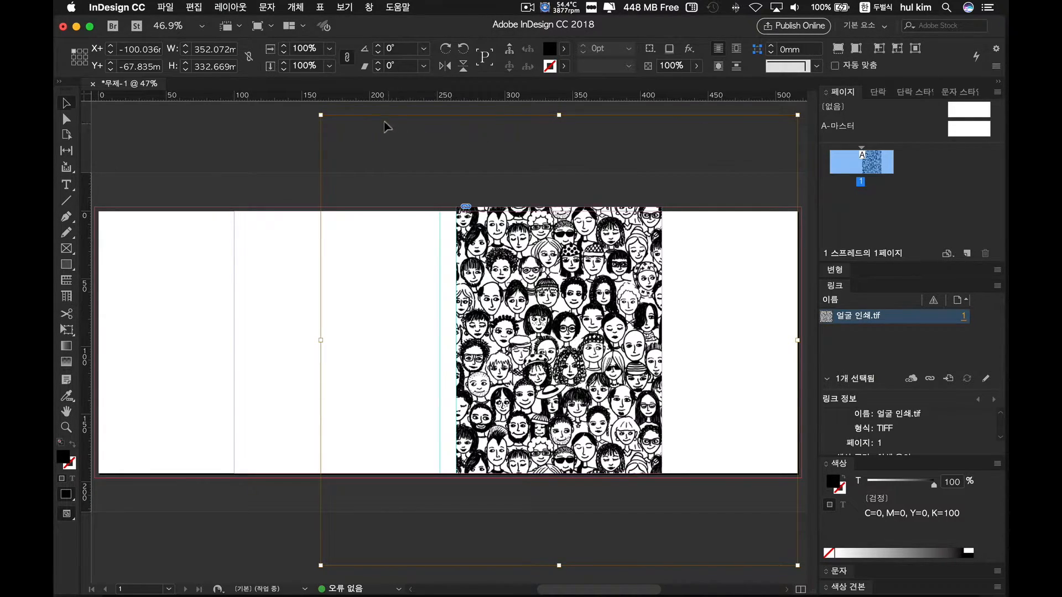
left_click(409, 182)
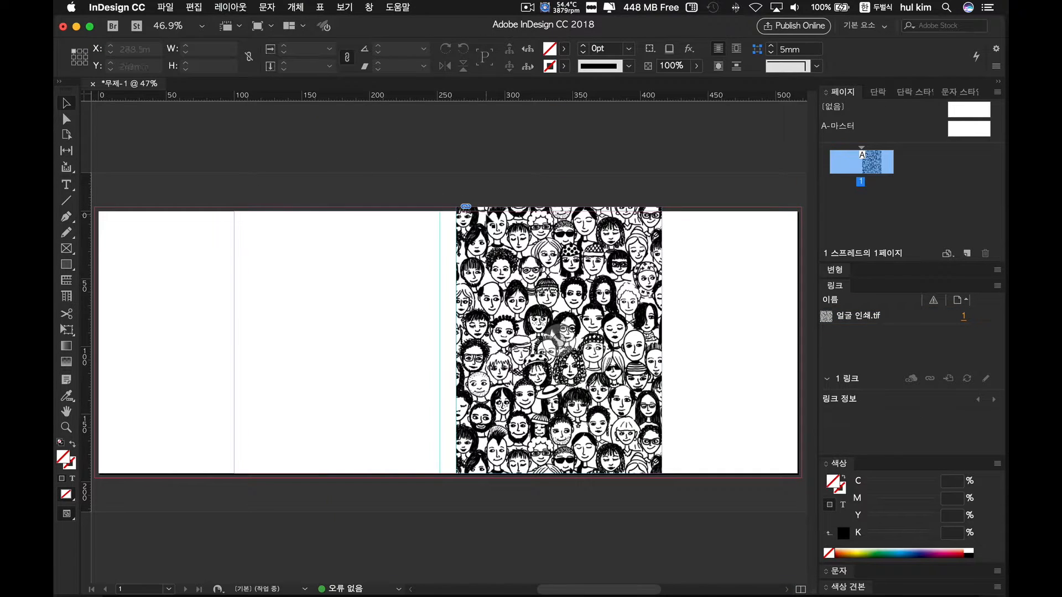
left_click(638, 206)
left_click(559, 339)
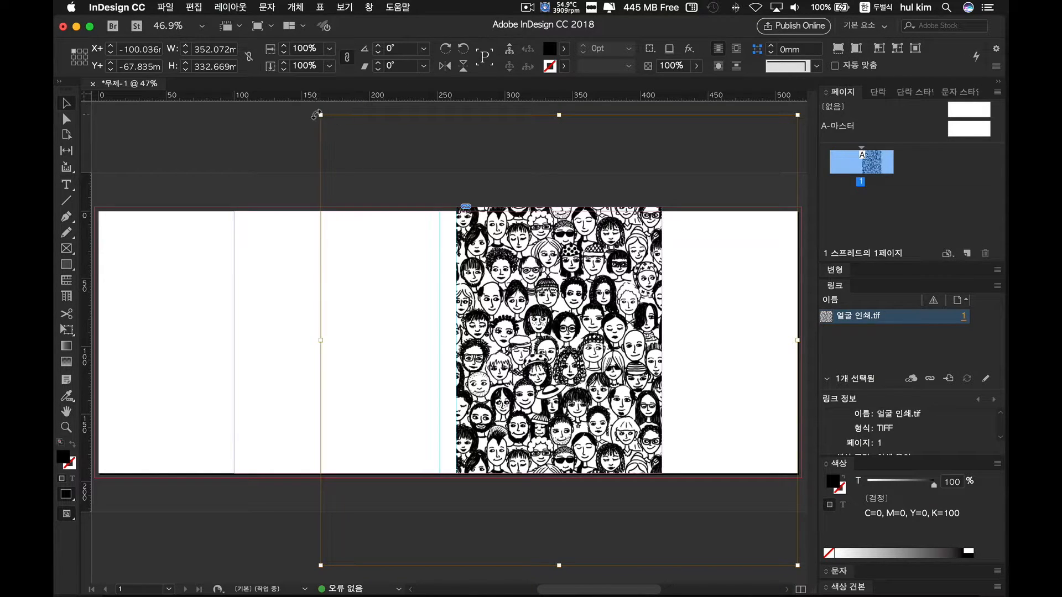
left_click_drag(320, 115, 446, 198)
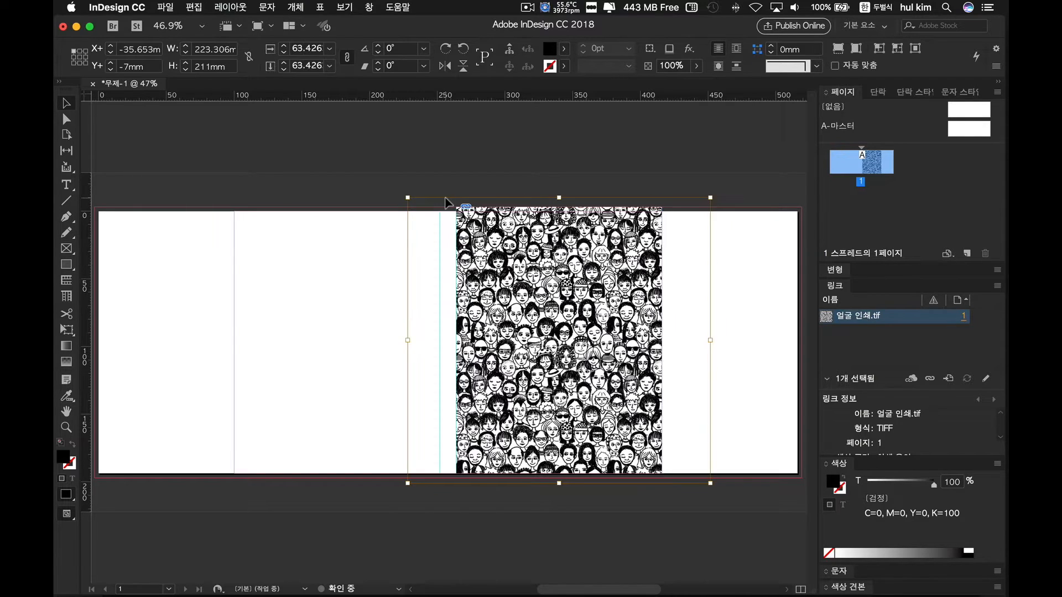
left_click(440, 172)
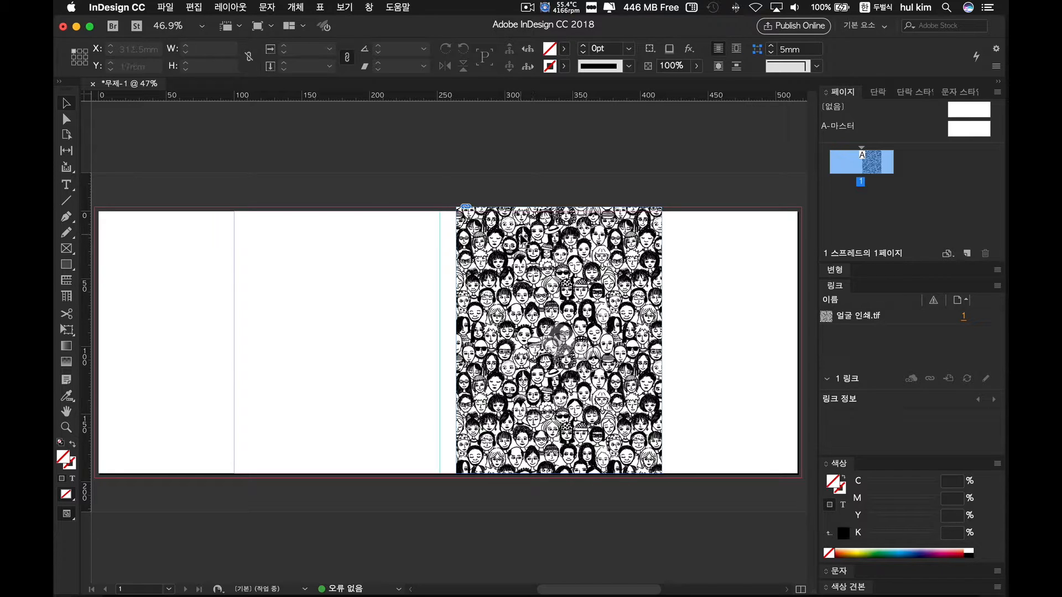
- Select the front cover's image frame and detach the Links panel so it floats over the document
left_click(611, 268)
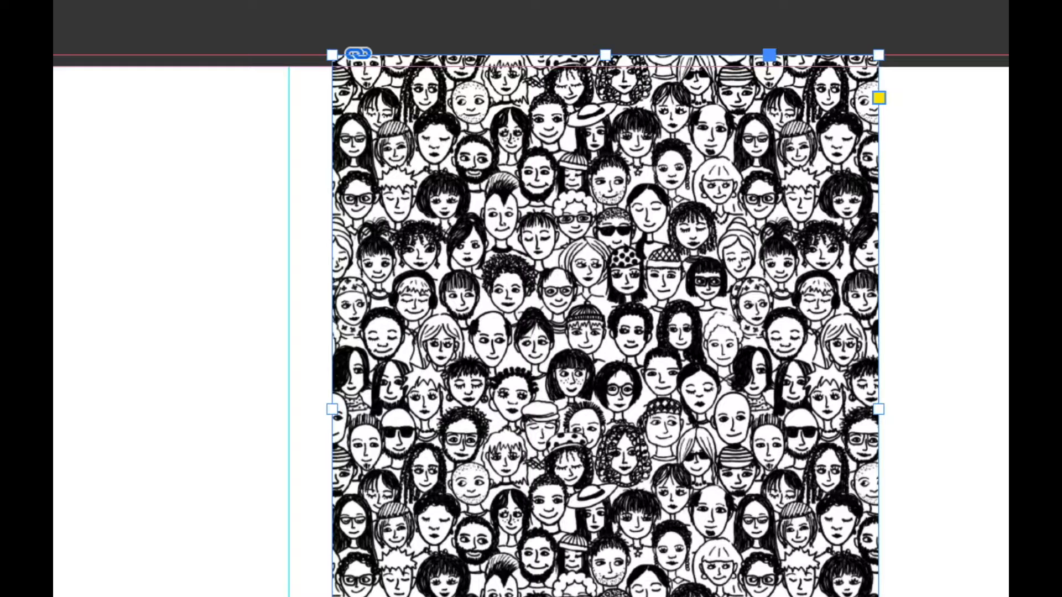
left_click(158, 10)
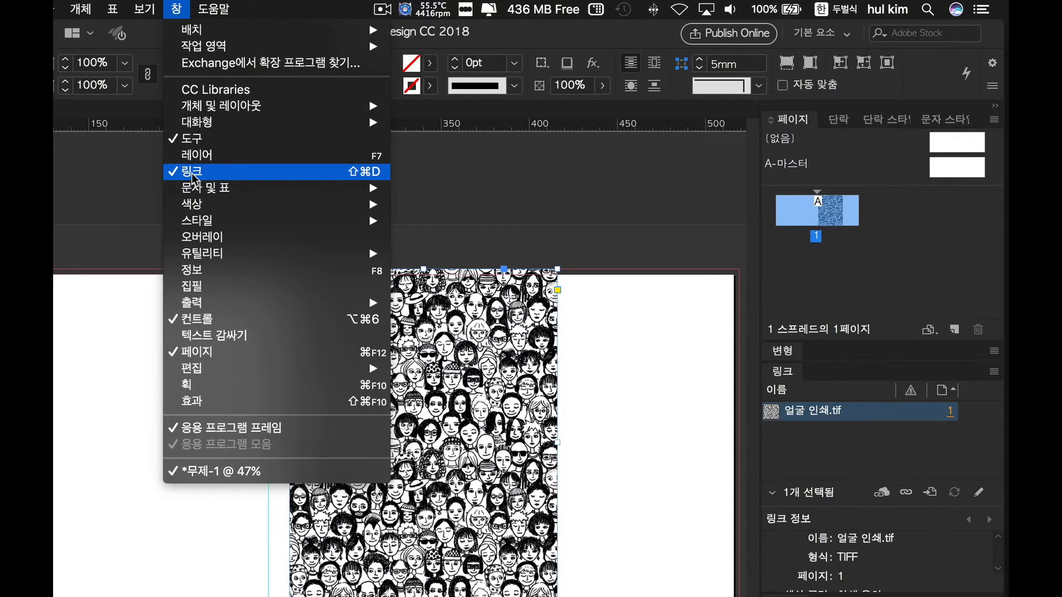
left_click(192, 176)
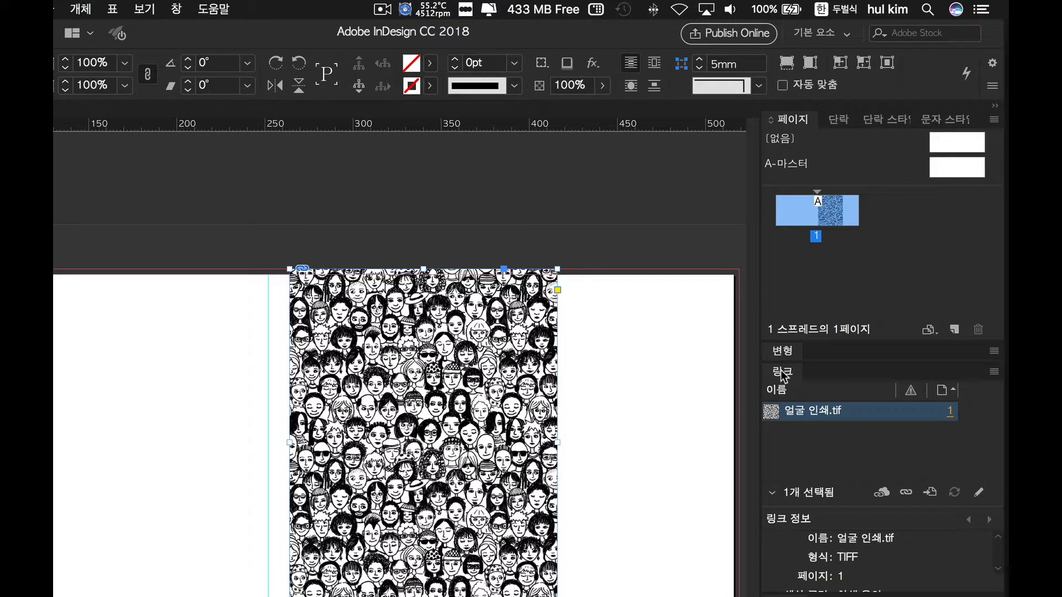
left_click_drag(782, 371, 685, 278)
left_click_drag(480, 116, 564, 260)
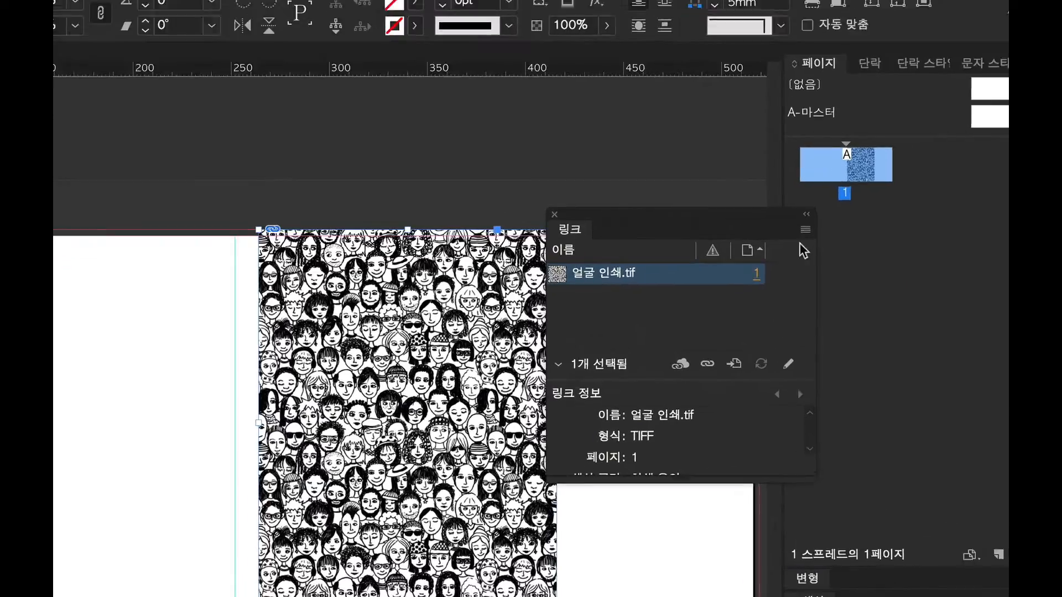
- Embed the linked 얼굴 인쇄.tif image in the document, dock the Links panel beside the Transform panel, and deselect the frame
left_click(805, 229)
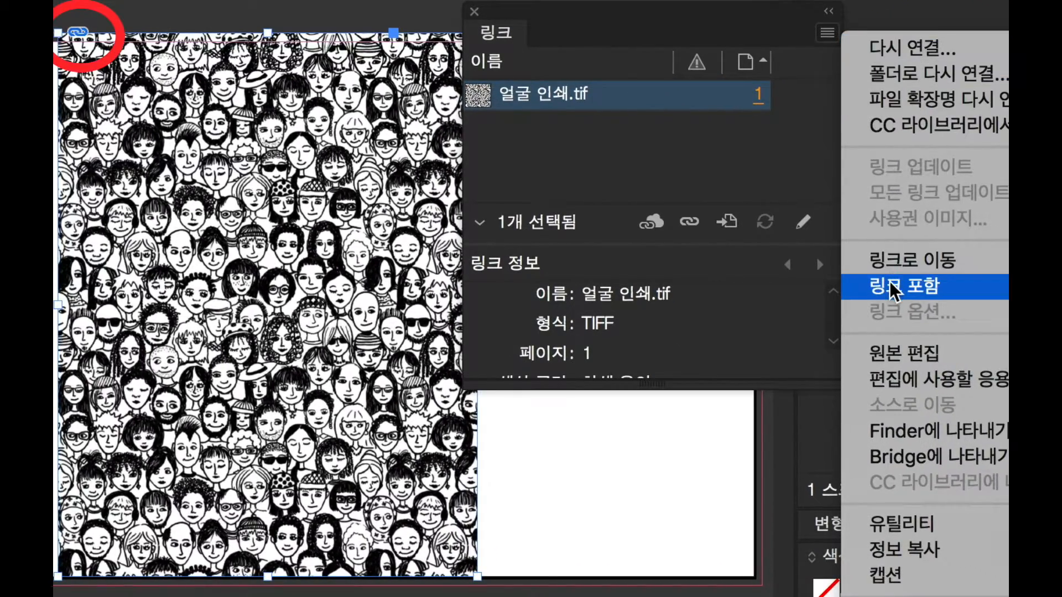
left_click(965, 319)
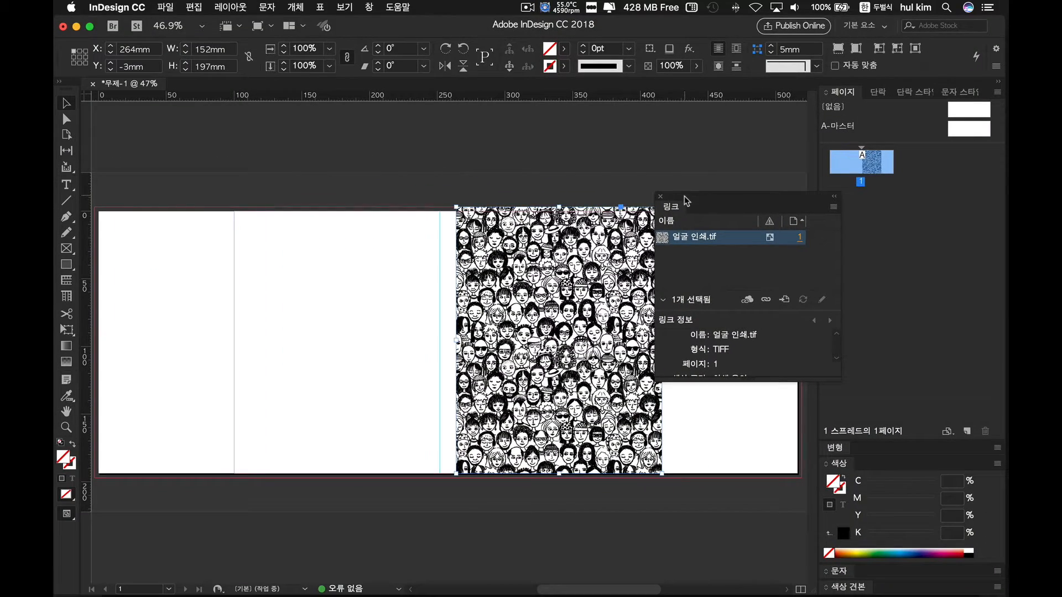
left_click_drag(626, 133, 866, 457)
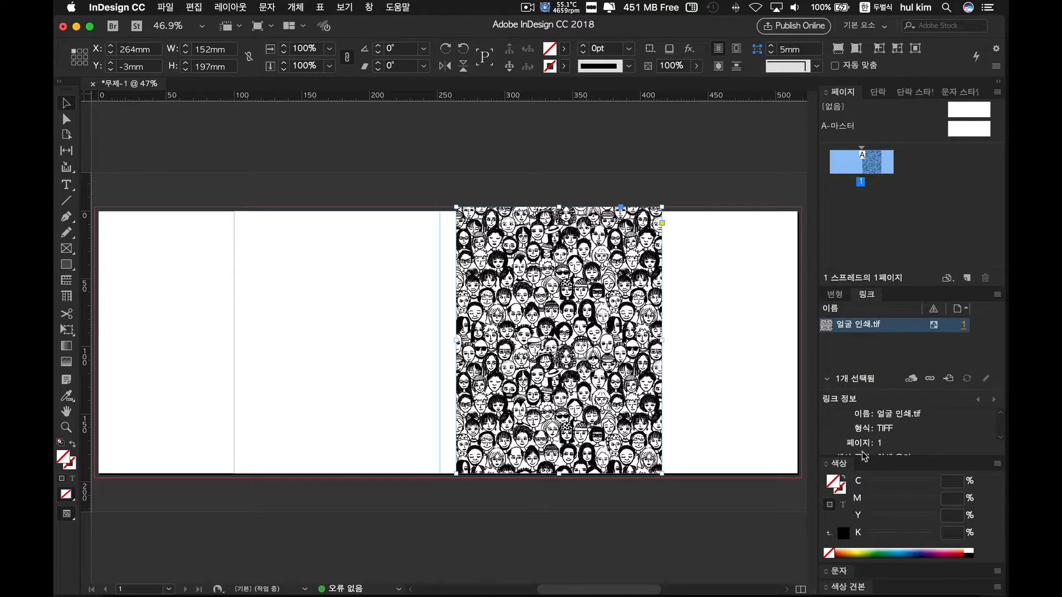
left_click(544, 180)
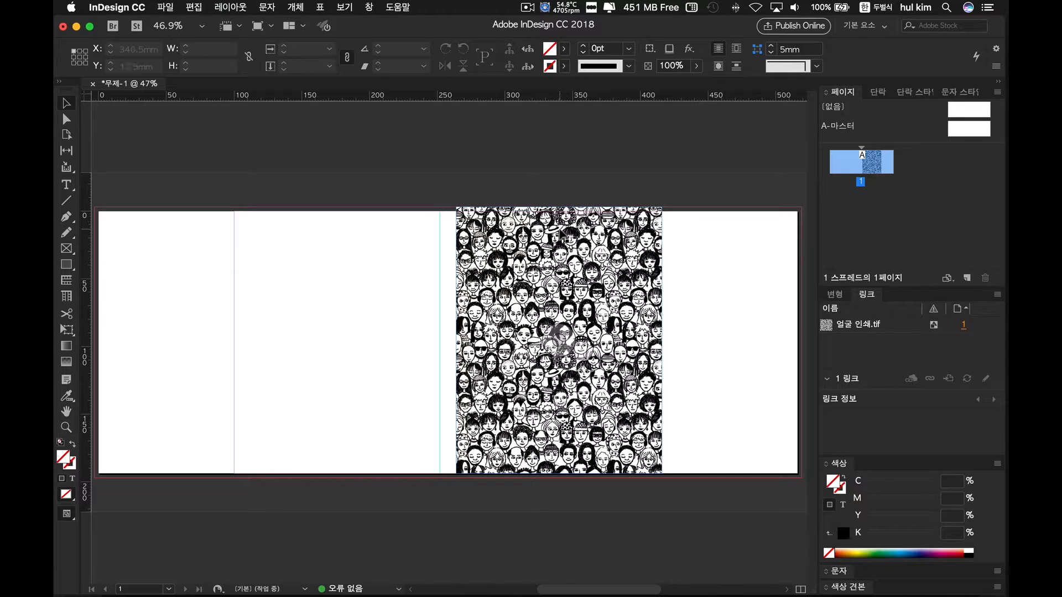
- Try extending the front cover's image frame across the spine to the left spine guide, 164 mm wide, and undo the extension
key("super+equal")
key("super+equal")
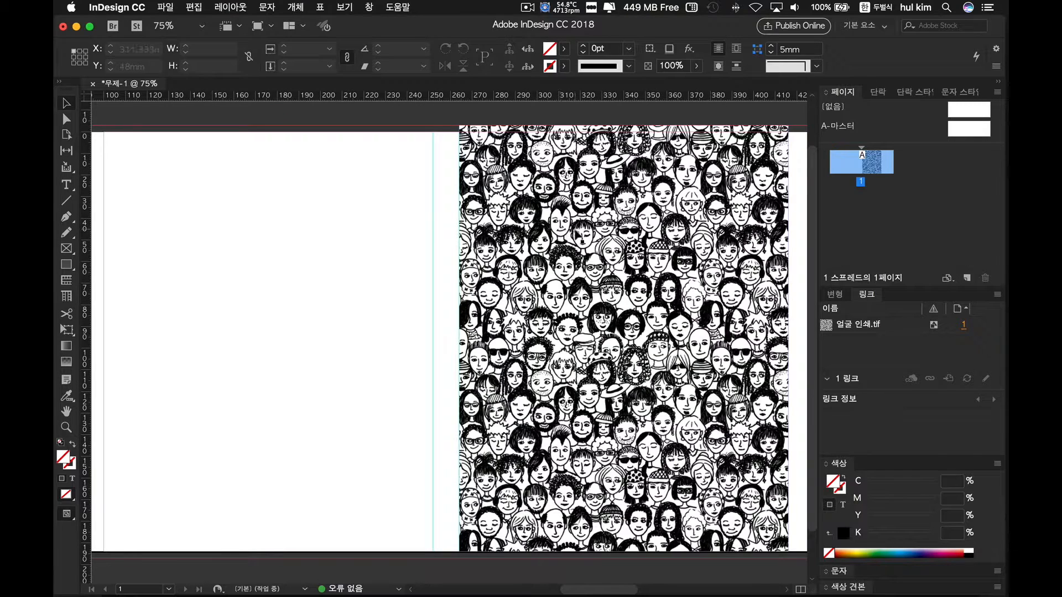
left_click(461, 338)
left_click_drag(461, 338, 430, 339)
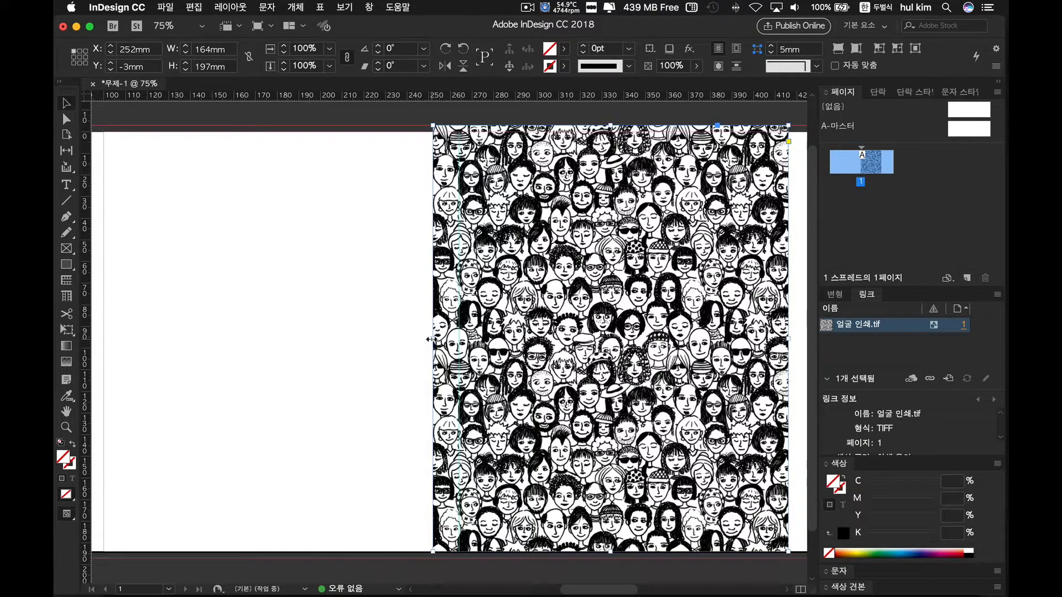
key("super+z")
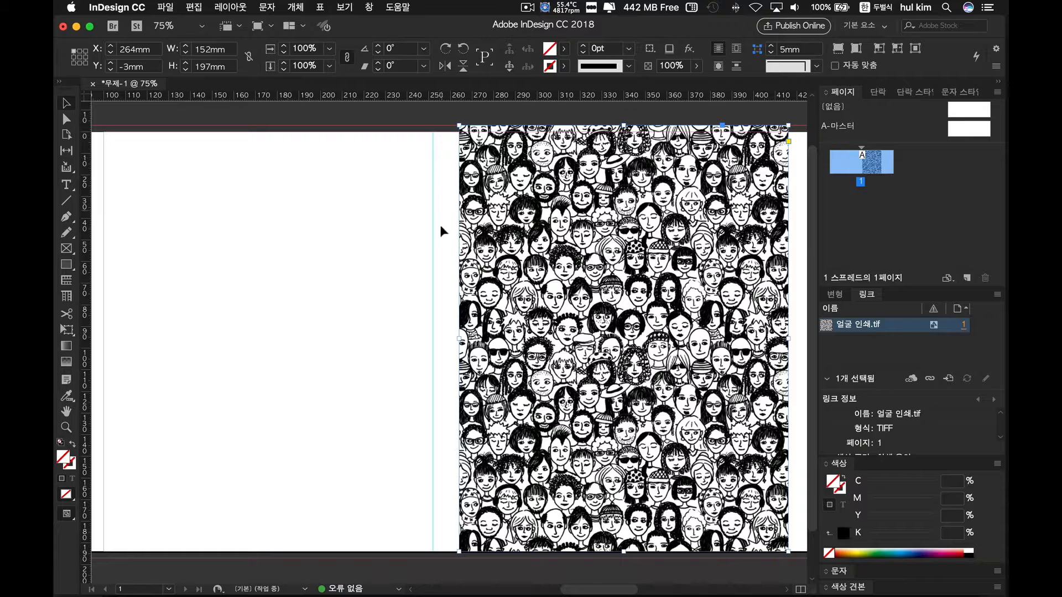
- Duplicate the front cover's image frame onto the back cover, aligned with the left spine guide, and deselect it
left_click_drag(706, 206, 383, 201)
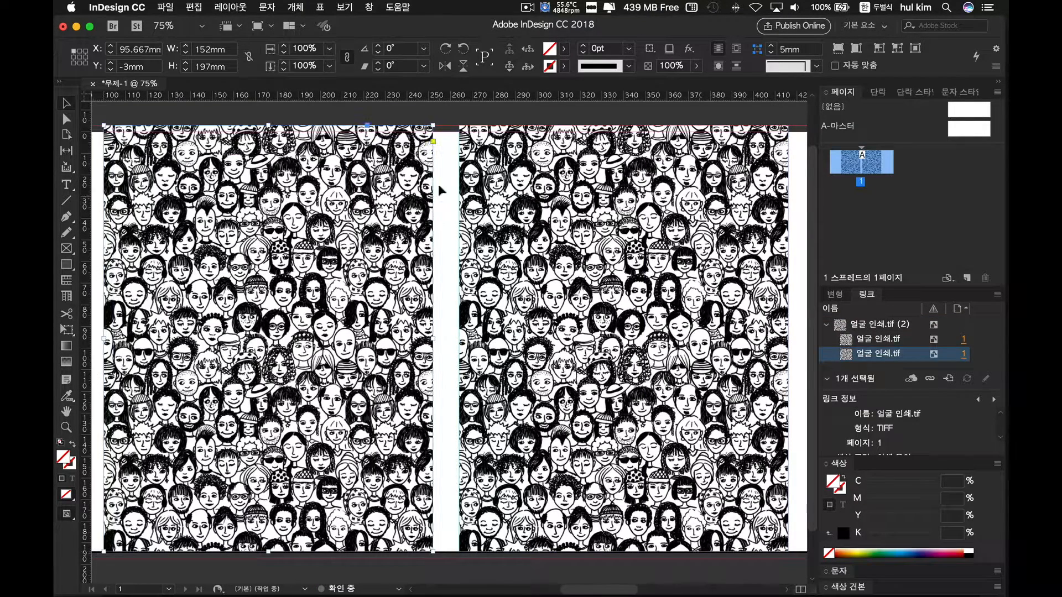
left_click(216, 119)
- Draw a 12 × 194 mm rectangle between the spine guides and fill it with the [검정] swatch
left_click(67, 264)
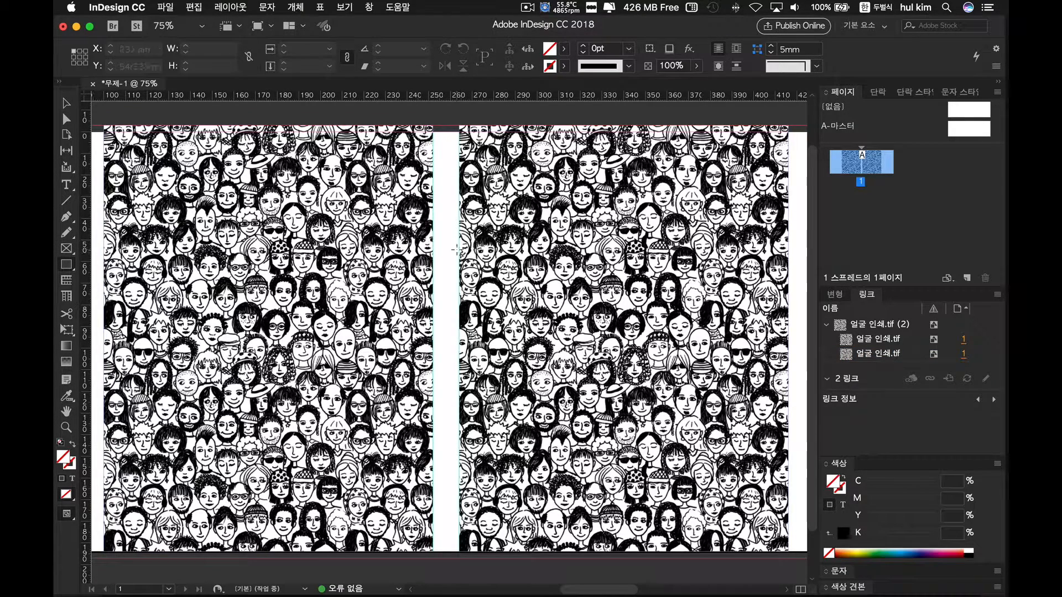
left_click_drag(457, 250, 432, 129)
key("v")
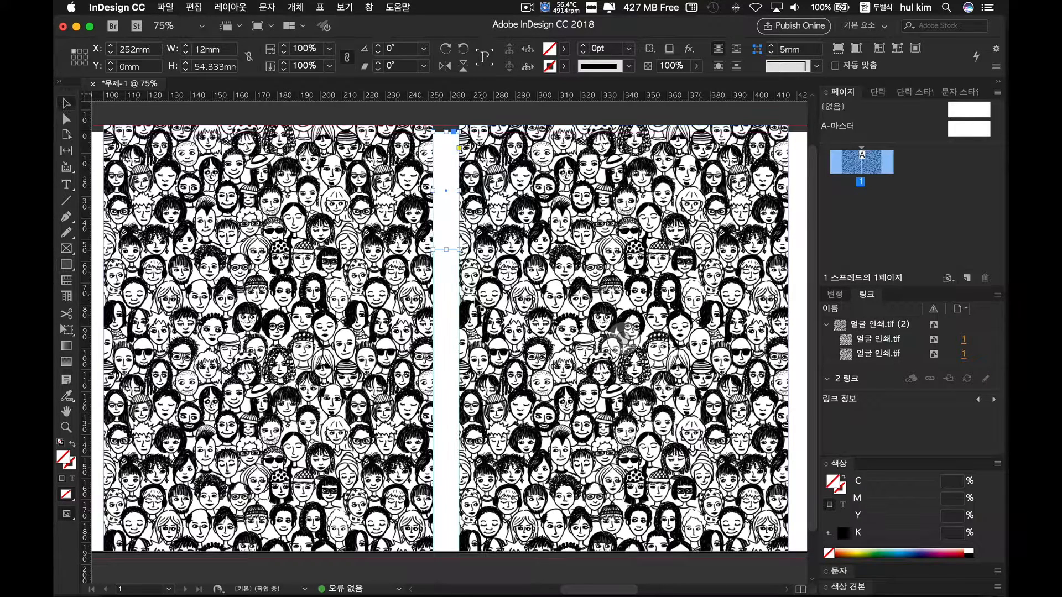
left_click_drag(446, 248, 458, 552)
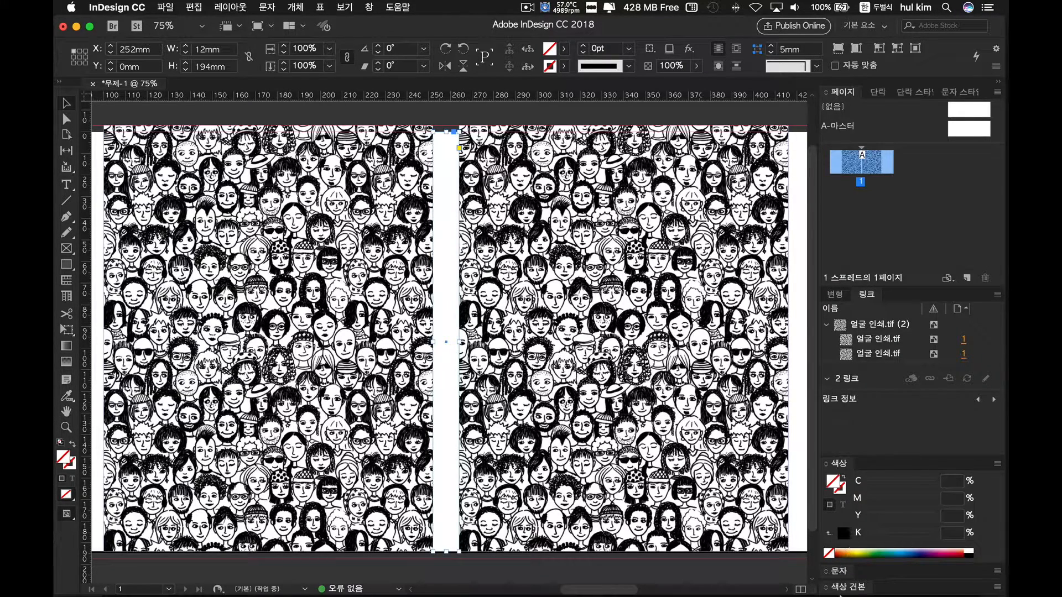
left_click_drag(854, 588, 906, 317)
left_click(860, 389)
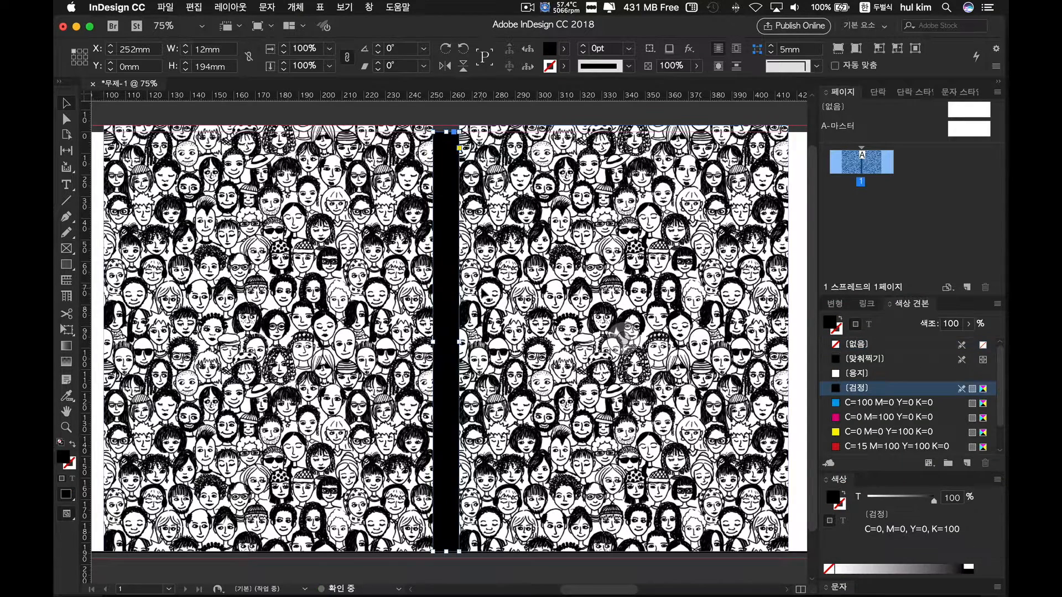
left_click(485, 237)
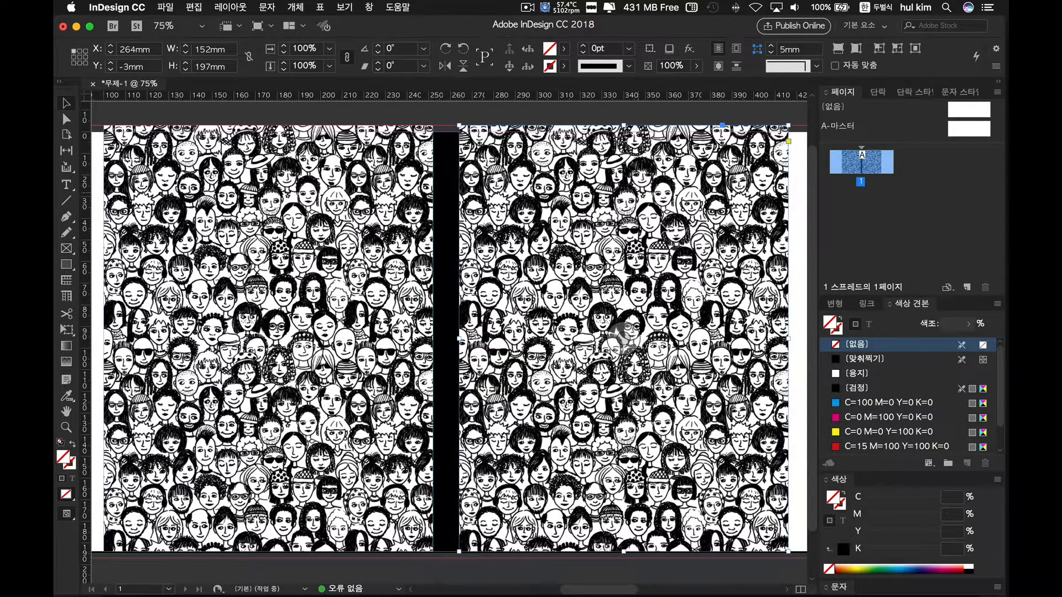
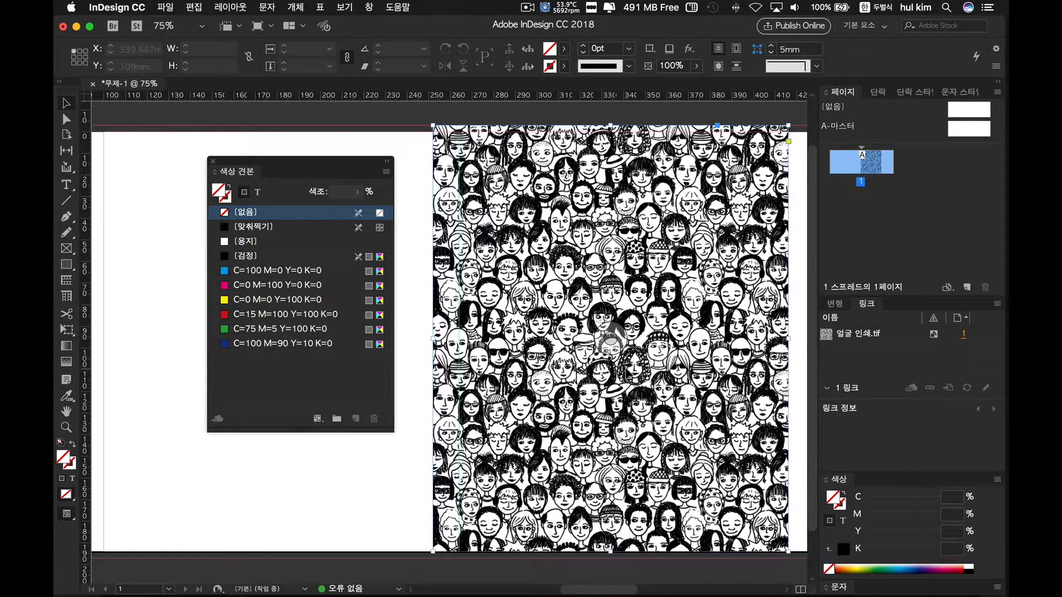
- Select the grayscale image inside its frame and recolour it with the pure yellow, pure magenta and finally C=100 M=0 Y=0 K=0 swatches
left_click(611, 334)
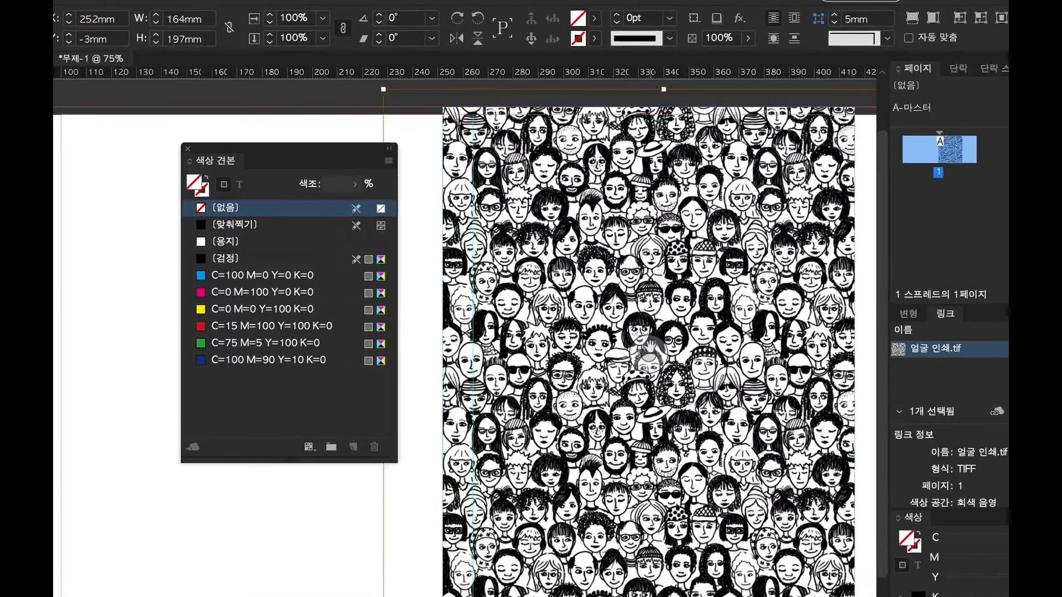
left_click(649, 348)
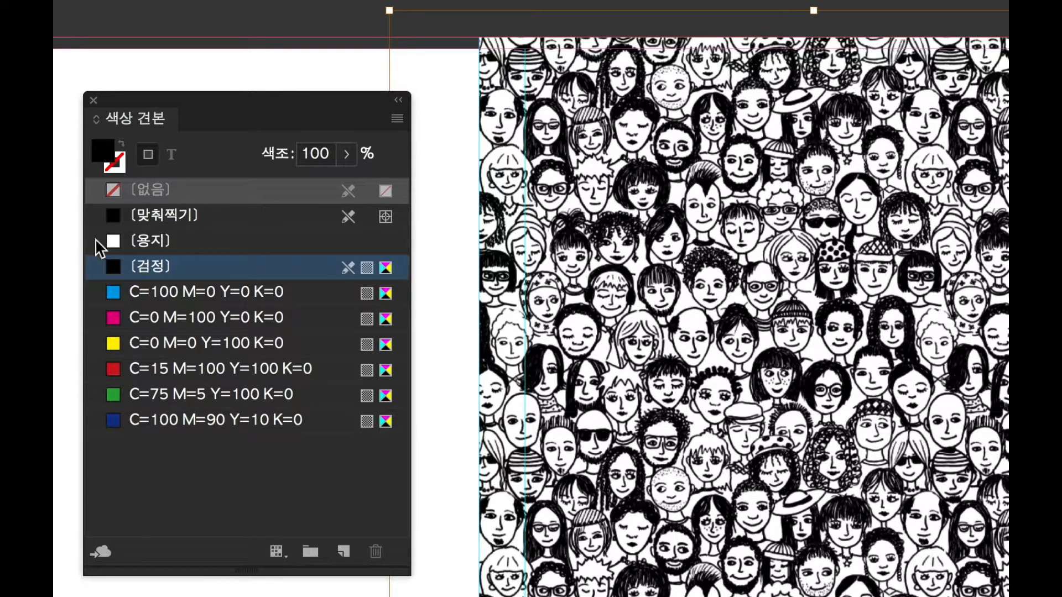
left_click(210, 343)
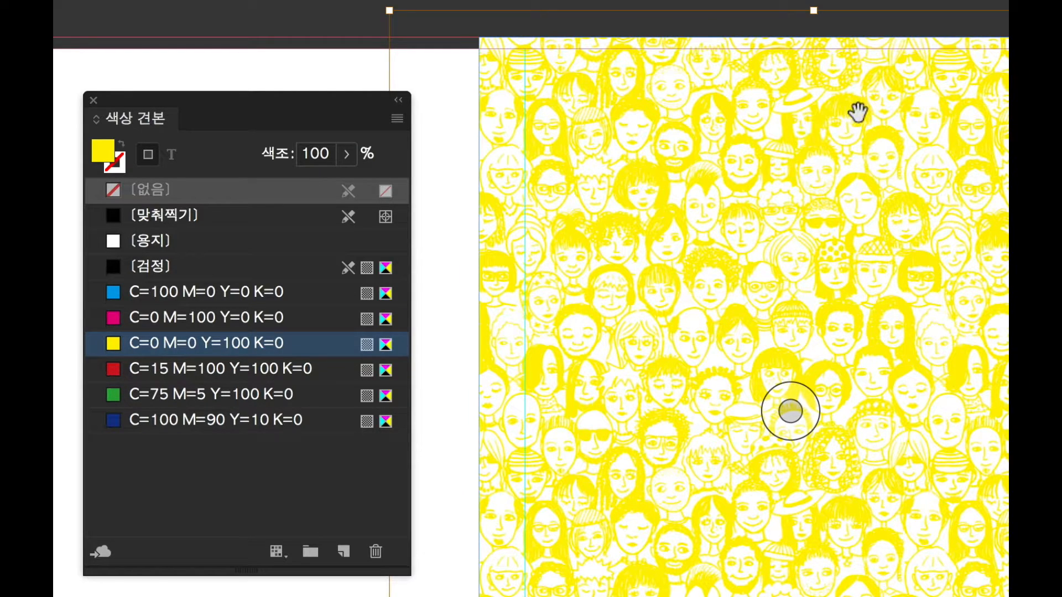
left_click(189, 314)
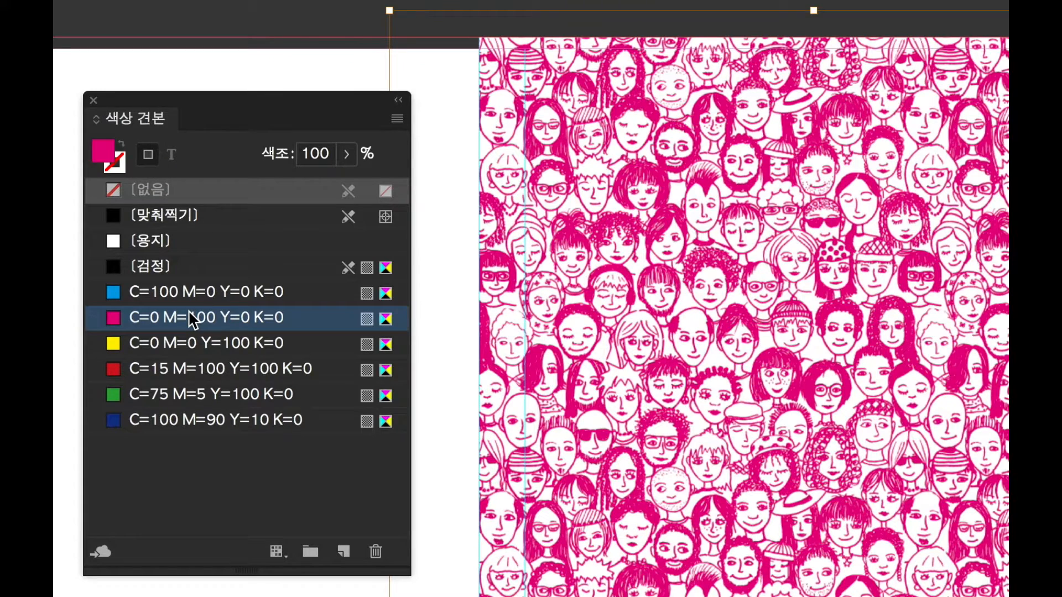
left_click(193, 293)
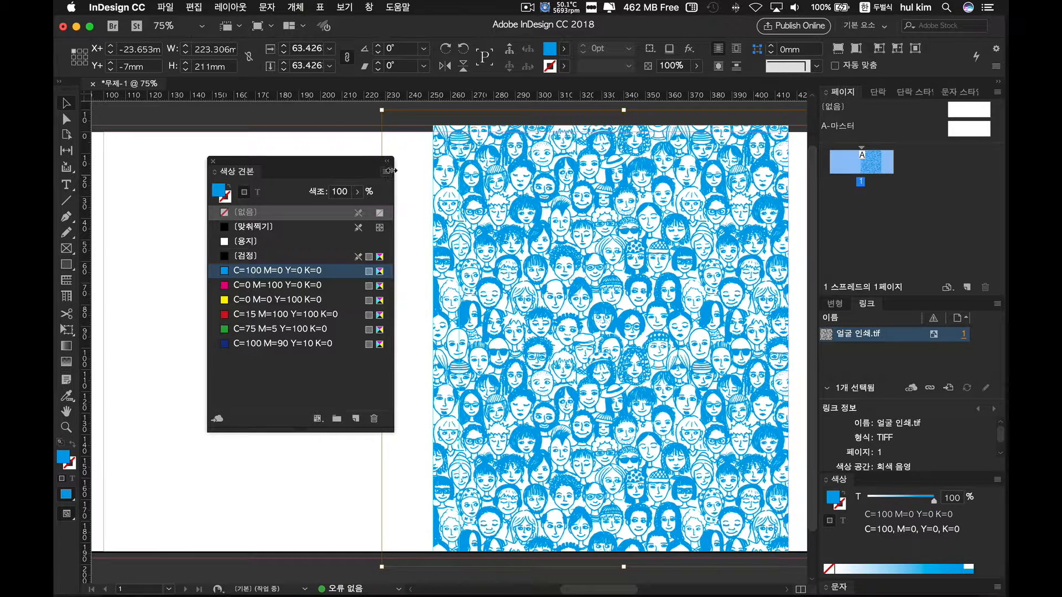
- Start a new CMYK process swatch based on the cyan swatch and adjust it to 79% cyan and 73% magenta
left_click(386, 173)
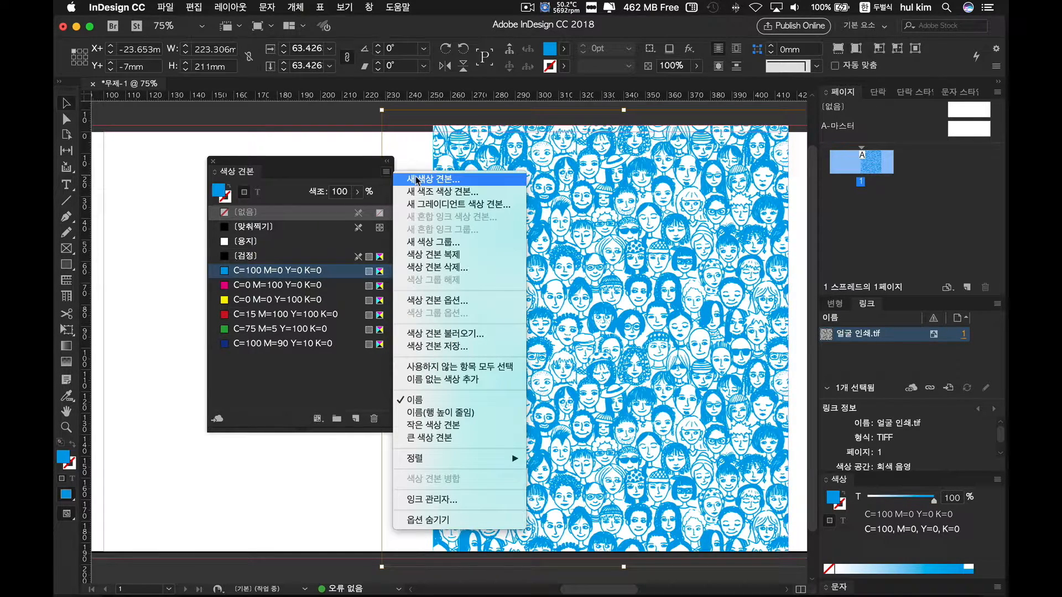
left_click(416, 180)
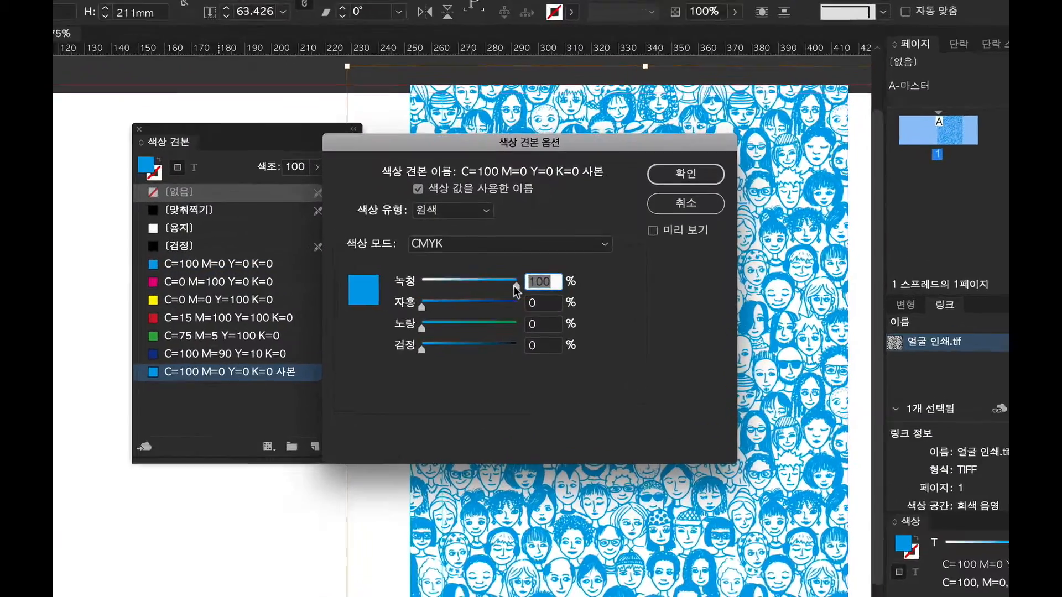
mouse_move(588, 276)
left_mouse_down()
mouse_move(552, 276)
mouse_move(567, 275)
left_mouse_up()
left_click_drag(457, 274, 467, 271)
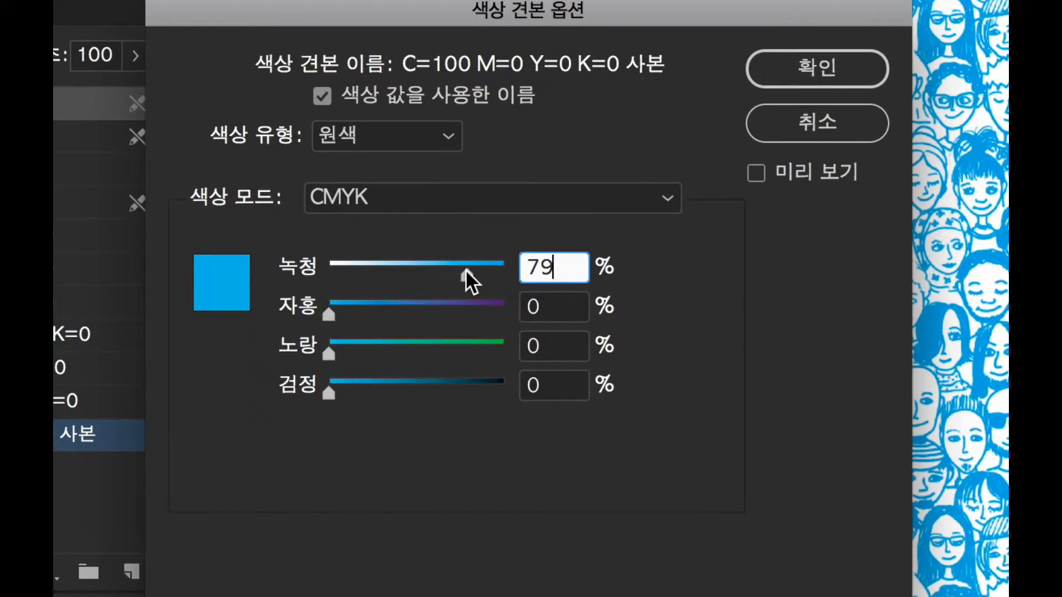
left_click_drag(330, 307, 456, 310)
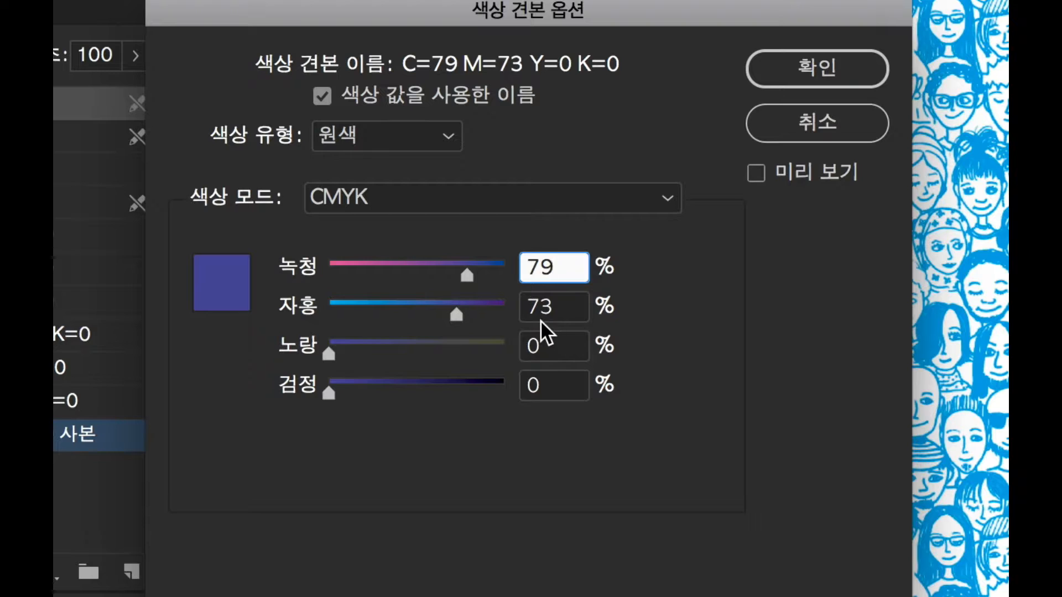
- Set the new swatch to 80% cyan and 75% magenta, and accept it as the face pattern's colour
left_click(468, 263)
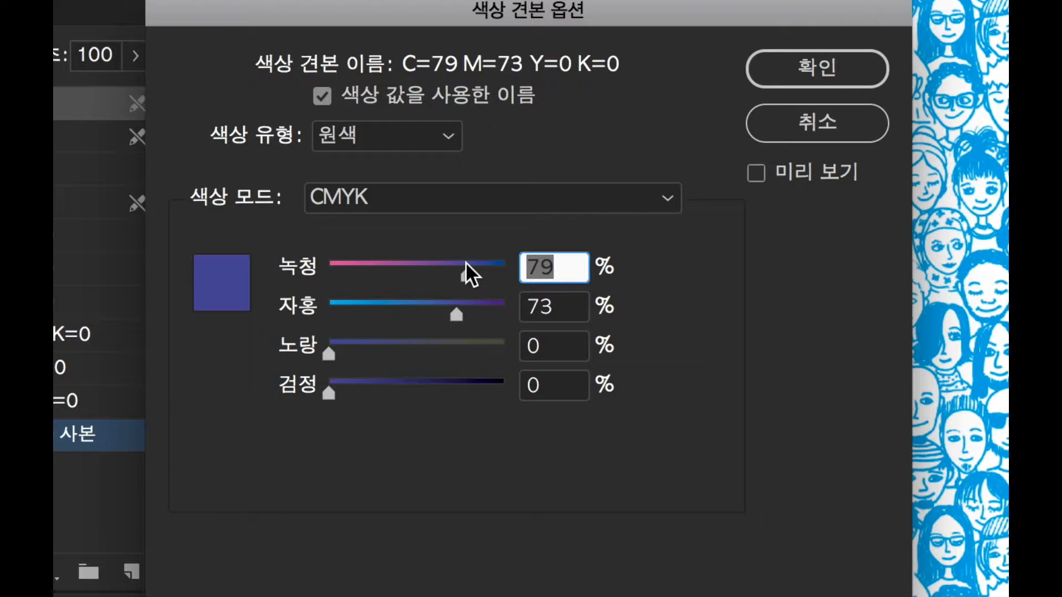
type("80")
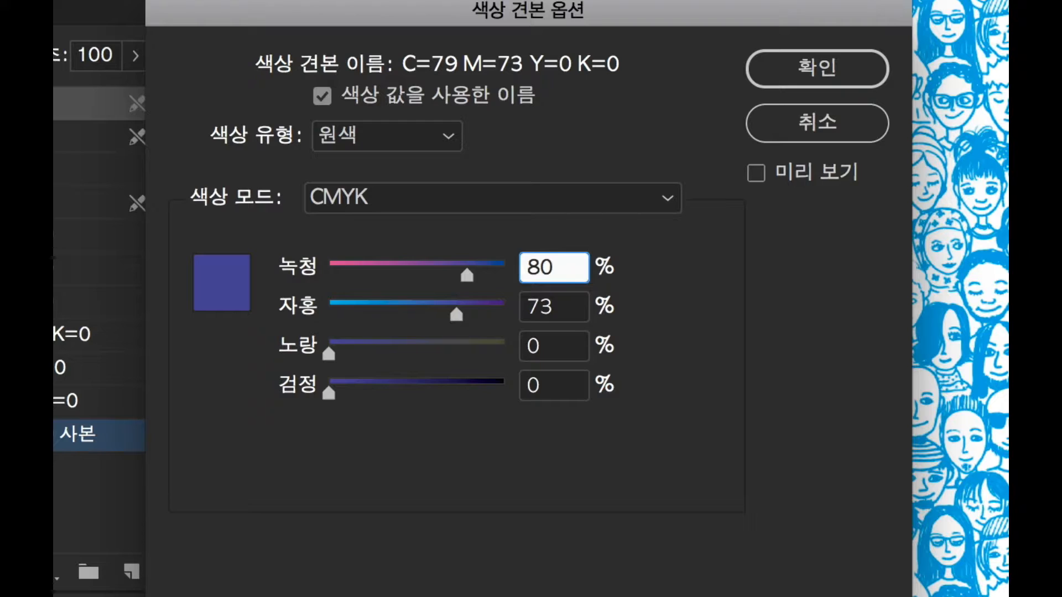
key("Tab")
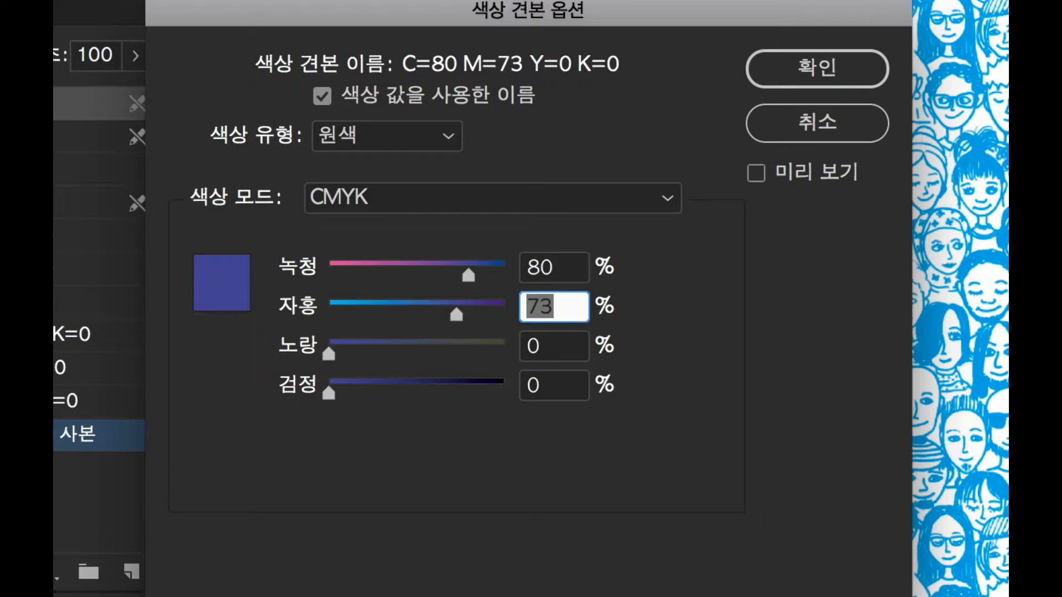
type("5")
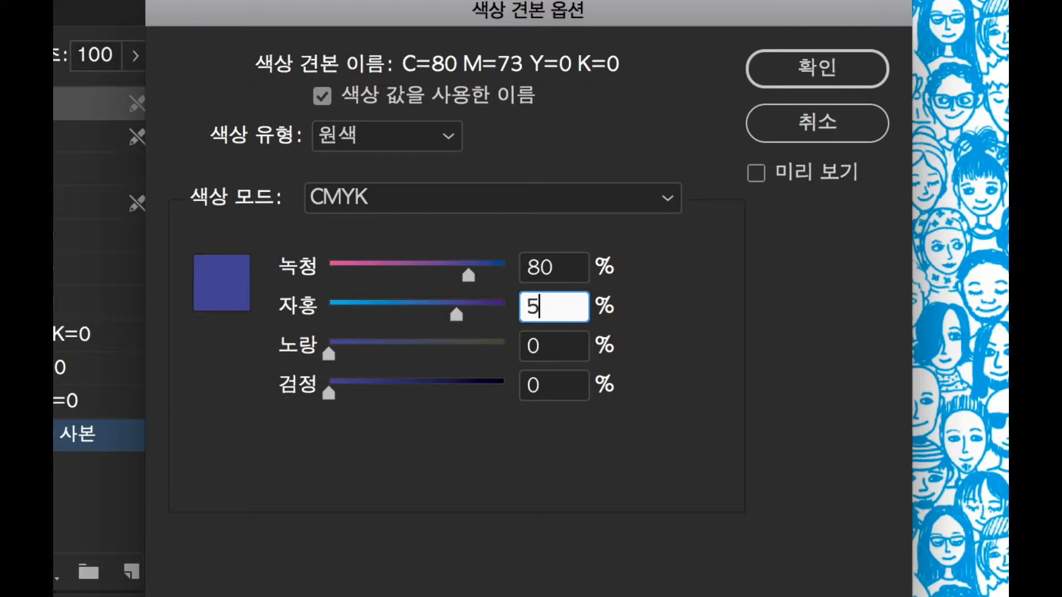
key("BackSpace")
type("75")
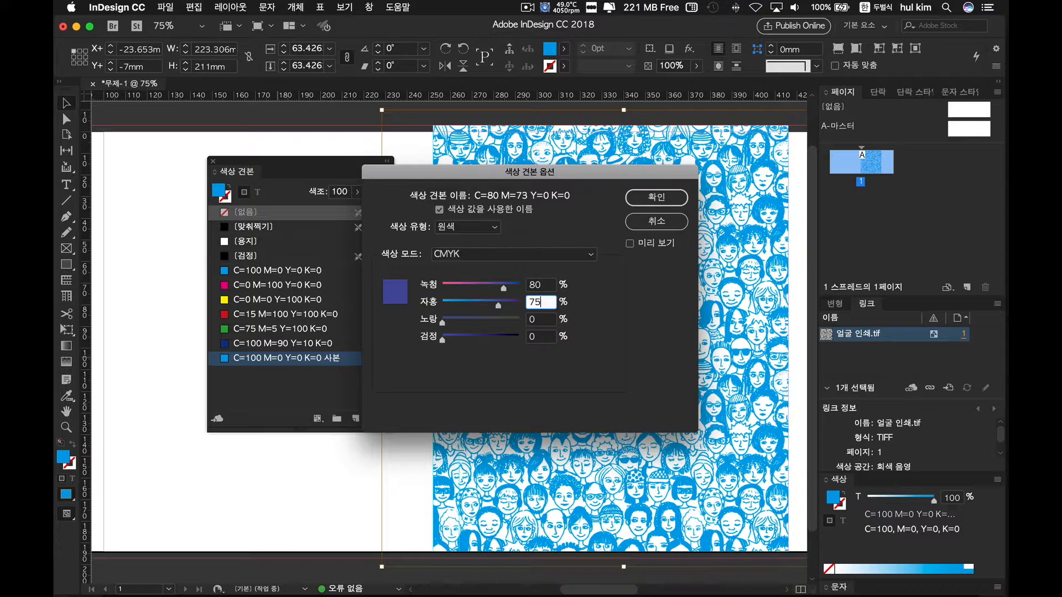
key("Return")
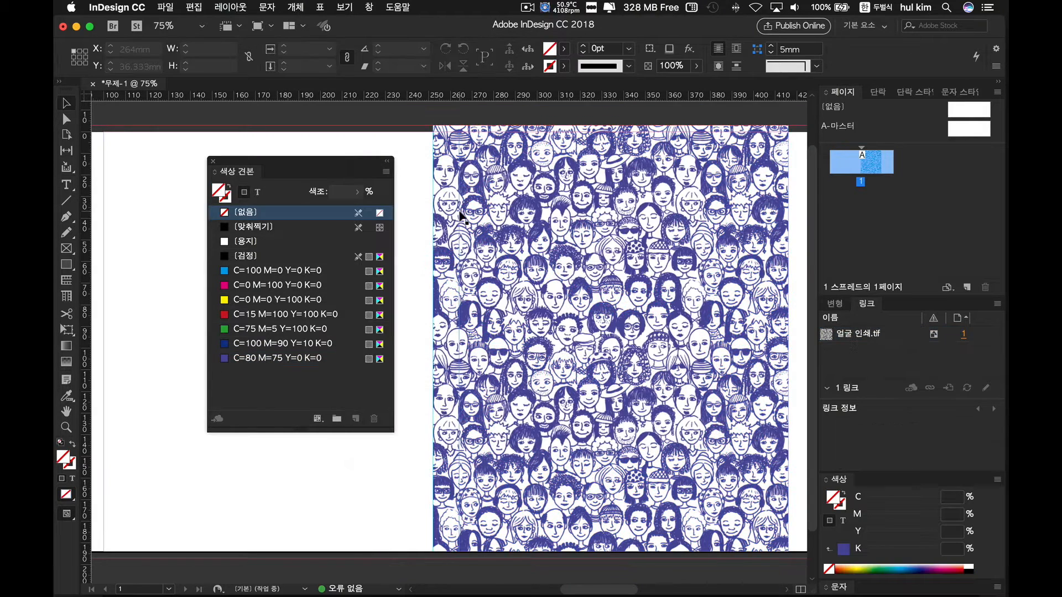
- Draw a circle about 40 × 40 mm in the upper middle of the front cover and fill it with the [검정] swatch
left_click_drag(236, 171, 150, 117)
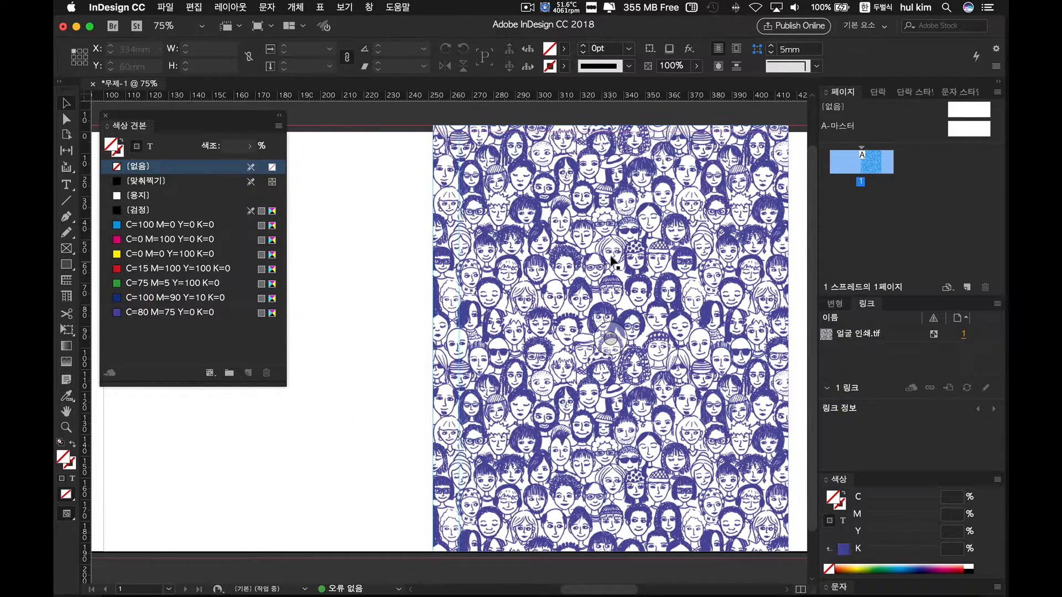
scroll(612, 284, "down", 3)
scroll(620, 271, "right", 3)
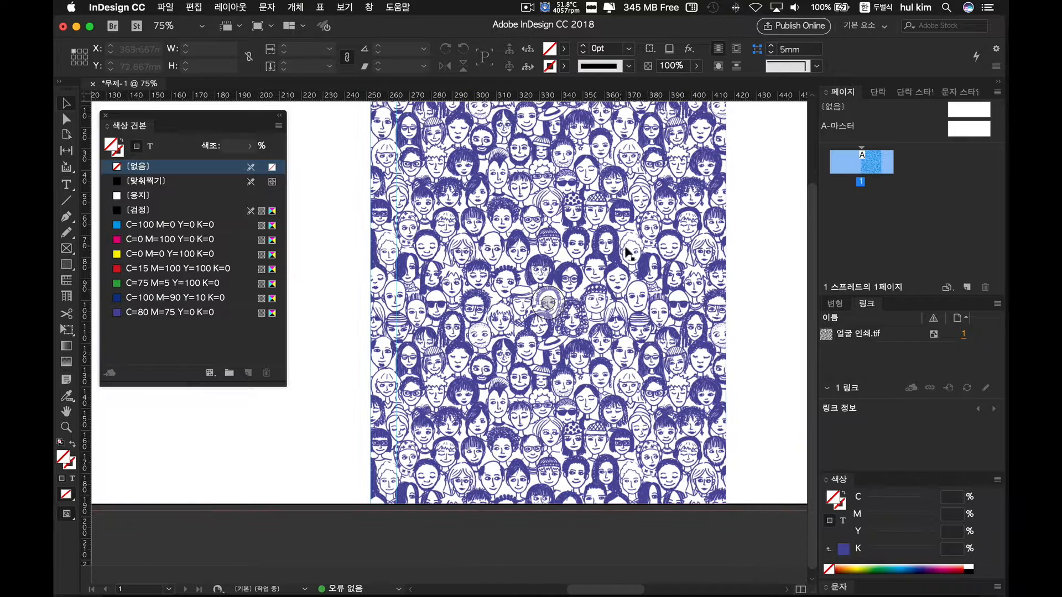
left_click(67, 266)
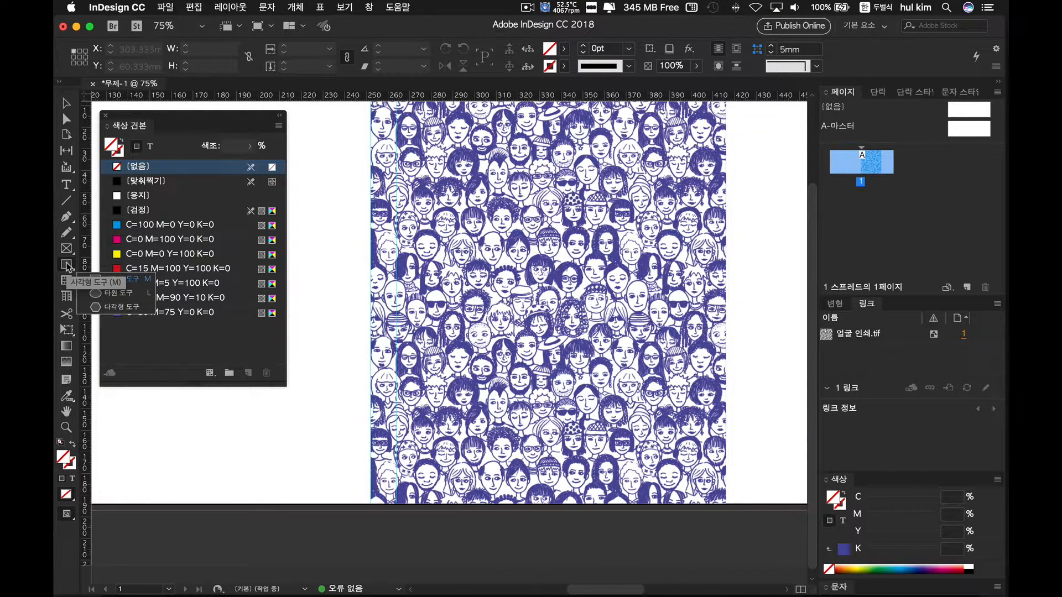
left_click(101, 297)
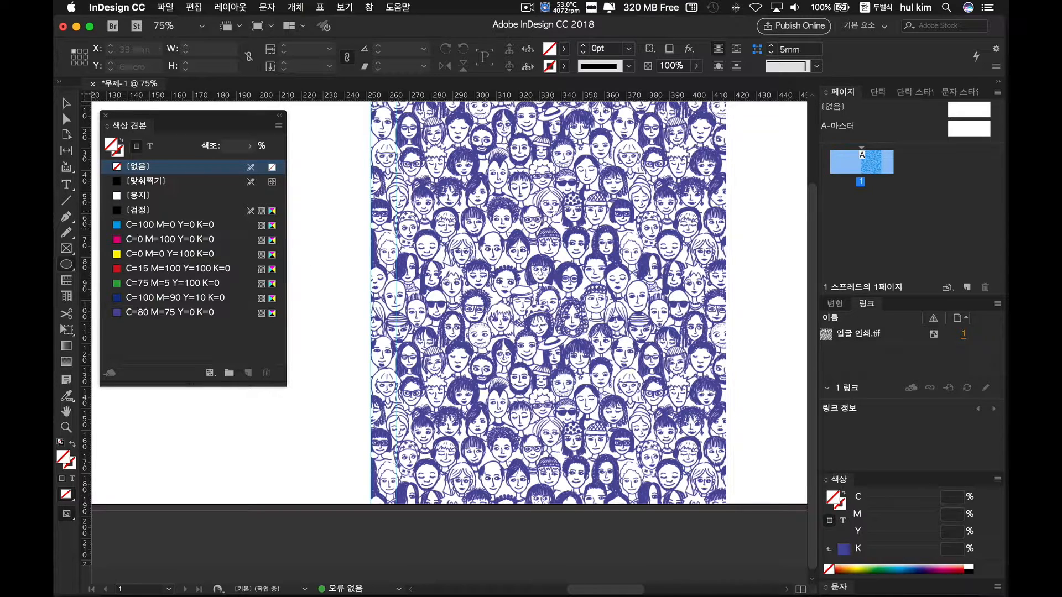
left_click_drag(552, 209, 598, 301)
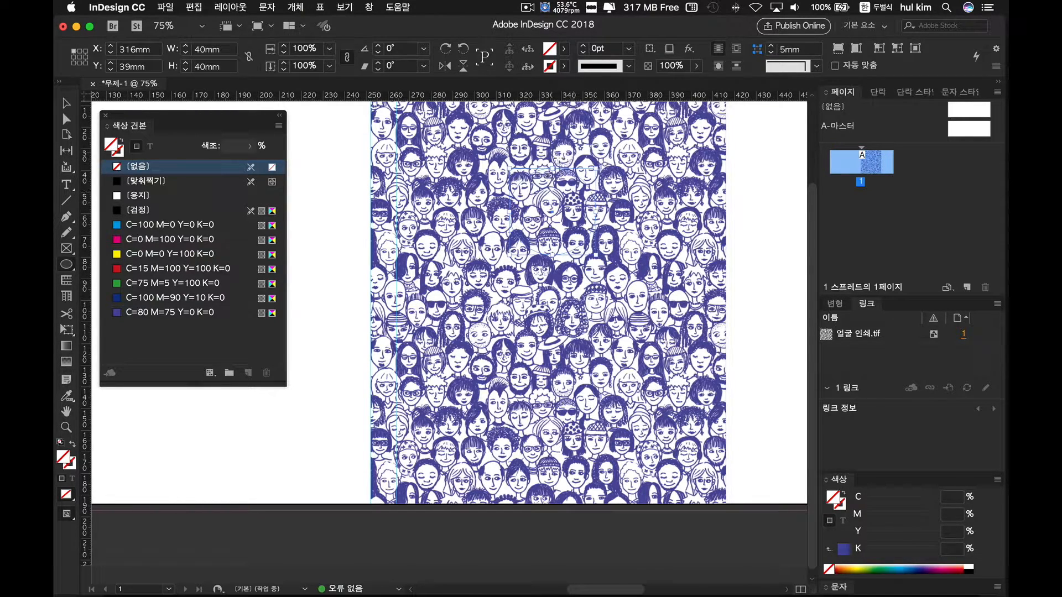
left_click(141, 212)
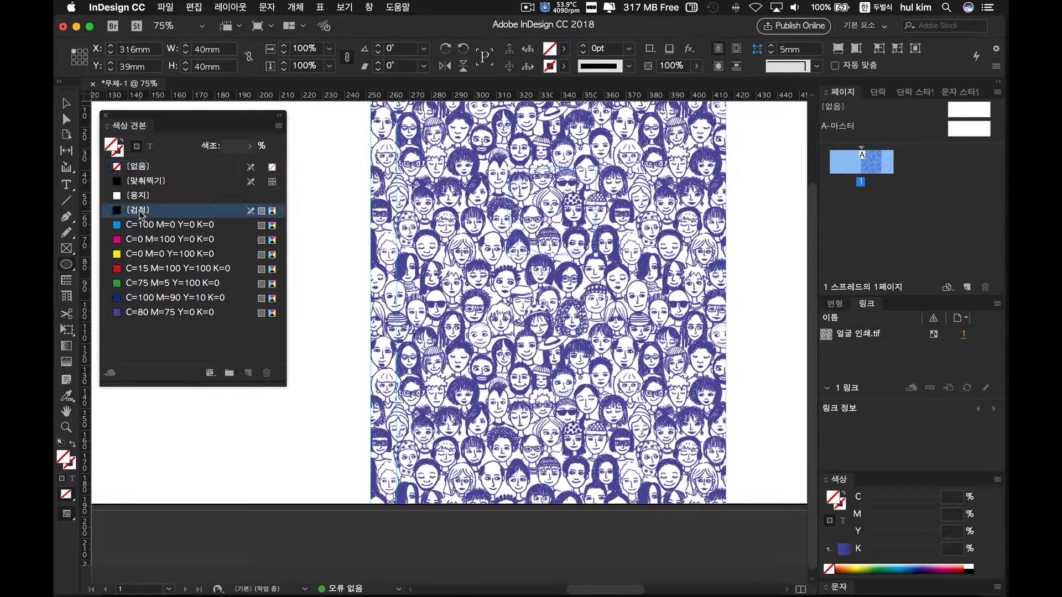
- Move the black circle to about X 352 mm, Y 48 mm and give it a new CMYK process swatch named 블랙 with 100% black
left_click(66, 103)
left_click_drag(575, 195, 654, 215)
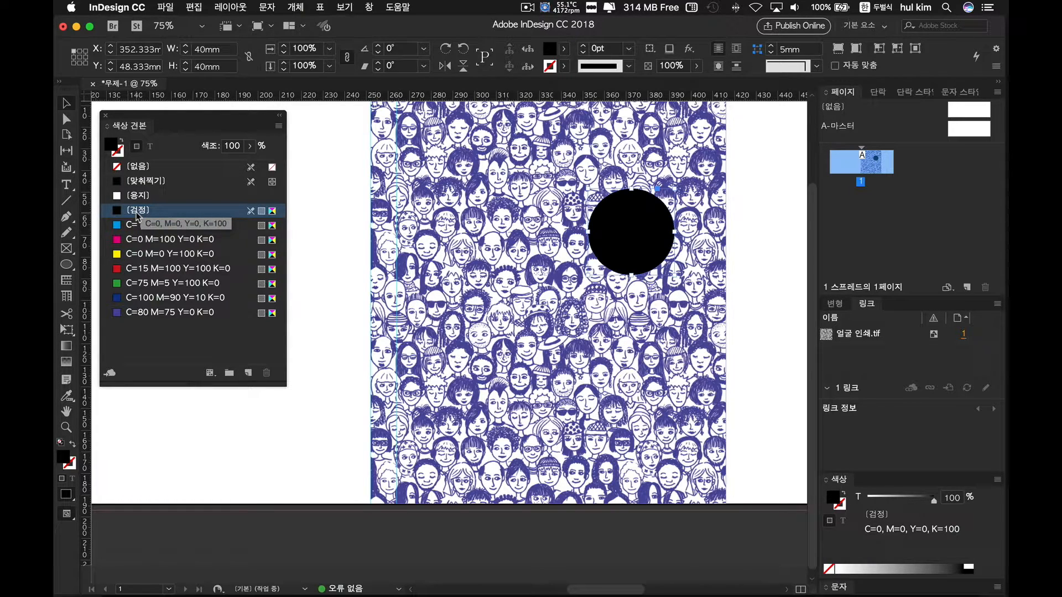
left_click(278, 126)
left_click(304, 133)
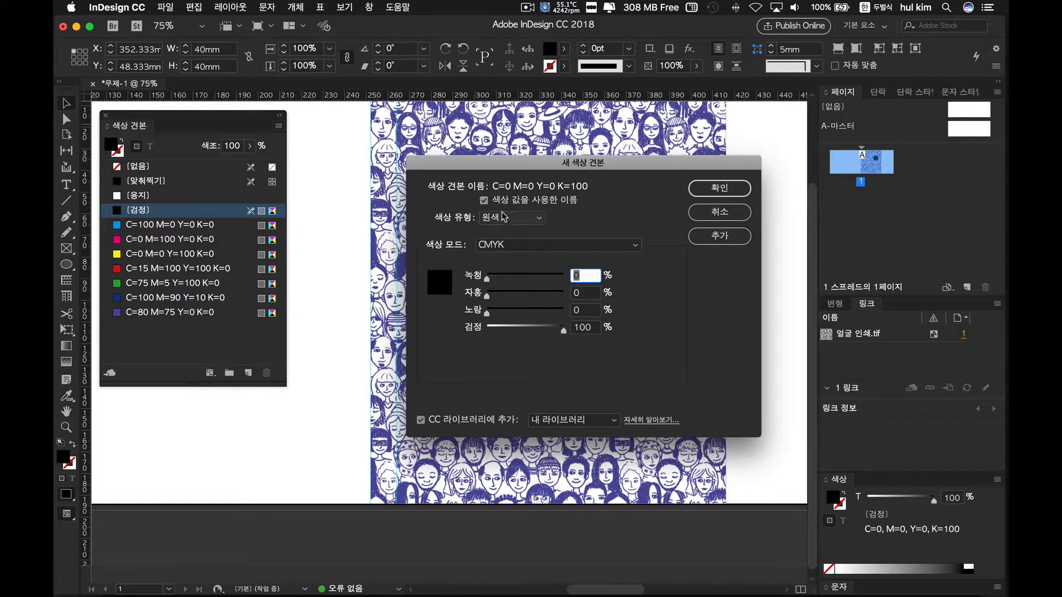
left_click(484, 201)
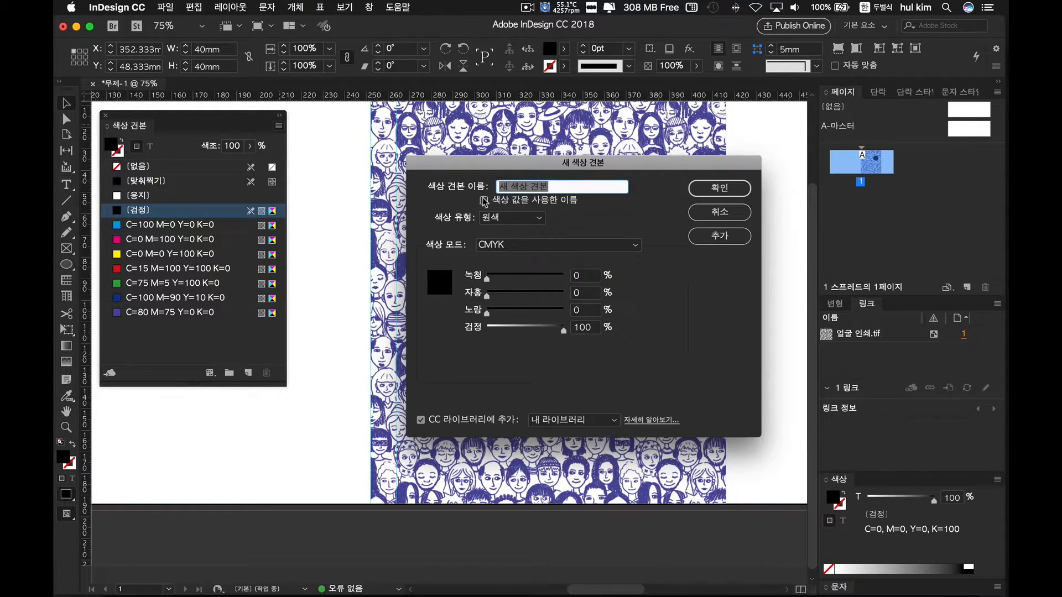
type("블랙")
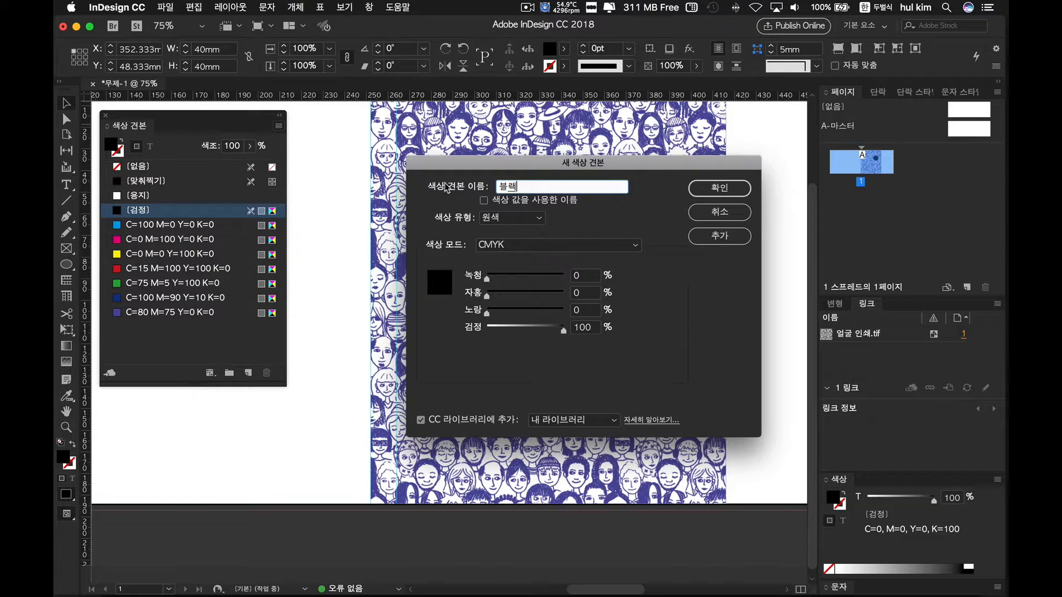
left_click(689, 188)
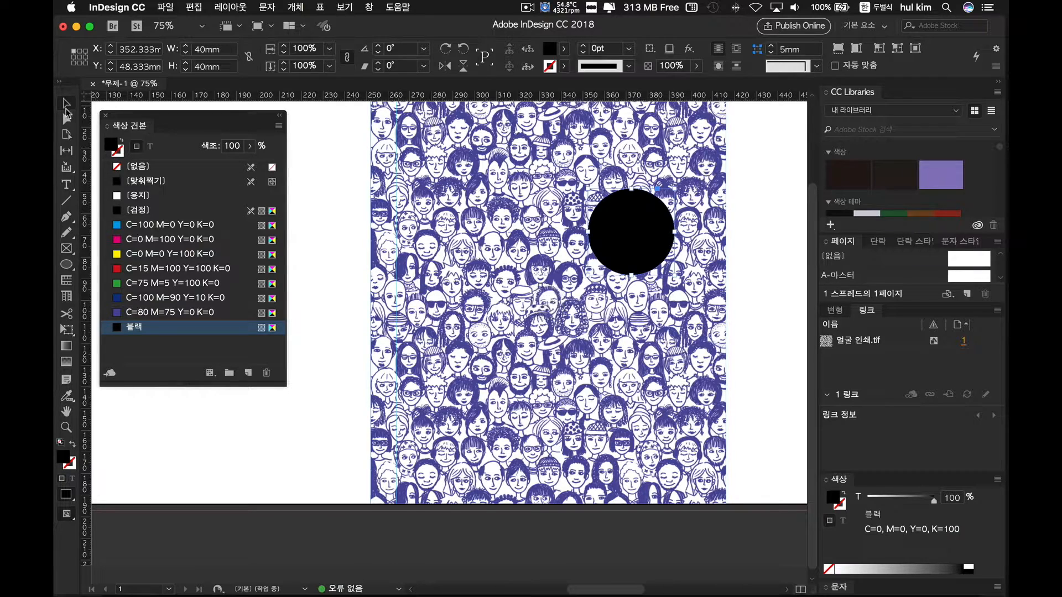
- Enlarge the black circle to about 57 × 57 mm and place it at about X 340 mm, Y 38 mm on the front cover
left_click(344, 173)
scroll(469, 253, "up", 2)
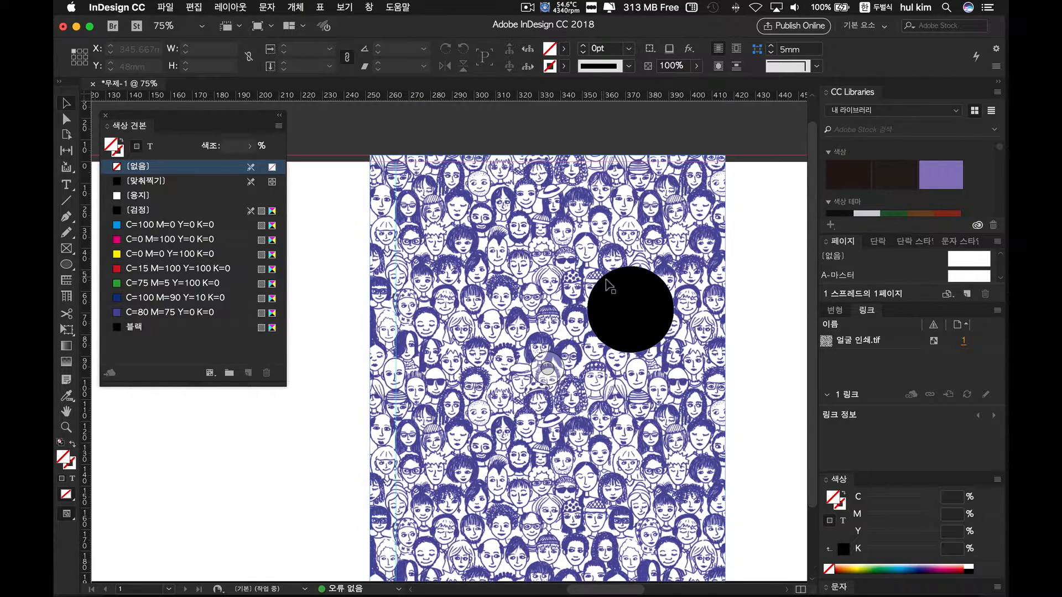
left_click(636, 292)
left_click_drag(674, 266, 693, 247)
left_click_drag(667, 320, 658, 317)
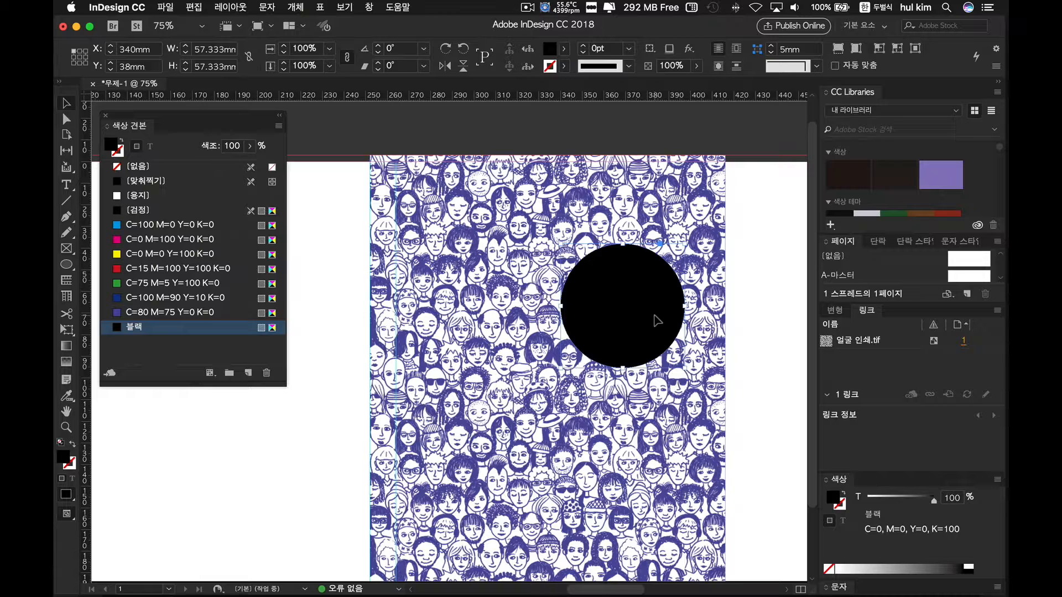
- Edit the 블랙 swatch to add 10% cyan to its 100% black
double_click(134, 327)
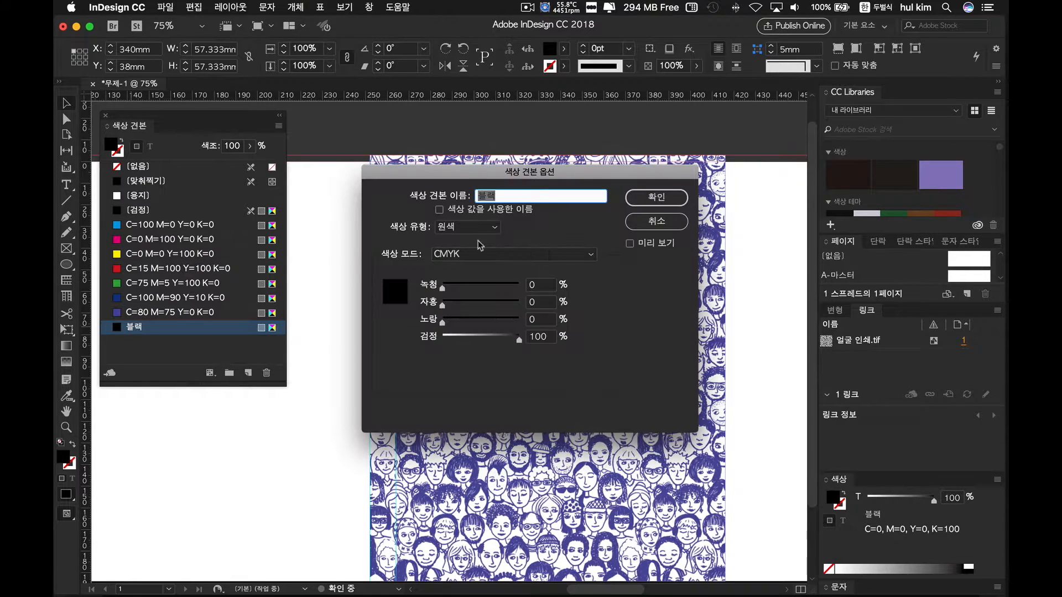
left_click_drag(481, 172, 458, 148)
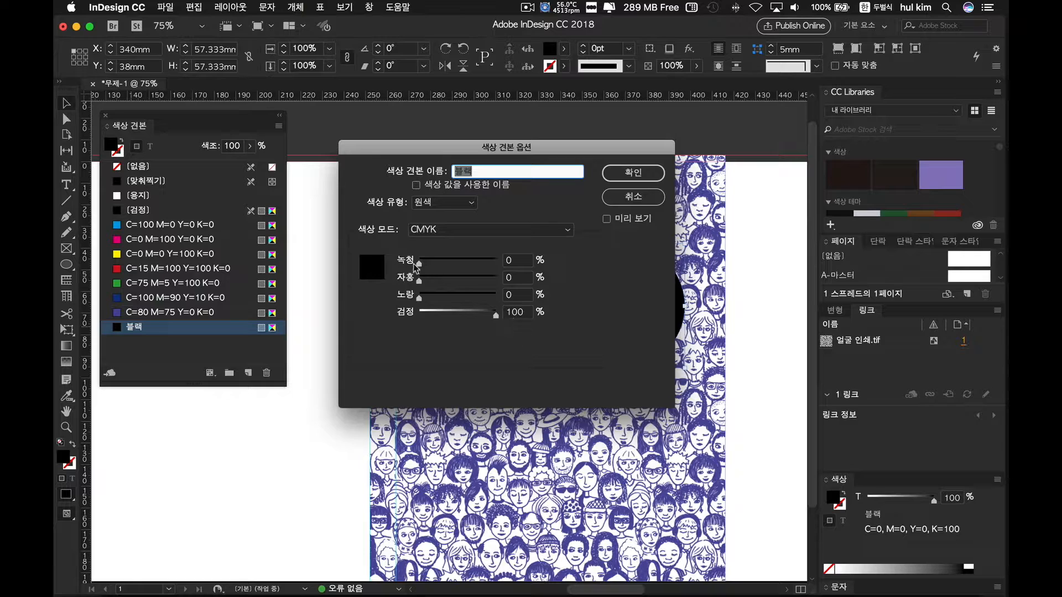
left_click(505, 260)
type("10")
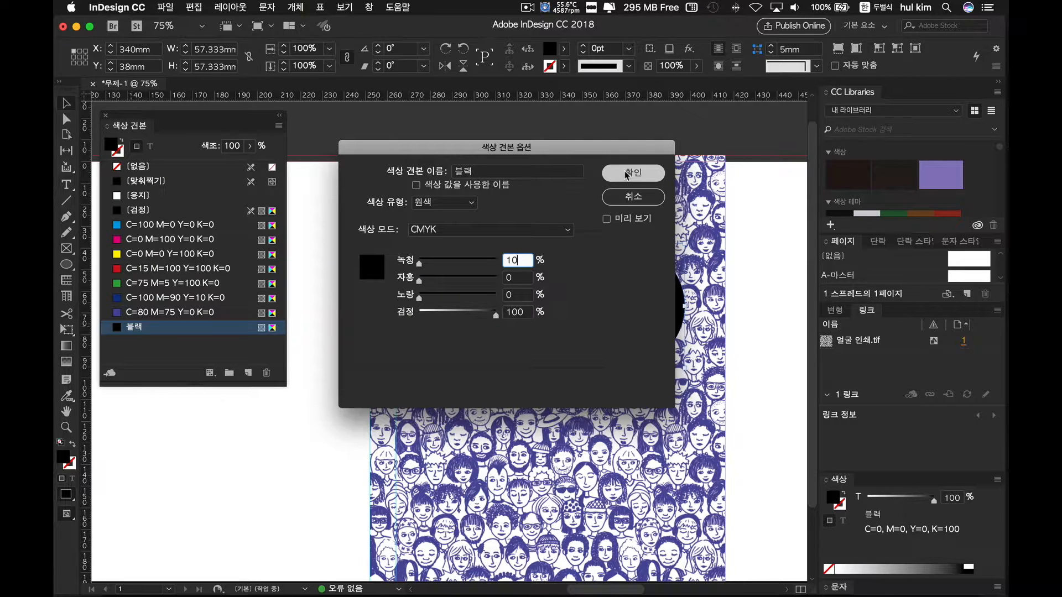
left_click(627, 174)
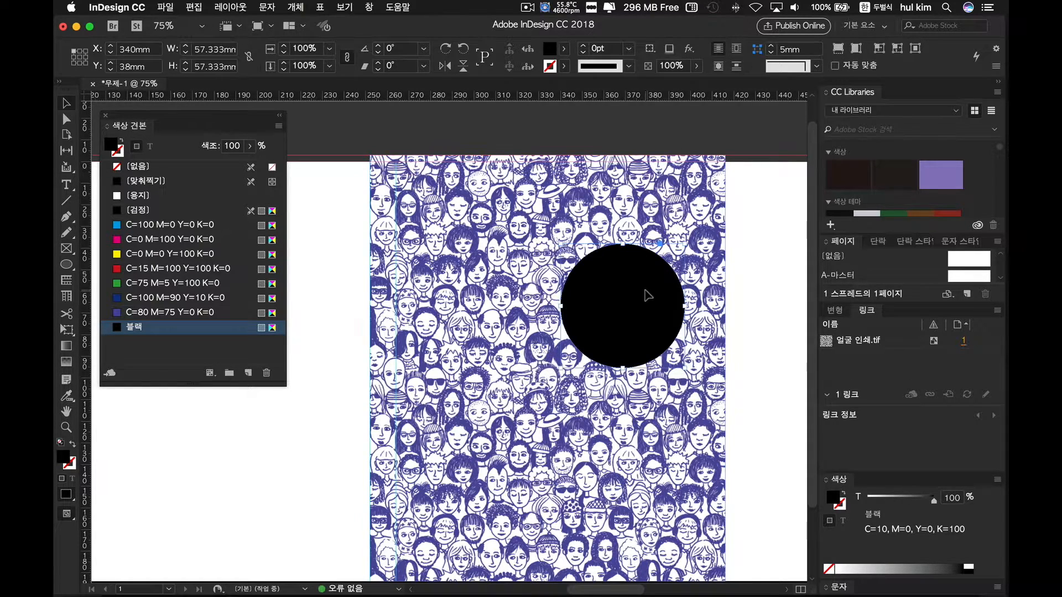
- Adjust the black circle's position slightly in the upper half of the front cover and check the 블랙 swatch's options without changing them
left_click_drag(650, 297, 653, 291)
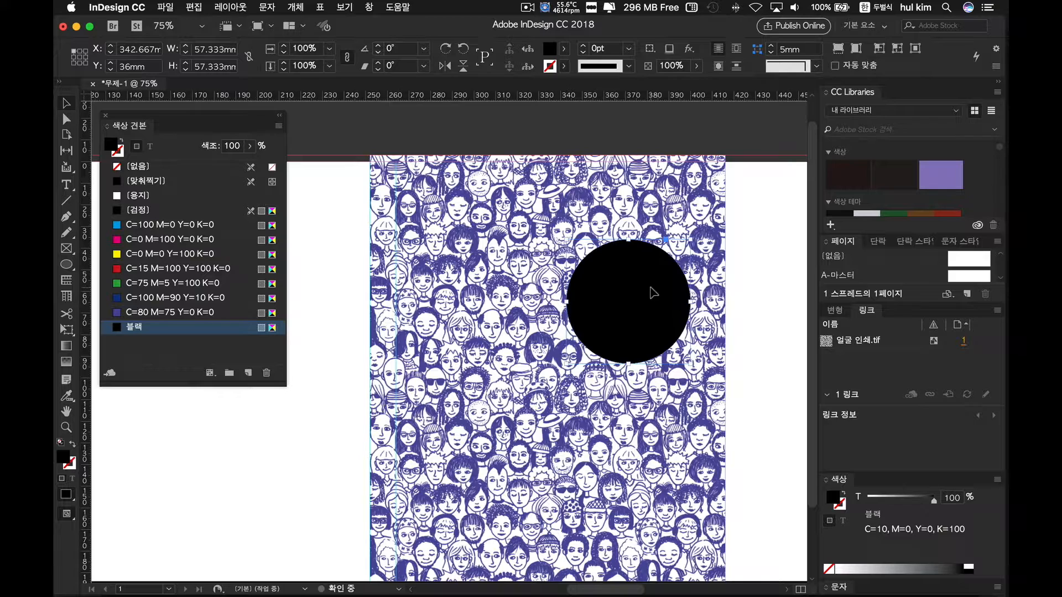
left_click(749, 254)
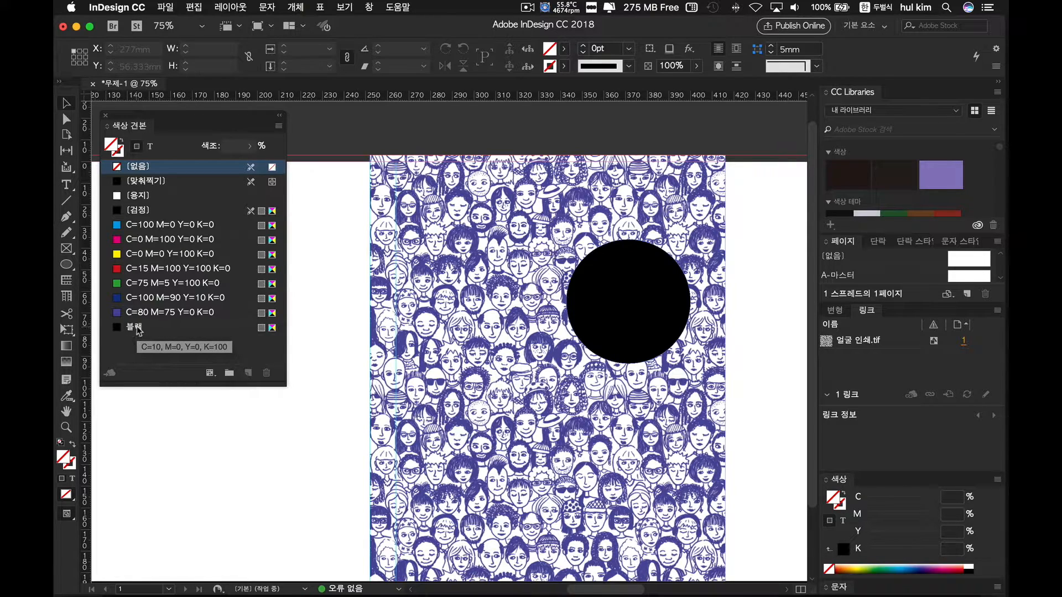
double_click(156, 331)
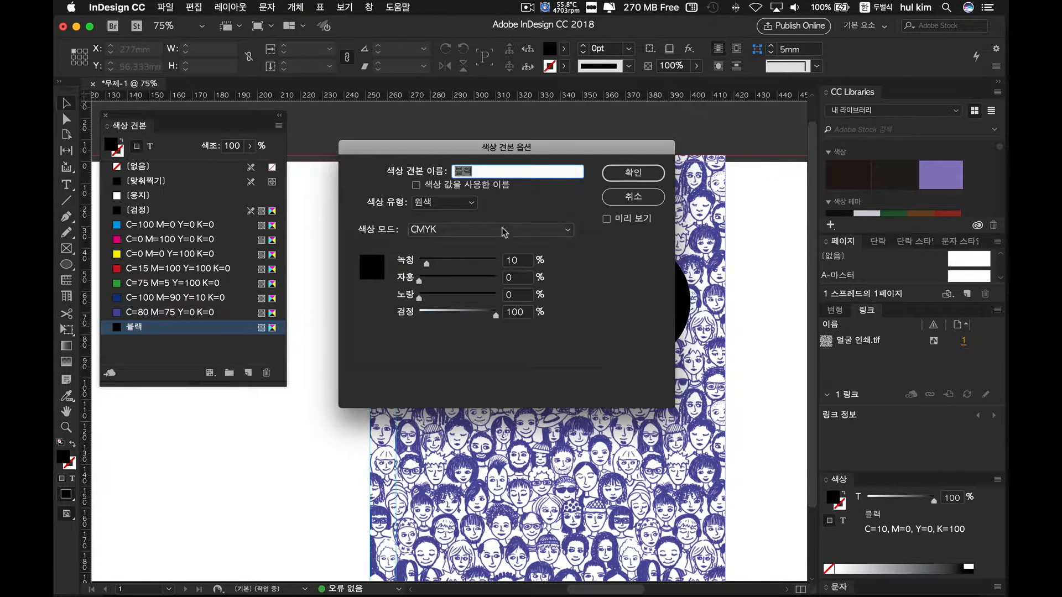
left_click(632, 197)
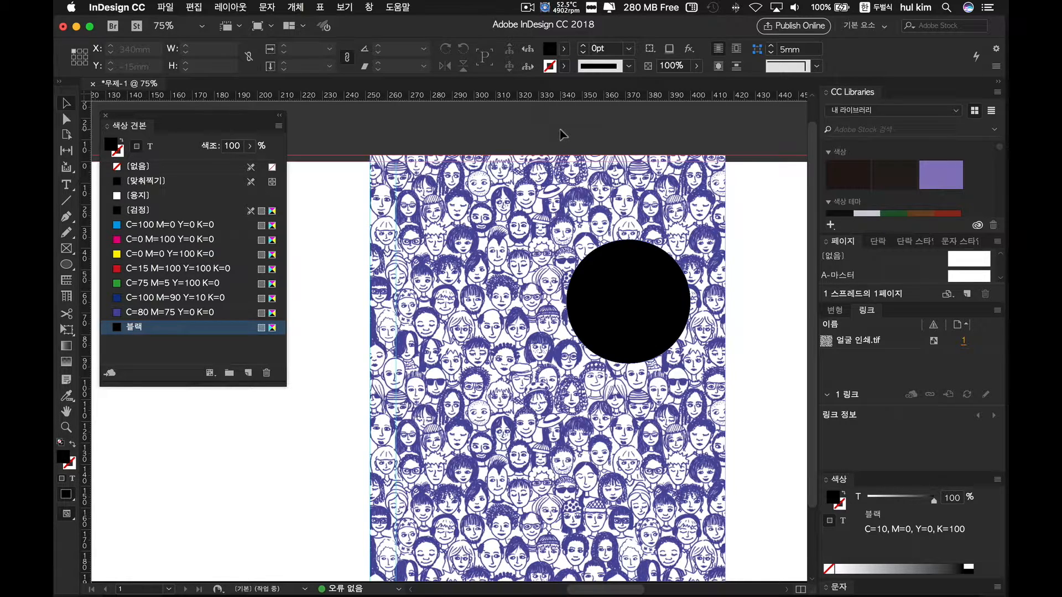
left_click(629, 289)
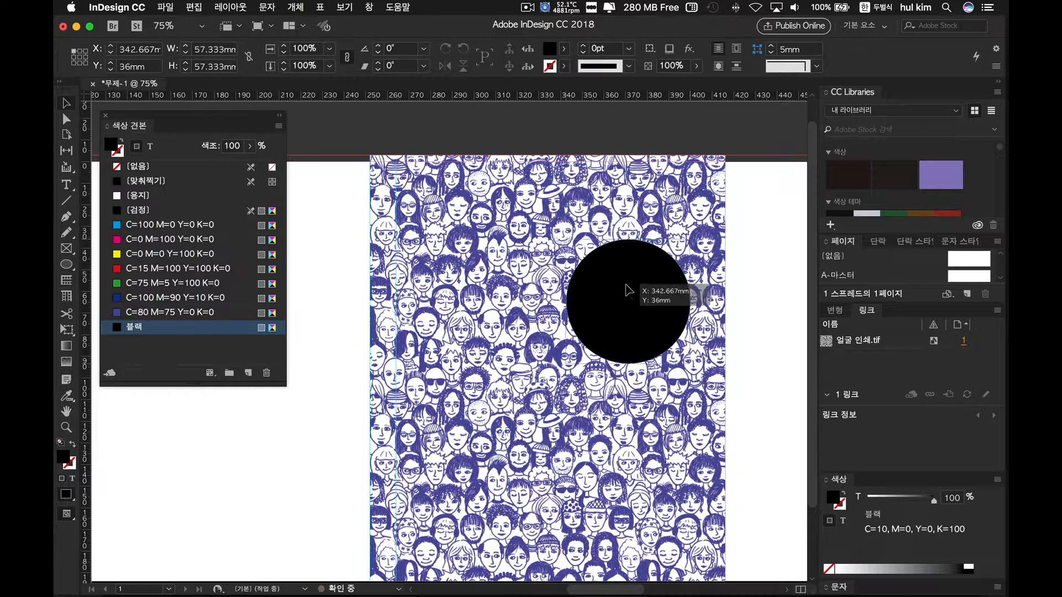
left_click_drag(627, 282, 684, 284)
left_click(778, 282)
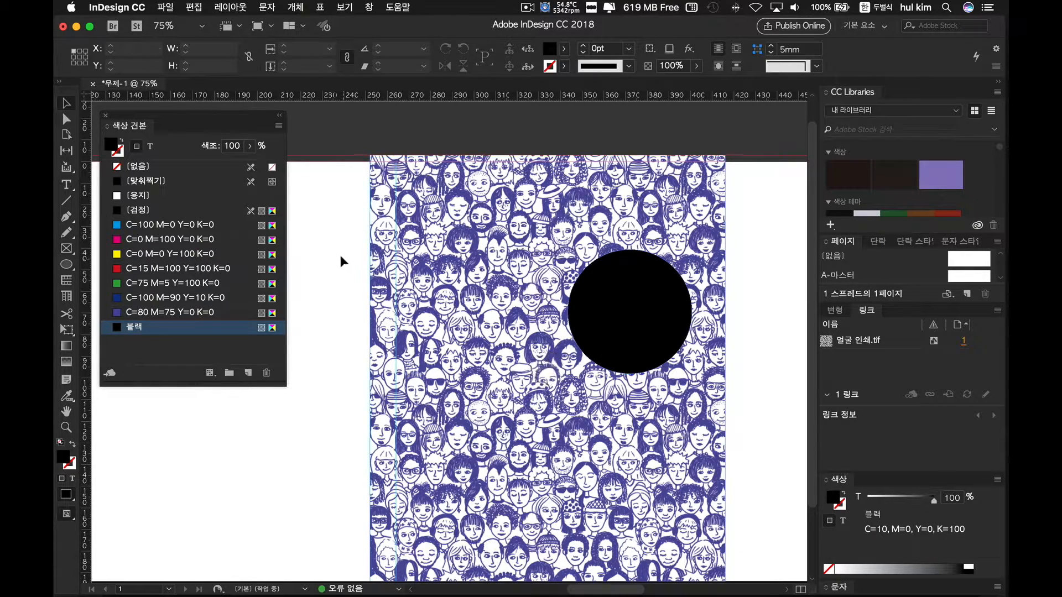
- Draw a text frame about 86 × 34 mm in the upper part of the front cover and enter the title 7분기적의 인디자인
left_click(67, 185)
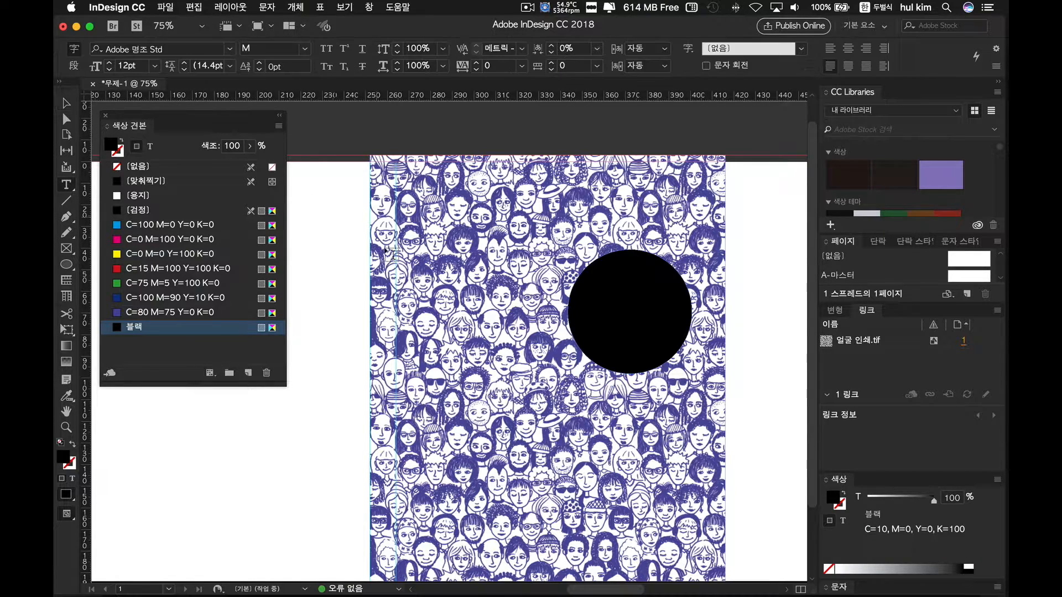
left_click_drag(393, 185, 579, 256)
left_click_drag(575, 258, 576, 257)
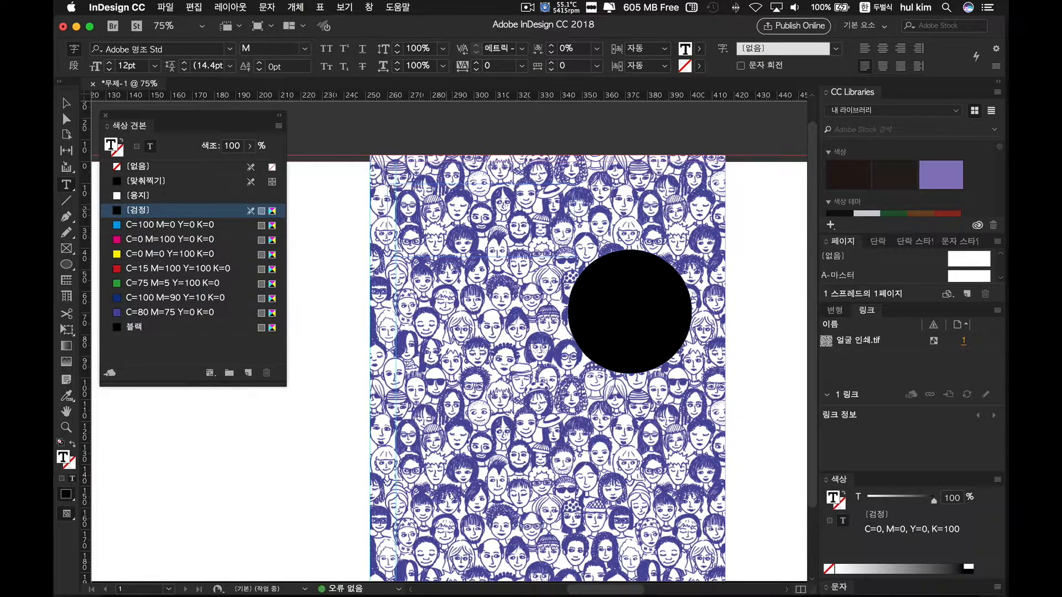
type("기본기 작이")
type("의 인터")
type("자인")
- Colour the title text with [용지], and replace that with a new CMYK swatch named 하양 with all four inks at 0%
key("super+a")
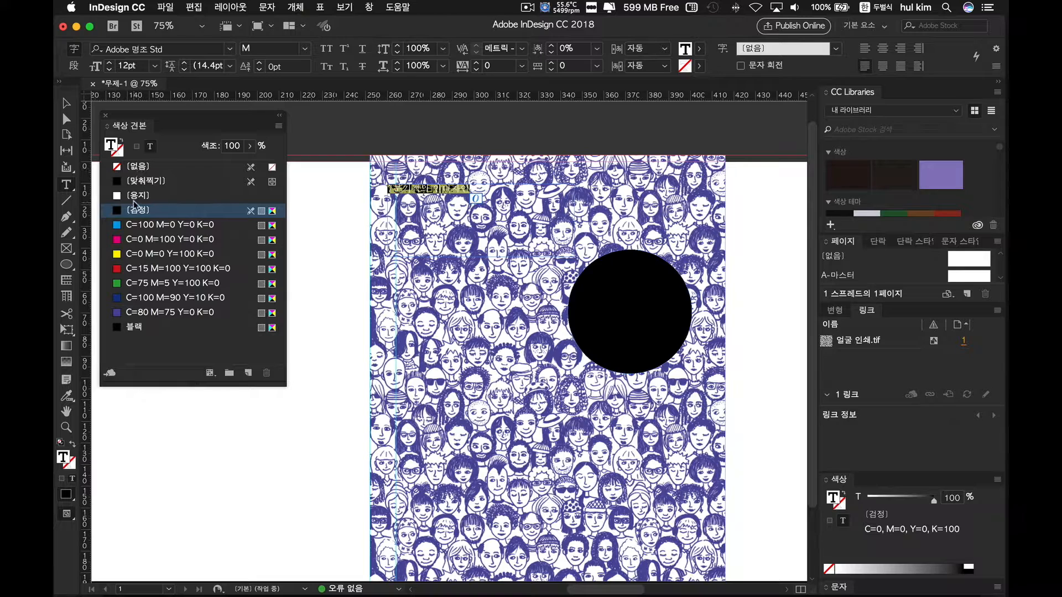
left_click(132, 197)
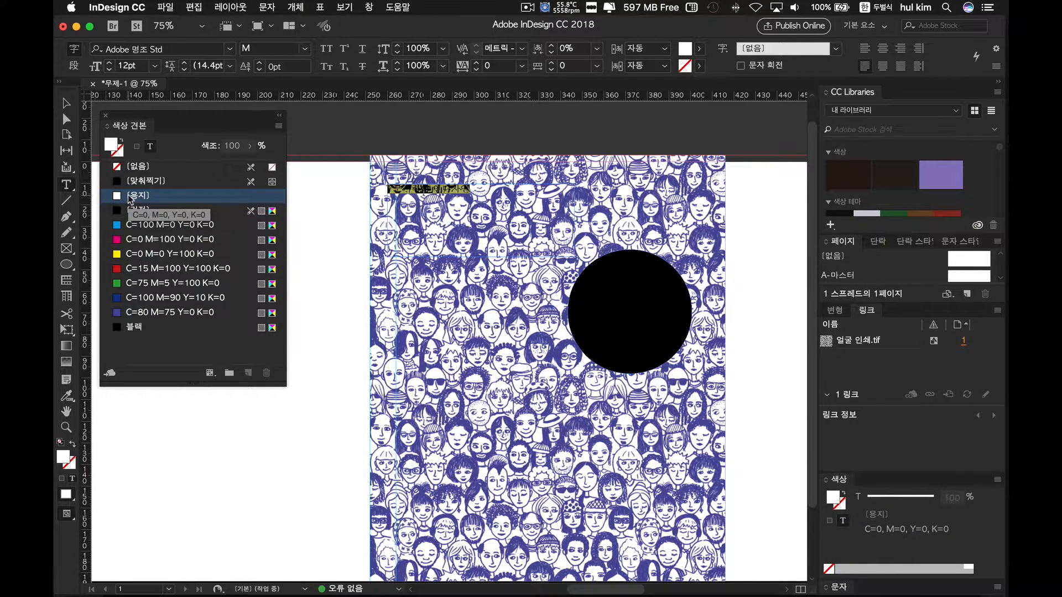
left_click(279, 126)
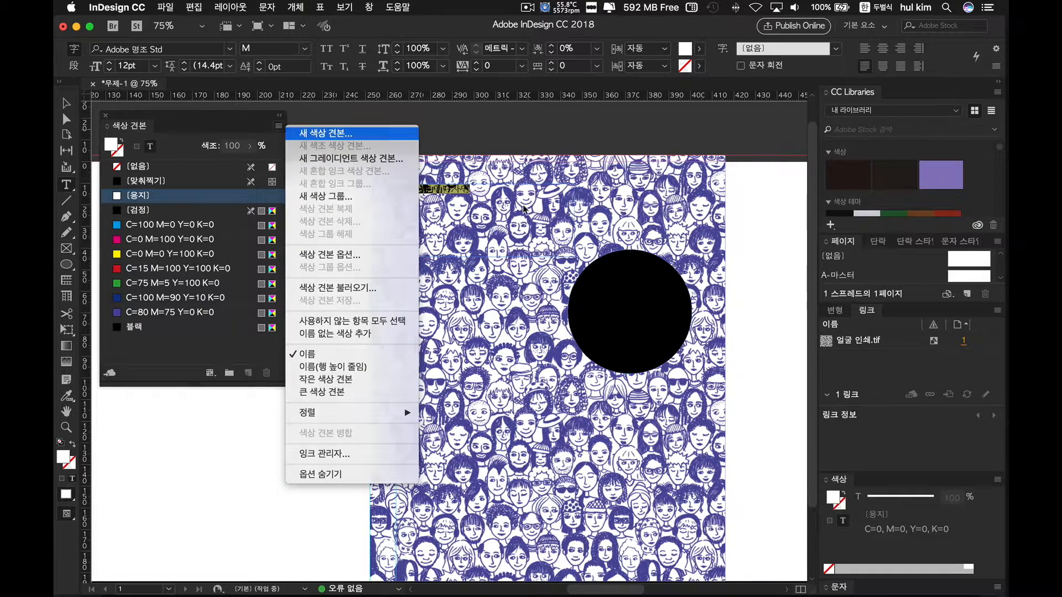
left_click(300, 134)
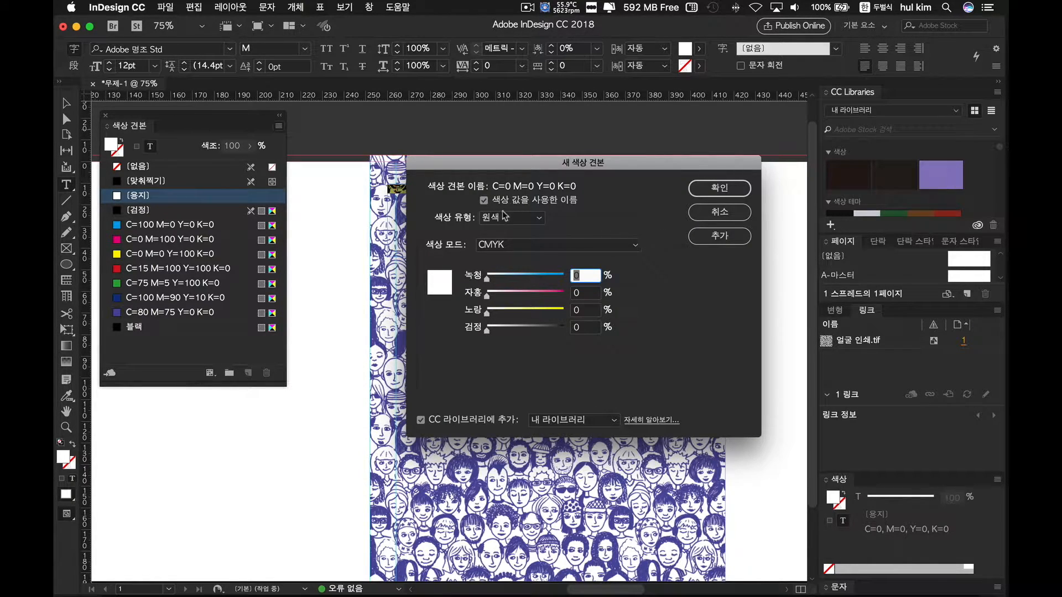
left_click(484, 200)
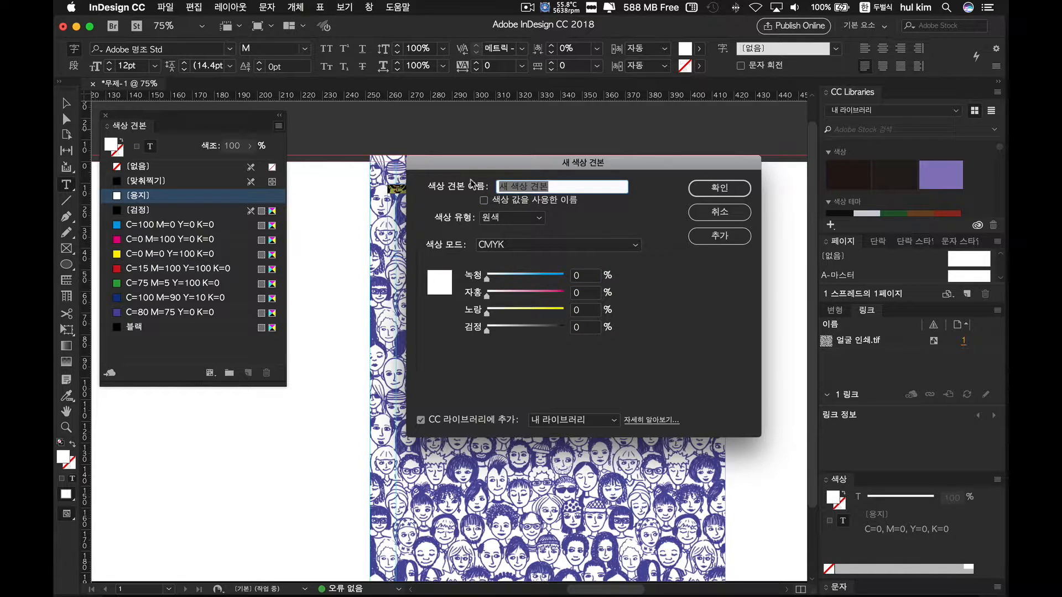
type("하얀")
left_click(719, 188)
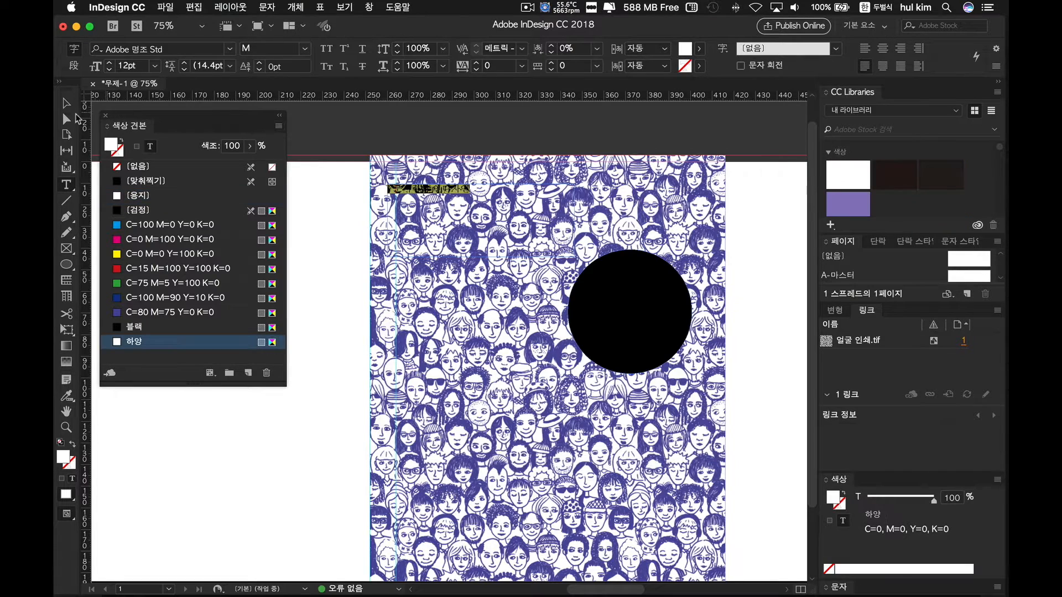
- Move the title frame onto the black circle and fit its width to the circle, about 57.4 mm wide starting at X 343 mm
left_click(65, 104)
left_click_drag(463, 196, 648, 305)
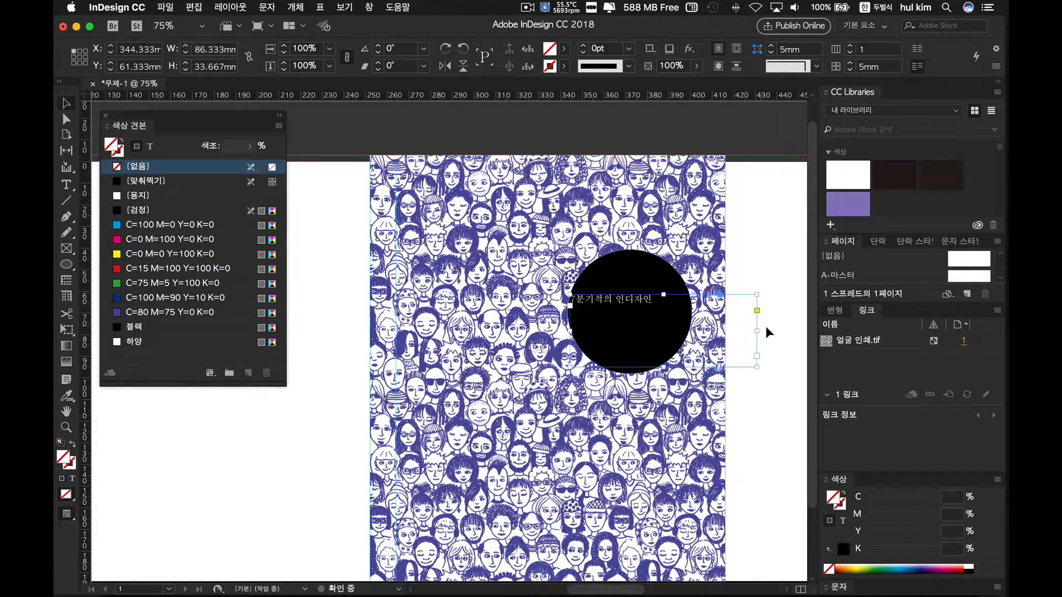
left_click_drag(757, 331, 691, 328)
key("super+equal")
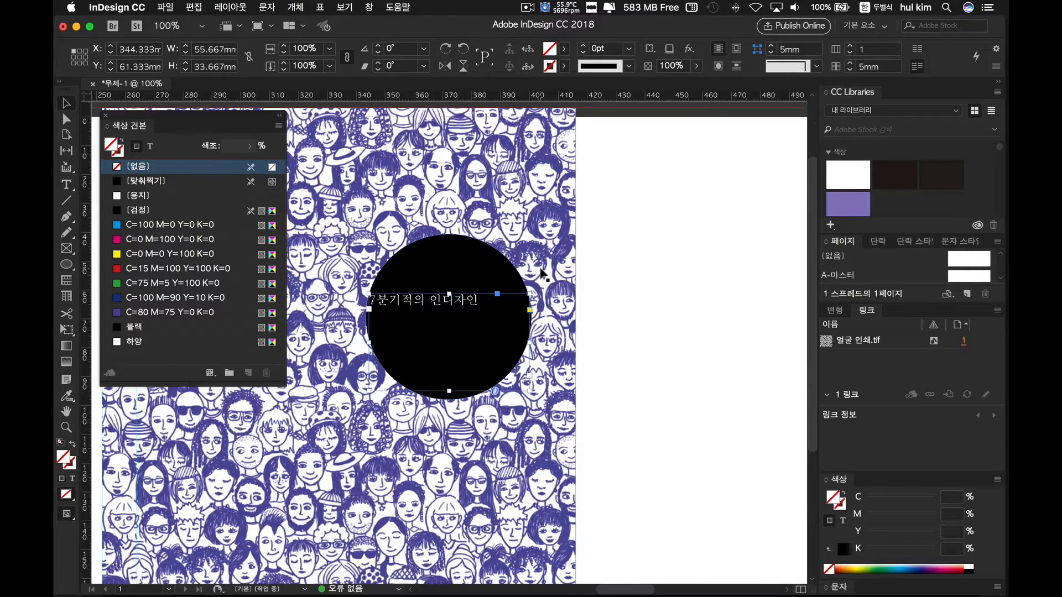
key("super+equal")
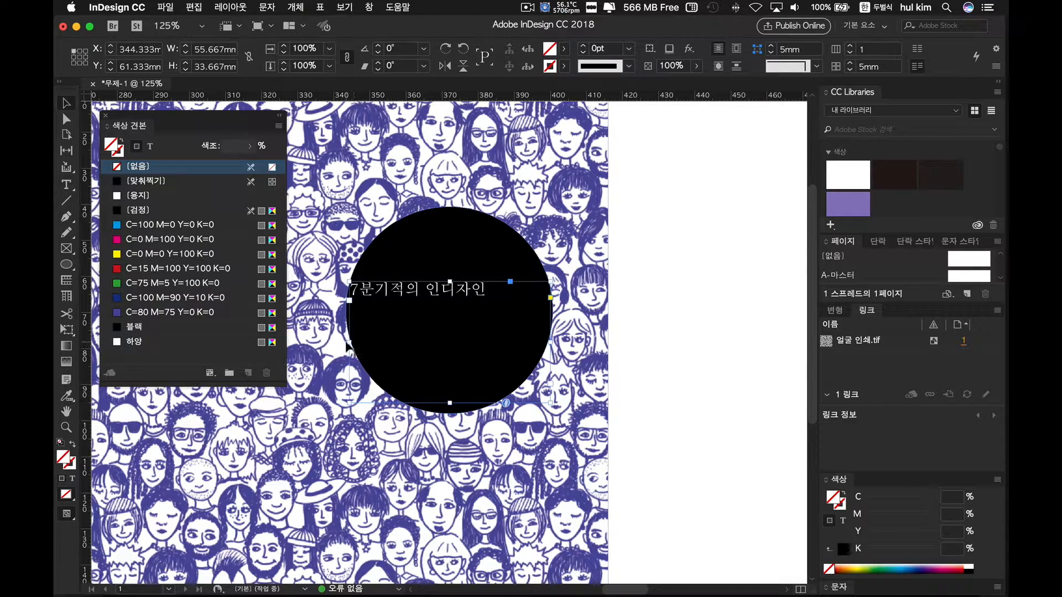
left_click_drag(348, 344, 345, 344)
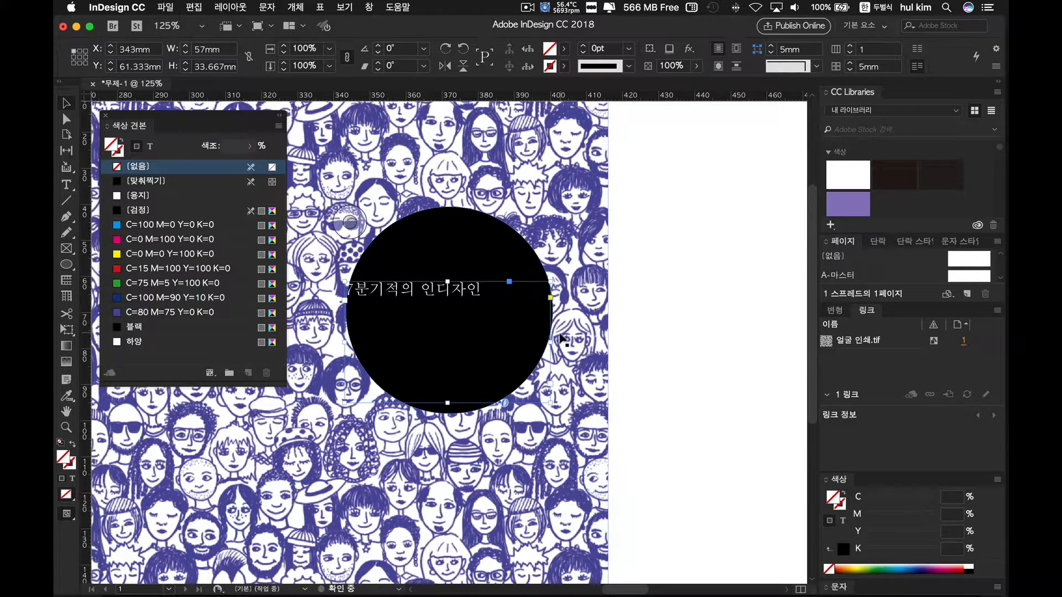
left_click_drag(551, 340, 553, 340)
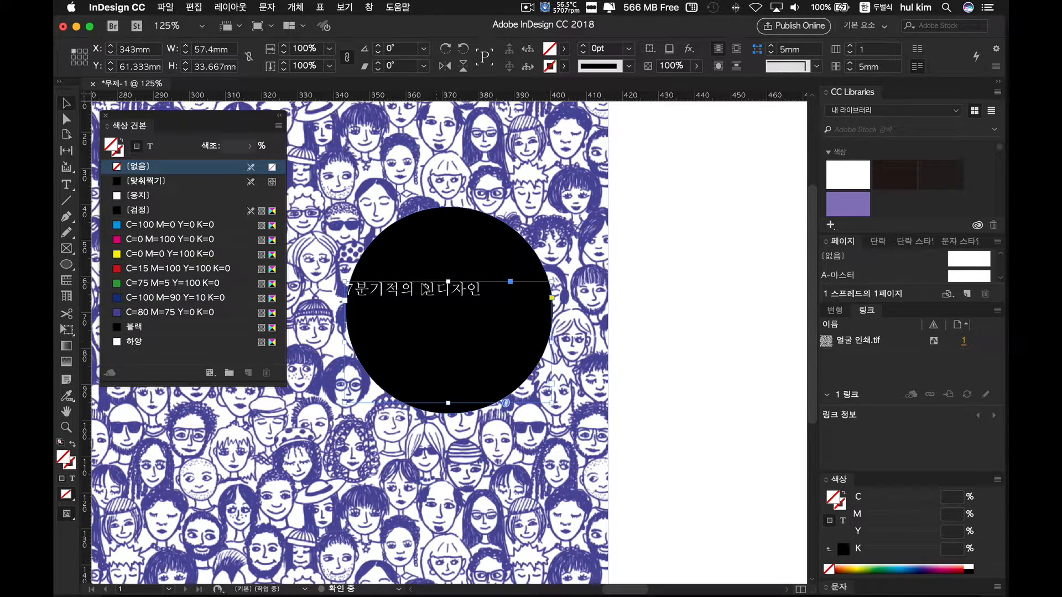
- Centre-align the title text within its frame
triple_click(379, 293)
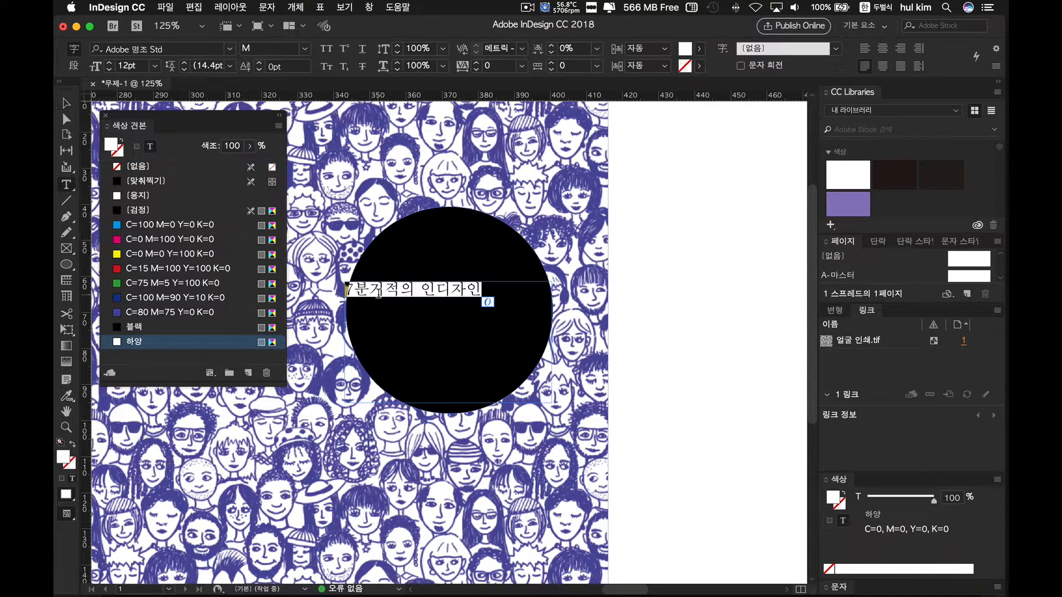
left_click(883, 52)
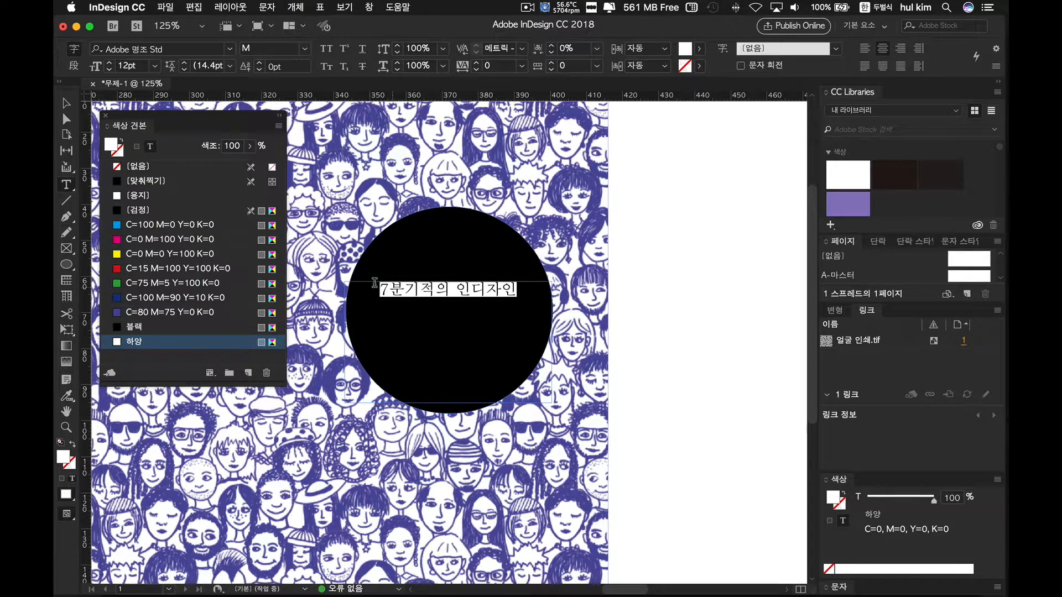
left_click(67, 104)
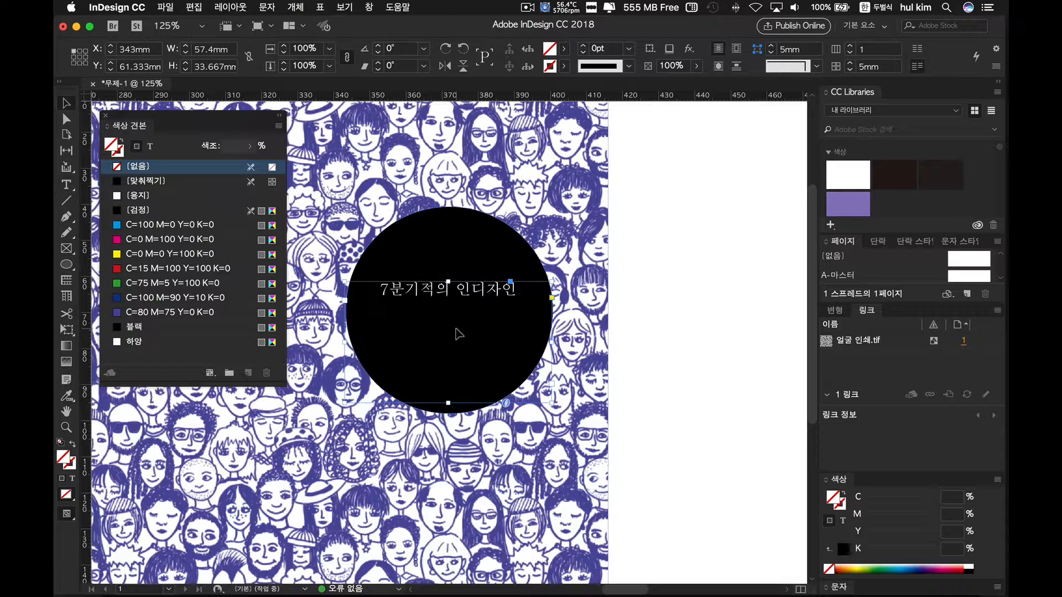
- Vertically centre (가운데) the title text in its frame with preview on, and move the frame up to Y 54.2 mm
triple_click(435, 293)
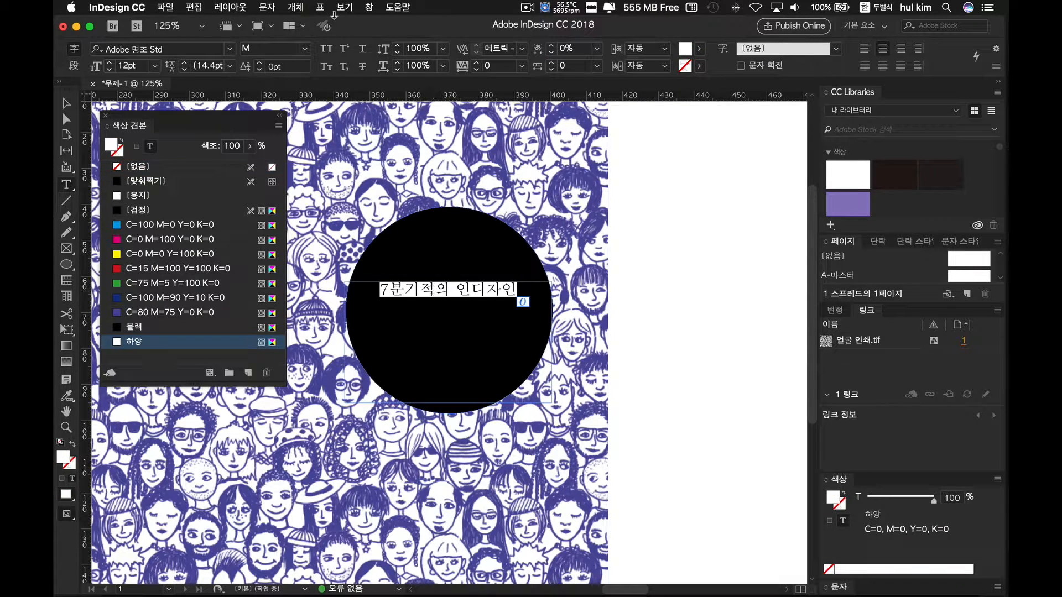
left_click(303, 6)
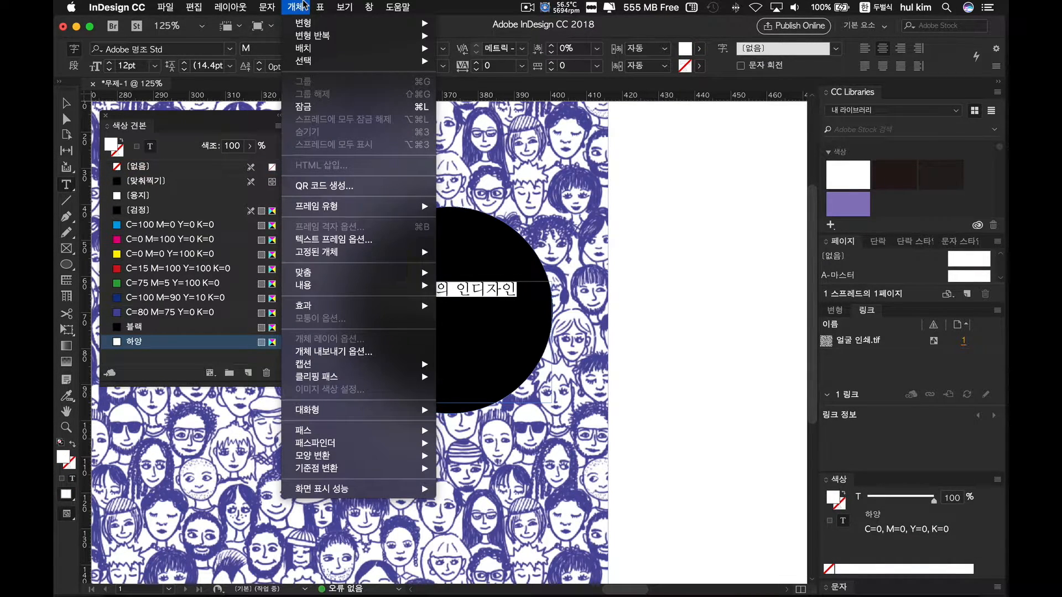
left_click(336, 240)
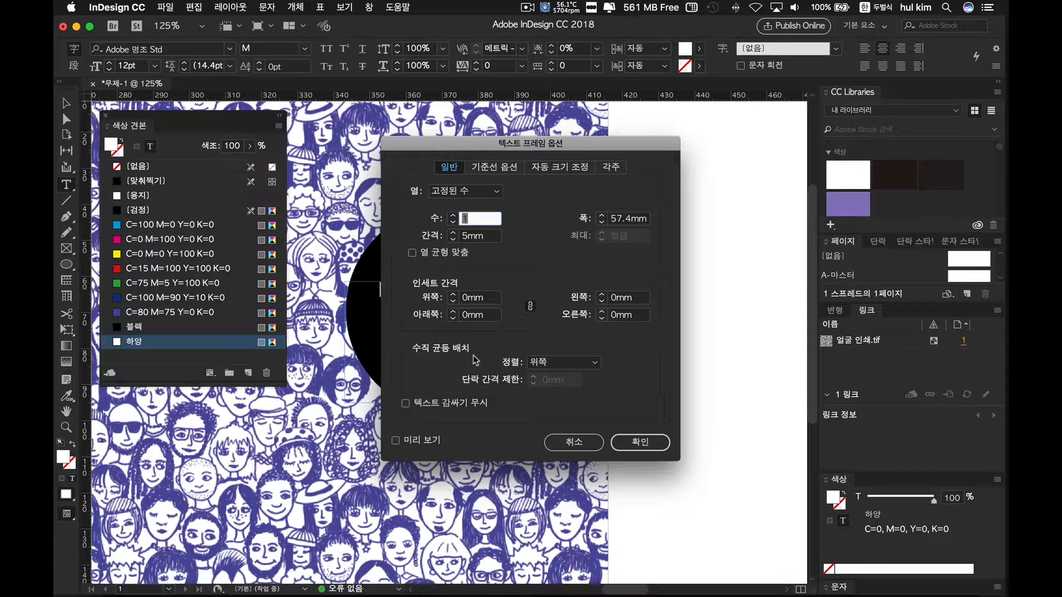
left_click(592, 364)
left_click(553, 390)
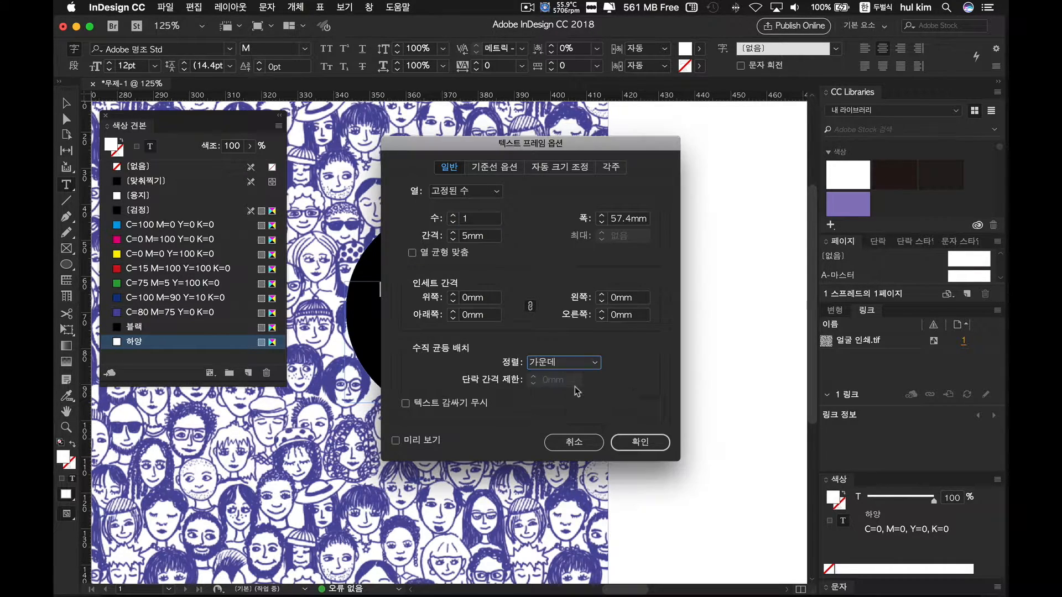
left_click(396, 442)
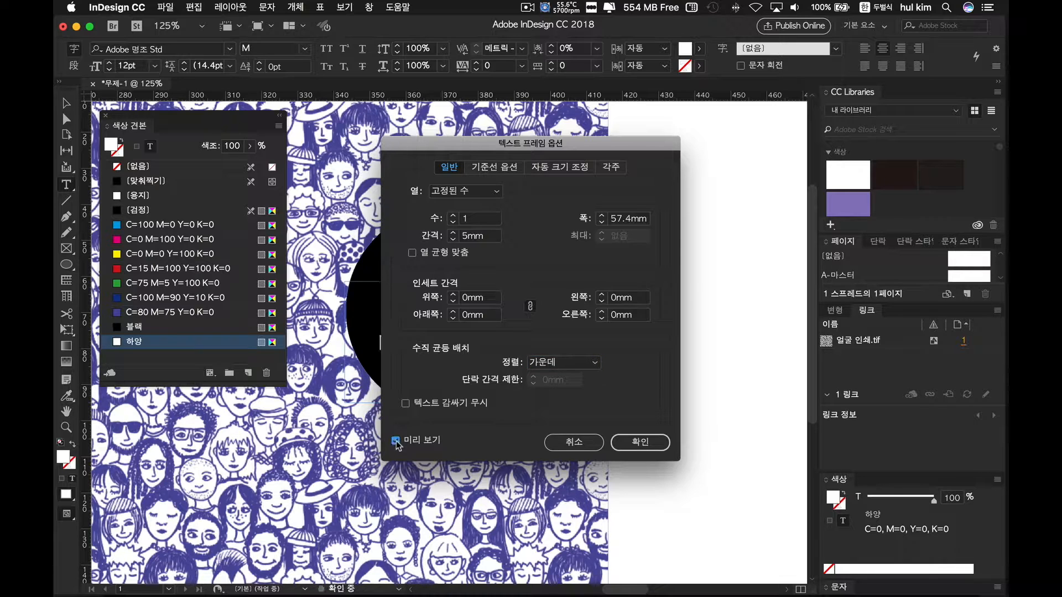
left_click_drag(465, 147, 649, 145)
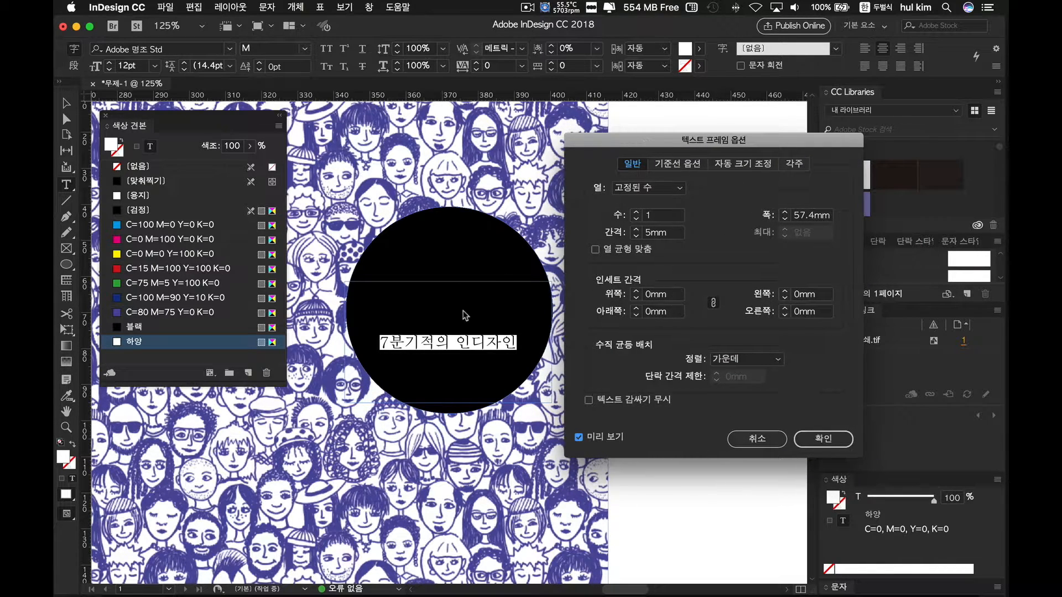
left_click(814, 443)
key("Escape")
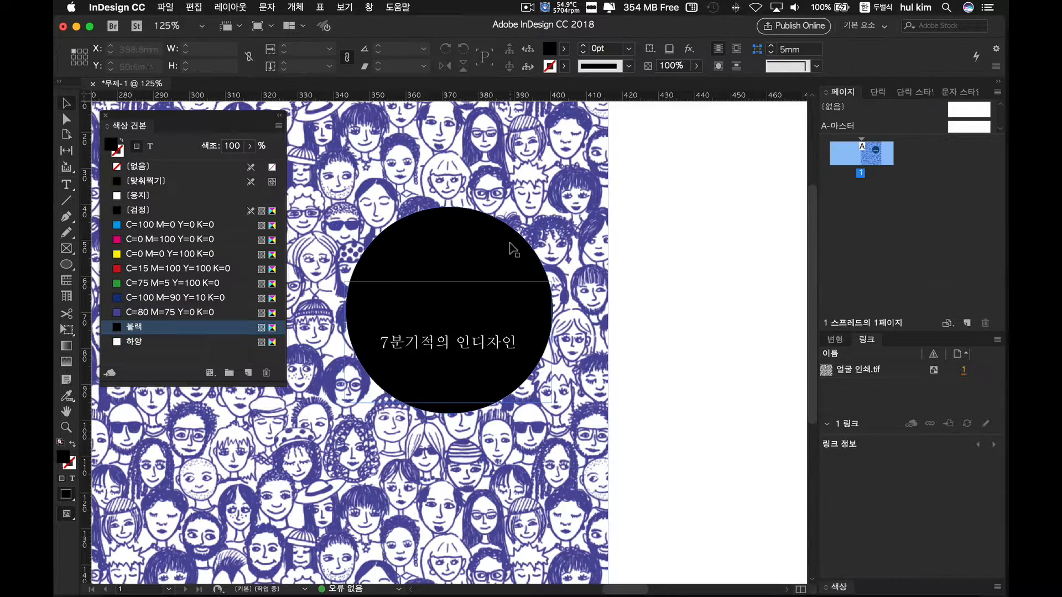
left_click_drag(437, 347, 439, 317)
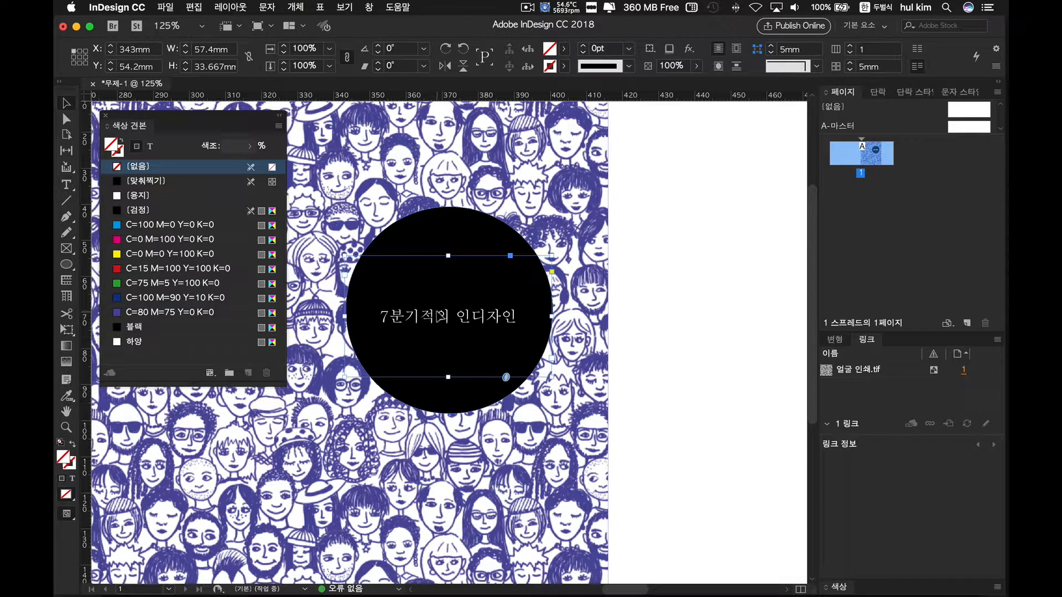
- Show the character settings for the whole title text and set its font size to 16 pt
triple_click(507, 316)
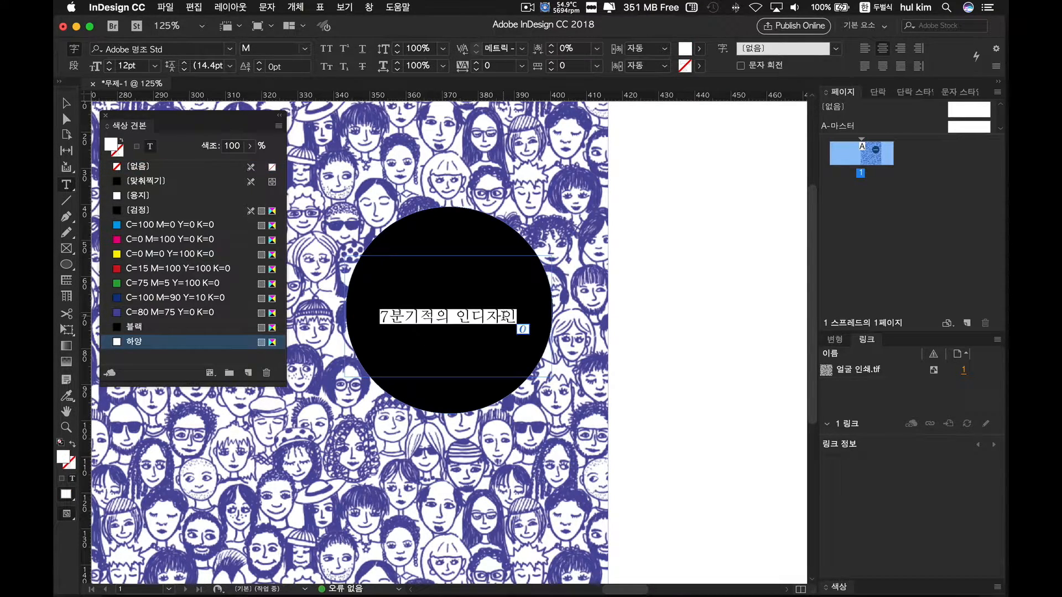
left_click(369, 6)
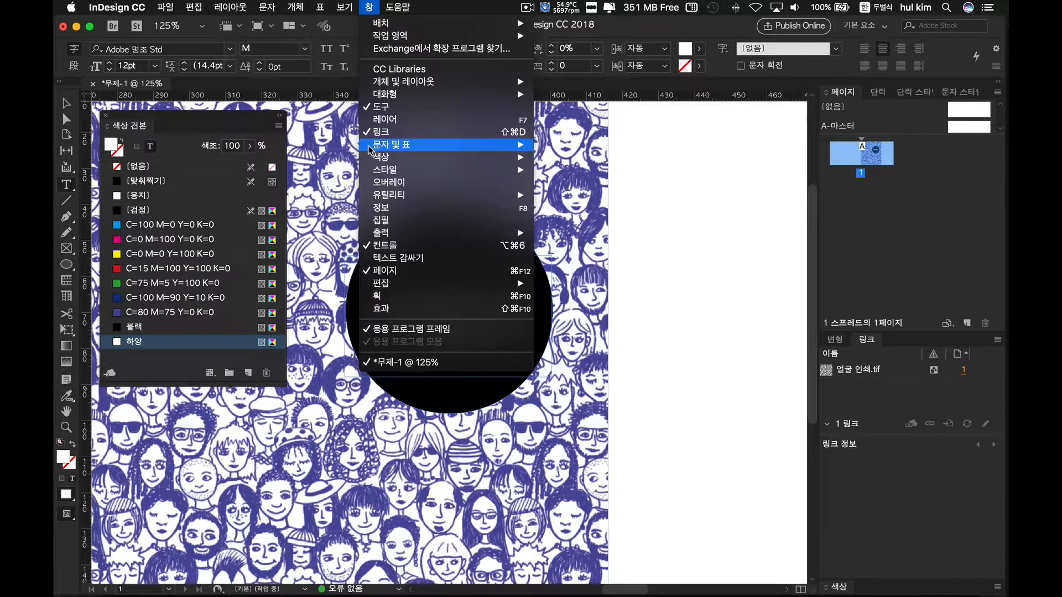
mouse_move(372, 148)
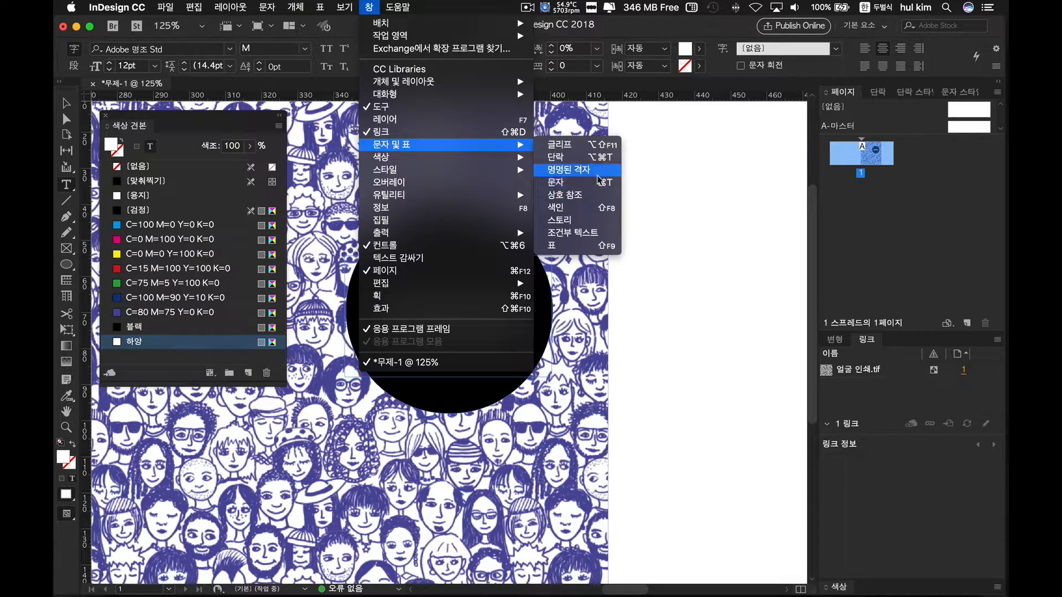
left_click(609, 183)
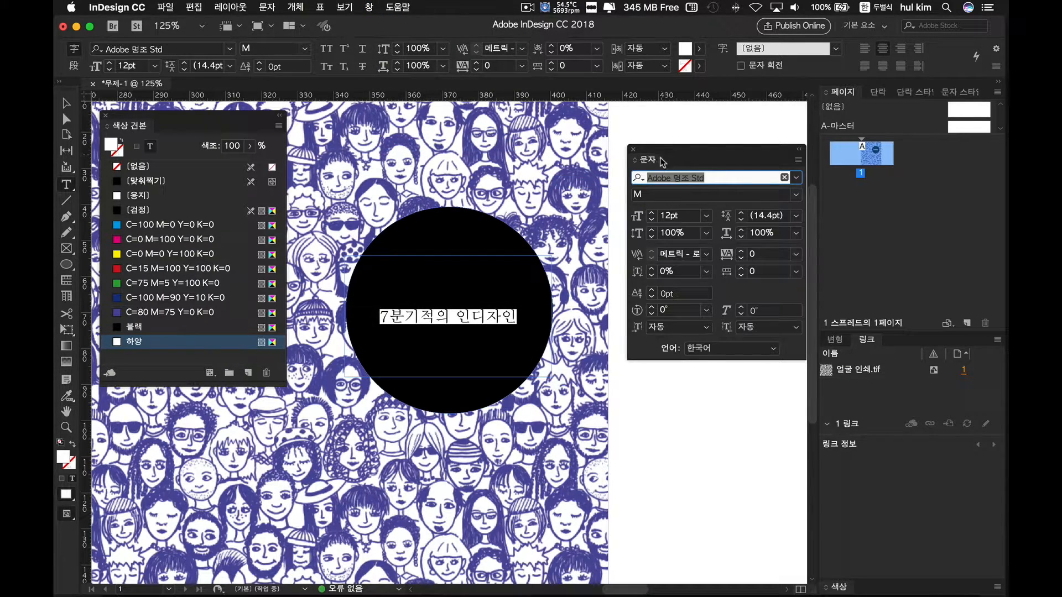
left_click(653, 214)
left_click(652, 214)
left_click(653, 213)
left_click(652, 213)
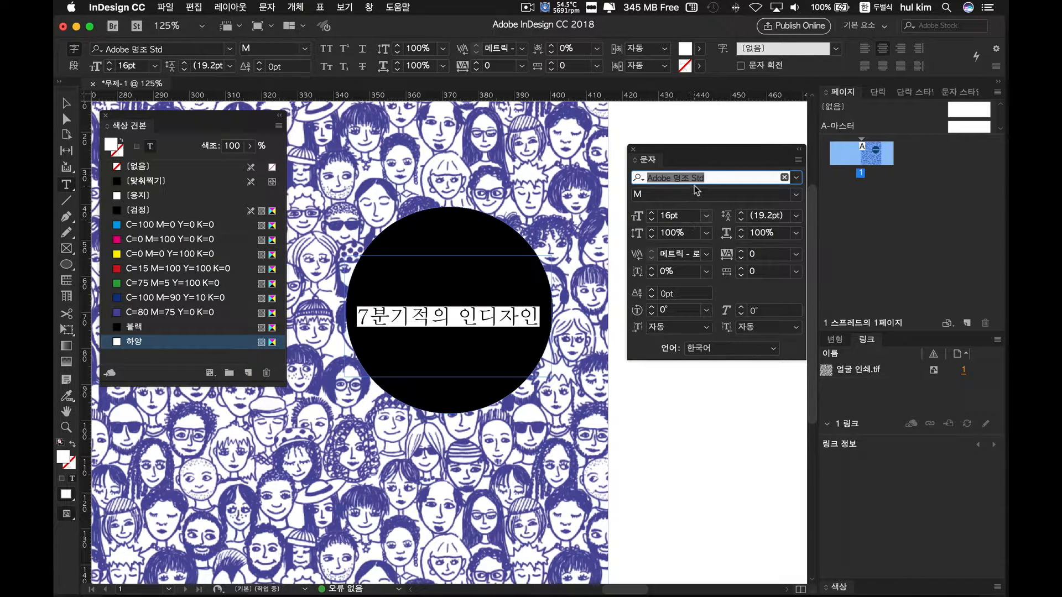
- Change the title's font to Sandoll 고딕 in the 01 Light style
left_click(796, 178)
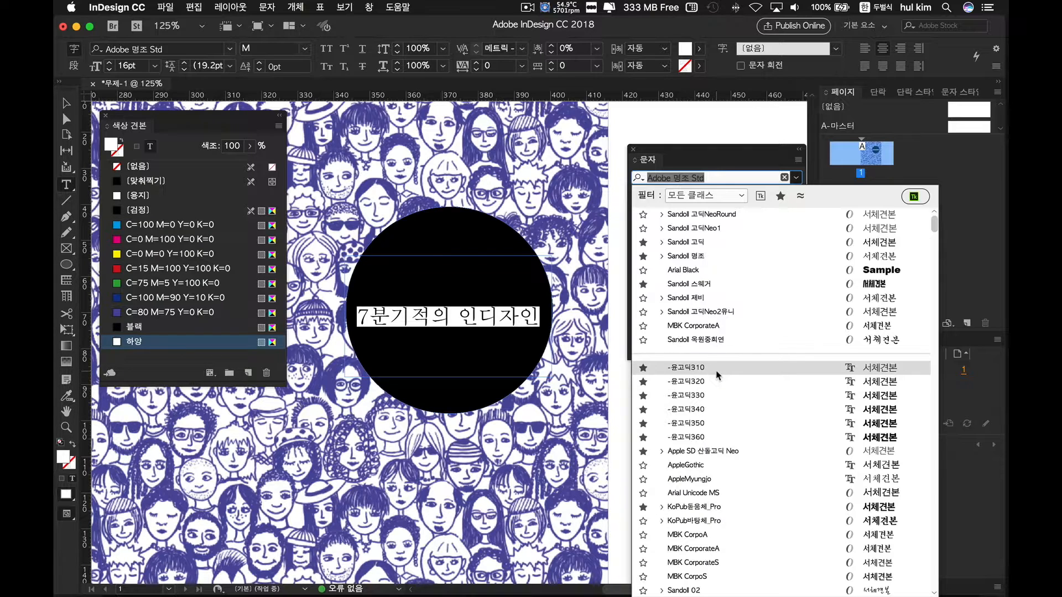
scroll(717, 375, "down", 5)
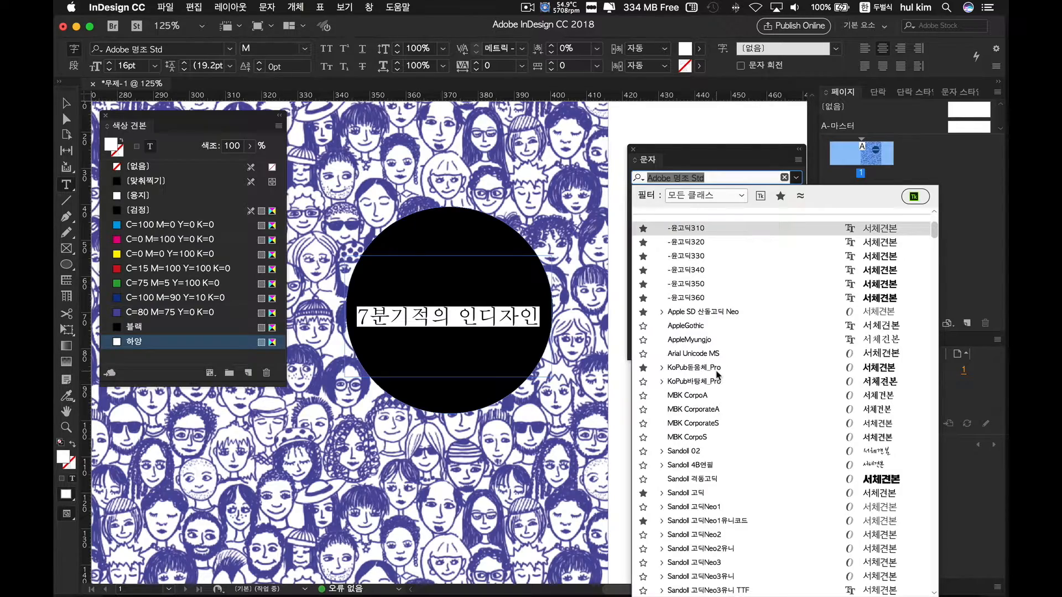
scroll(717, 374, "down", 3)
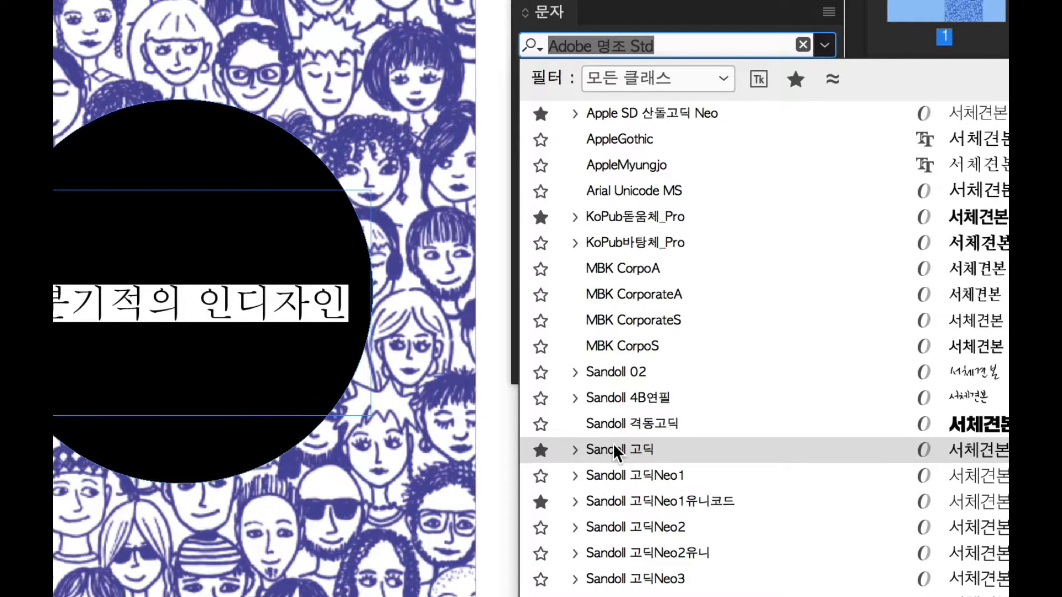
scroll(614, 444, "up", 1)
scroll(613, 445, "down", 2)
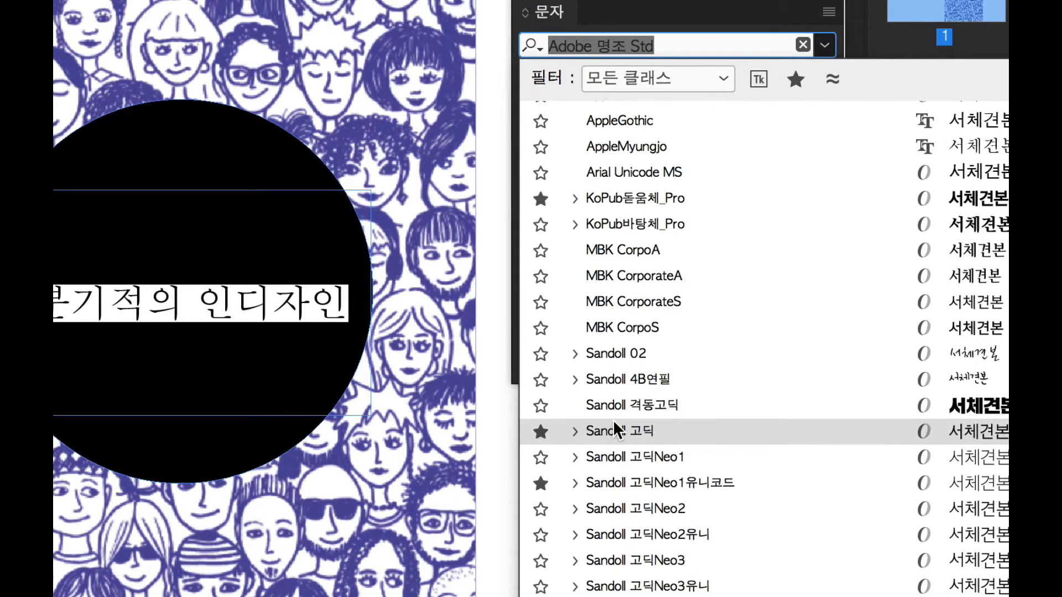
scroll(613, 453, "up", 1)
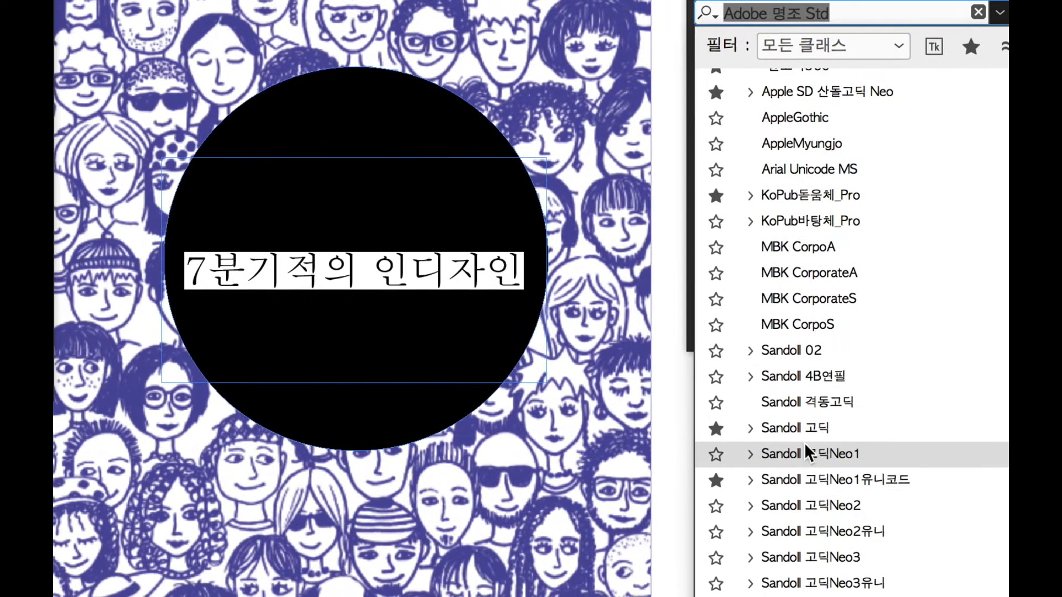
left_click(808, 452)
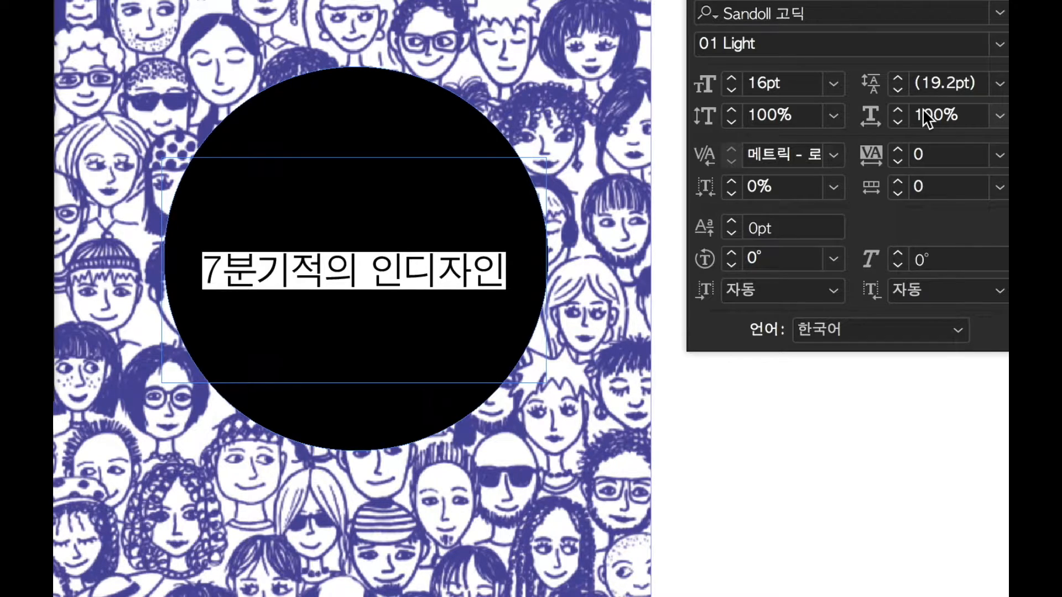
- Set the title's horizontal scale to 98% and its tracking to -22, after trying -25
left_click(898, 104)
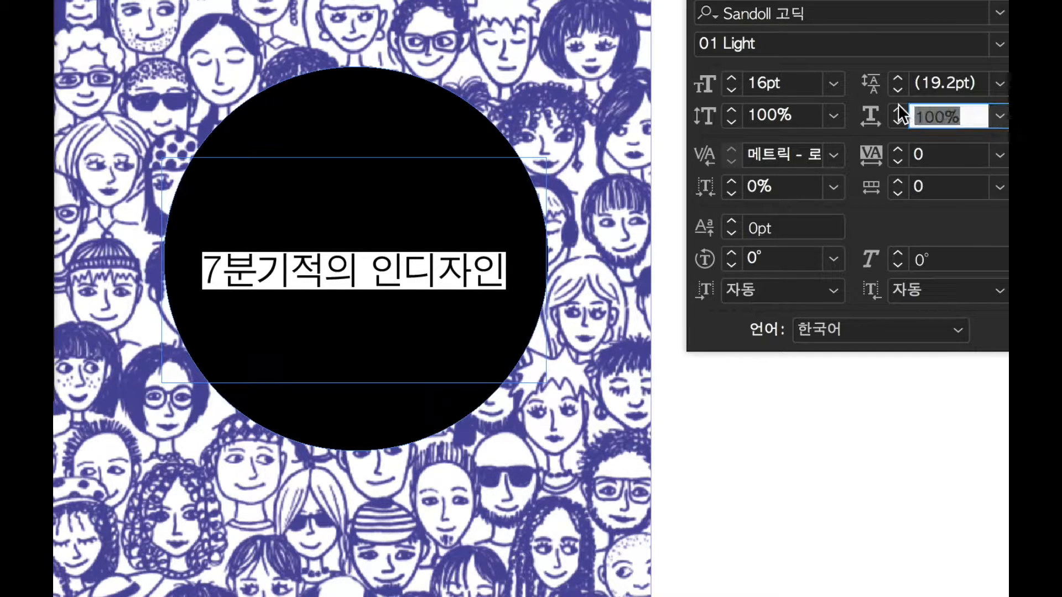
type("98")
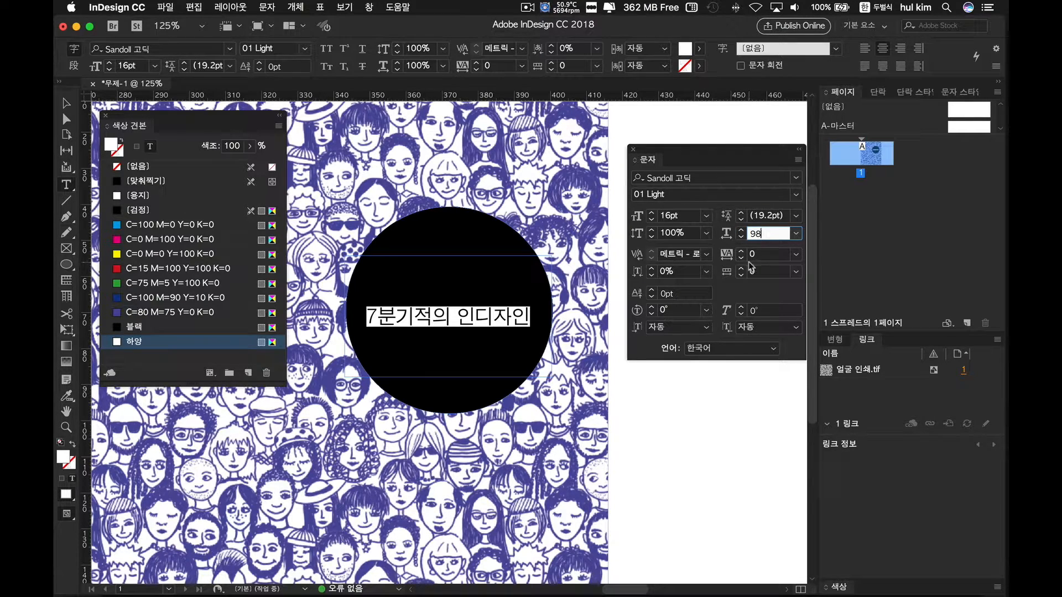
left_click(796, 255)
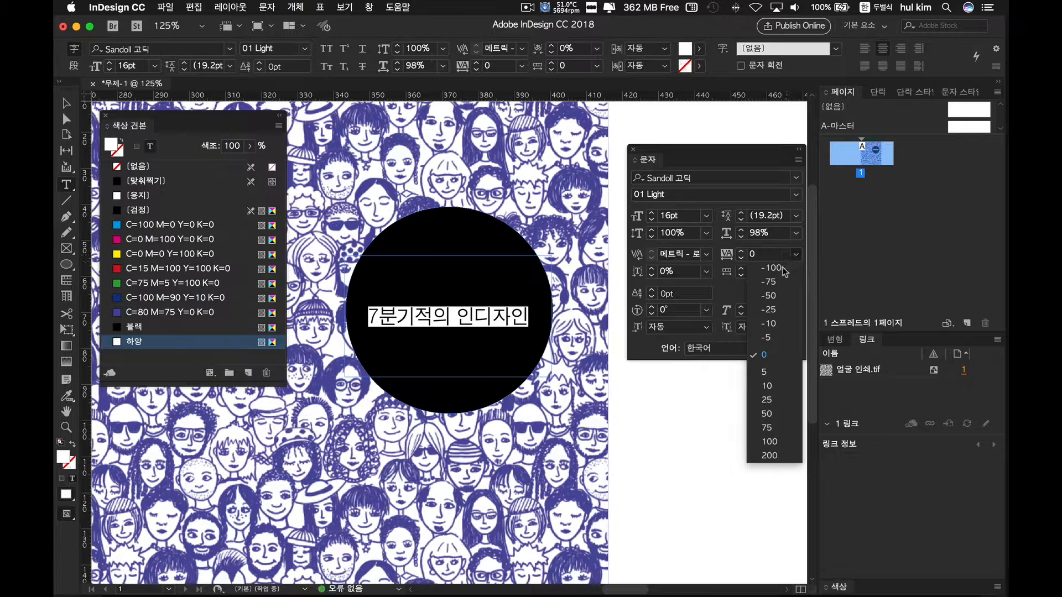
left_click(767, 311)
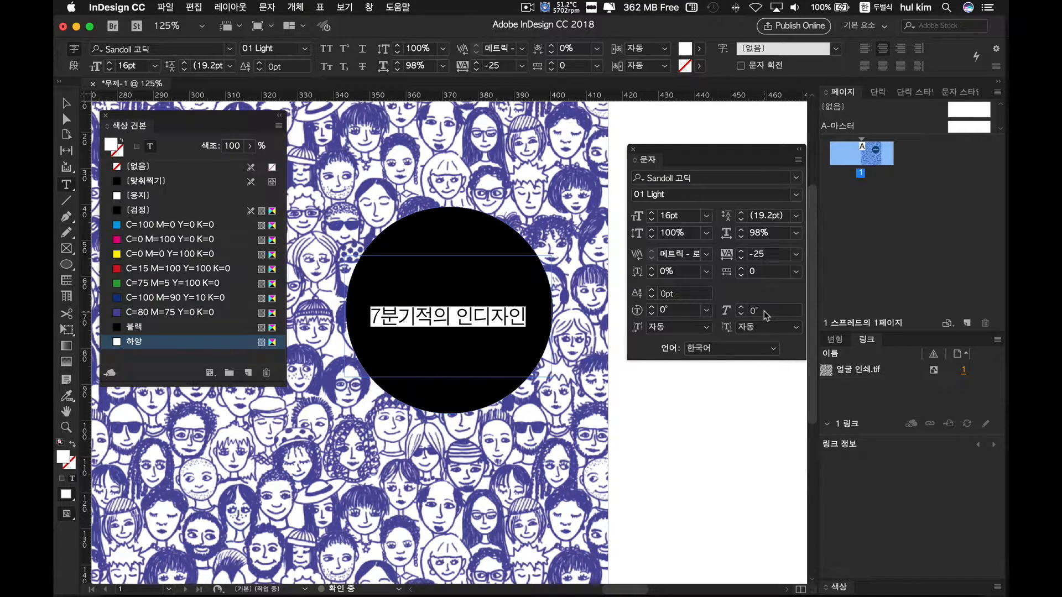
left_click(795, 255)
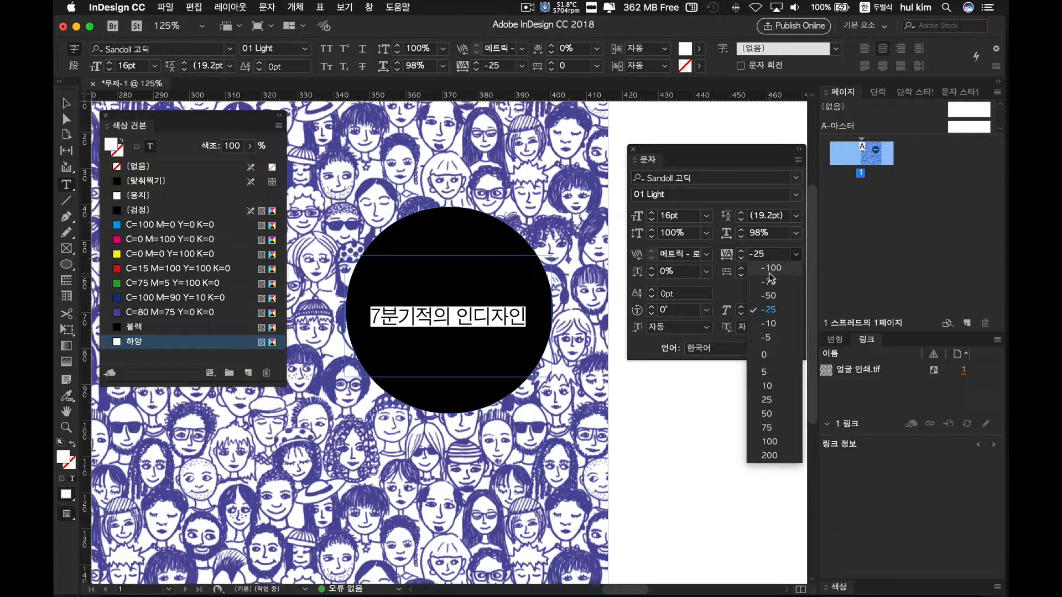
left_click(728, 286)
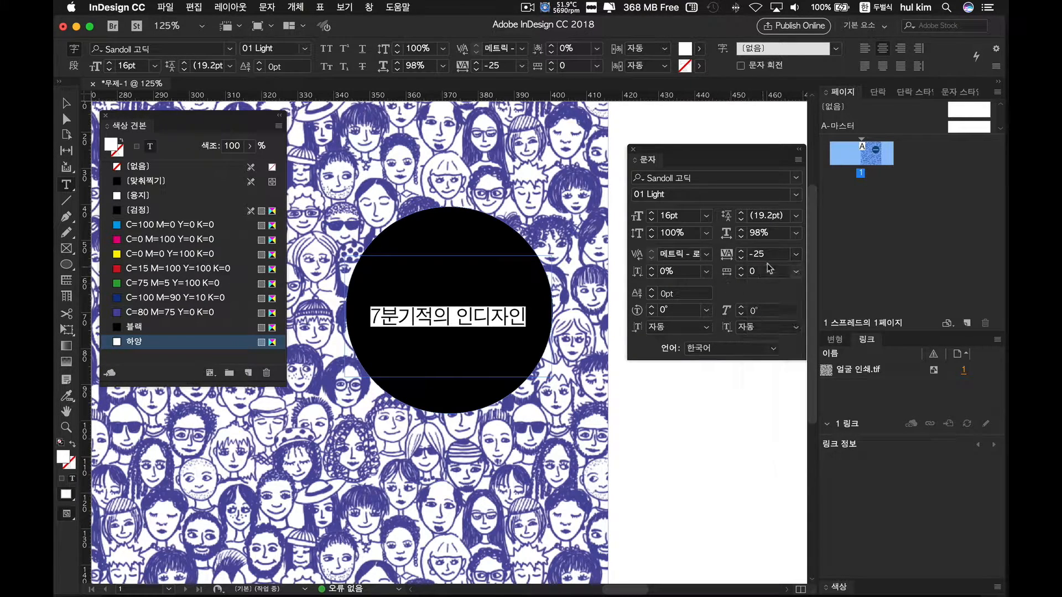
left_click(726, 254)
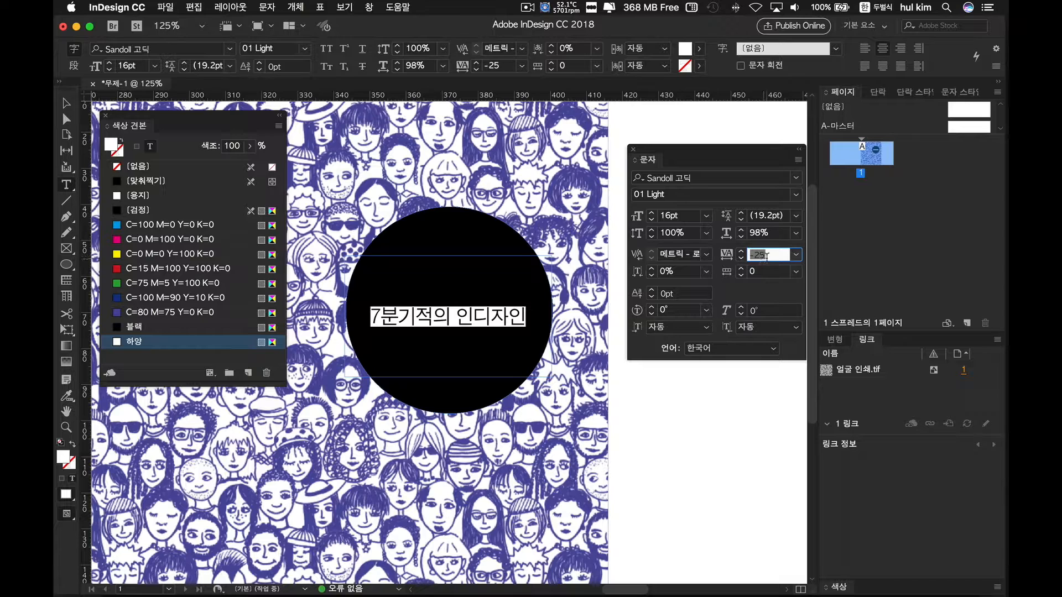
type("-22")
key("Return")
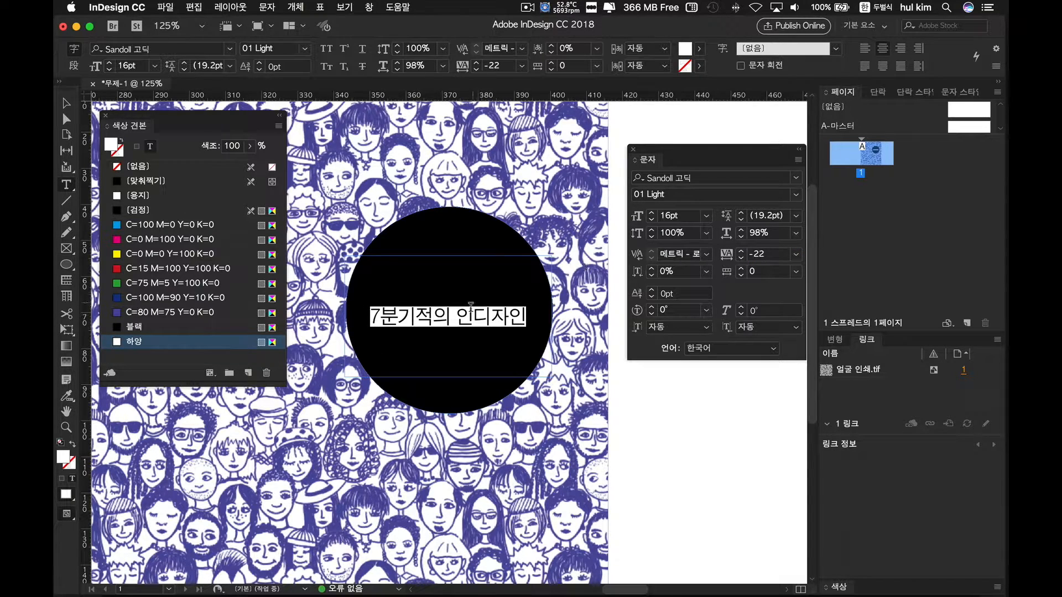
- Set the title's font size to 18 pt and break the title into two lines after 7분
scroll(471, 307, "down", 1)
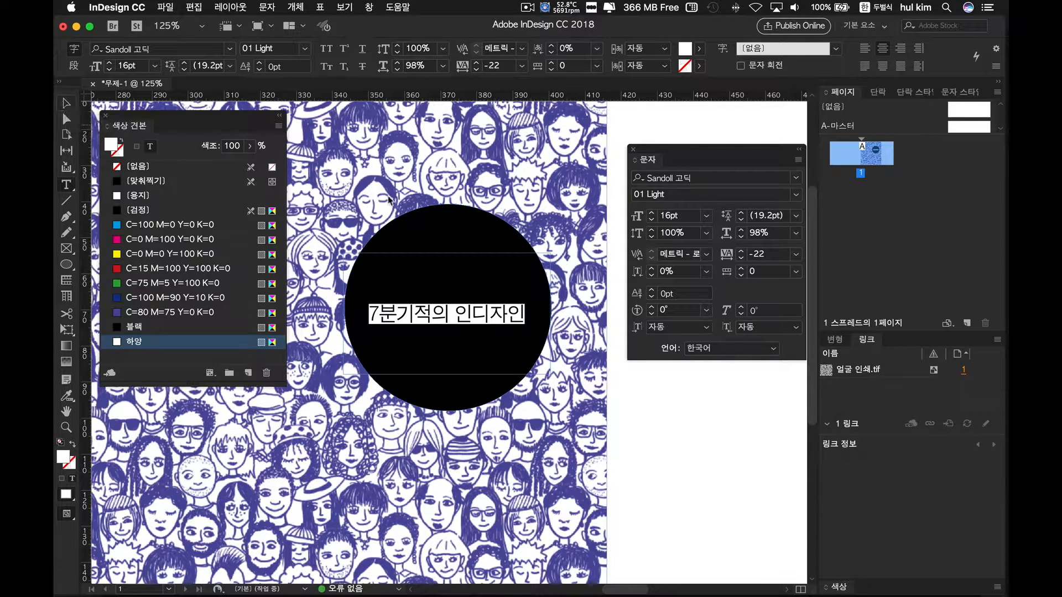
left_click(652, 213)
left_click(652, 213)
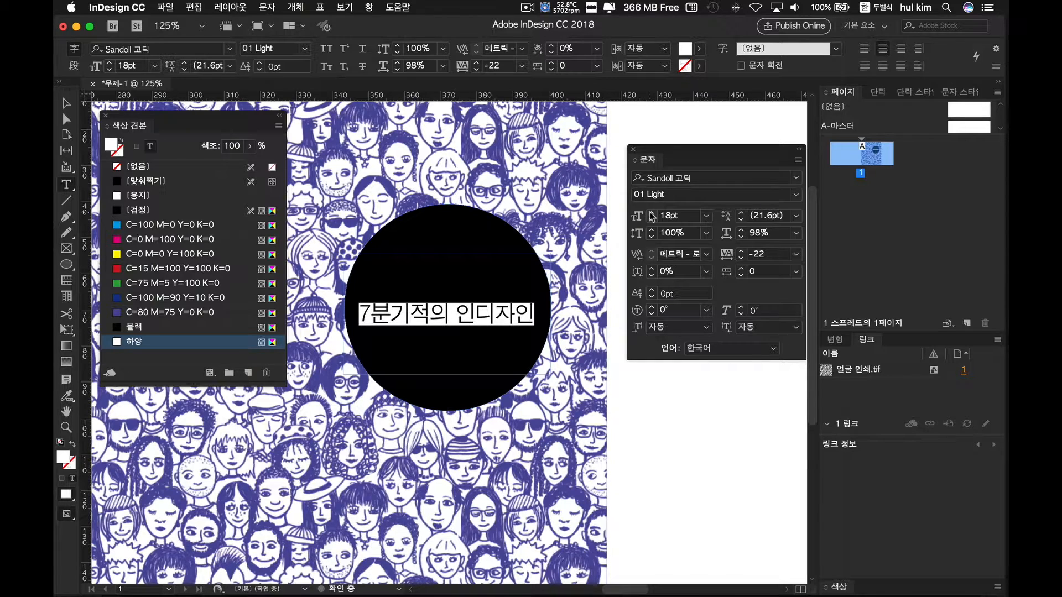
left_click(394, 316)
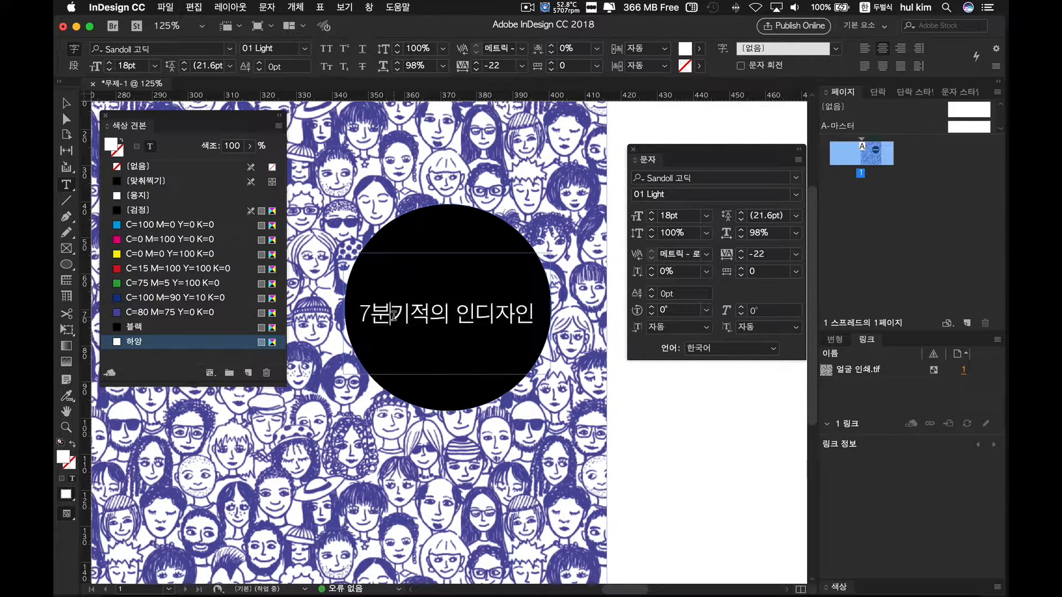
key("Return")
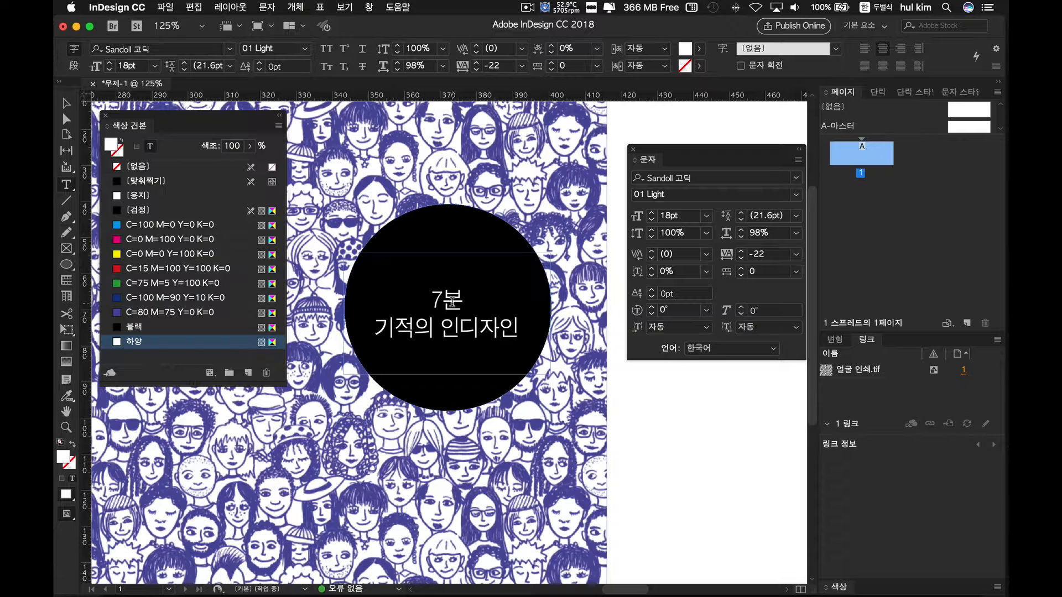
- Set the leading of both title lines to 34 pt
left_click(431, 299)
left_click_drag(431, 300, 520, 334)
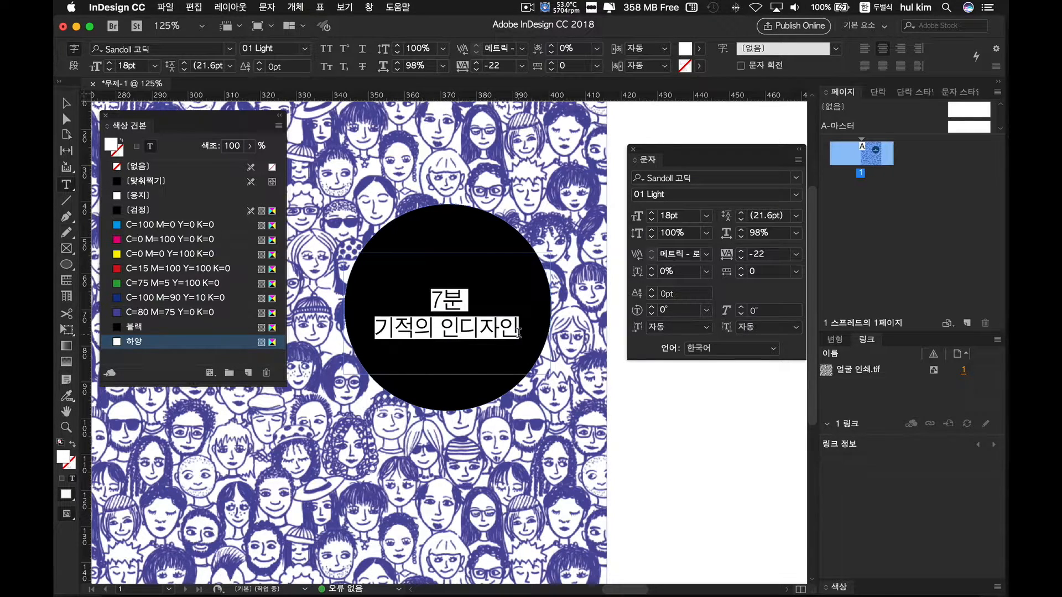
left_click(741, 214)
left_click(742, 213)
left_click(741, 214)
left_click(742, 214)
left_click(742, 214)
left_click(741, 213)
left_click(742, 214)
left_click(742, 213)
left_click(741, 213)
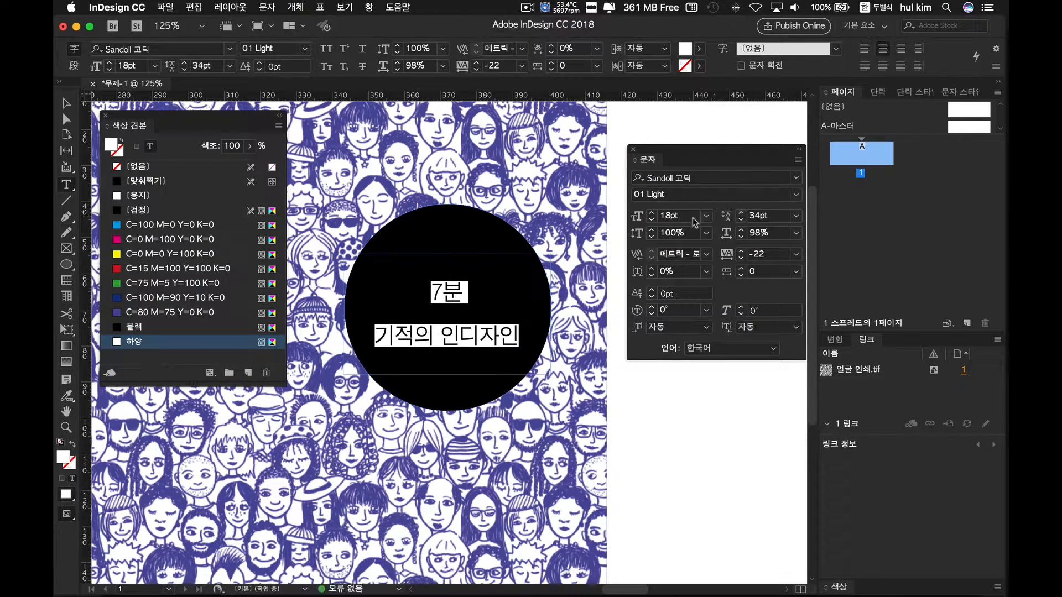
- Set the font size of both title lines to 24 pt and deselect the text
left_click(652, 213)
left_click(652, 213)
left_click(652, 213)
left_click(651, 212)
left_click(651, 212)
left_click(652, 212)
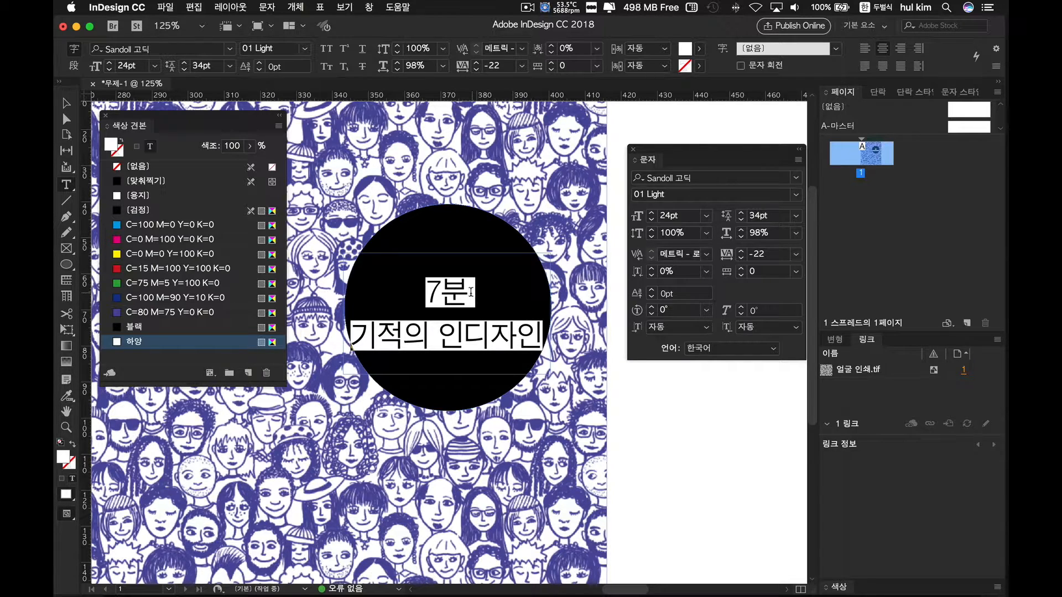
left_click(354, 333)
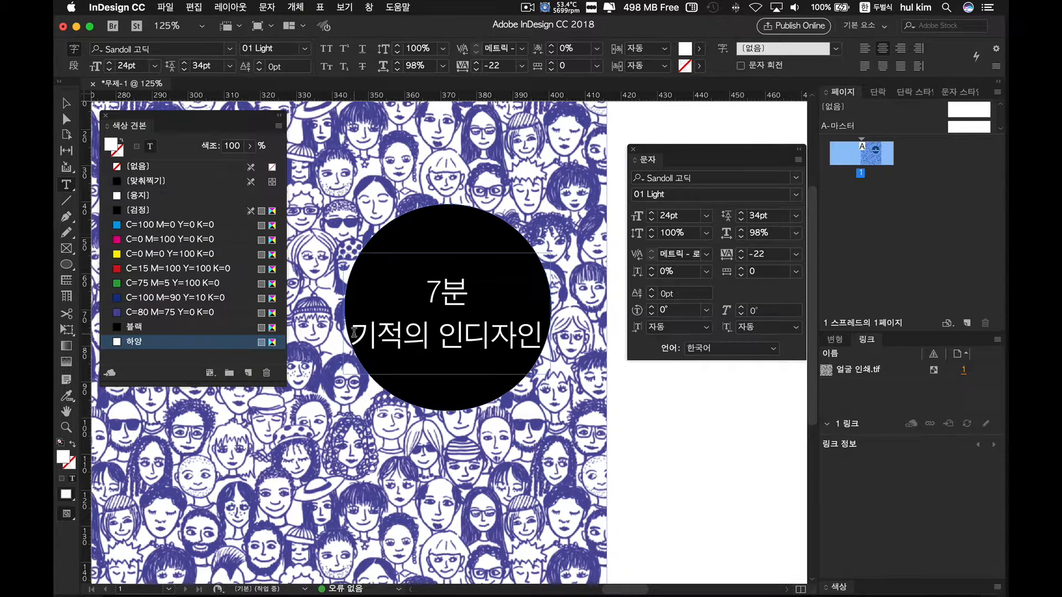
- Remove the line break after 7분 and set the whole one-line title's font size to 18 pt
key("BackSpace")
key("super+a")
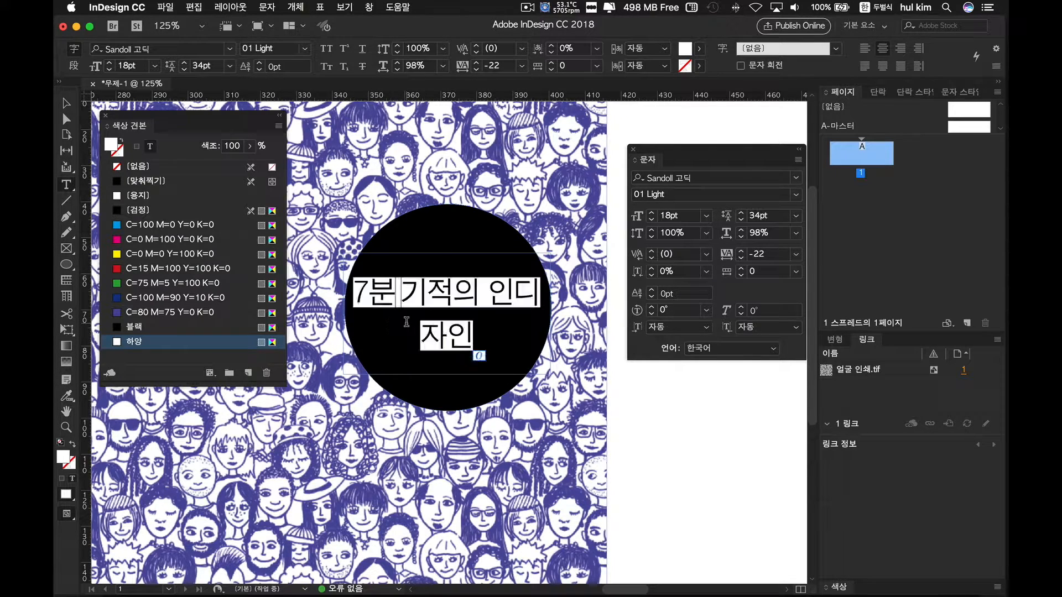
key("super+shift+comma")
key("super+shift+comma")
key("super+shift+comma")
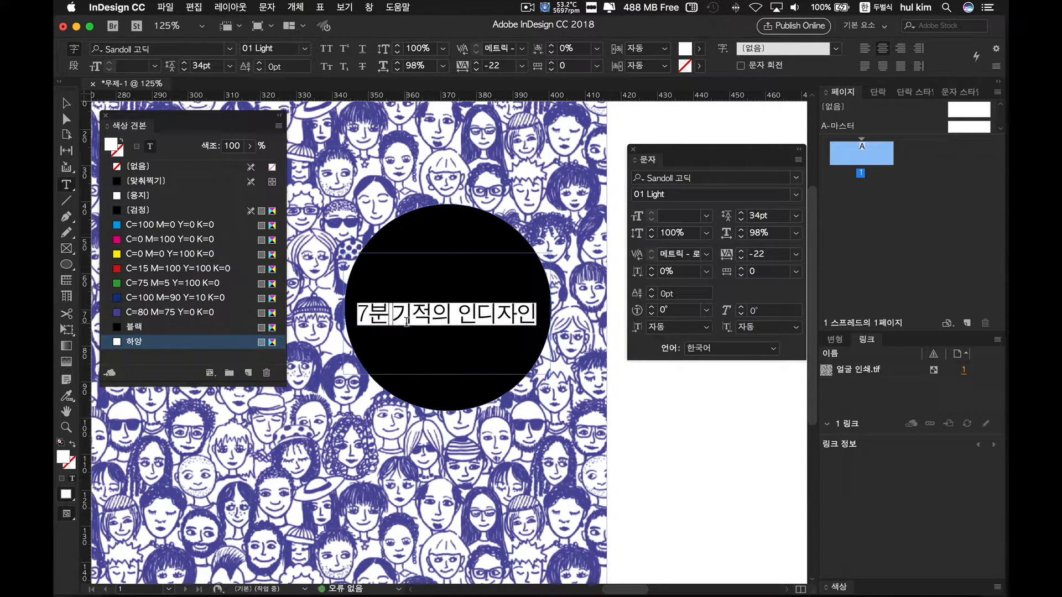
- Duplicate the title text frame straight above the original inside the black circle, at Y 39.667 mm
left_click(66, 104)
key("super+minus")
key("super+minus")
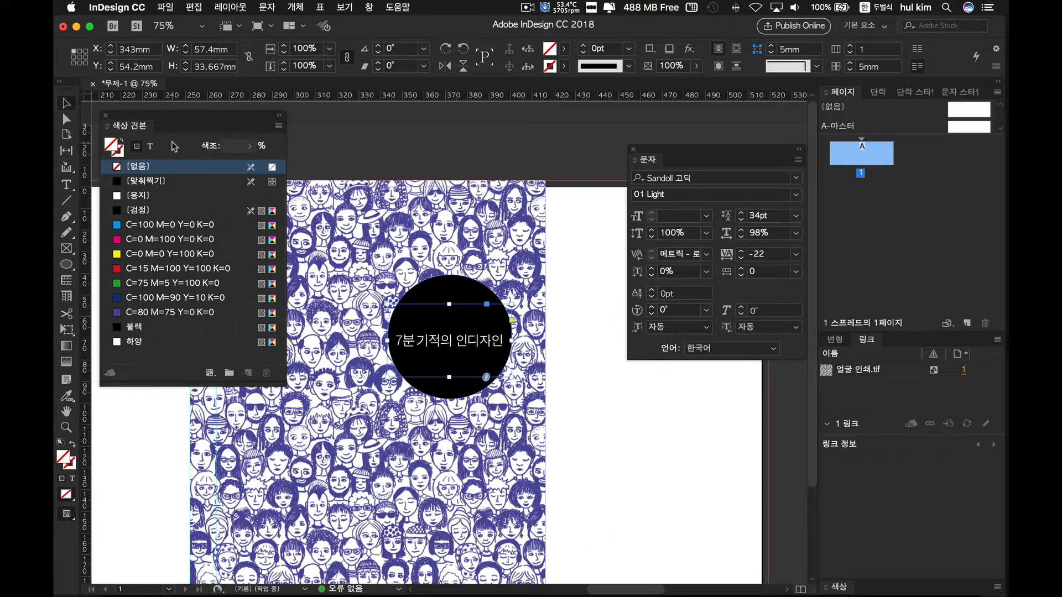
scroll(572, 382, "left", 3)
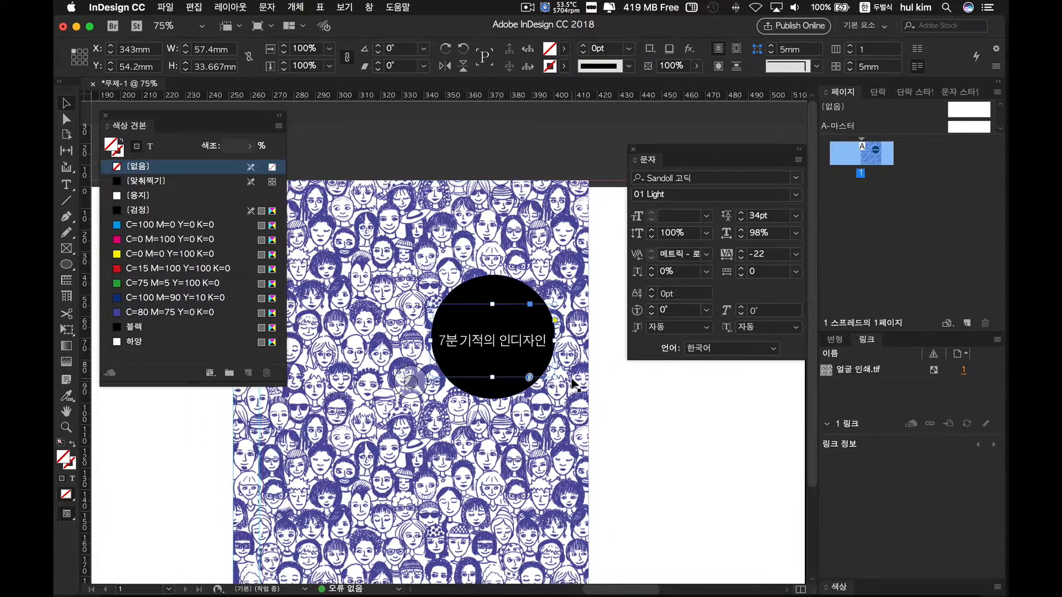
scroll(574, 384, "down", 1)
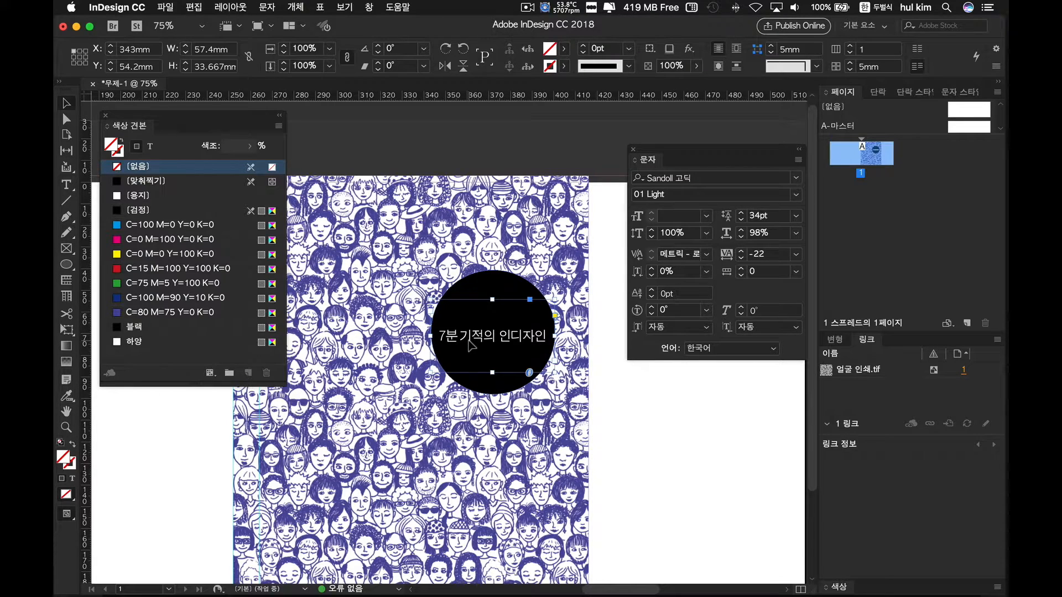
left_click_drag(486, 342, 485, 312)
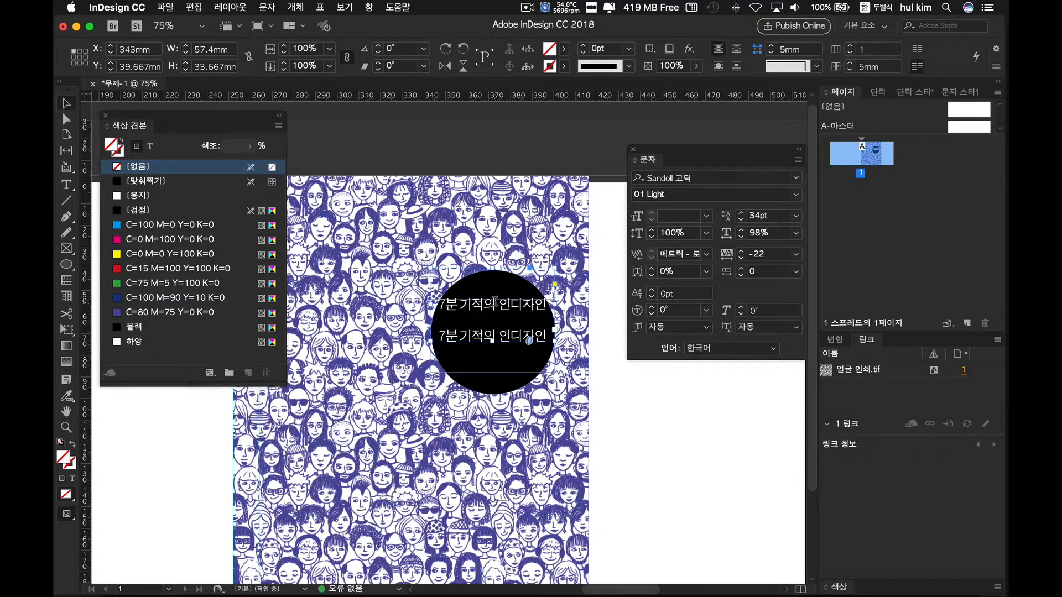
- Delete everything after 7분 in the upper title copy and set its font size to 28 pt
double_click(463, 304)
key("shift+End")
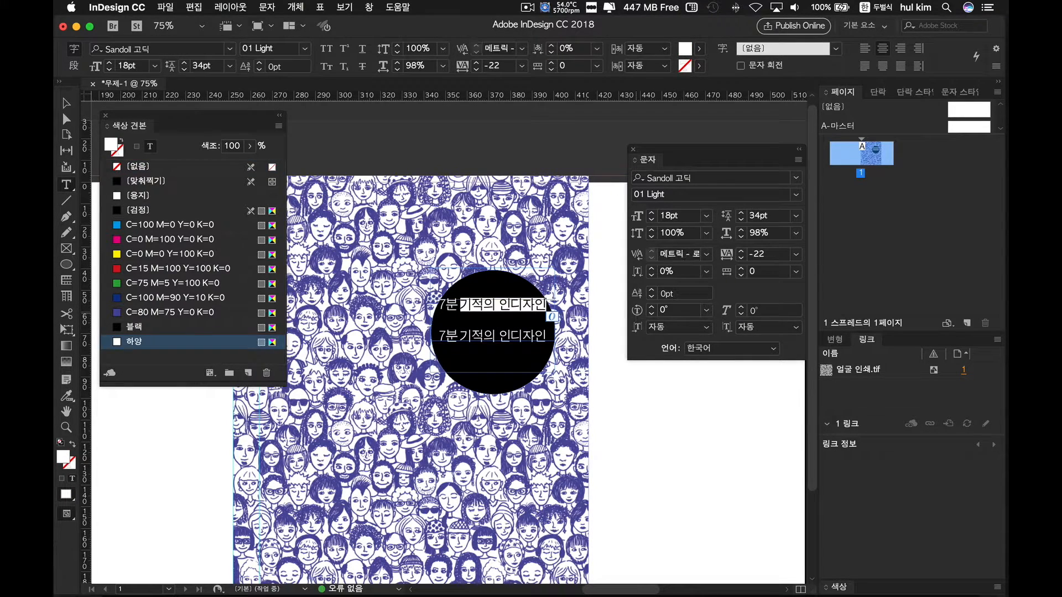
key("BackSpace")
key("super+a")
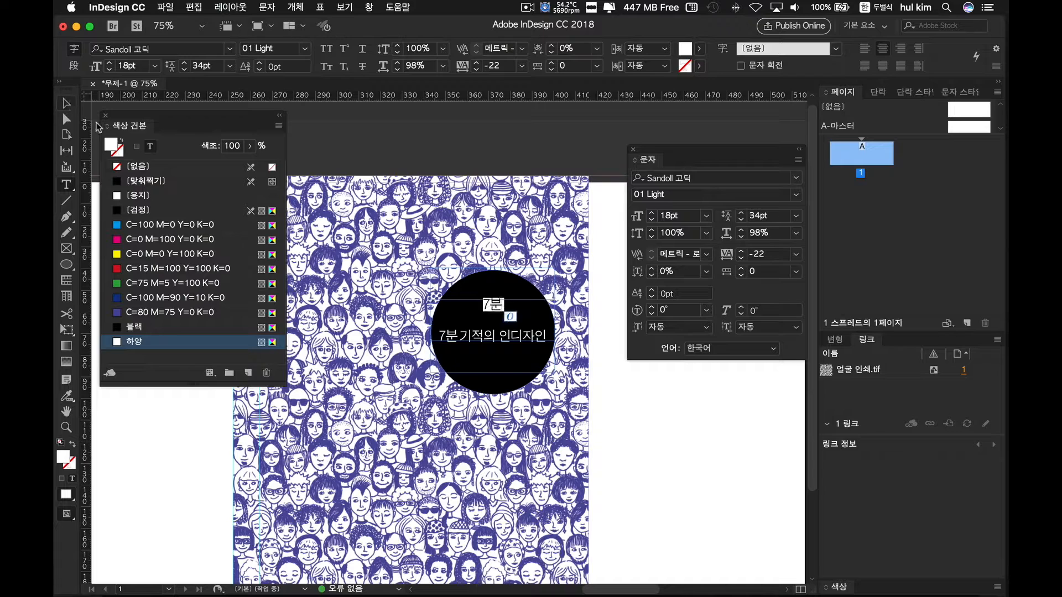
key("super+shift+period")
key("super+shift+period")
key("super+shift+period")
key("super+shift+period")
key("super+shift+period")
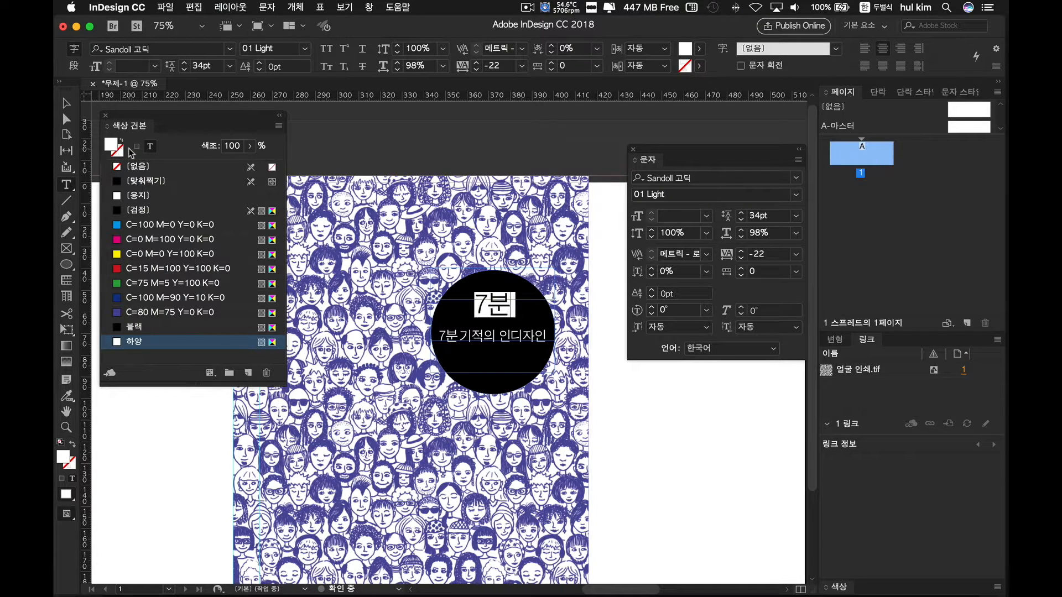
- Move the lower title frame down to Y 66.333 mm and delete 7분 from its text
left_click(67, 103)
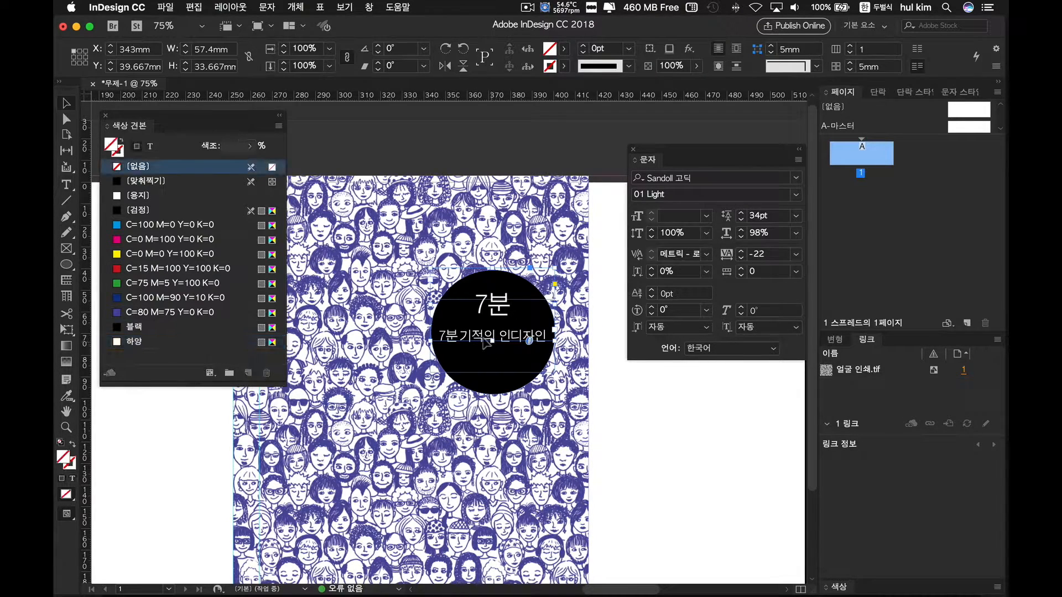
double_click(463, 332)
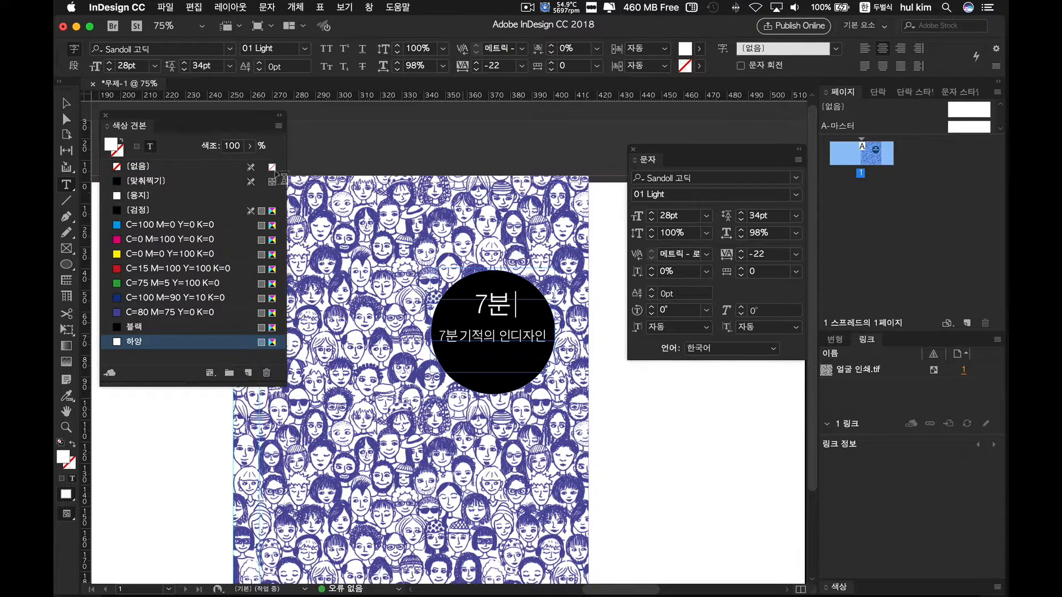
left_click(65, 103)
left_click_drag(498, 357, 429, 359)
double_click(474, 377)
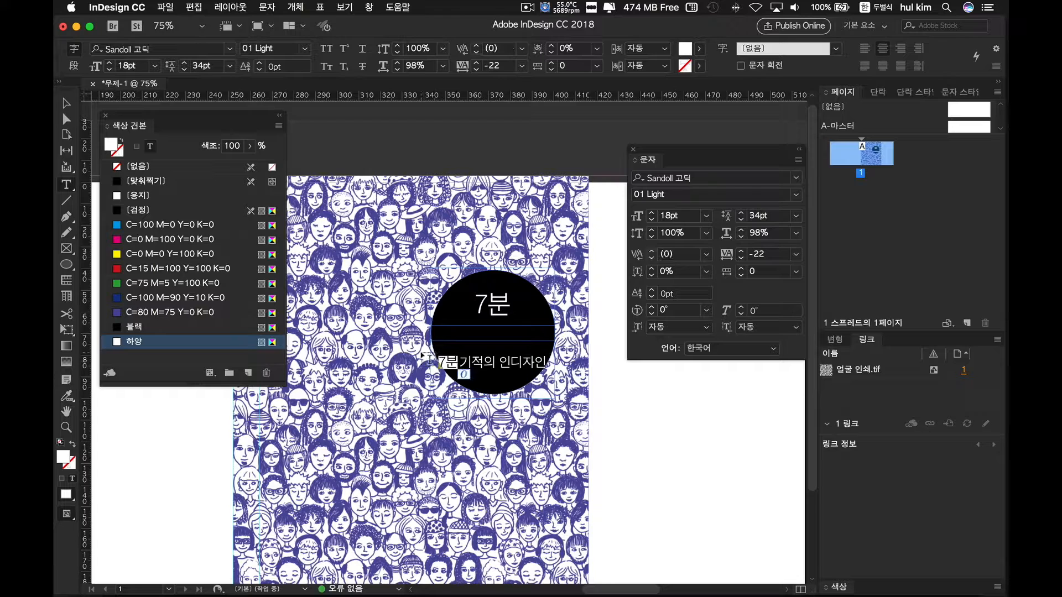
key("BackSpace")
key("Escape")
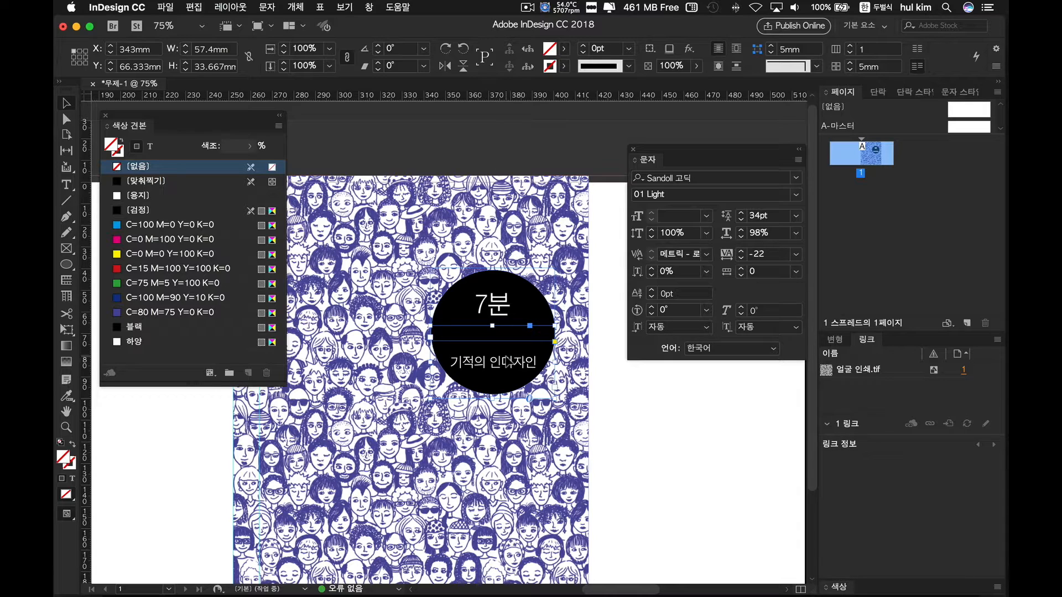
- Move the 기적의 인디자인 frame up and the 7분 frame down to Y 46 mm to tighten the title inside the circle
left_click(622, 379)
left_click_drag(479, 361, 480, 350)
left_click(614, 382)
left_click_drag(498, 306, 499, 314)
left_click(649, 421)
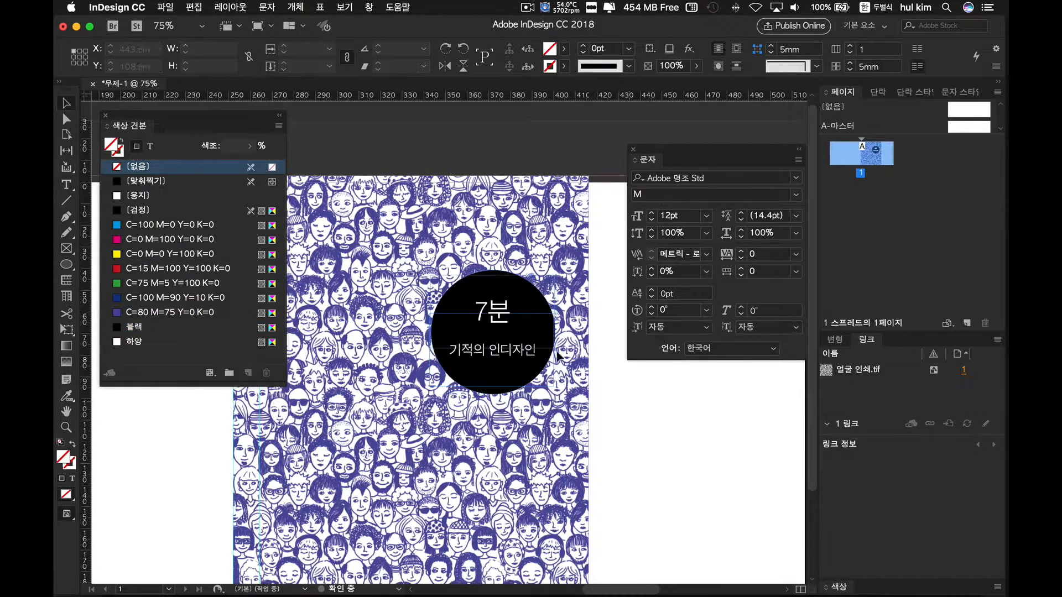
left_click(505, 317)
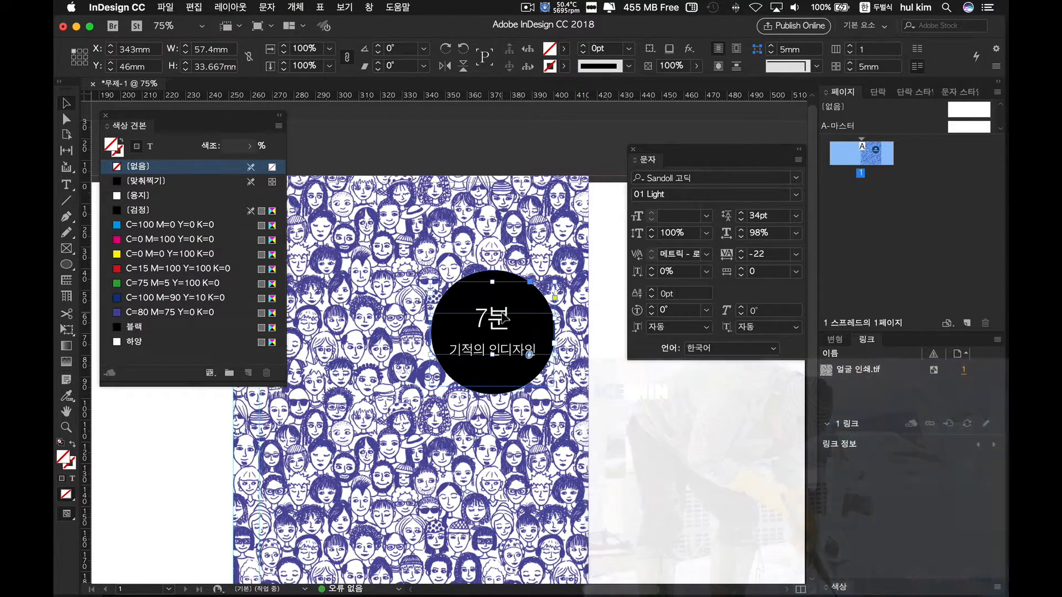
- Dock the floating Character and Swatches panels in the same group as the Transform and Links panels
key("super+minus")
key("super+minus")
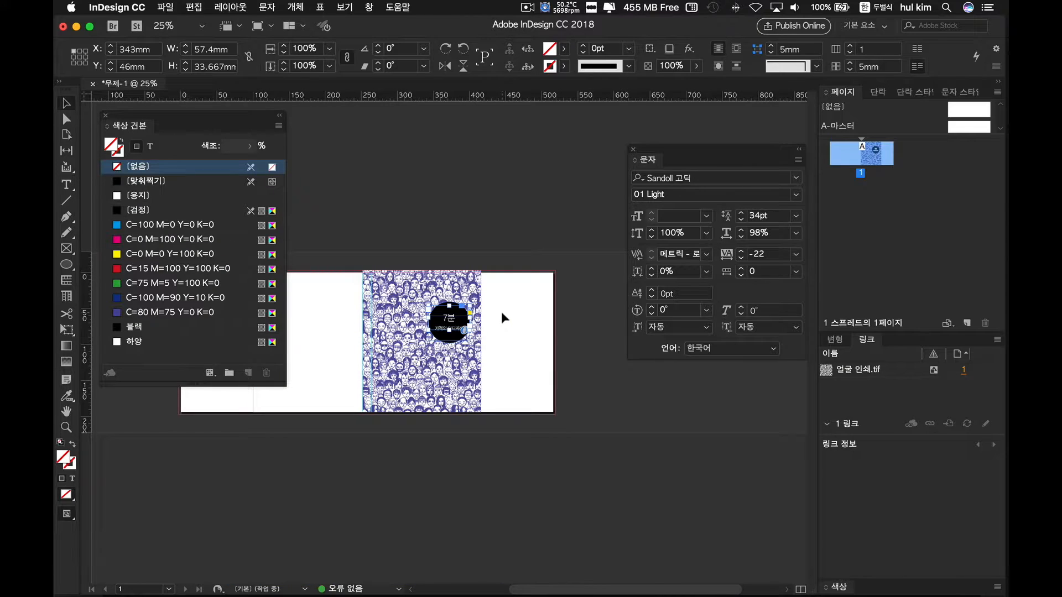
key("super+equal")
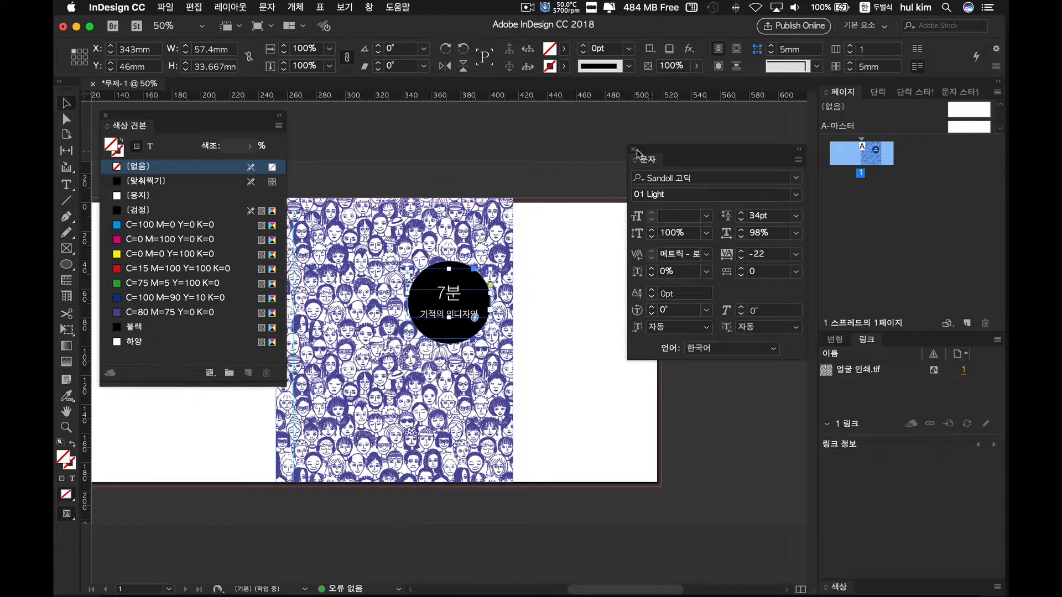
left_click_drag(639, 157, 913, 342)
left_click_drag(182, 118, 850, 381)
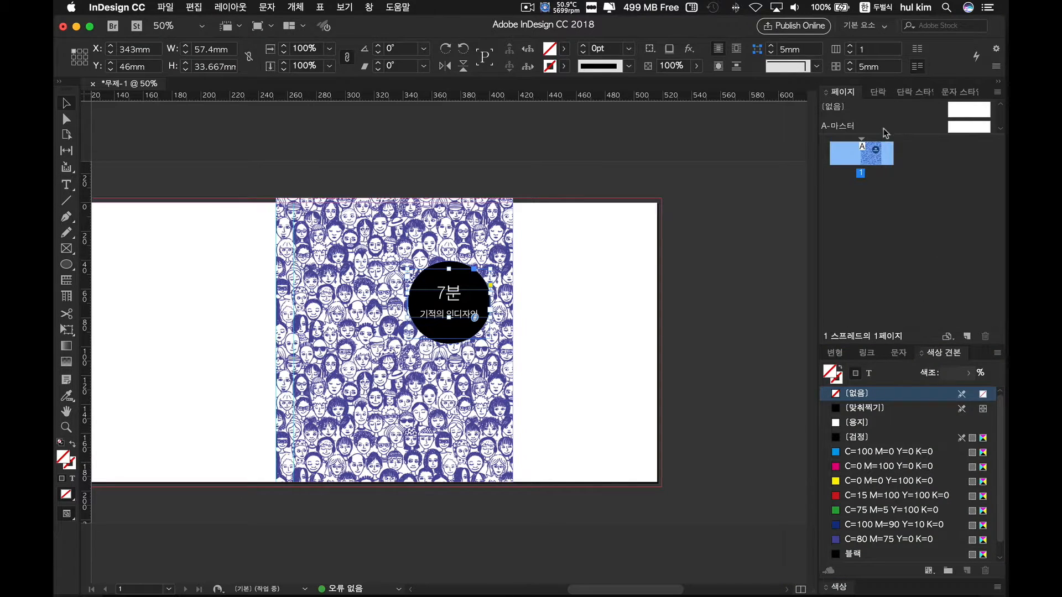
- Close the Paragraph, Paragraph Styles, Pages, Character Styles and Transform panels, keeping Links, Character and Swatches docked
left_click(879, 93)
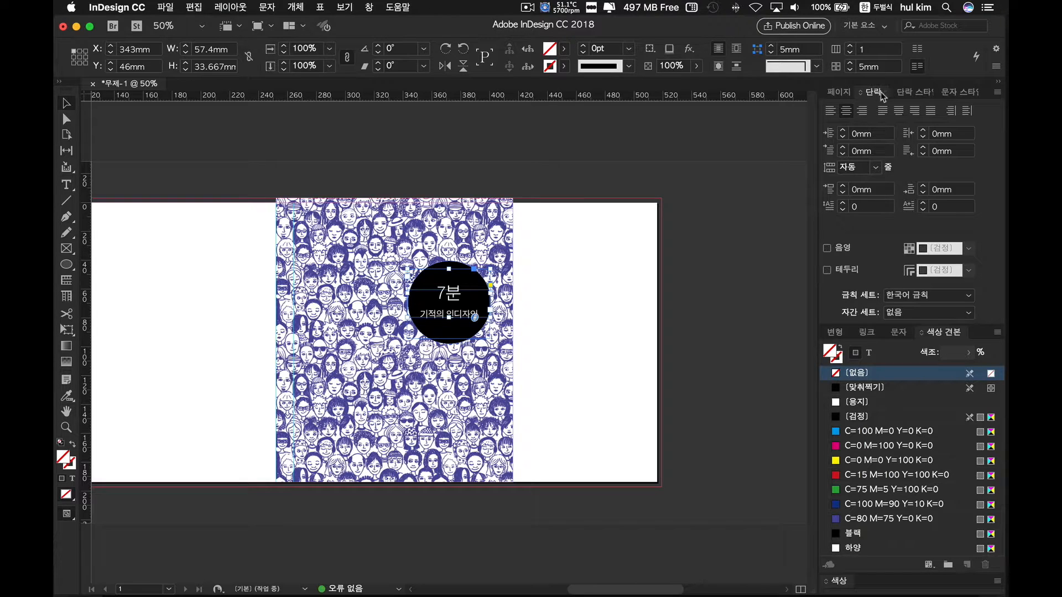
right_click(875, 94)
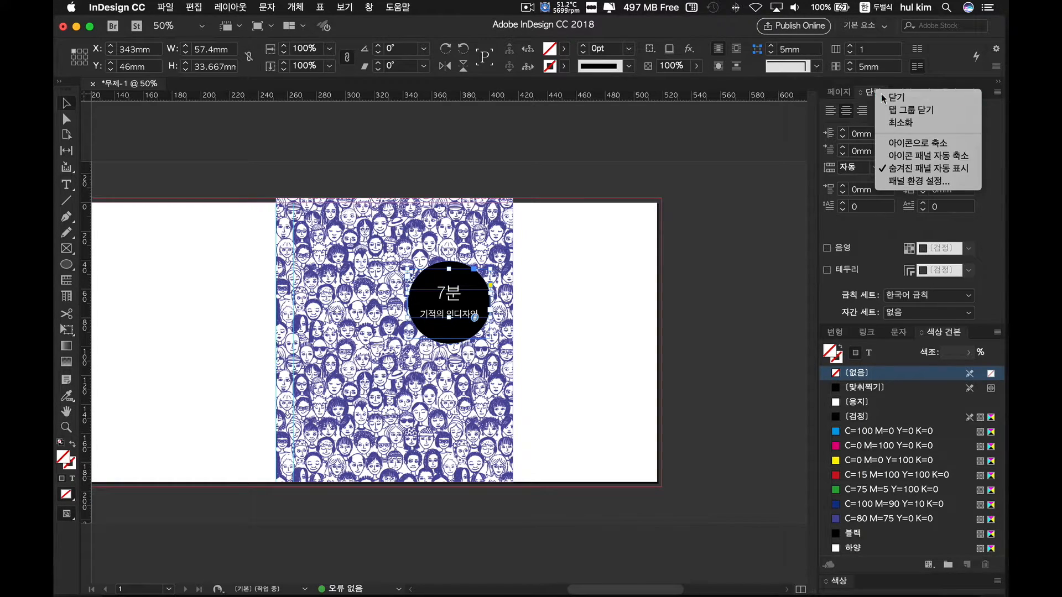
left_click(888, 97)
right_click(895, 94)
left_click(908, 98)
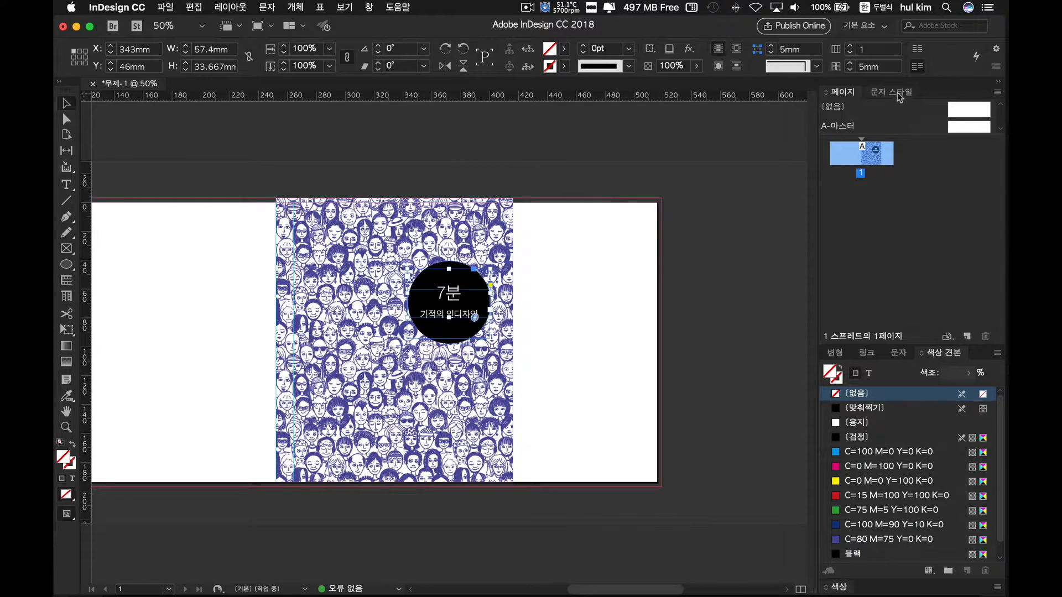
left_click(899, 94)
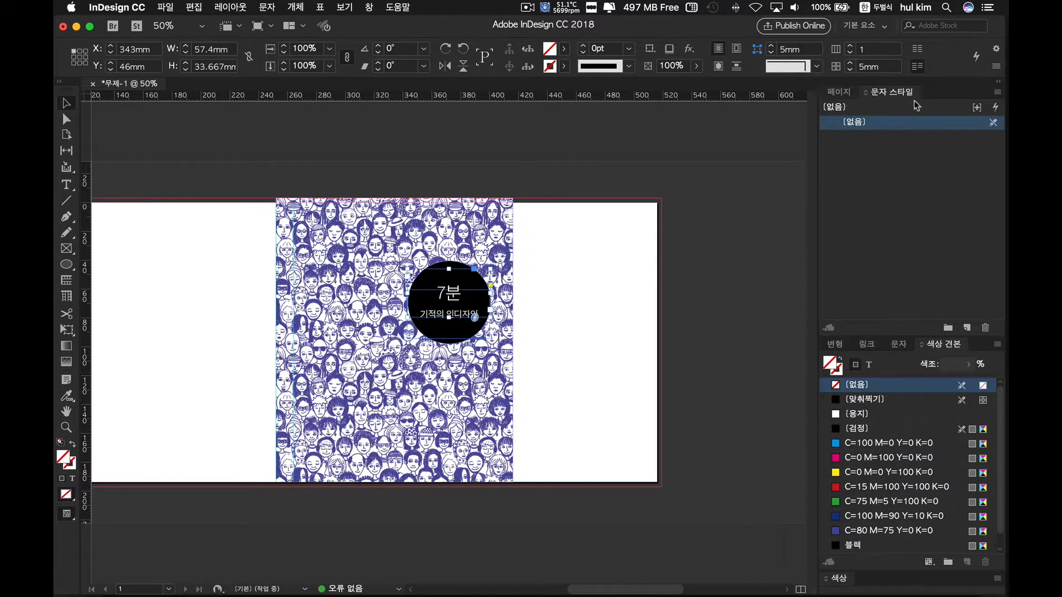
right_click(891, 96)
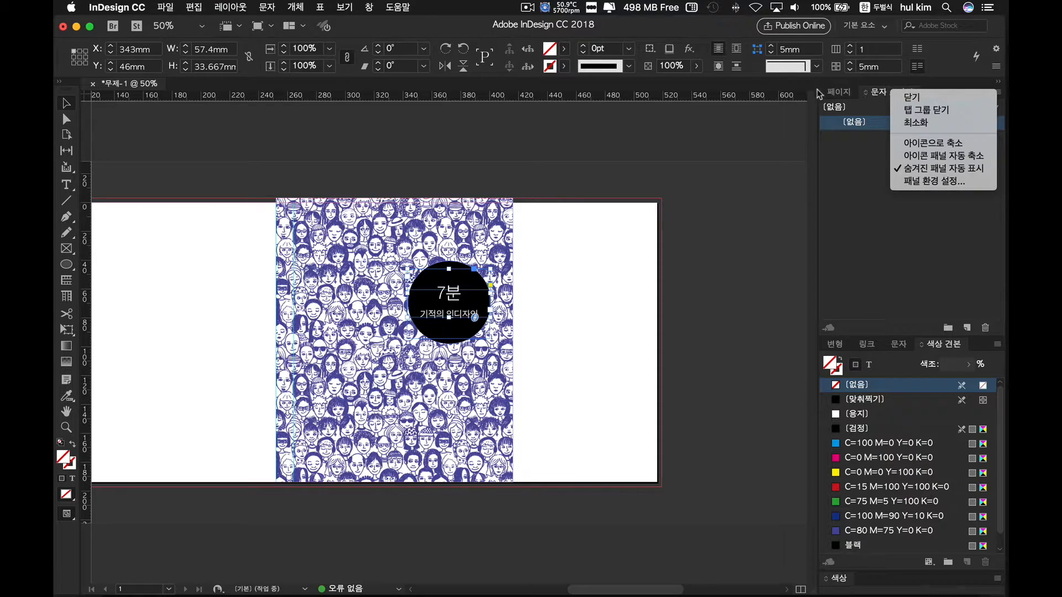
left_click(929, 109)
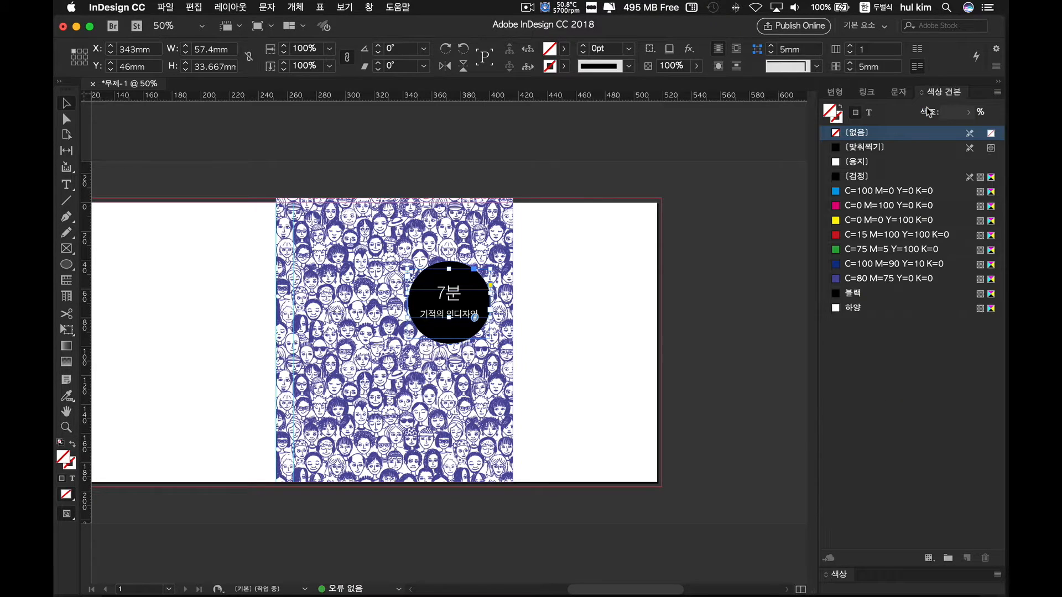
left_click(845, 93)
right_click(861, 92)
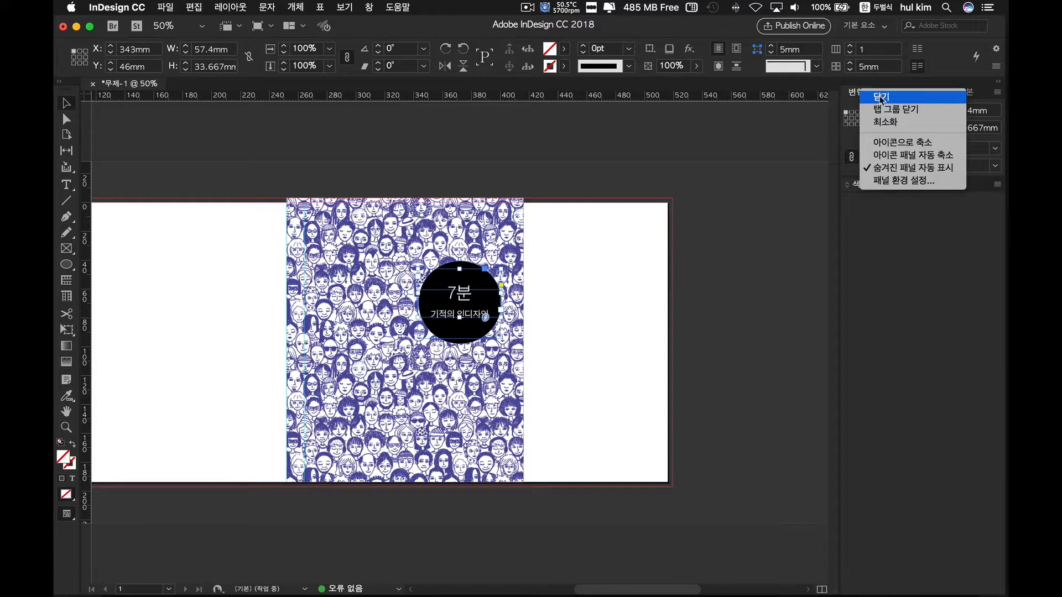
left_click(882, 98)
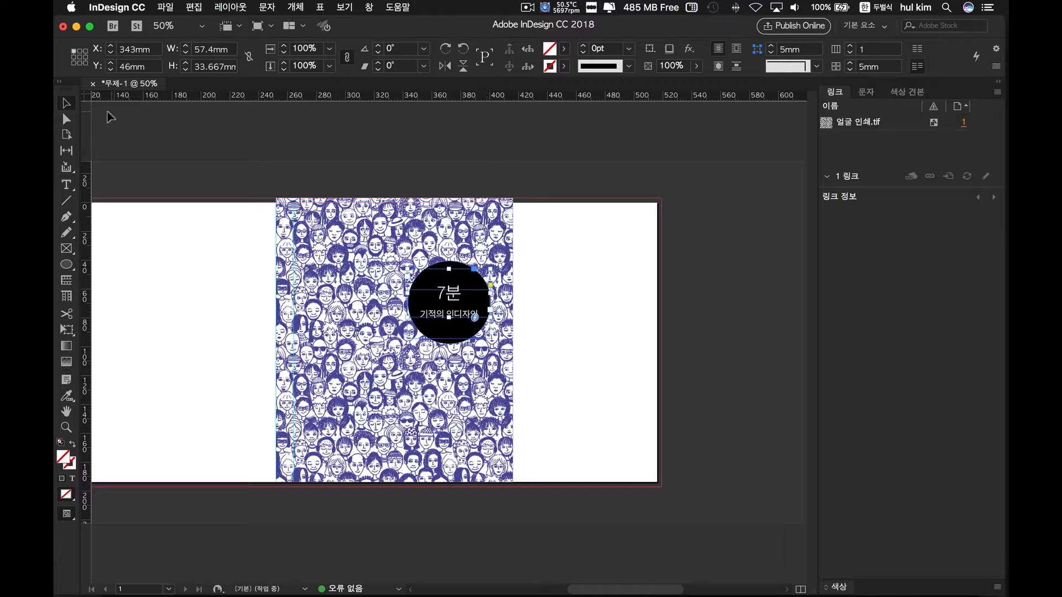
- Duplicate the front cover's face pattern onto the back cover, aligning the copy's outer edge with the back flap's fold guide
left_click(346, 155)
scroll(344, 150, "left", 2)
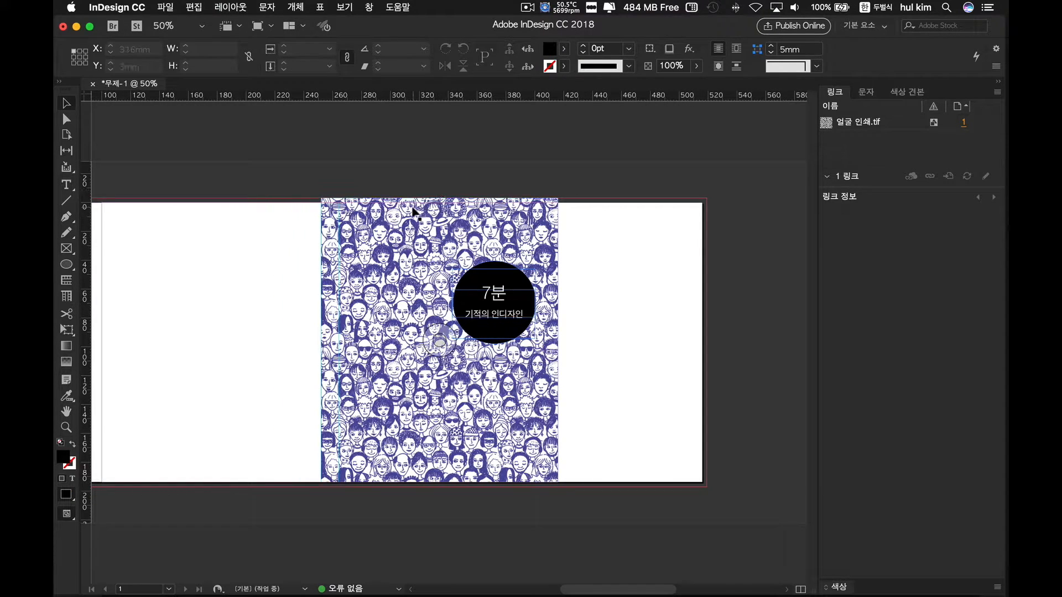
scroll(415, 212, "left", 3)
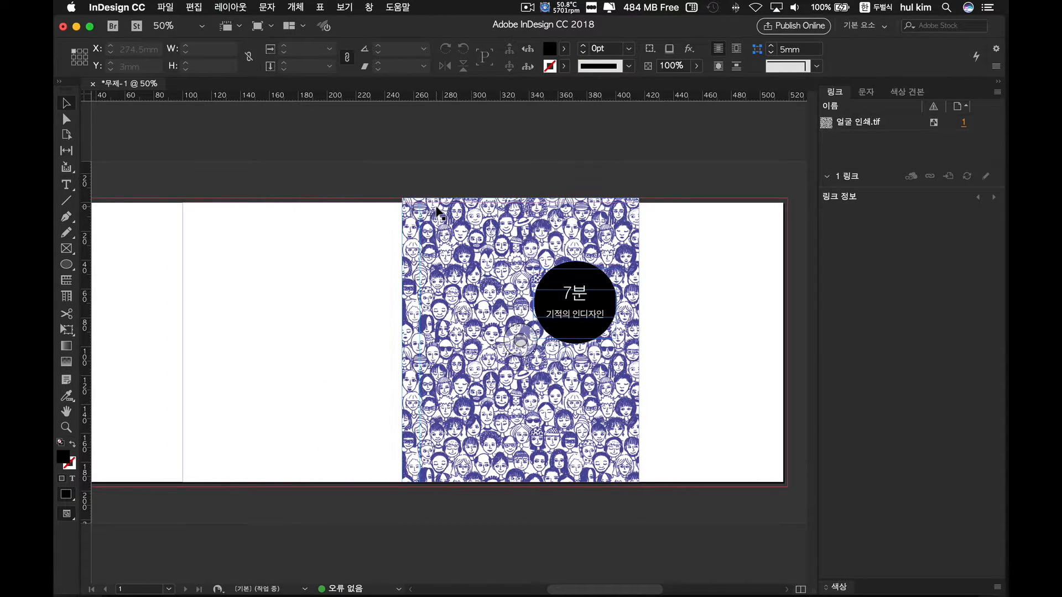
left_click(417, 229)
double_click(419, 233)
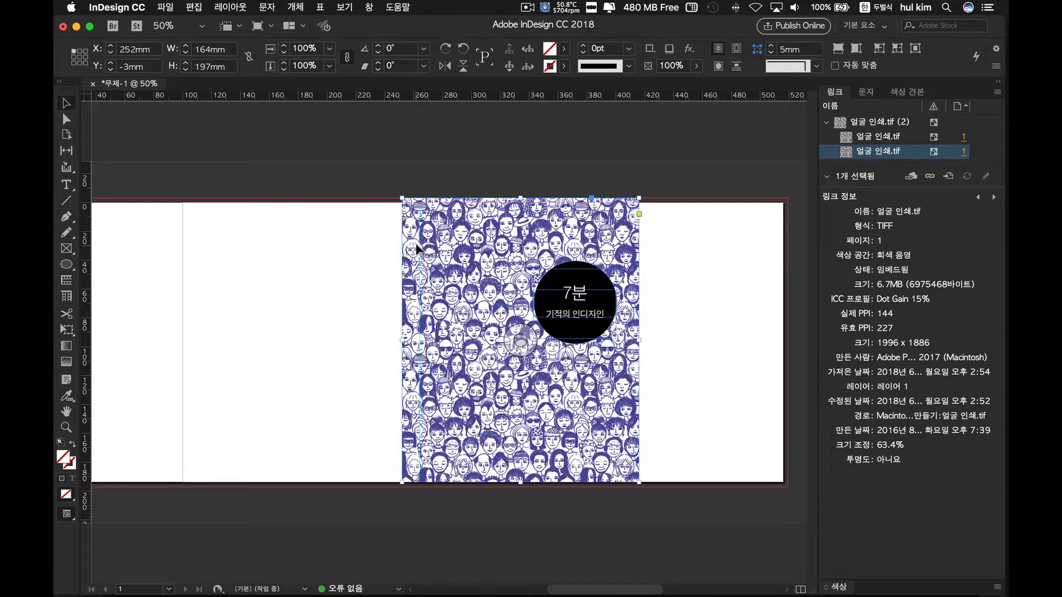
left_click_drag(453, 211, 235, 214)
left_click(287, 161)
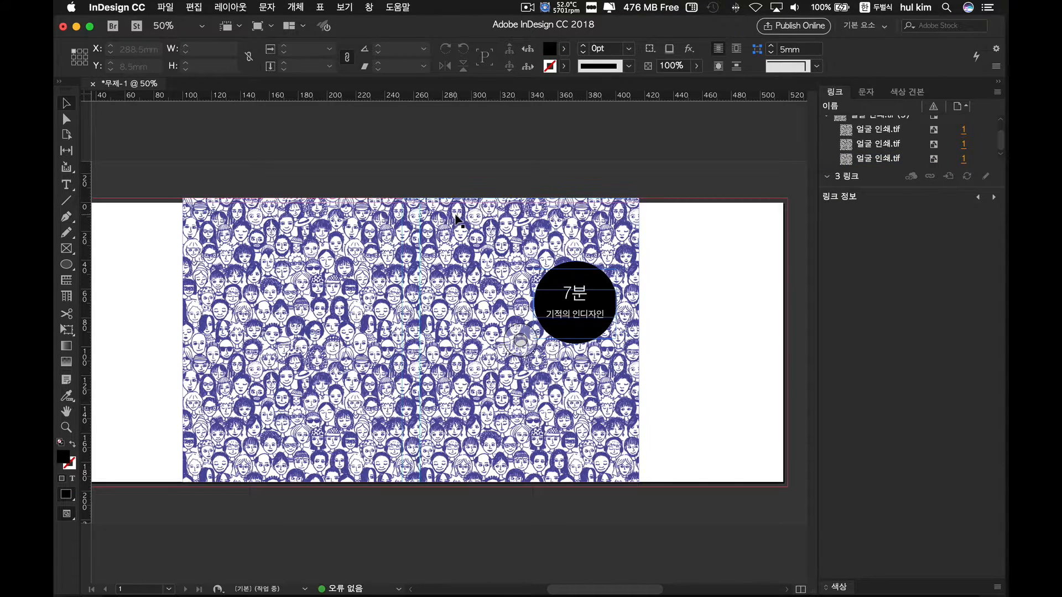
- Paste the author introduction text frame onto the blank front flap at about X 425 mm, Y 53 mm, and open its text for editing
scroll(464, 256, "left", 3)
scroll(464, 256, "left", 2)
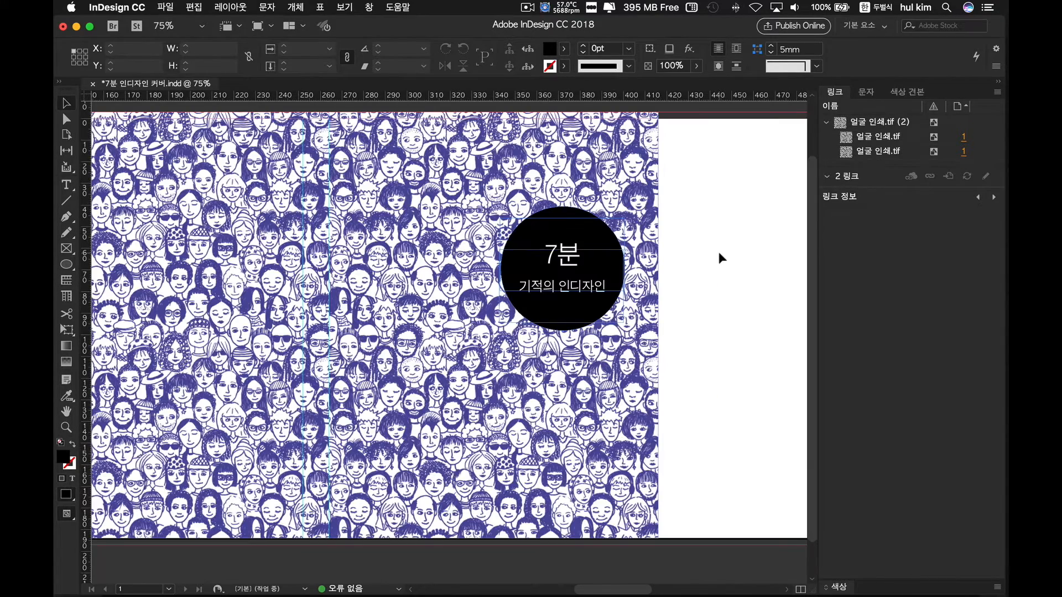
scroll(723, 250, "right", 5)
scroll(723, 253, "up", 2)
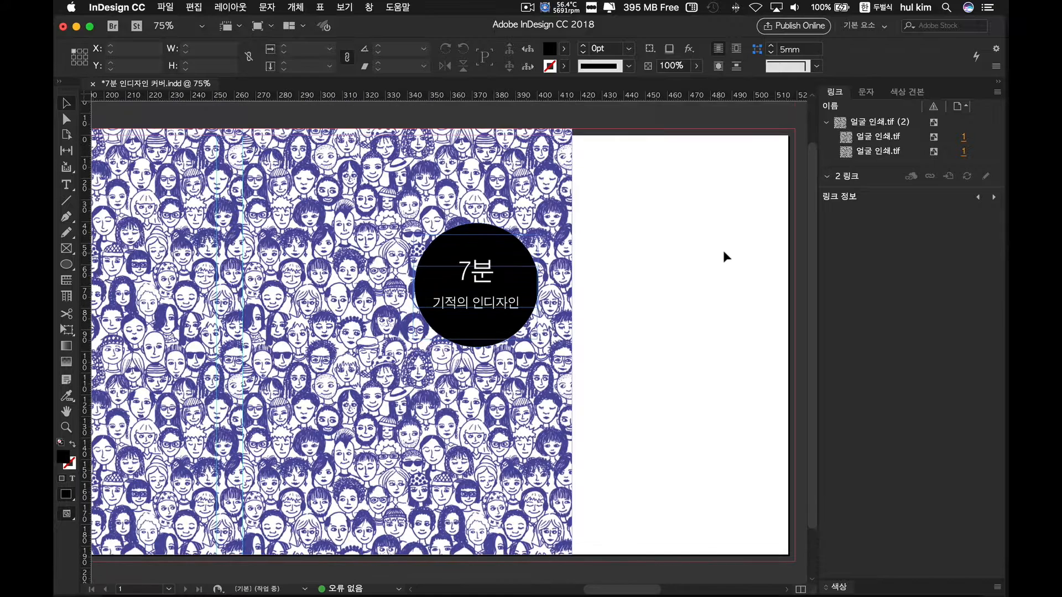
scroll(726, 258, "down", 1)
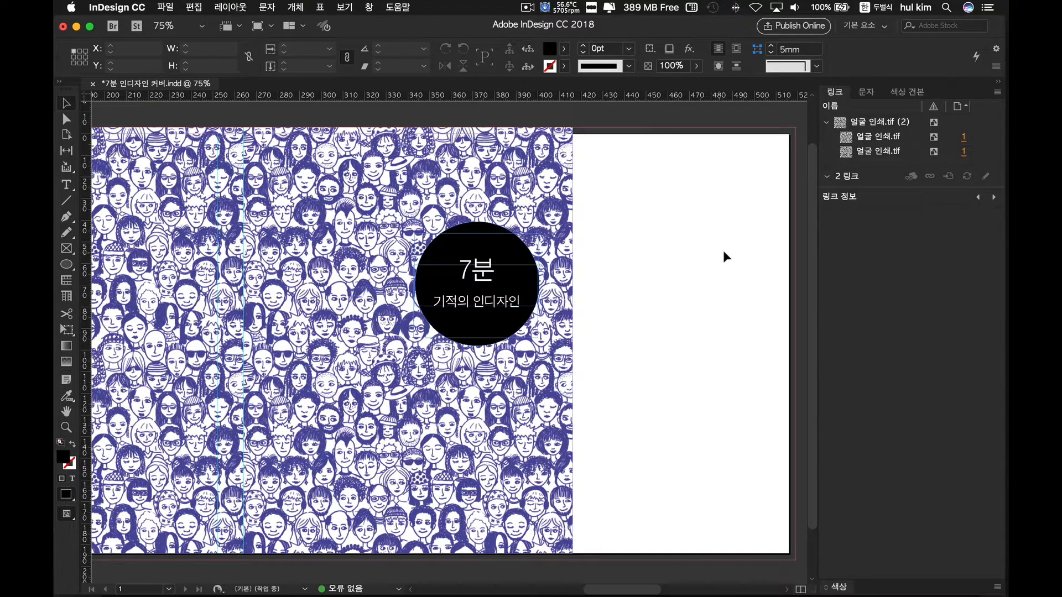
key("super+v")
left_click_drag(473, 286, 680, 267)
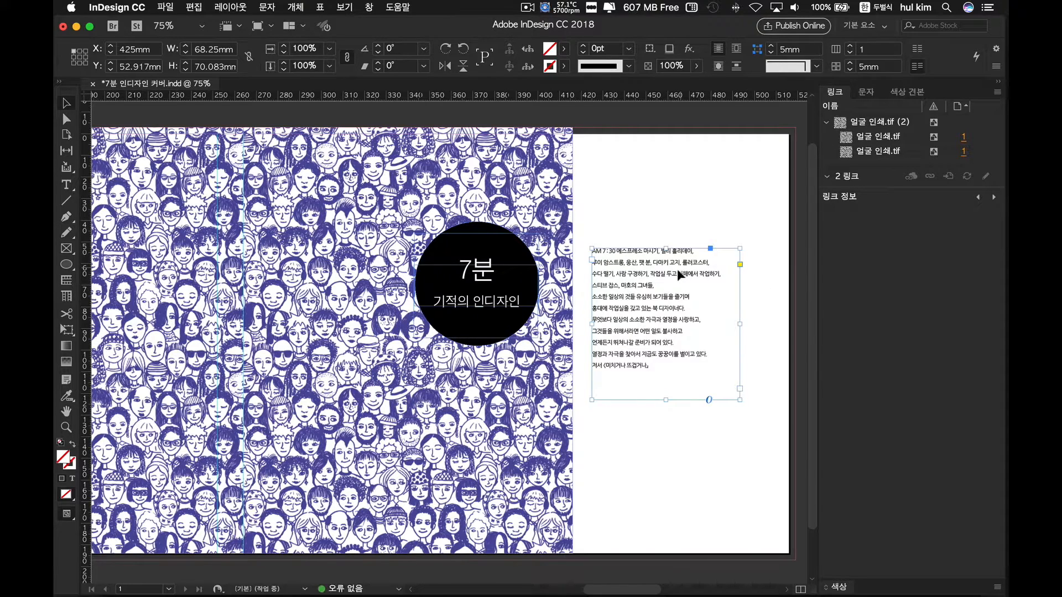
double_click(617, 252)
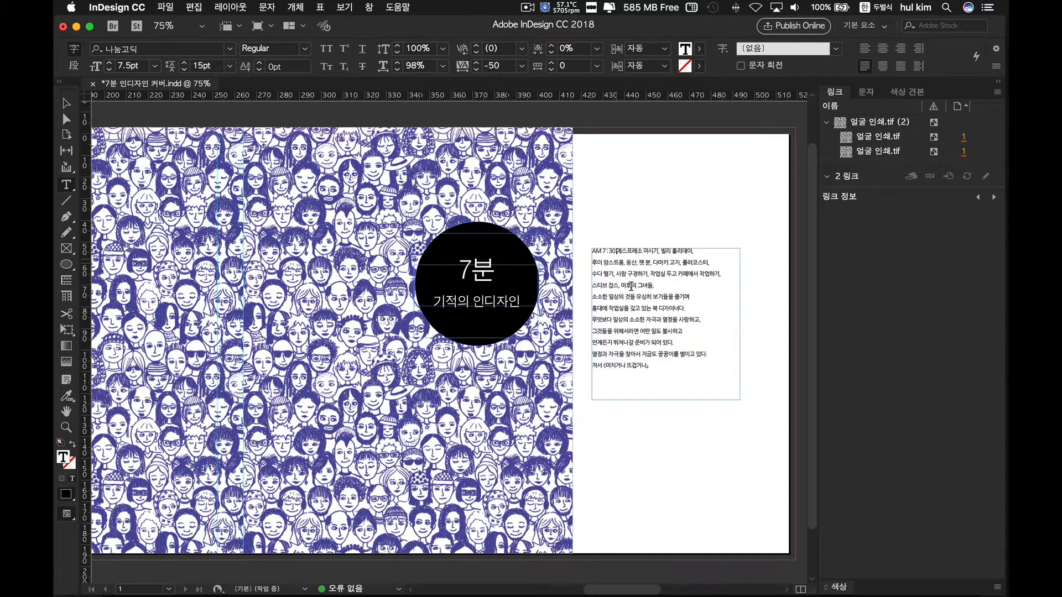
- Move the author introduction text frame on the front flap to about X 424 mm, Y 49 mm
left_click(65, 103)
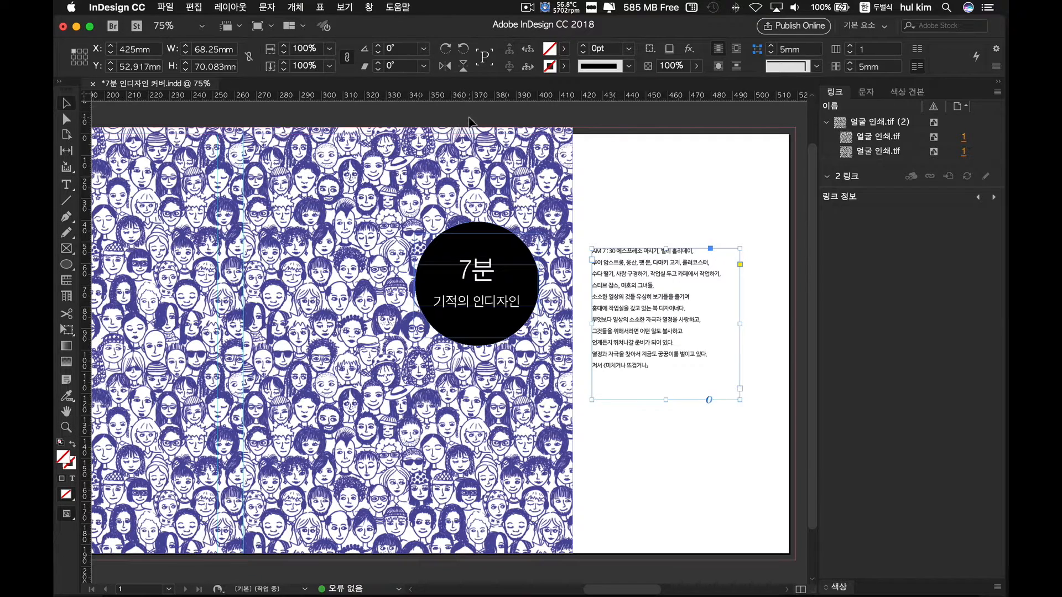
left_click(597, 230)
left_click_drag(642, 276, 640, 268)
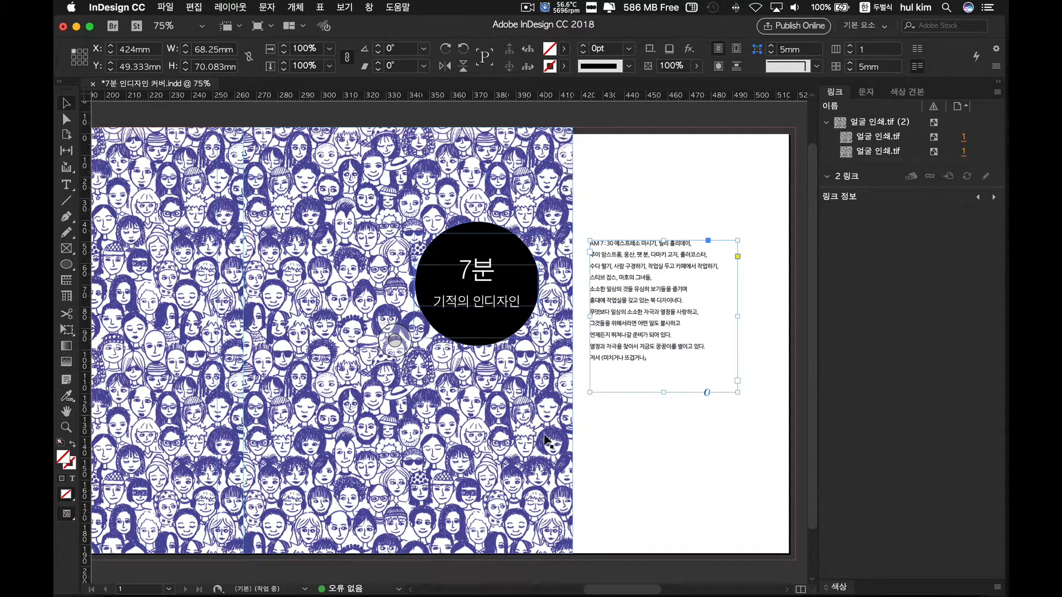
- Try narrowing the front cover's face pattern to 157 mm and widening it toward the flap to 169 mm
left_click(544, 440)
left_click_drag(573, 342, 558, 342)
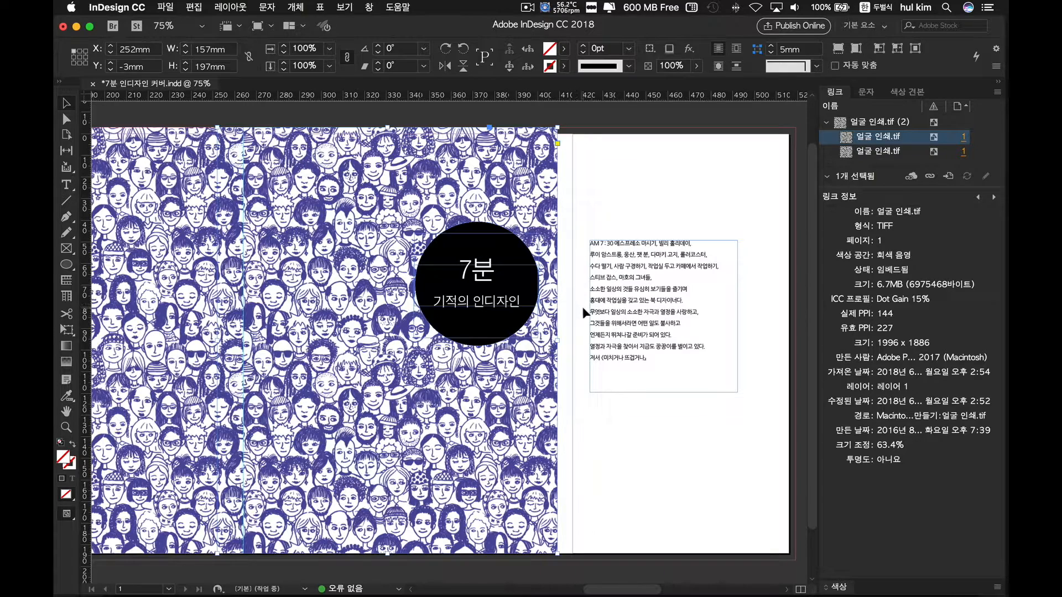
left_click_drag(558, 340, 572, 340)
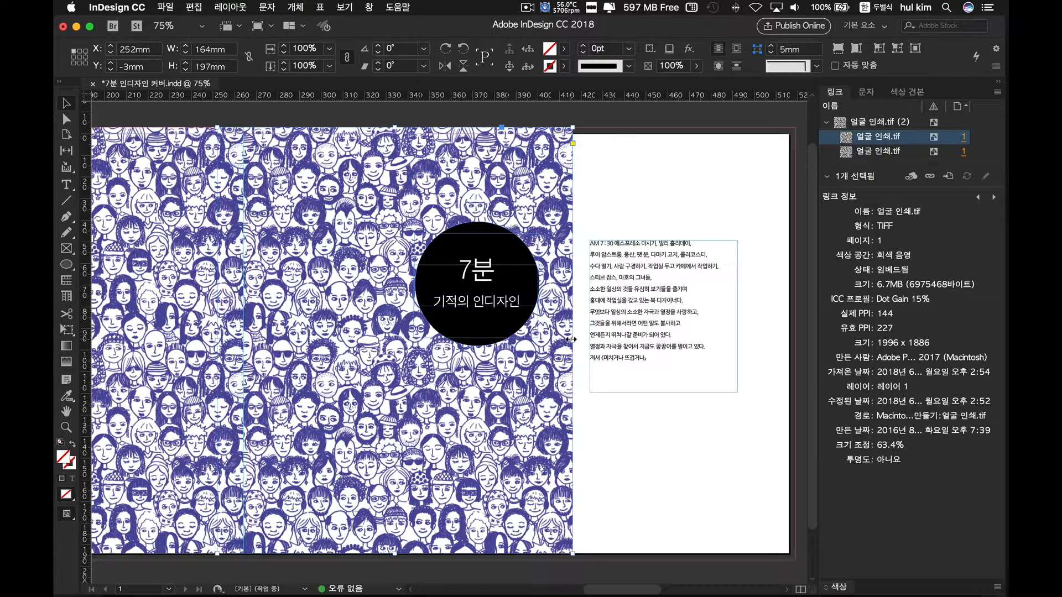
key("super+equal")
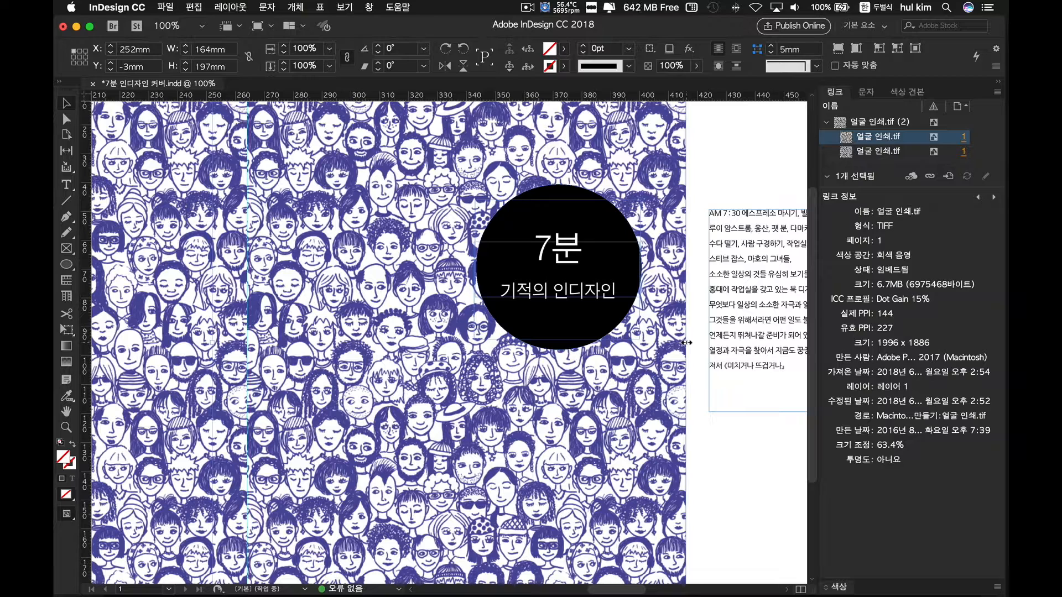
left_click_drag(686, 343, 701, 344)
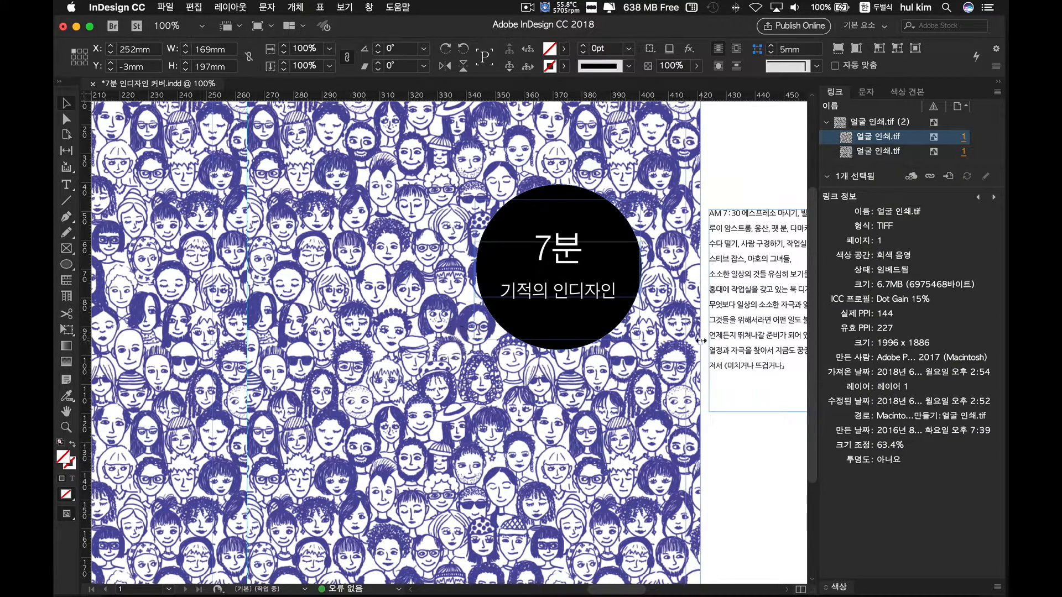
left_click_drag(701, 341, 680, 342)
key("super+z")
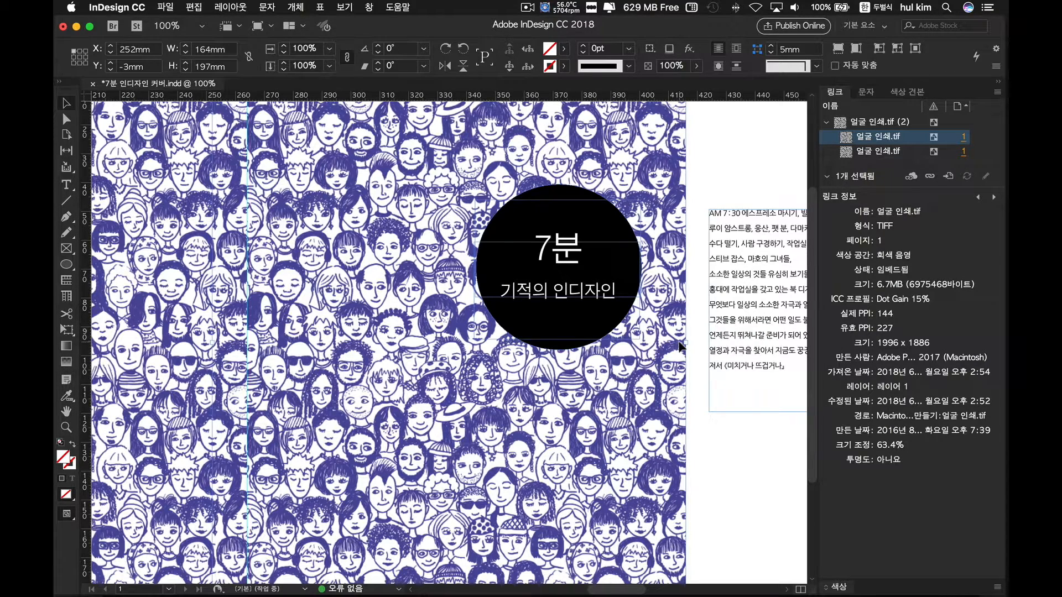
- Extend the front cover's face pattern past the flap fold, making its frame about 169 mm wide
left_click(694, 335)
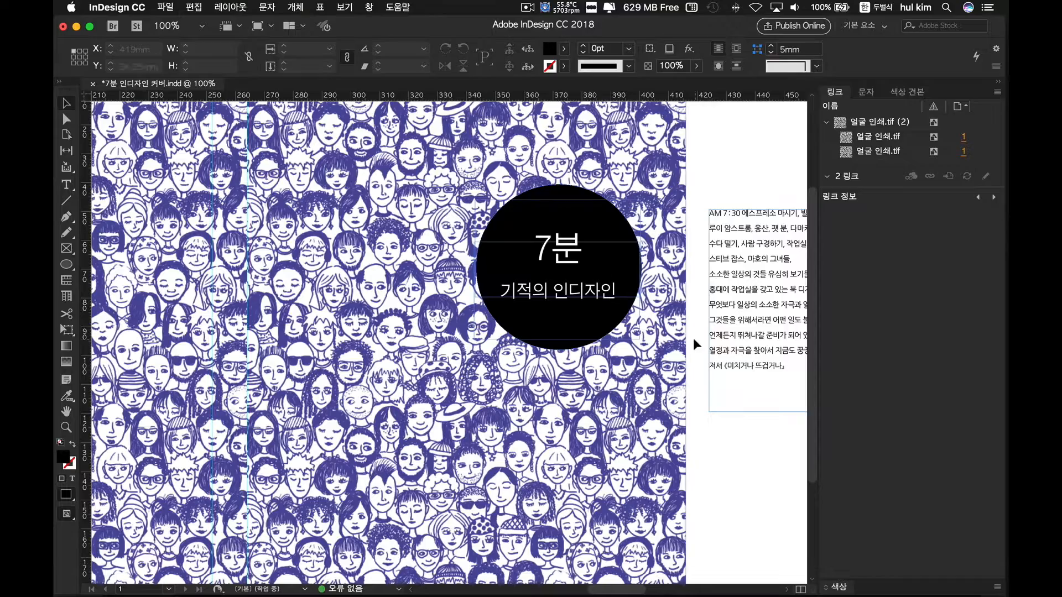
left_click(686, 340)
left_click_drag(685, 340, 702, 341)
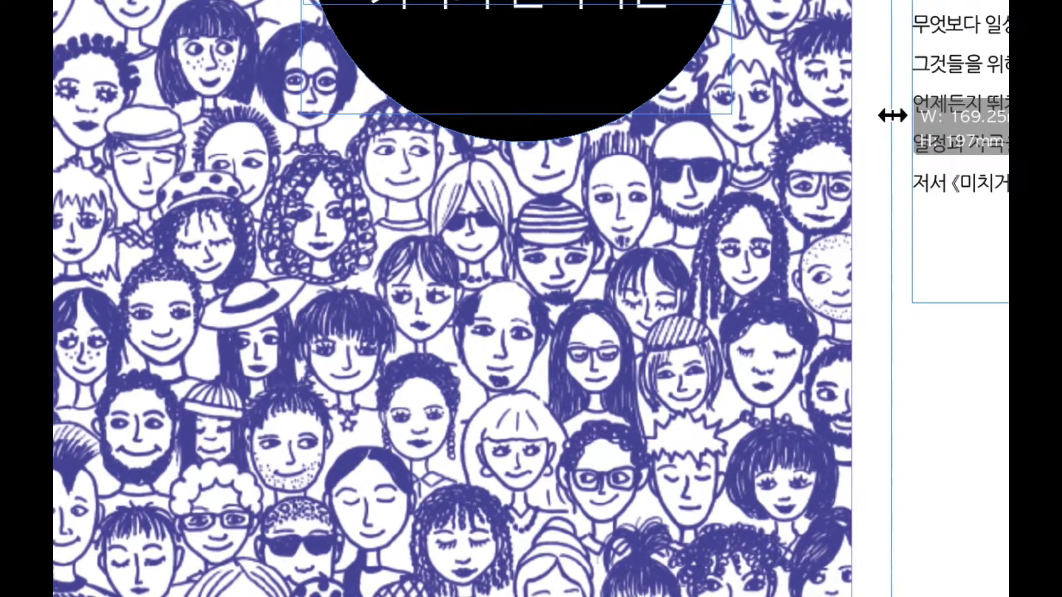
left_click_drag(891, 116, 891, 117)
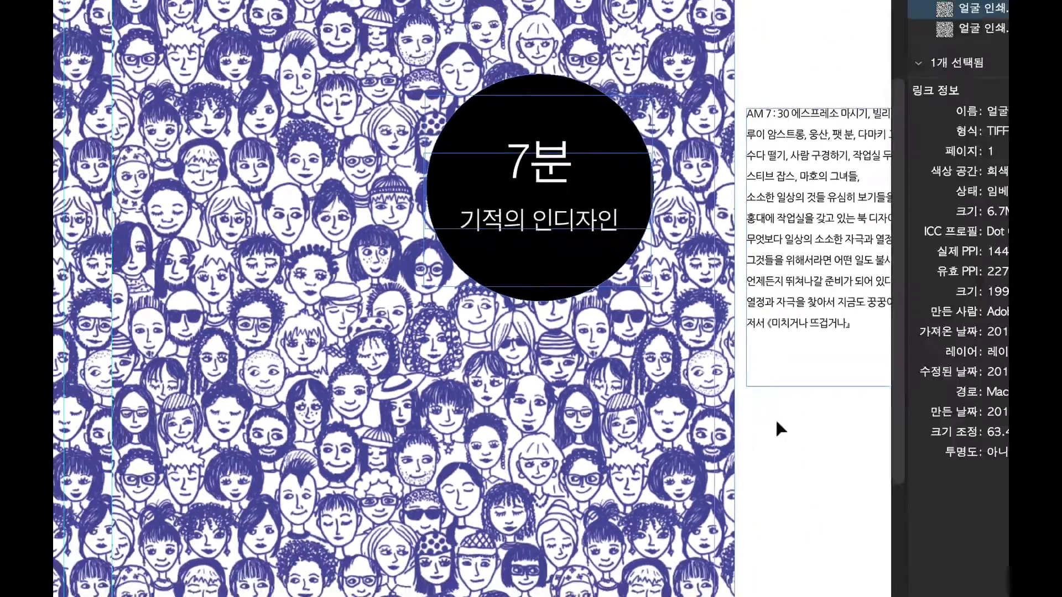
left_click(966, 371)
- Shift the author introduction text frame horizontally to X 430 mm, away from the extended face pattern
scroll(723, 436, "right", 10)
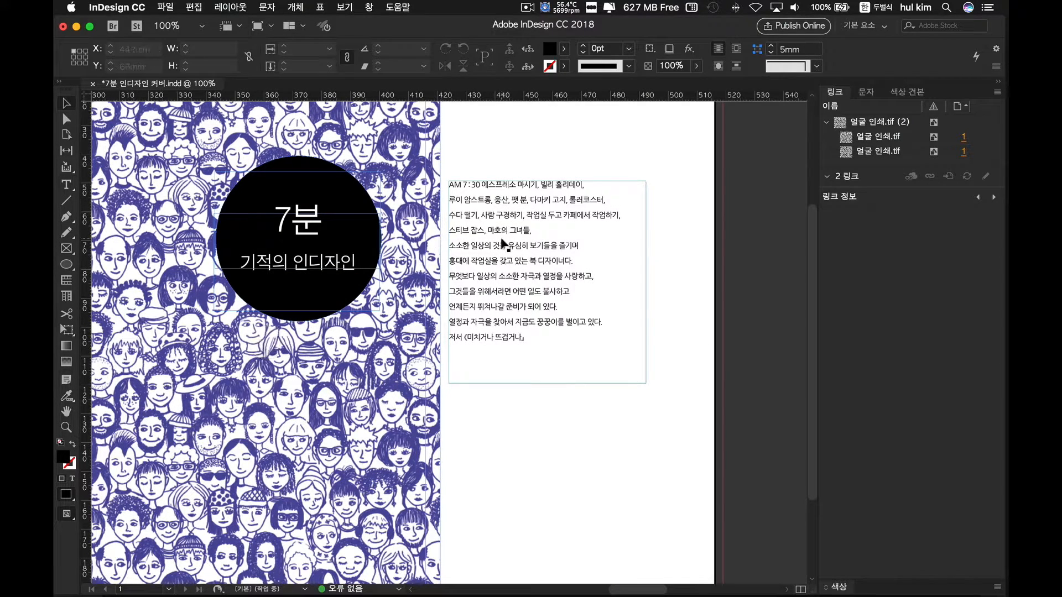
left_click_drag(505, 241, 522, 244)
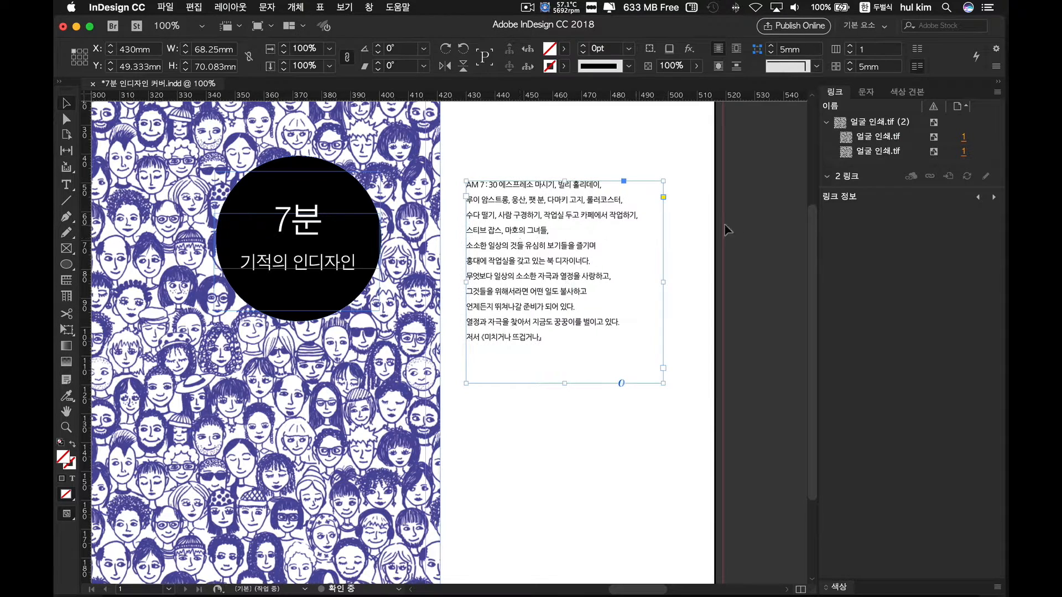
left_click(753, 239)
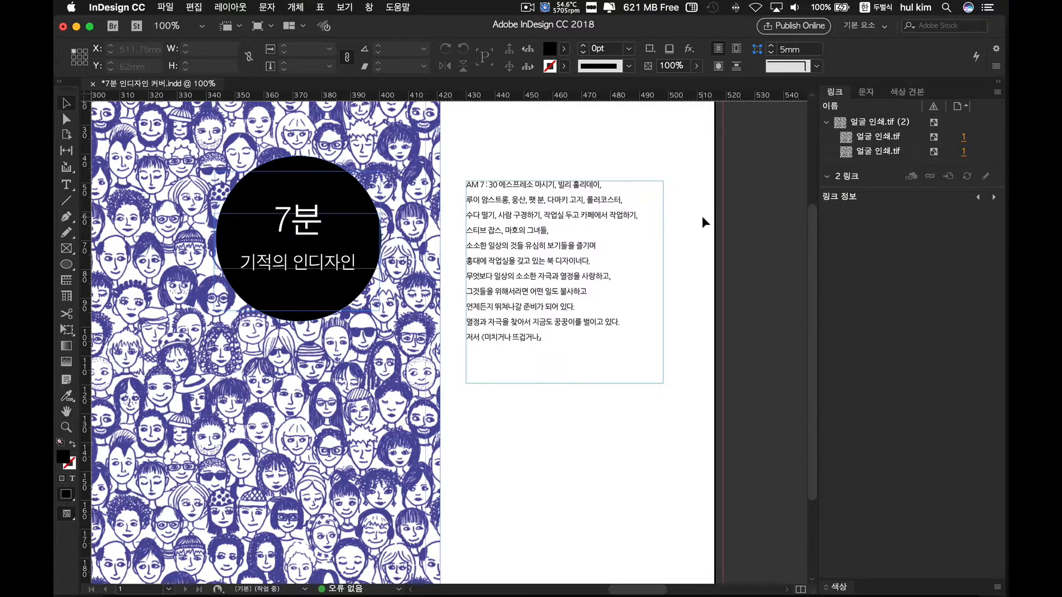
- Enter the author's name above the introduction text, followed by a blank line
double_click(468, 184)
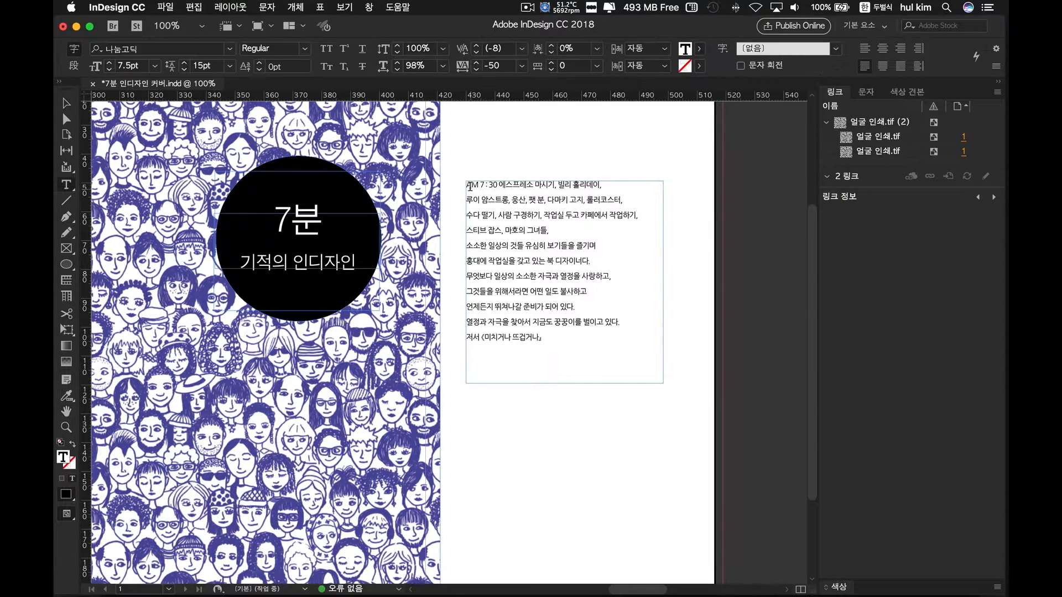
type("ㅁㄴㅇㄹ")
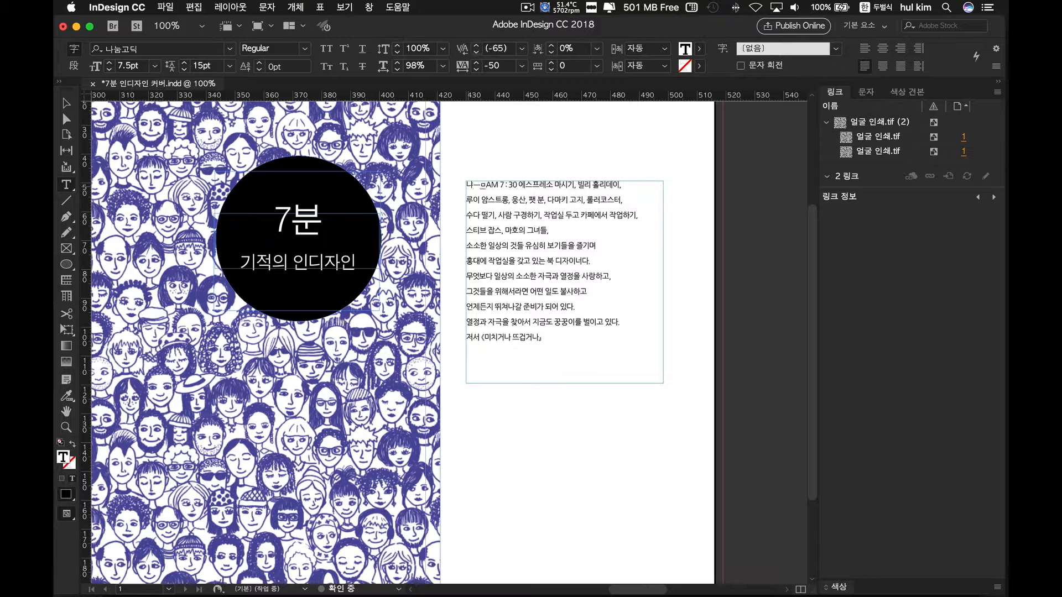
key("super+z")
type("ima")
key("Return")
key("Return")
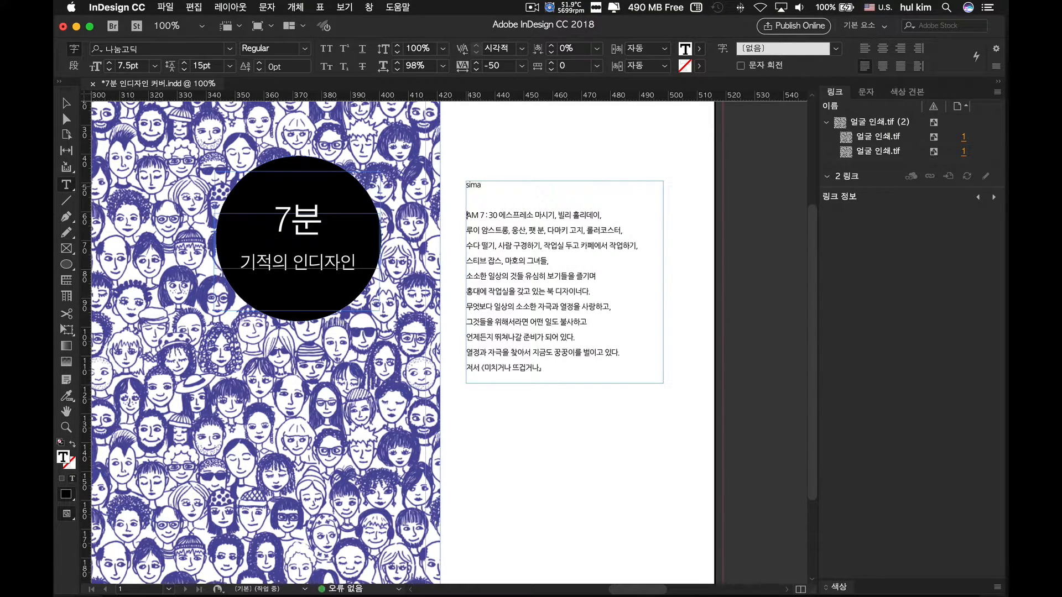
- Set the author's name heading in Sandoll 고딕 01 Light with a tracking of 0
left_click_drag(483, 184, 453, 185)
left_click(866, 91)
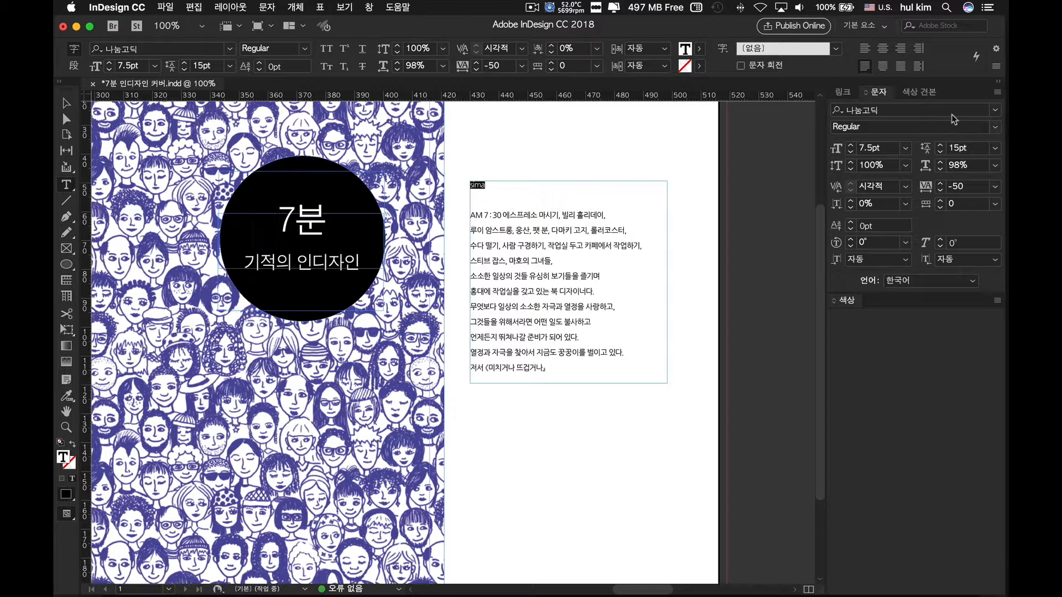
left_click(995, 110)
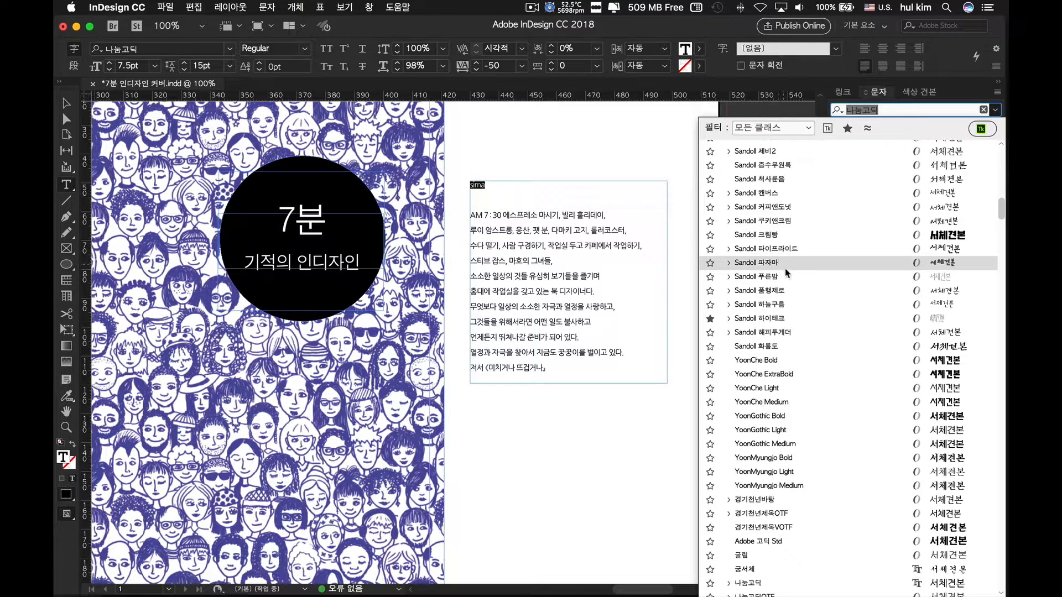
scroll(788, 273, "up", 3)
scroll(788, 272, "up", 9)
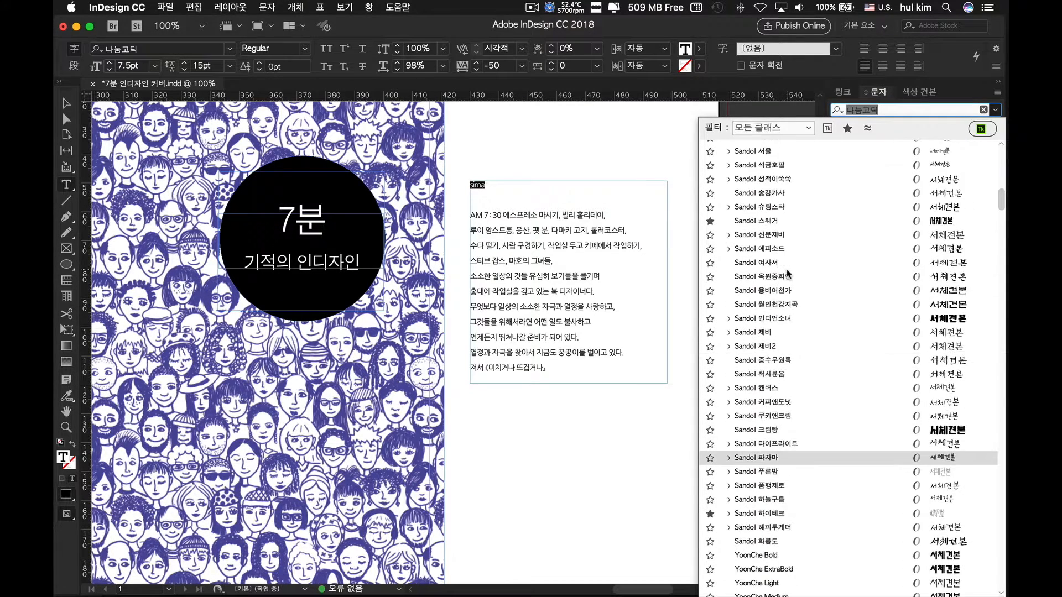
scroll(789, 273, "up", 10)
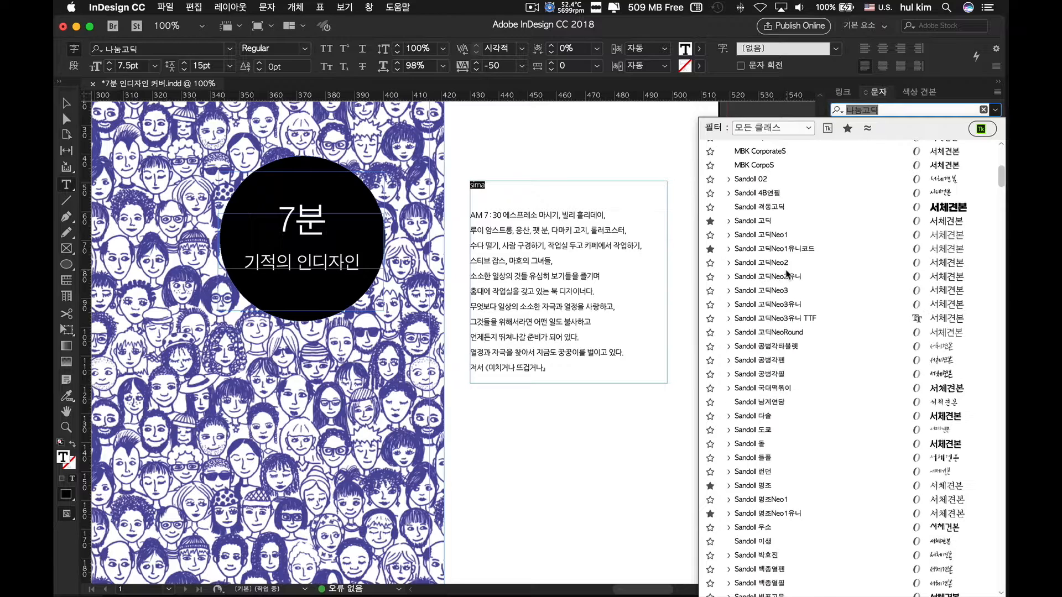
left_click(783, 221)
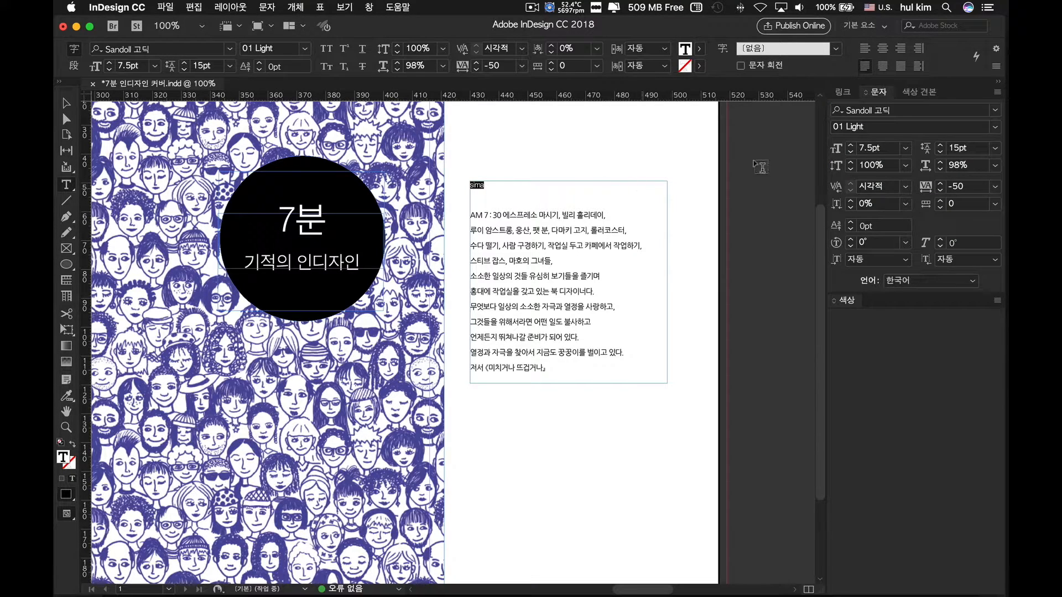
left_click(995, 188)
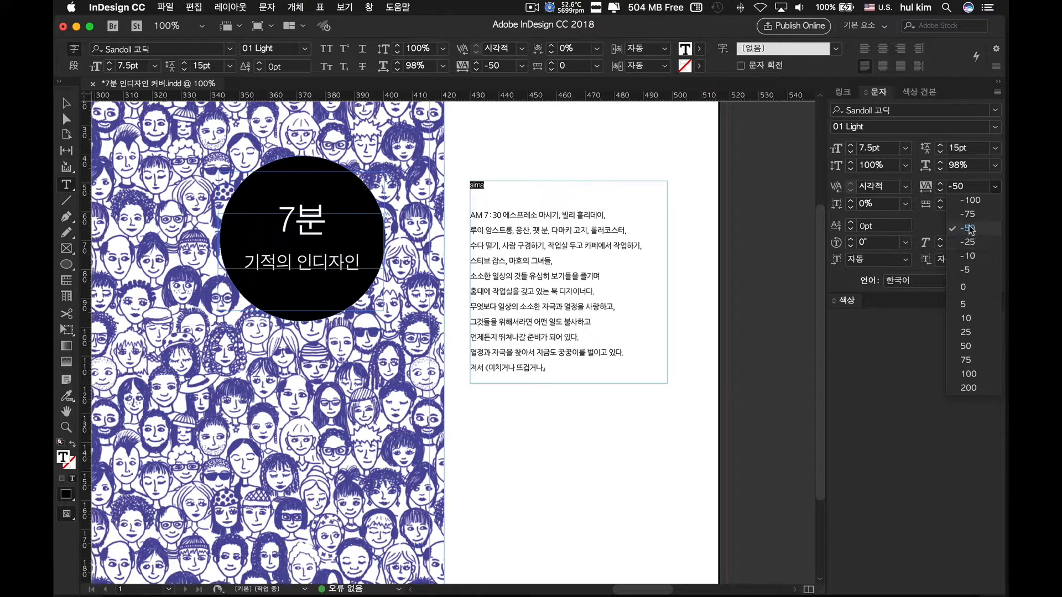
left_click(964, 287)
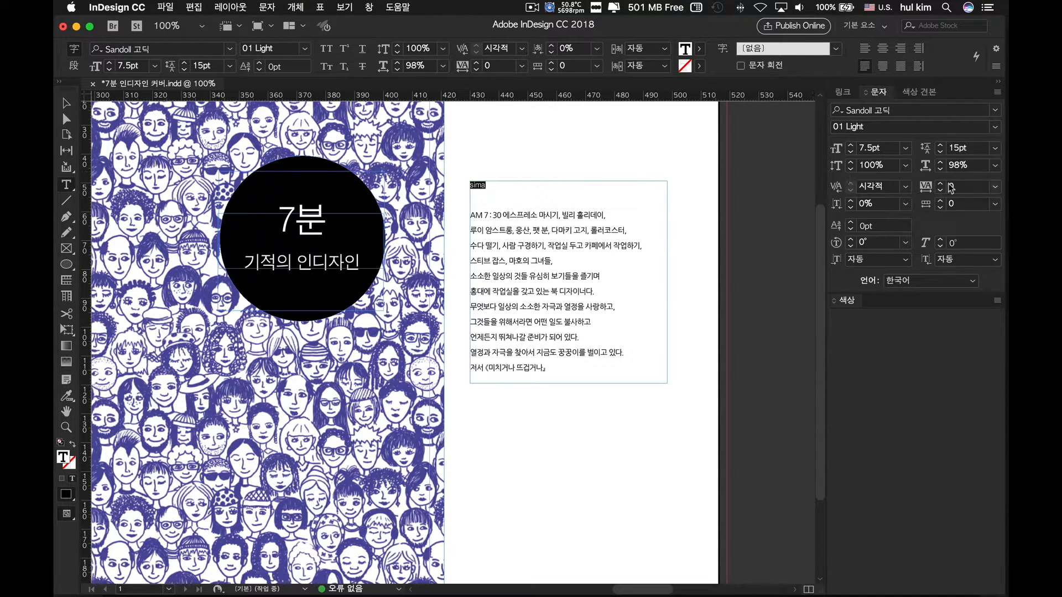
- Set the author's name heading to 16 pt with 100% horizontal scale and finish editing the text
left_click(852, 146)
left_click(852, 145)
left_click(852, 146)
left_click(852, 146)
left_click(852, 146)
left_click(852, 147)
left_click(853, 146)
left_click(853, 146)
left_click(852, 146)
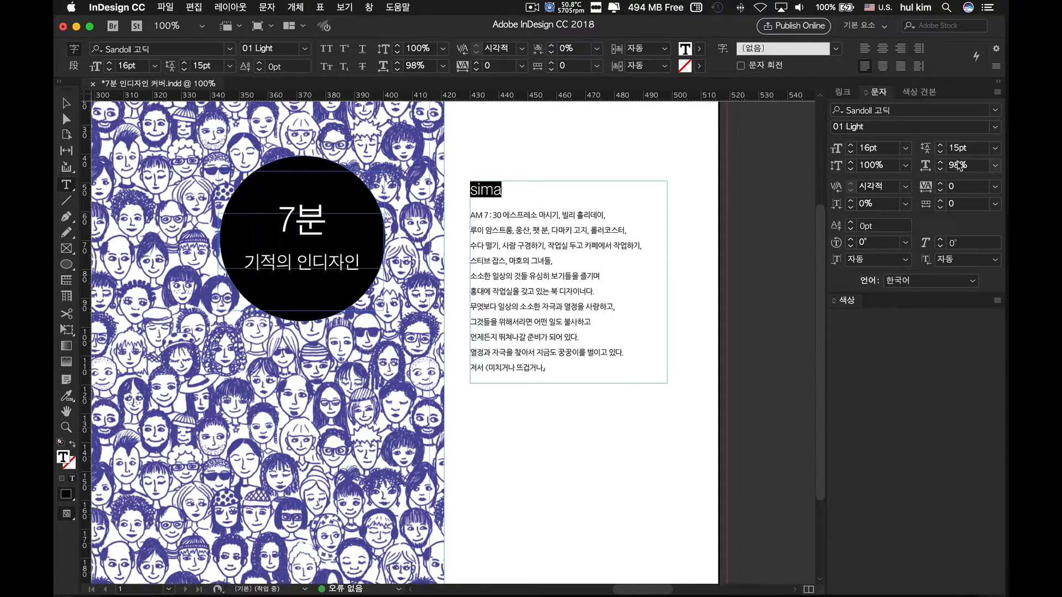
left_click(935, 167)
type("100")
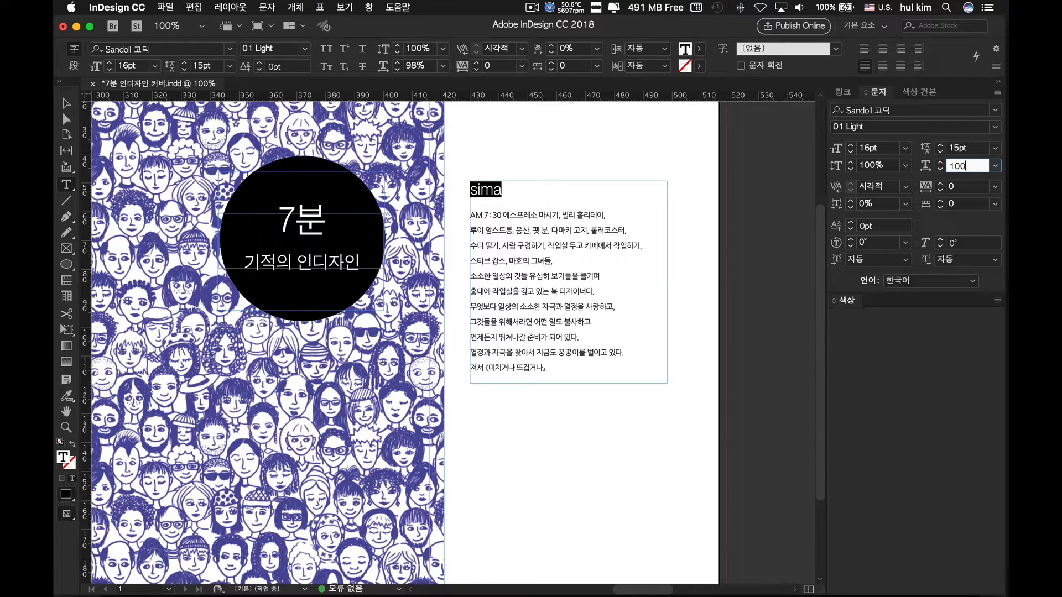
left_click(66, 102)
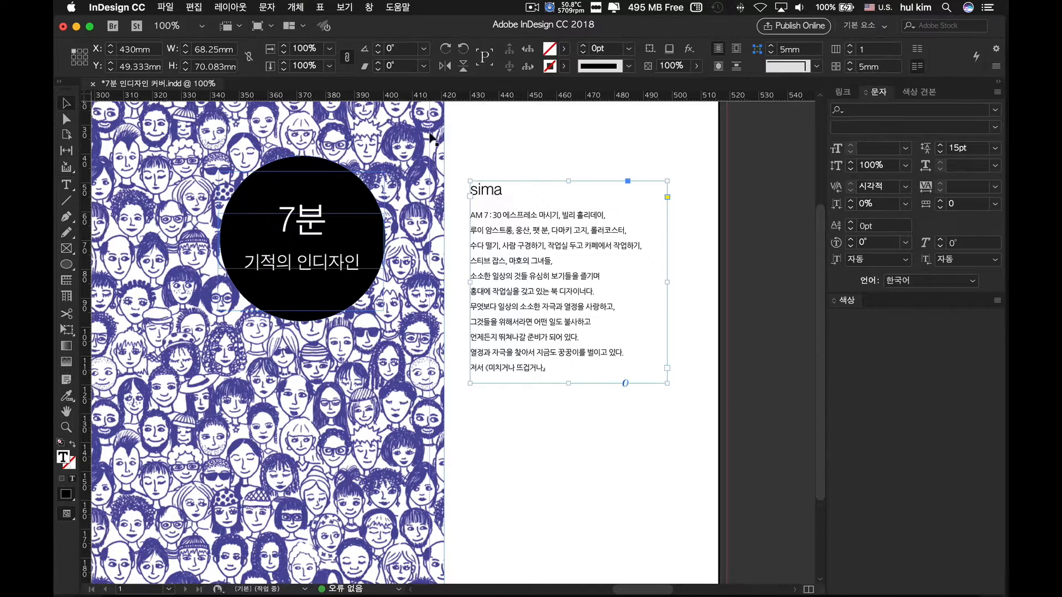
left_click(703, 286)
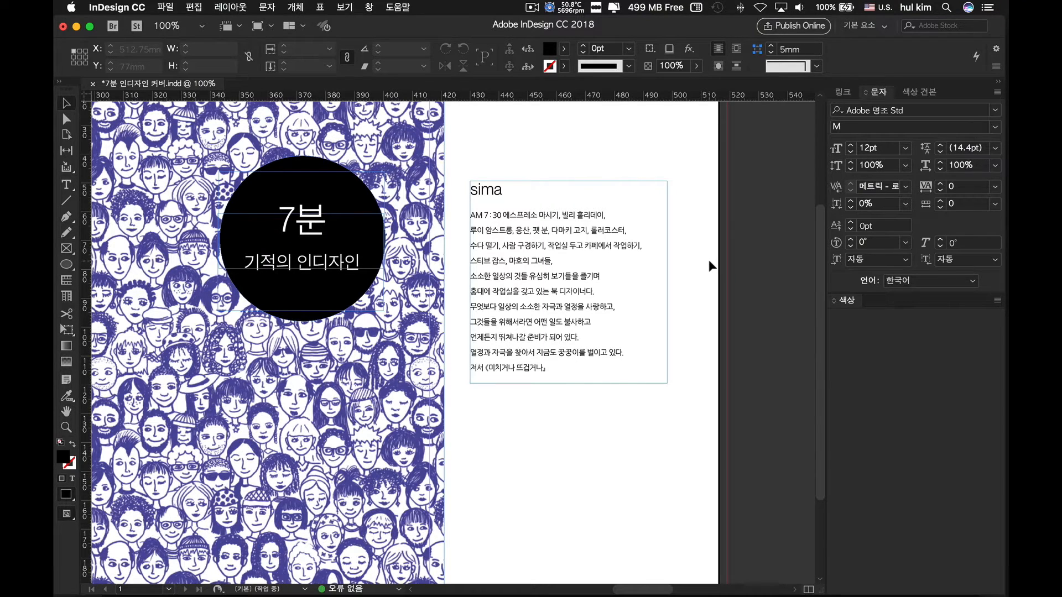
- Move the author introduction text frame slightly lower on the flap and closer to the front cover
key("super+minus")
left_click(474, 318)
left_click_drag(478, 316, 474, 324)
left_click(636, 307)
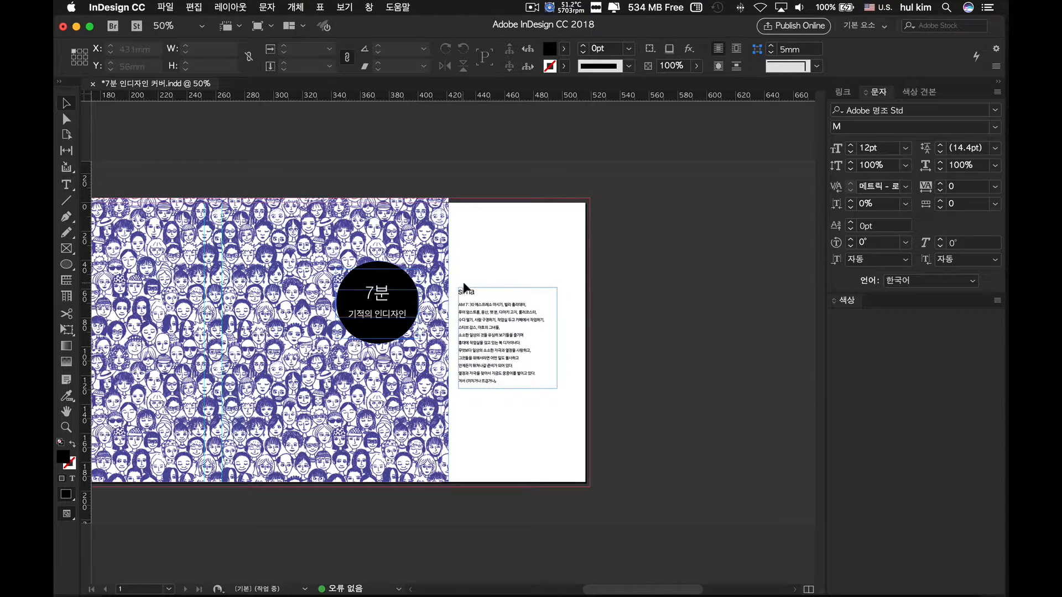
- Paste the group of book description text frames onto the back cover at about X 112 mm, Y 22 mm
scroll(482, 291, "left", 5)
scroll(332, 268, "left", 7)
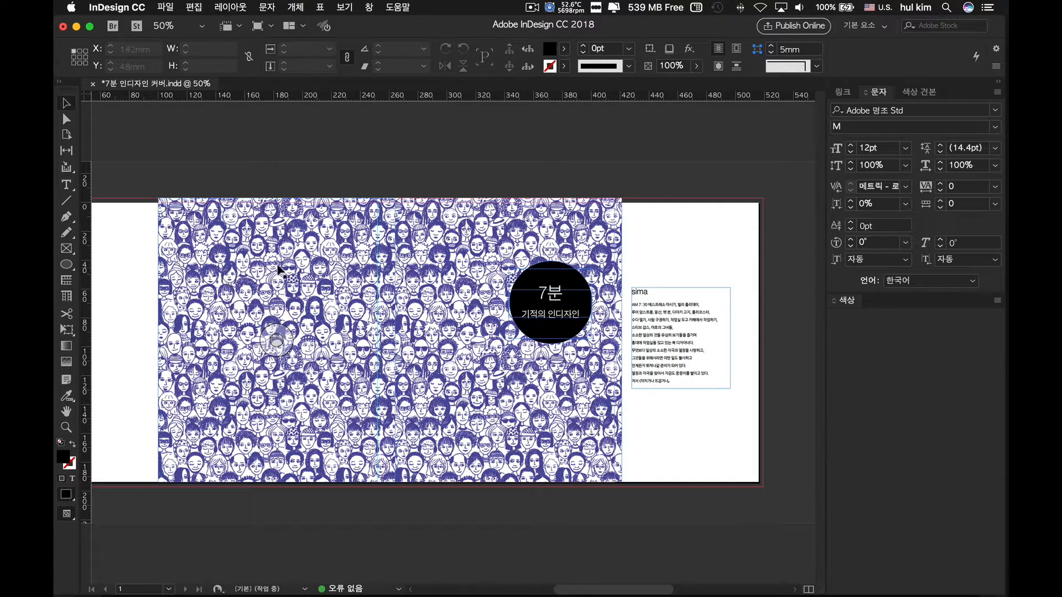
left_click(270, 238)
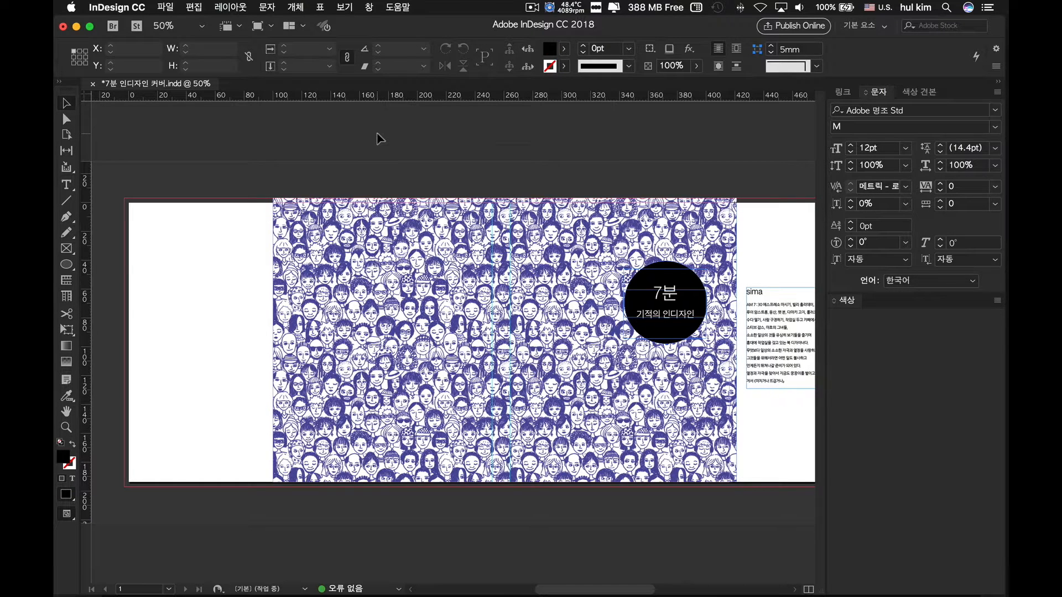
left_click(366, 235)
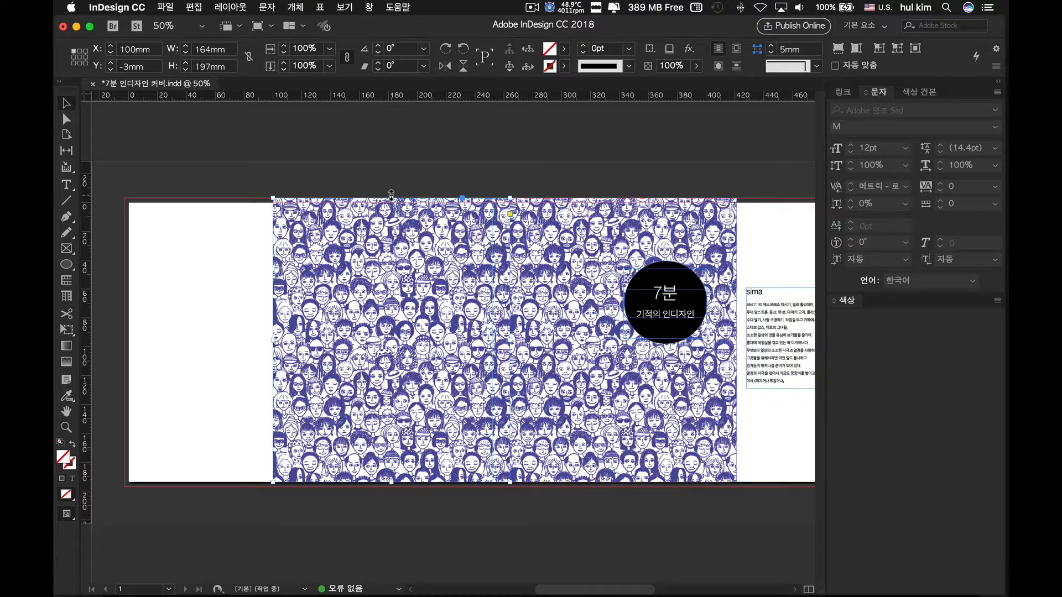
key("super+v")
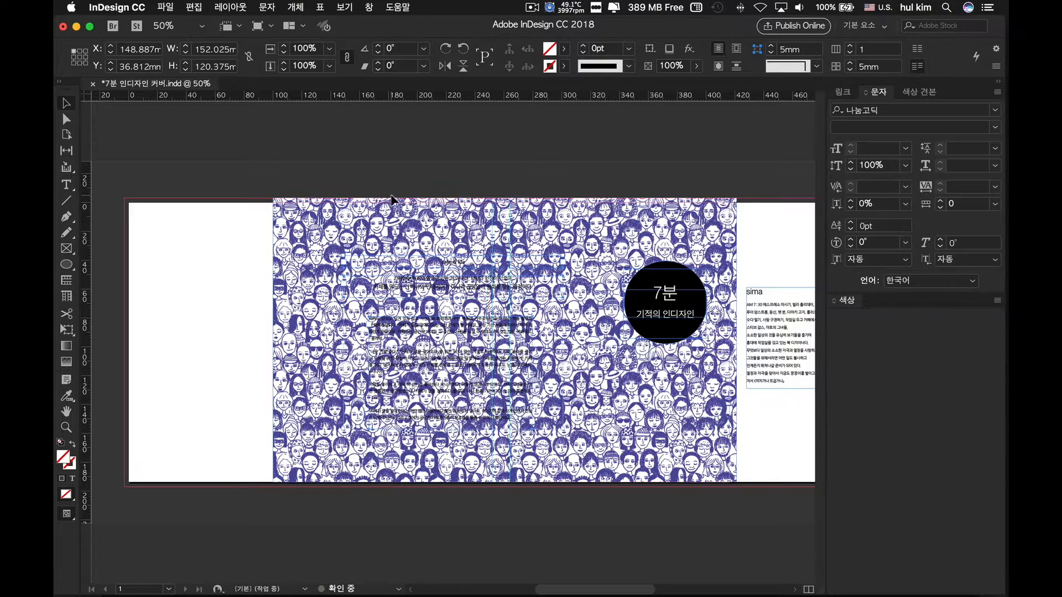
left_click_drag(427, 289, 375, 269)
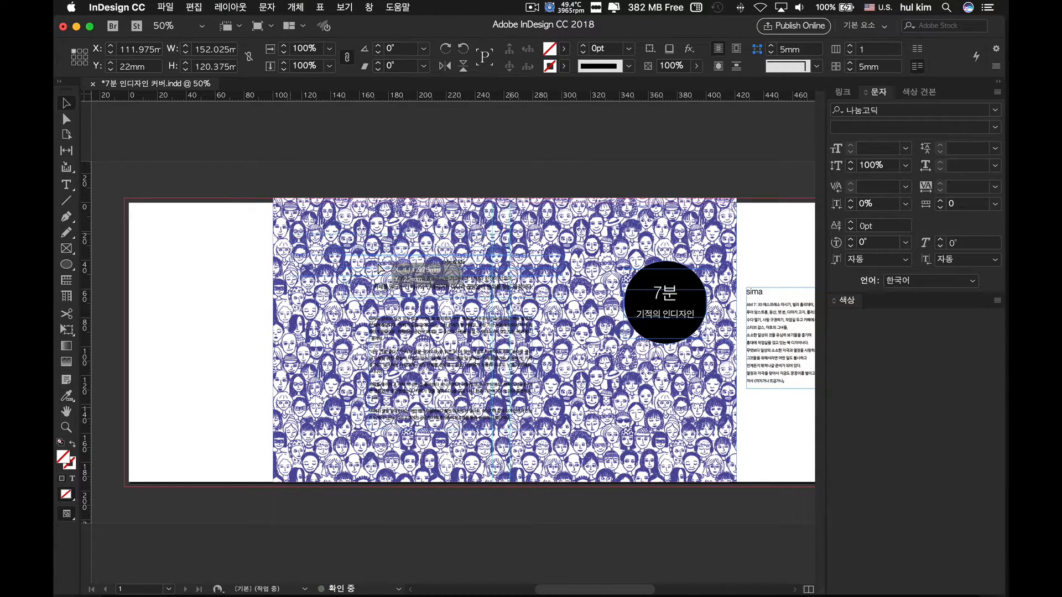
- Crop the back cover's face pattern from its upper edge to a 32 mm high strip along the bottom of the cover
left_click(388, 183)
left_click(390, 209)
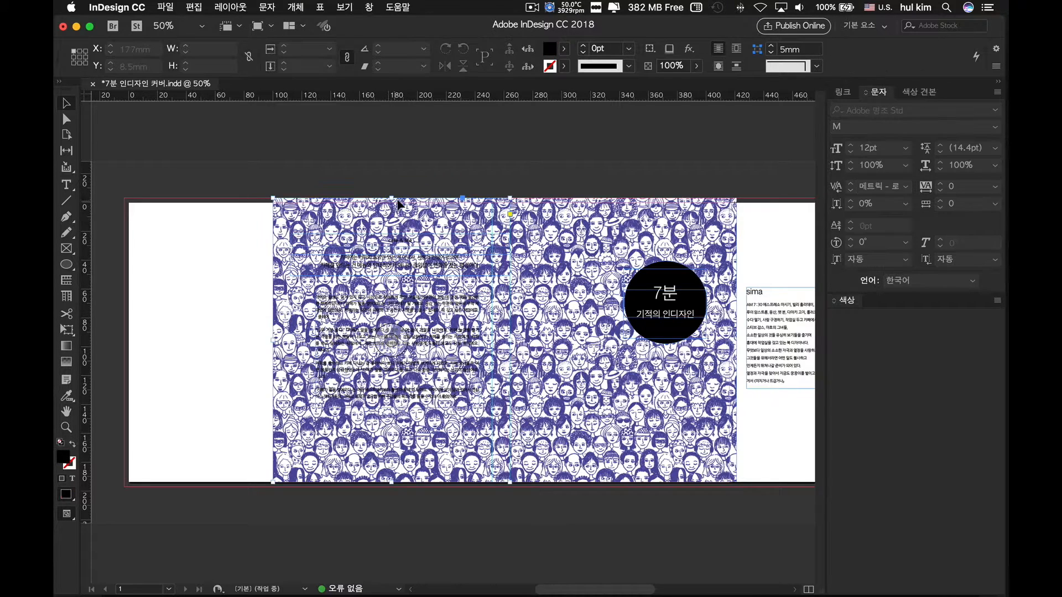
left_click_drag(392, 198, 391, 436)
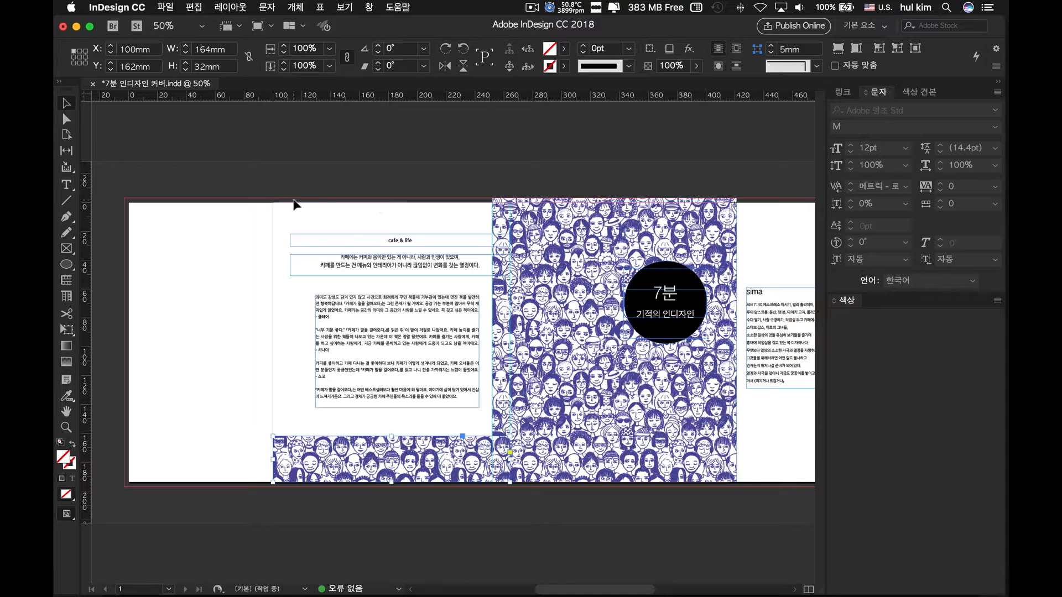
- Move the three description text frames together until the wide frames start at the back cover's left edge, X 100 mm
key("super+equal")
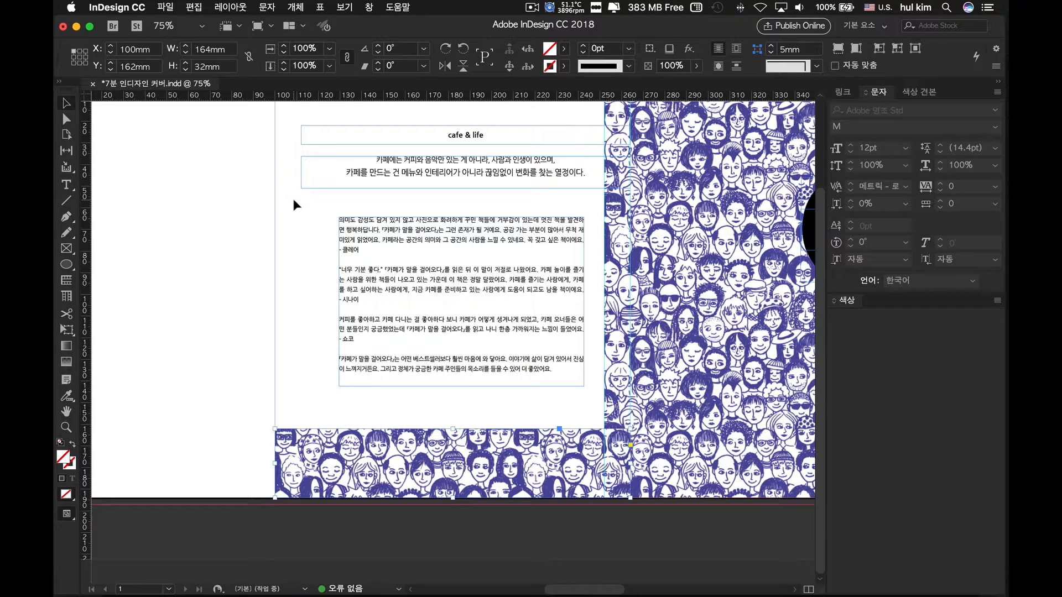
left_click(435, 139)
left_click(445, 185, "shift")
left_click_drag(448, 224, 423, 223)
left_click(224, 176)
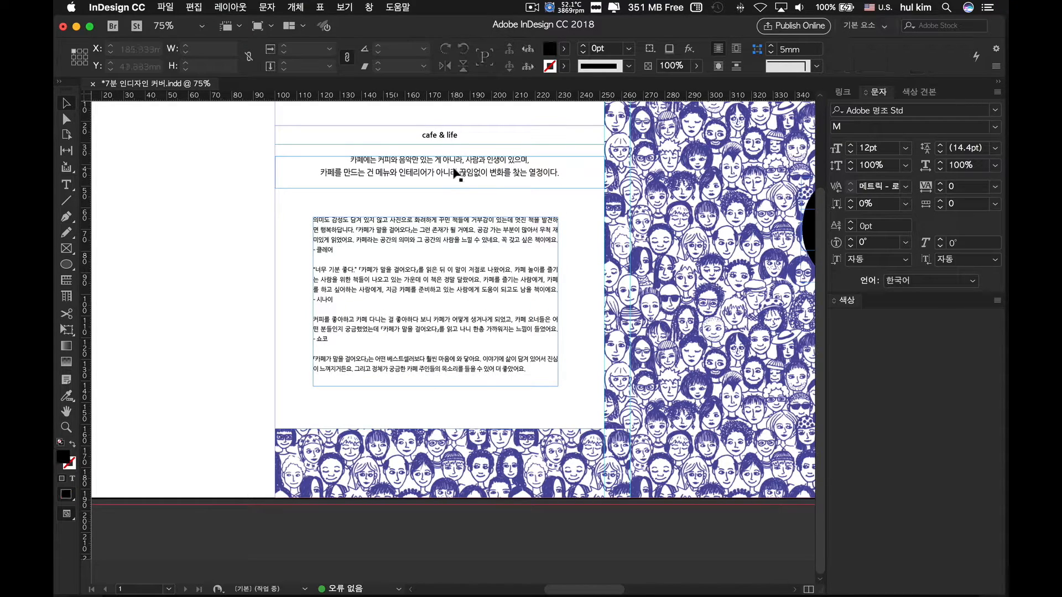
- Replace the back cover heading "cafe & life" with "indesign" and lower its text frame to Y 23 mm
triple_click(434, 134)
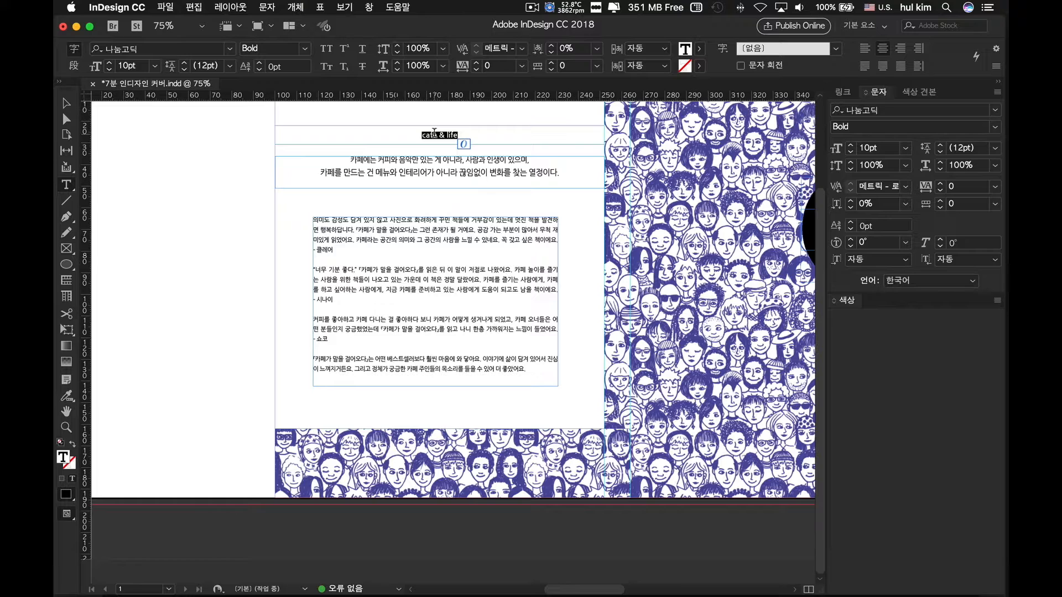
type("indesign")
left_click(65, 104)
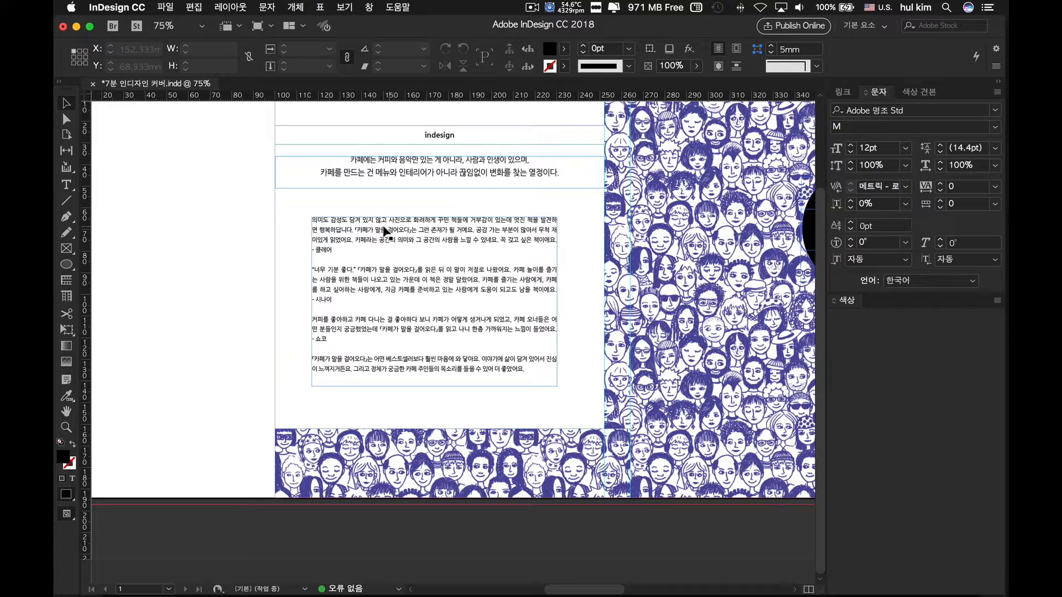
left_click(445, 135)
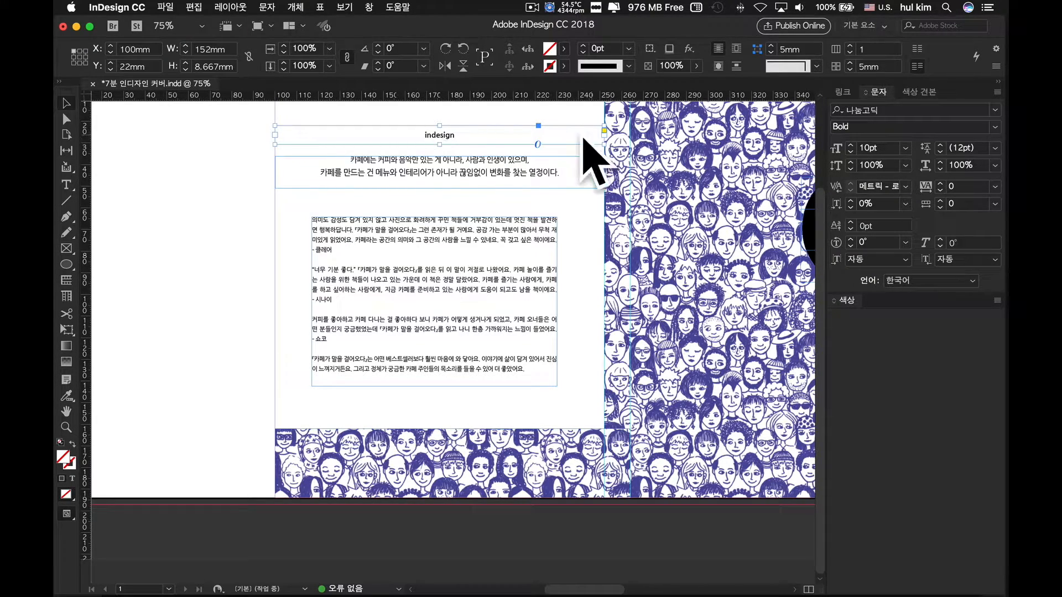
scroll(451, 193, "up", 2)
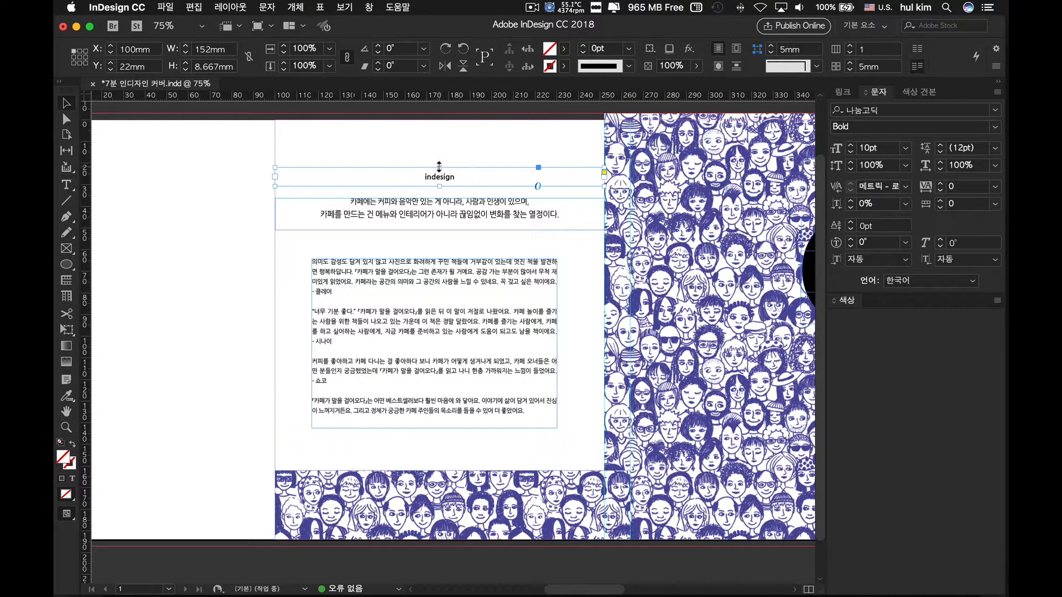
left_click_drag(443, 176, 444, 177)
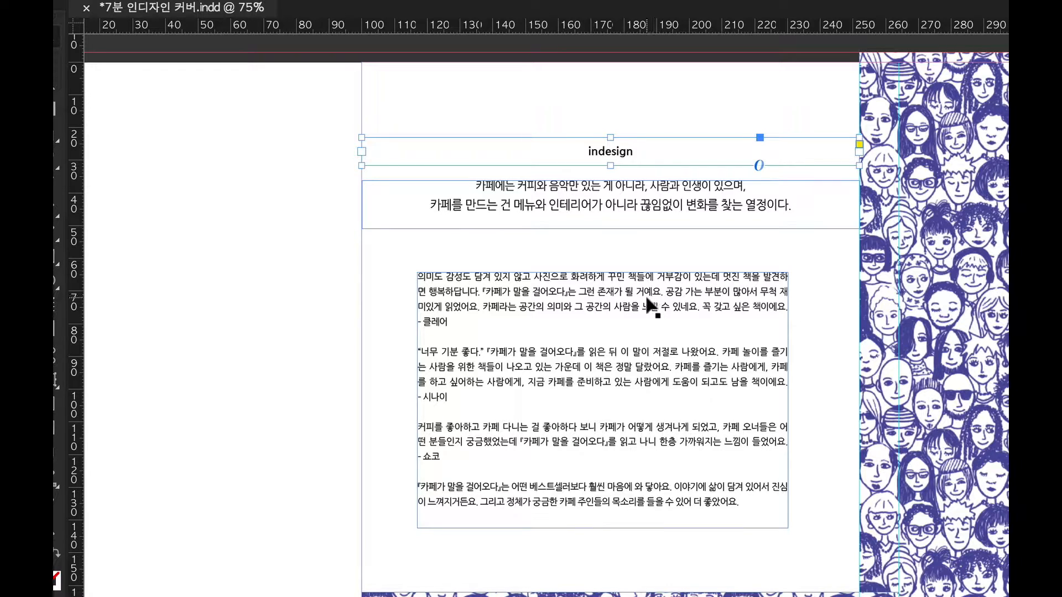
- Shift the review text frame slightly right and place a vertical guide through the centre of the tagline frame above it
mouse_move(626, 292)
left_mouse_down()
mouse_move(641, 290)
mouse_move(636, 281)
left_mouse_up()
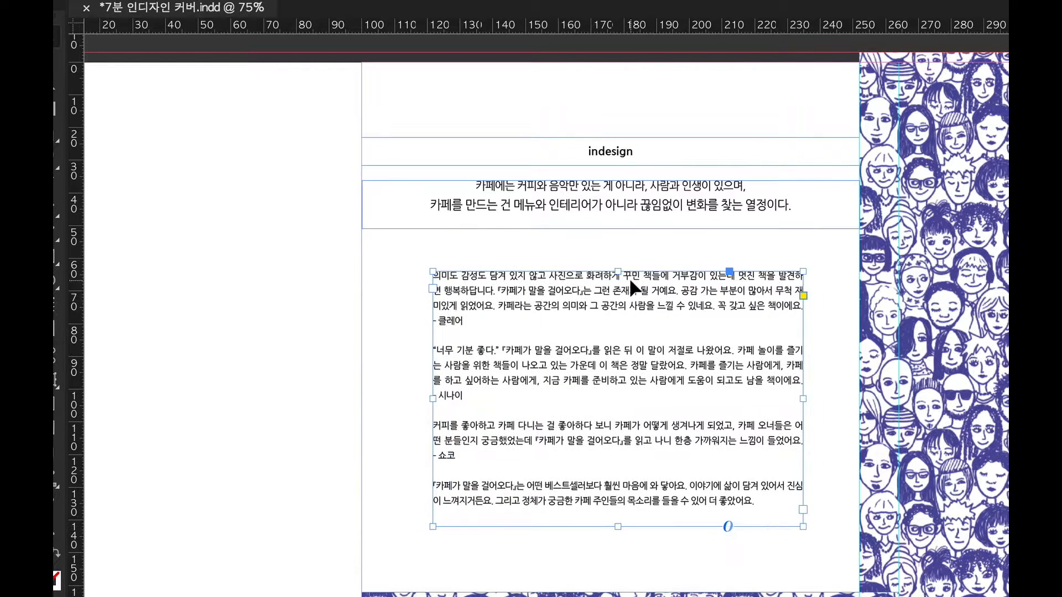
left_click(610, 185)
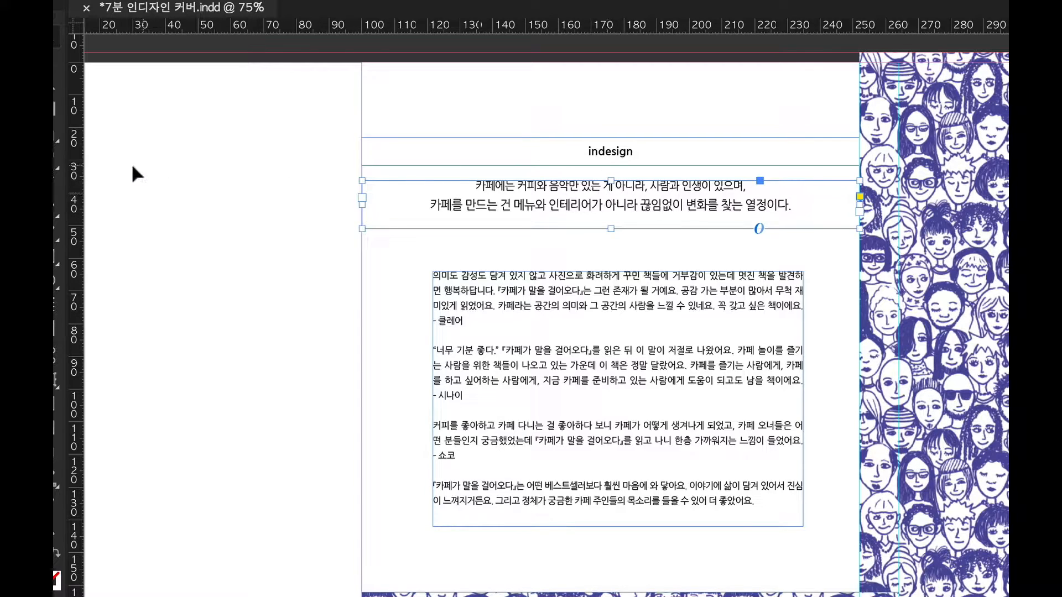
left_click_drag(76, 147, 609, 197)
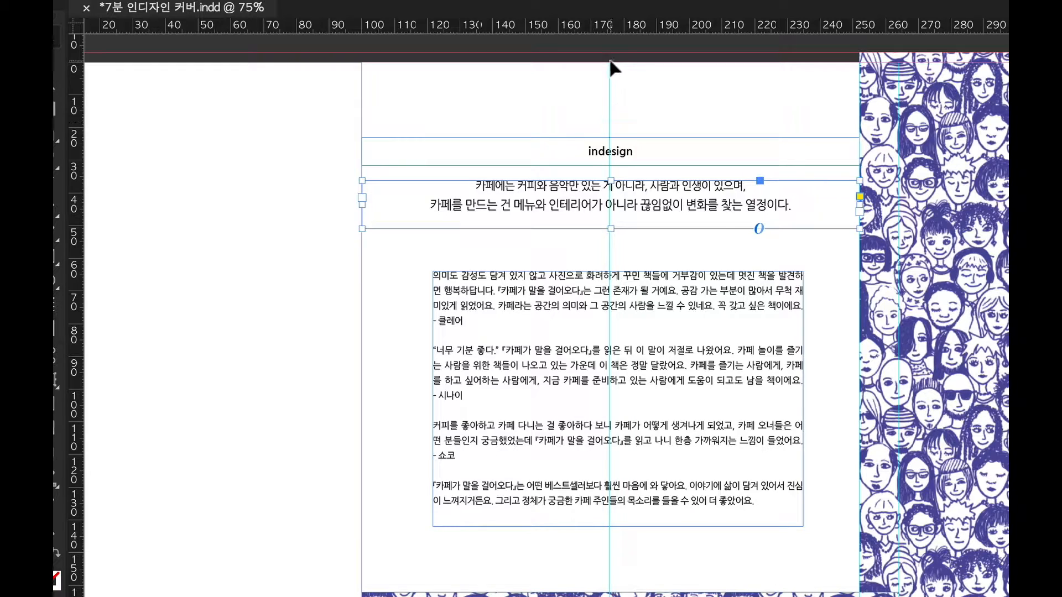
- Nudge the review text frame left to X 119.667 mm so it is centred on the vertical guide
left_click(644, 298)
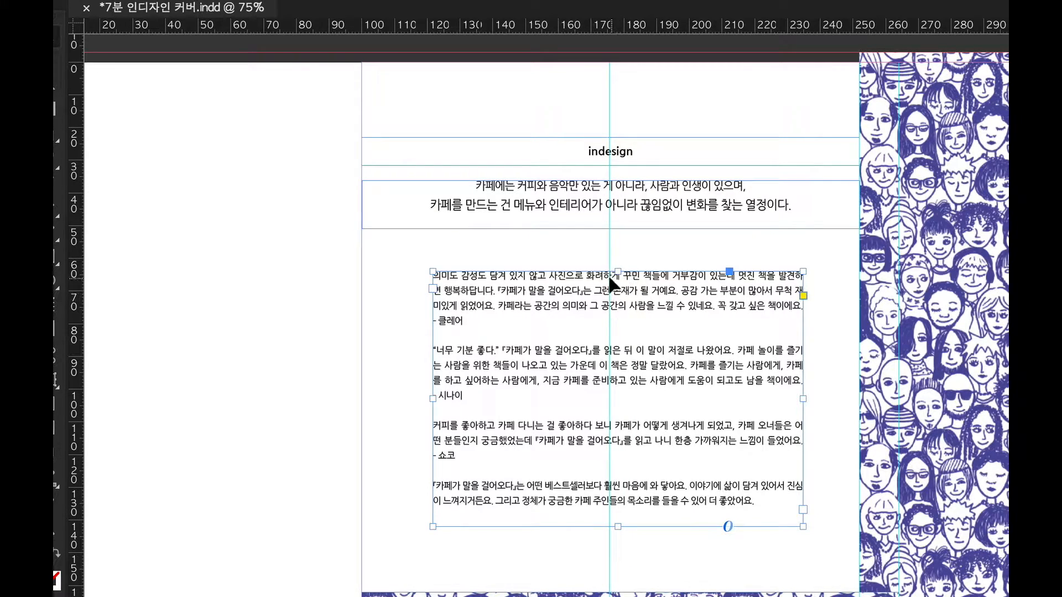
key("Left")
key("Left")
key("Left")
key("Left")
key("Left")
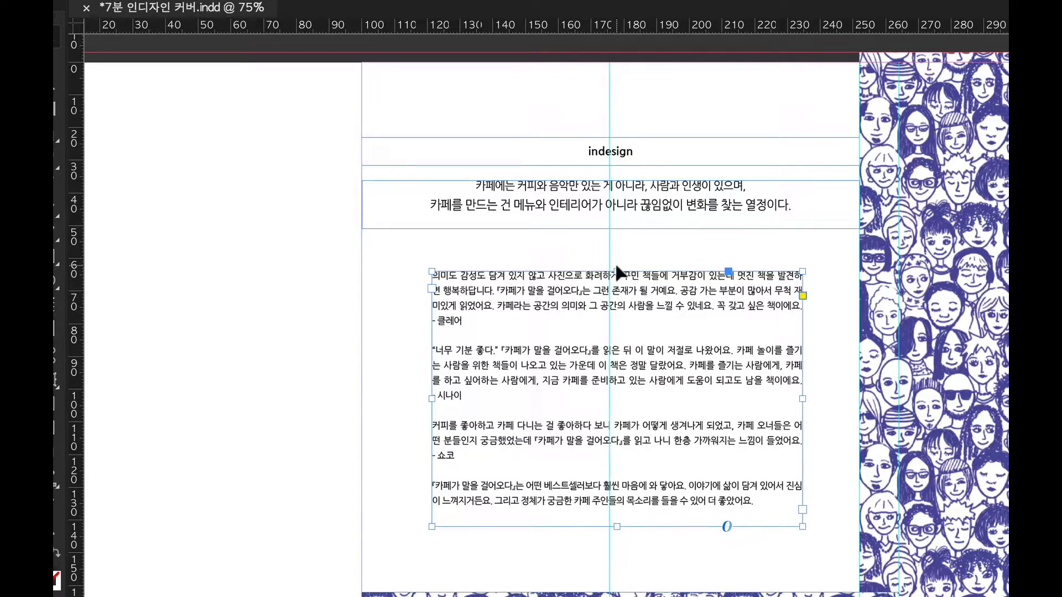
key("Left")
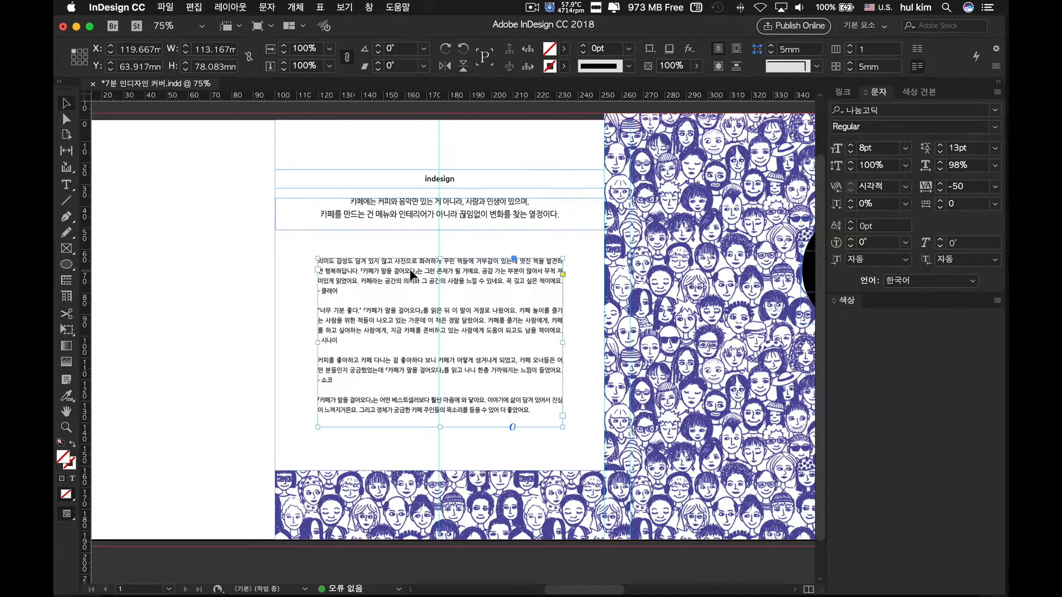
left_click(196, 230)
- Extend the back cover's face pattern strip upward to the page's top edge, making it 194 mm high
left_click(349, 491)
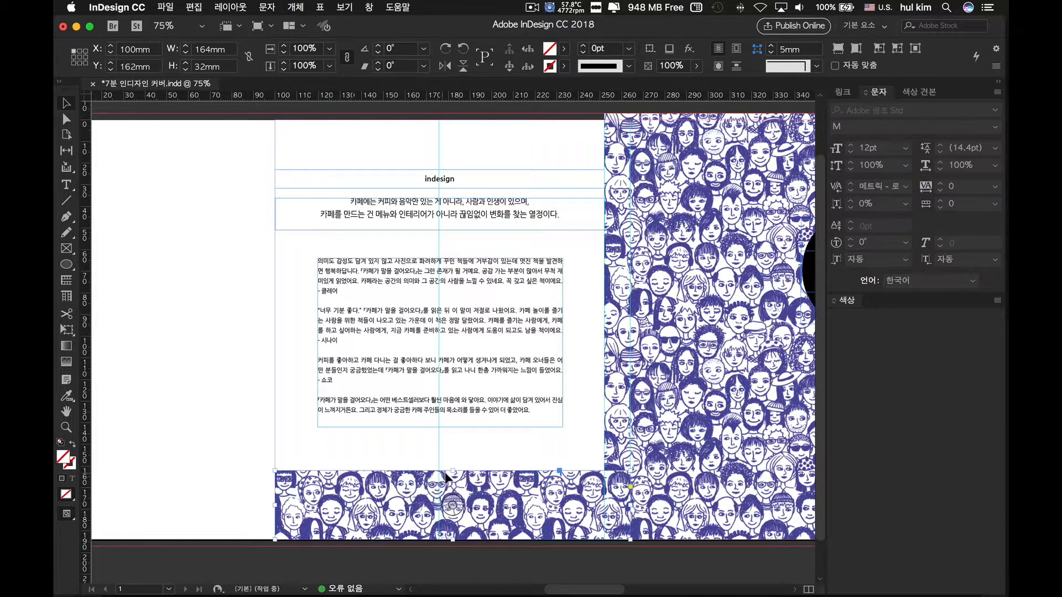
left_click_drag(453, 470, 436, 120)
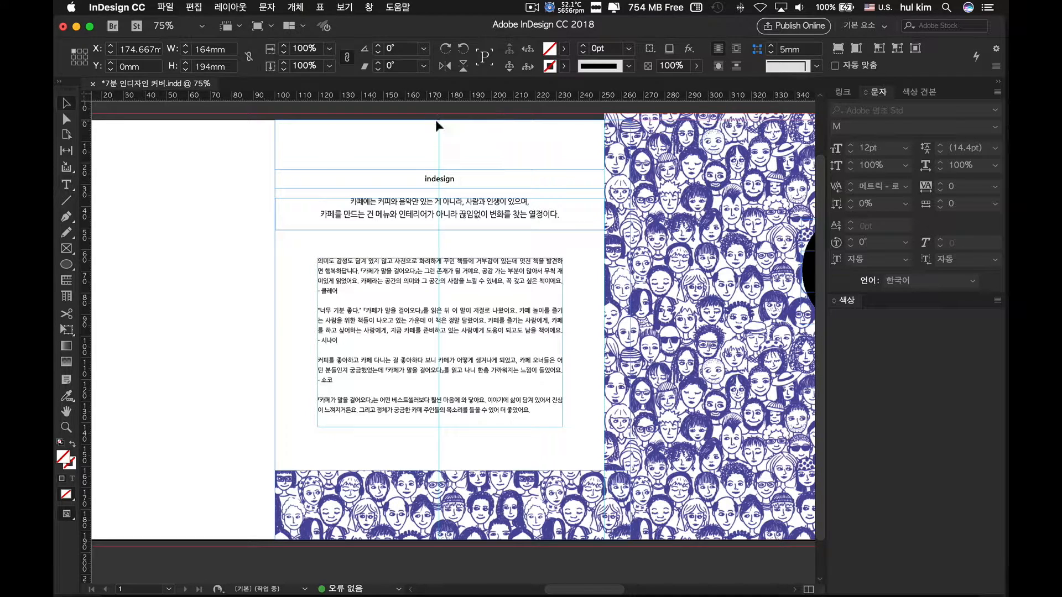
left_click(251, 163)
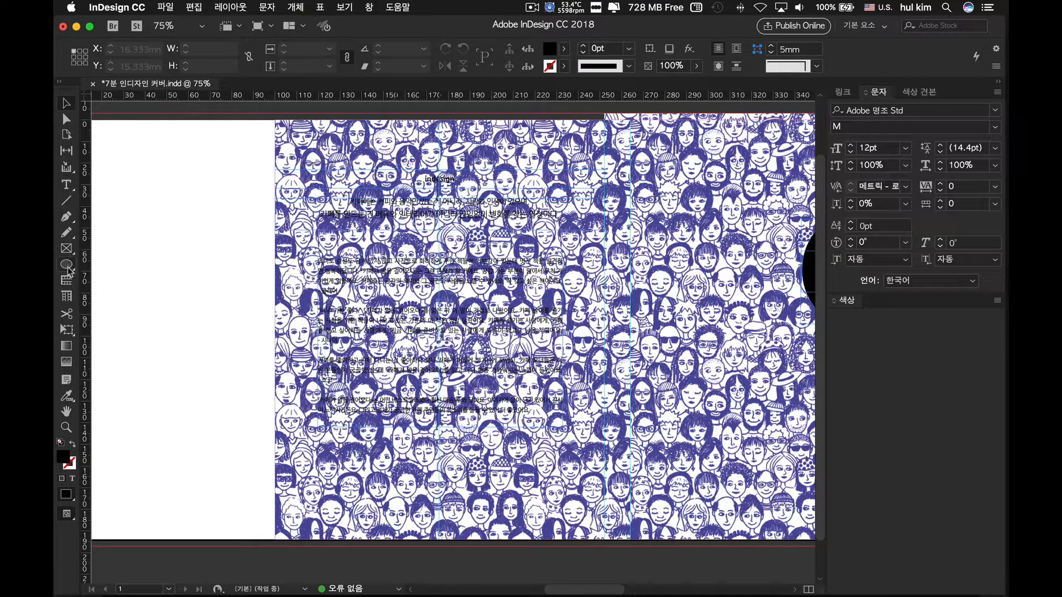
- Draw a rectangle about 111 × 153 mm over the back cover's text and fill it with the white swatch 하양
left_click_drag(66, 266, 109, 269)
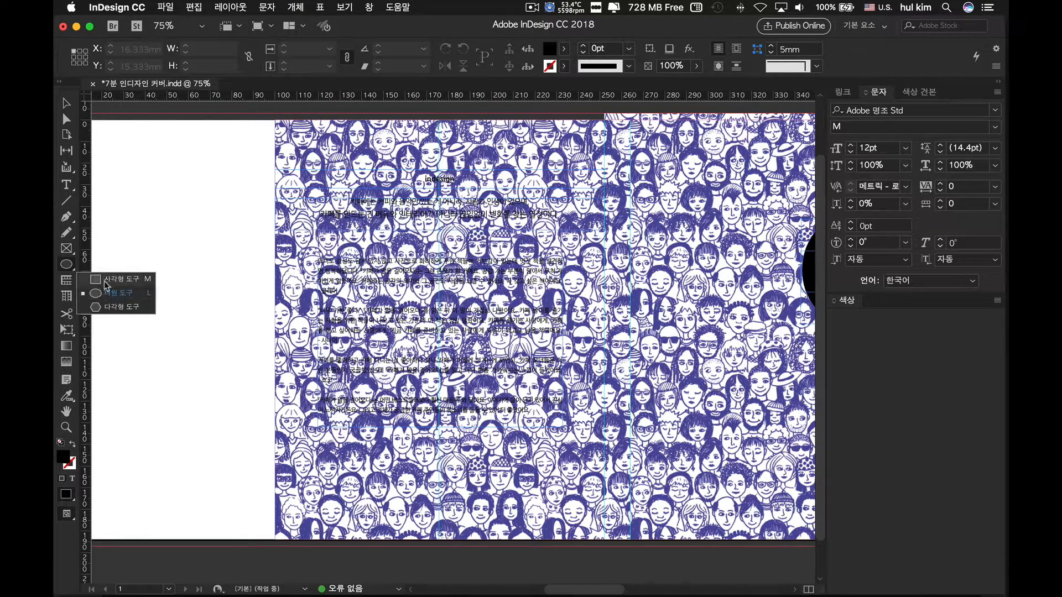
left_click(117, 279)
left_click_drag(338, 160, 581, 491)
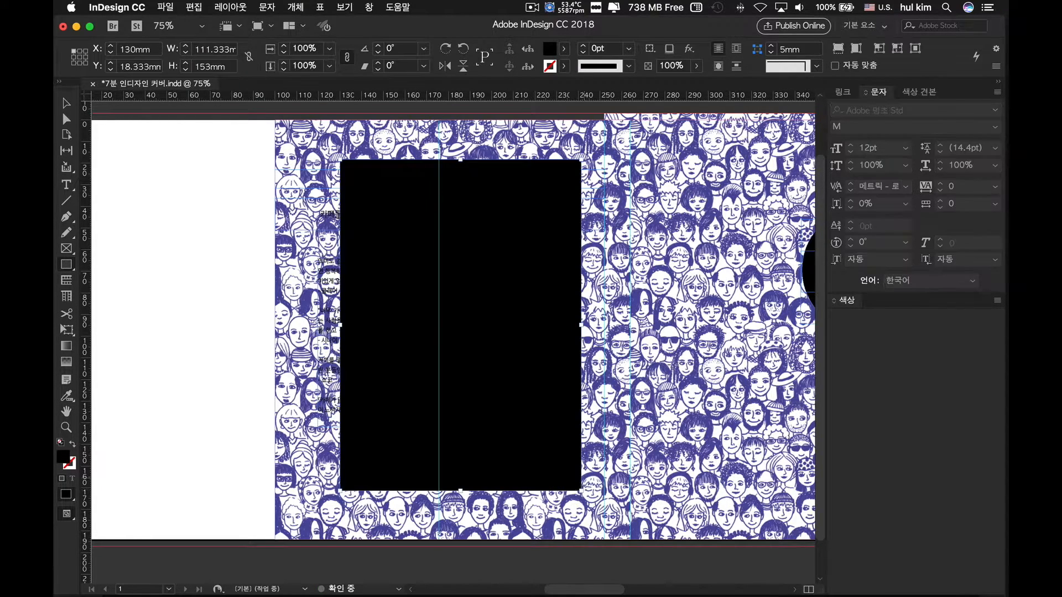
left_click(907, 92)
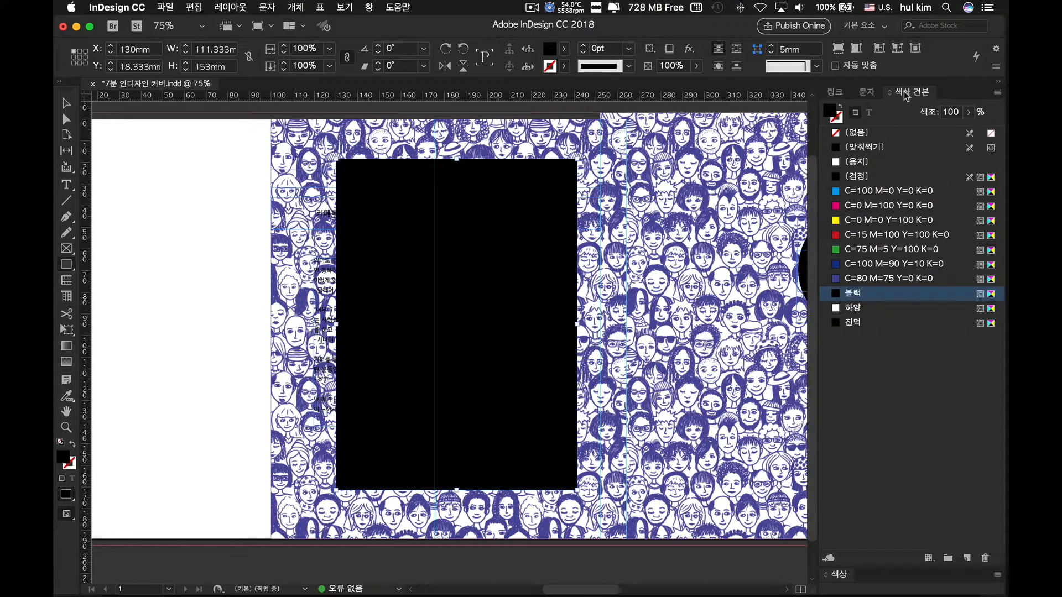
left_click(866, 308)
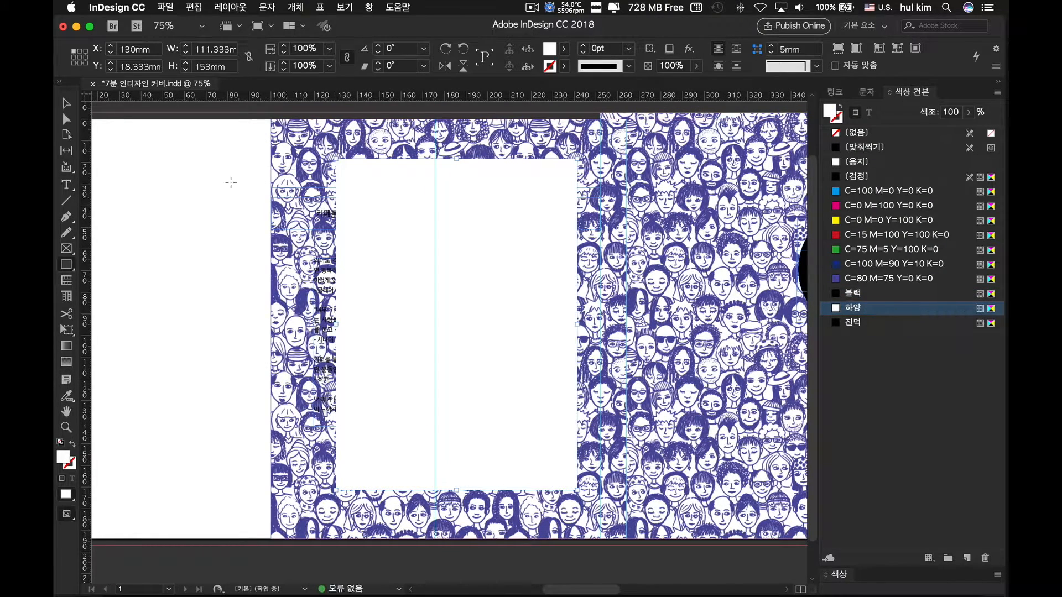
key("v")
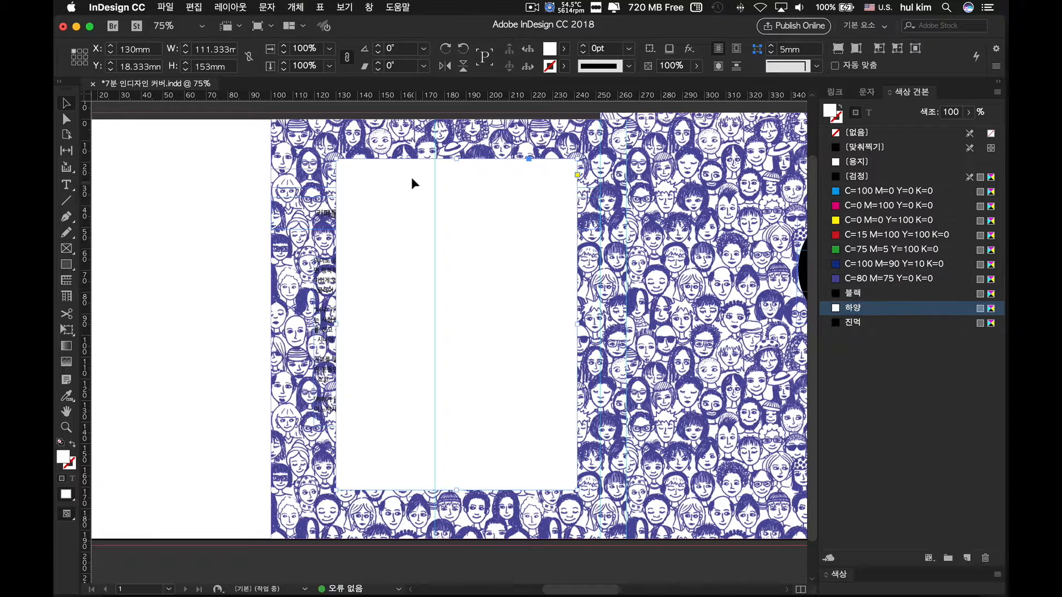
- Bring the tagline and review text frames to the front, above the white rectangle
left_click(326, 217)
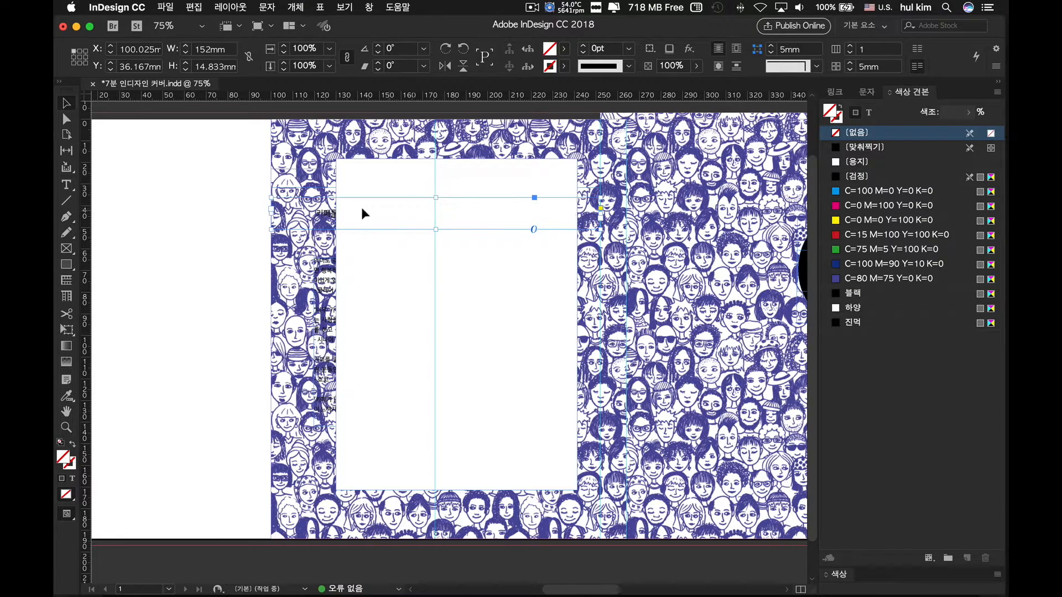
right_click(538, 213)
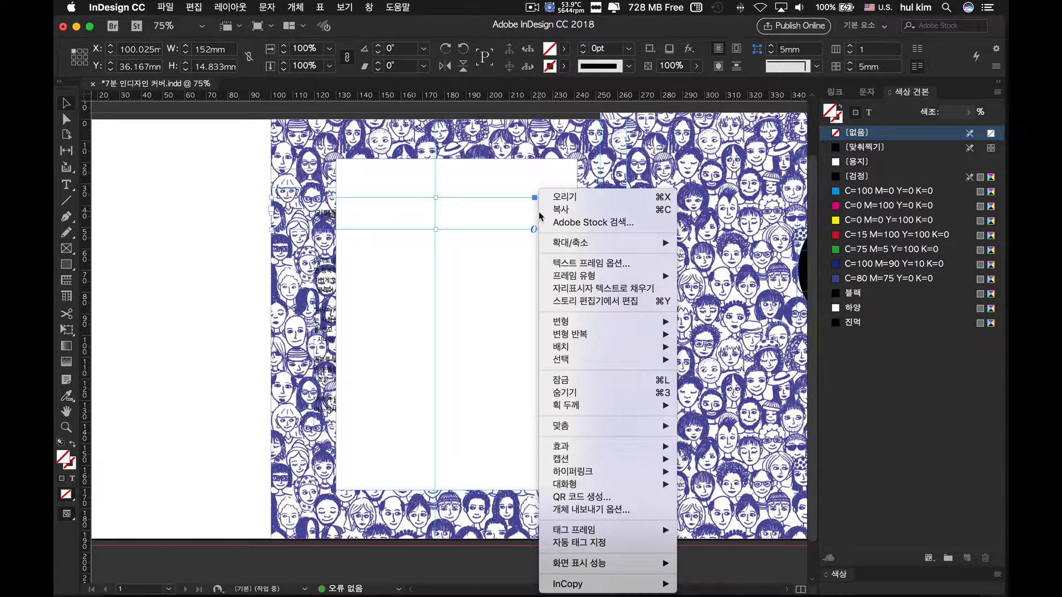
mouse_move(602, 347)
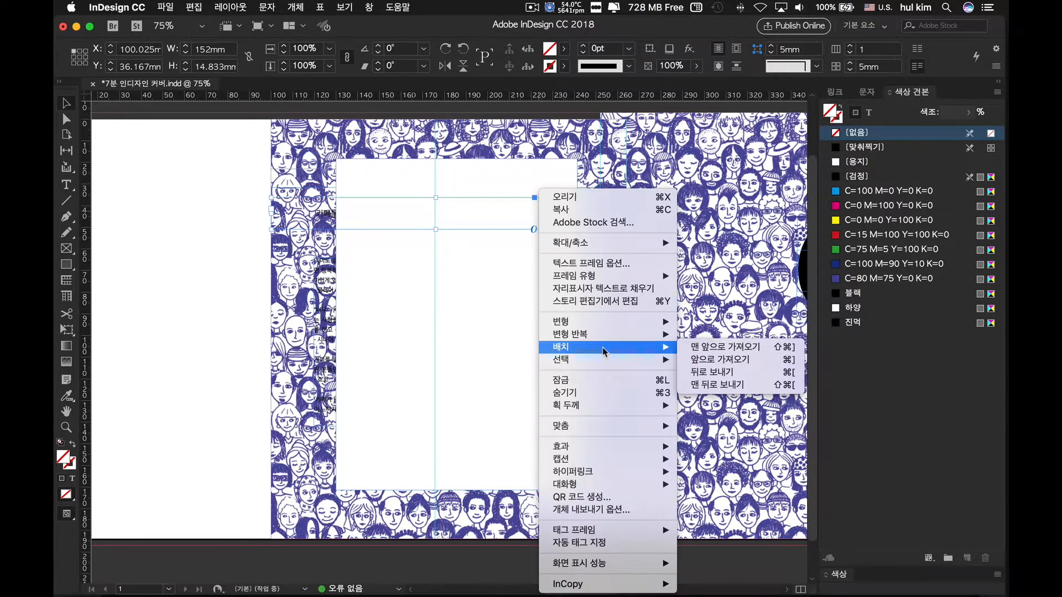
left_click(751, 348)
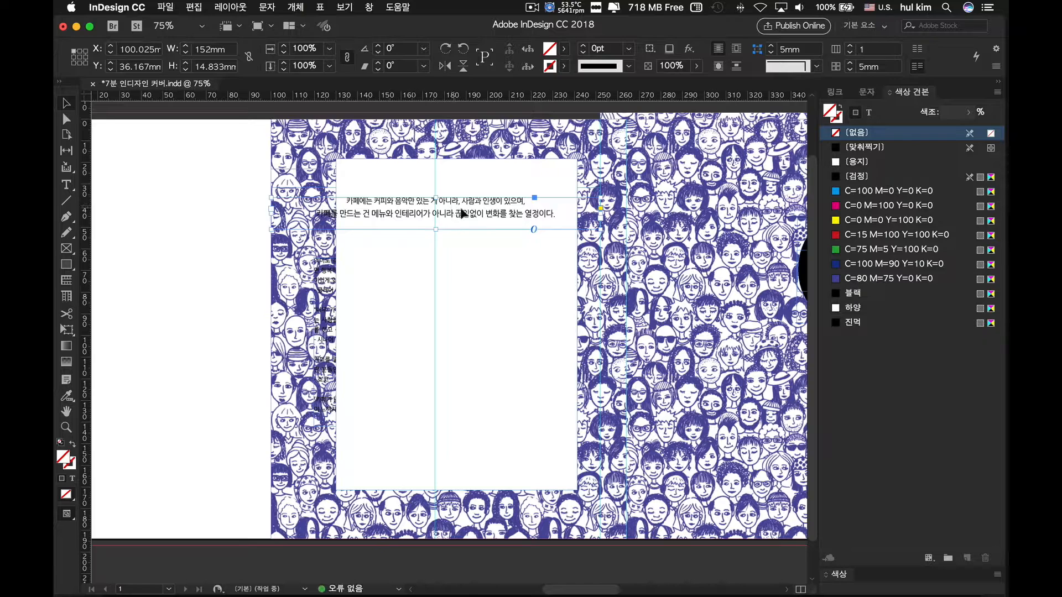
left_click(326, 276)
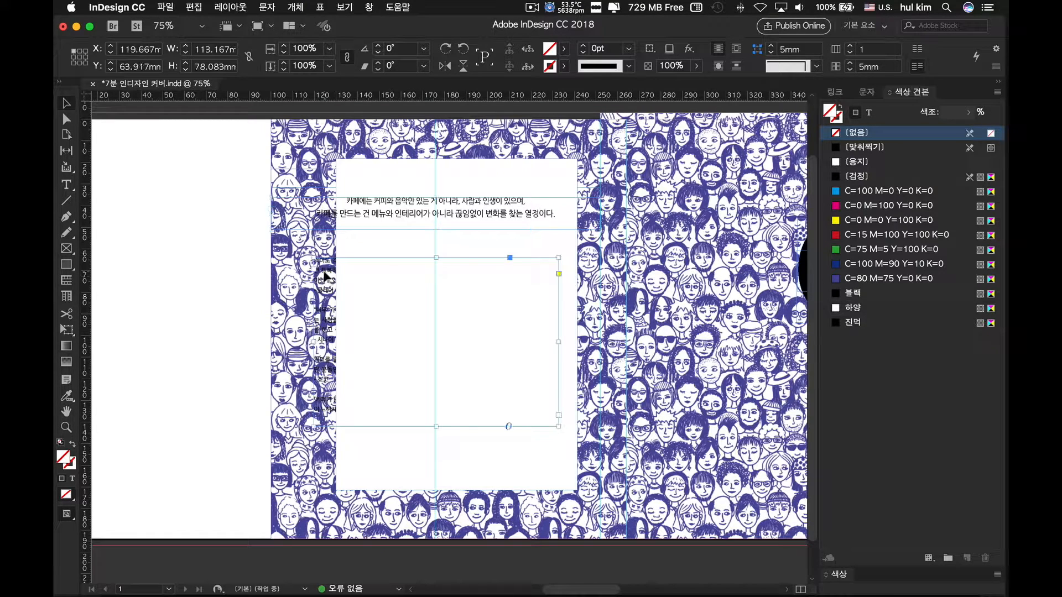
right_click(326, 276)
mouse_move(385, 353)
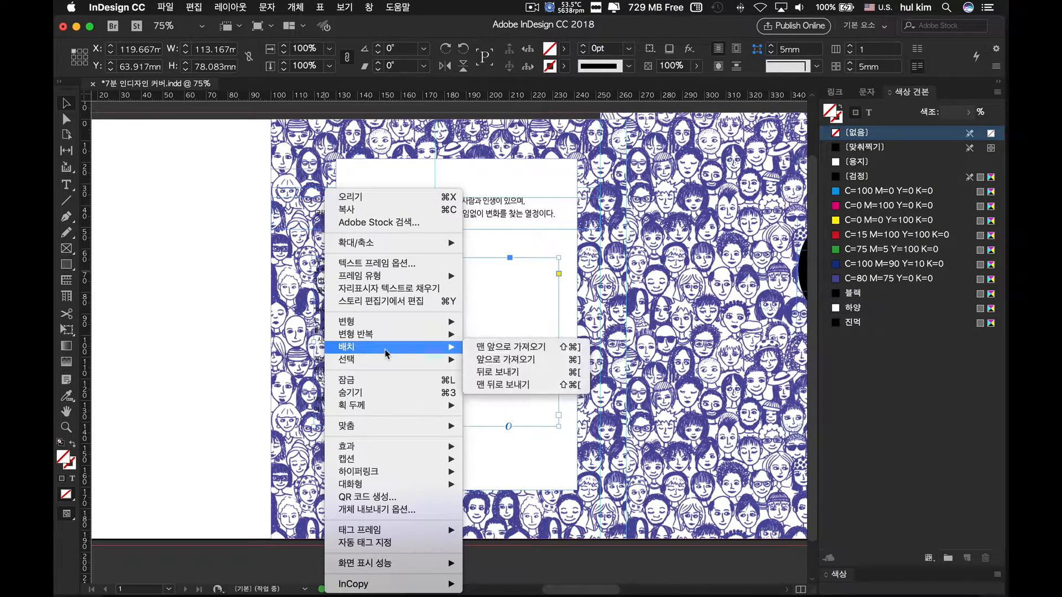
left_click(510, 347)
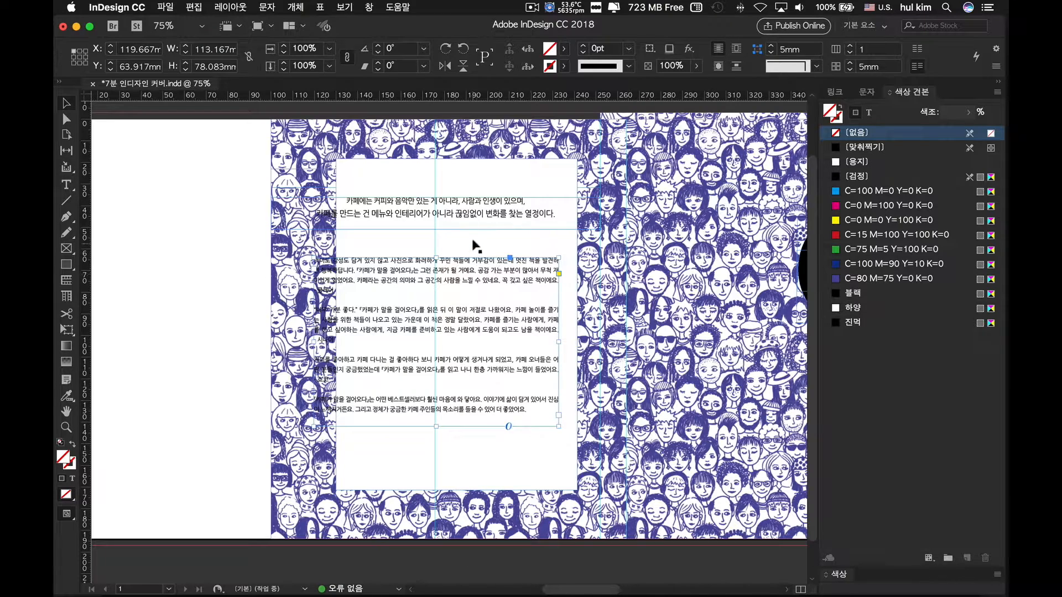
- Bring the "indesign" heading frame to the front, above the white rectangle
left_click(342, 176)
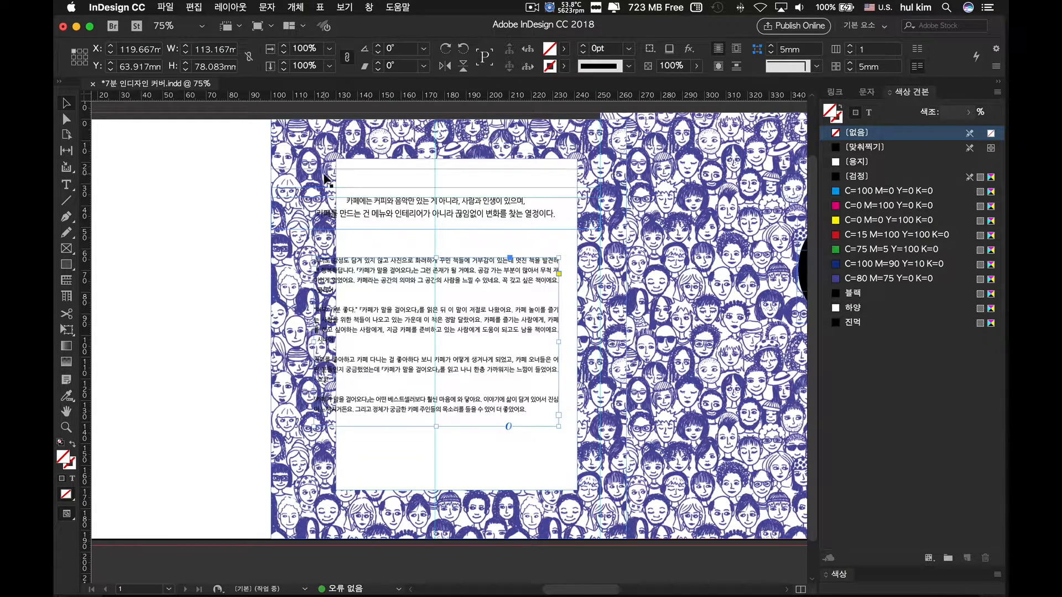
right_click(325, 178)
mouse_move(404, 343)
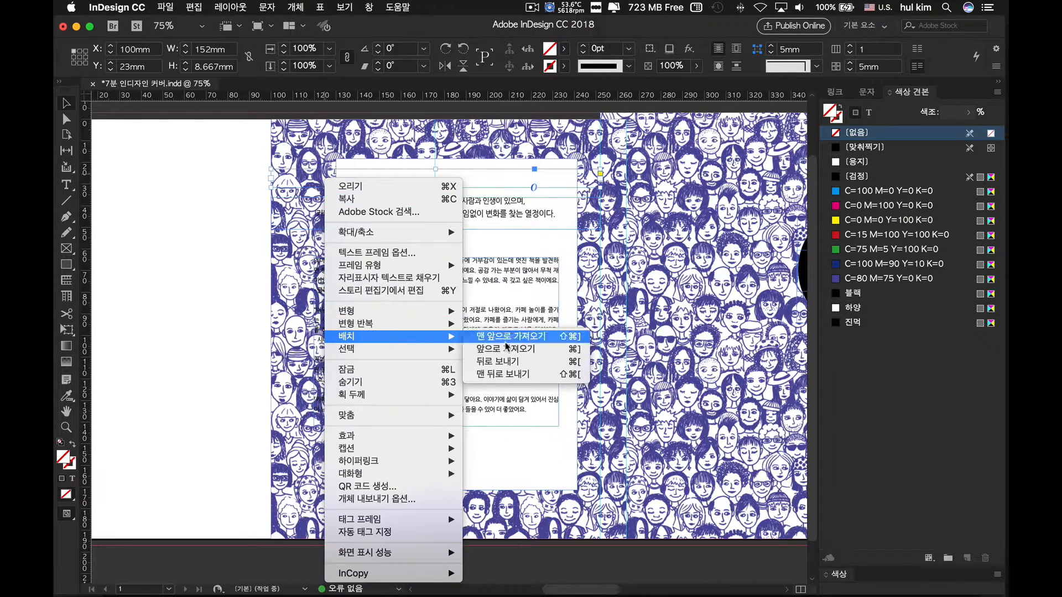
left_click(505, 345)
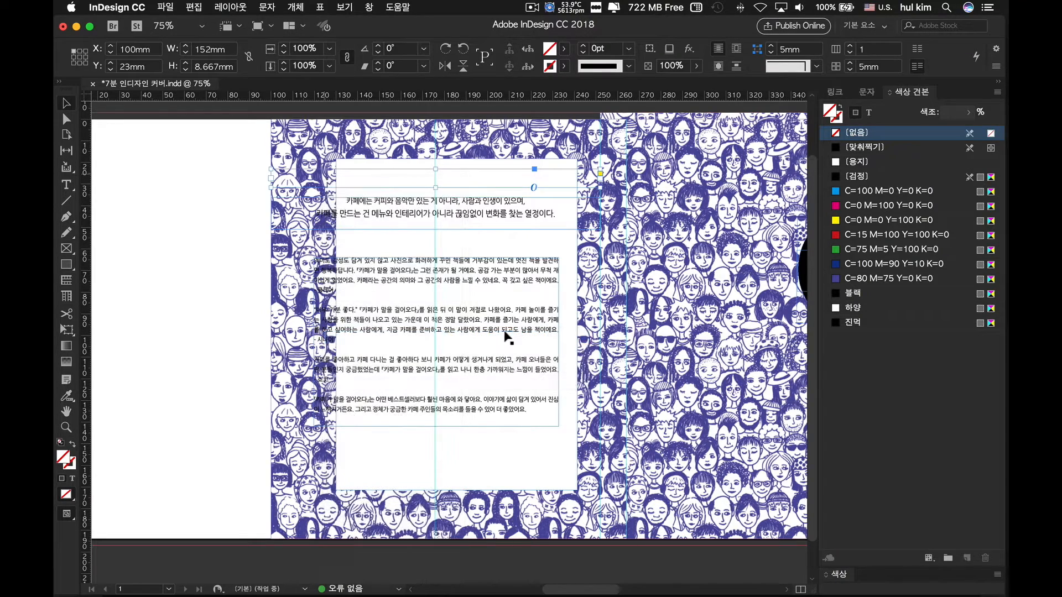
left_click(178, 201)
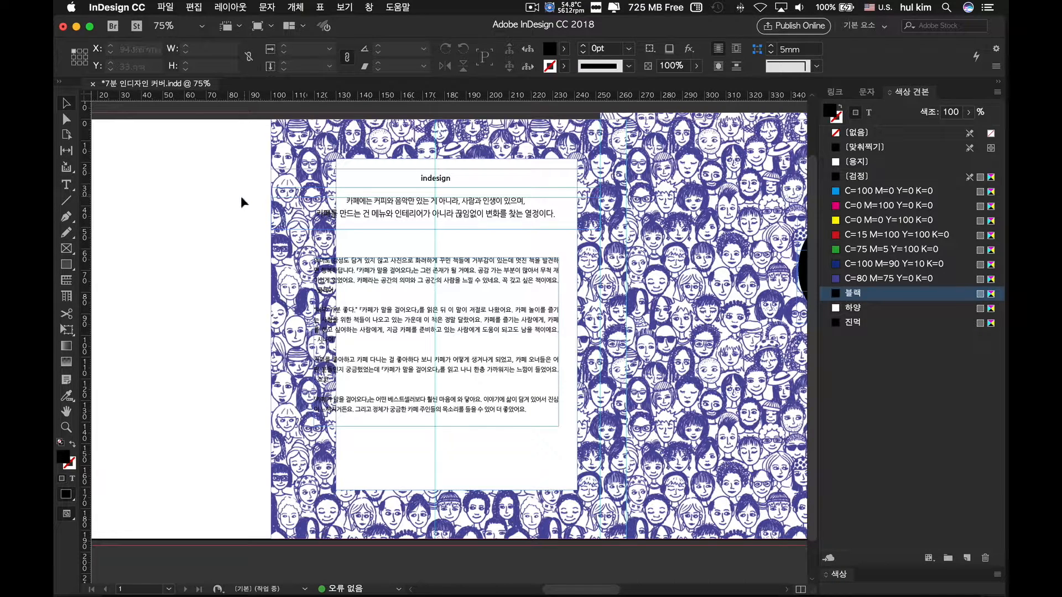
- Move the white rectangle left toward the back cover's vertical guide to centre it behind the text
left_click(313, 343)
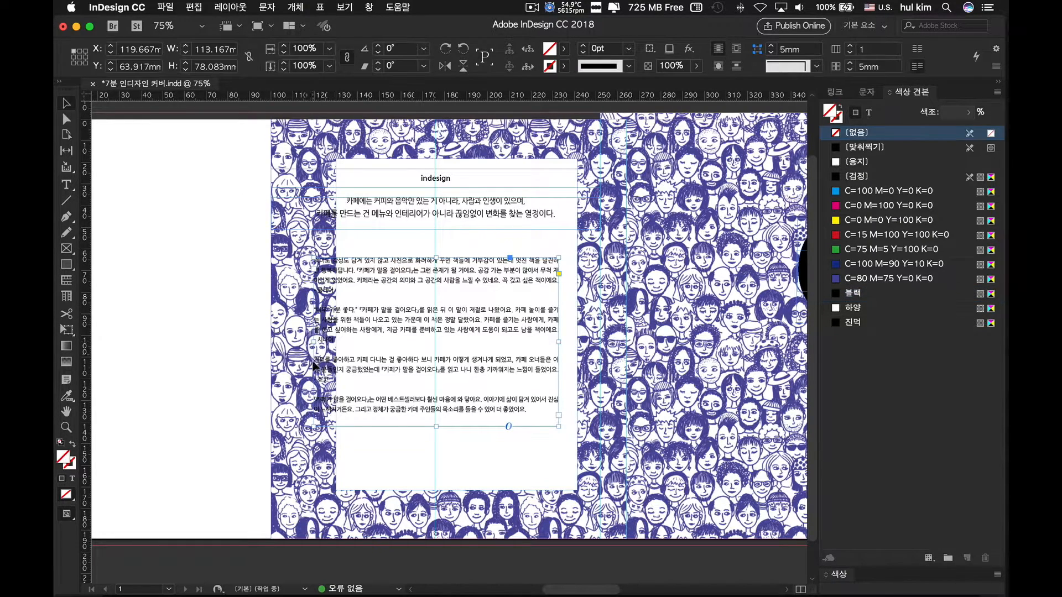
left_click(462, 171)
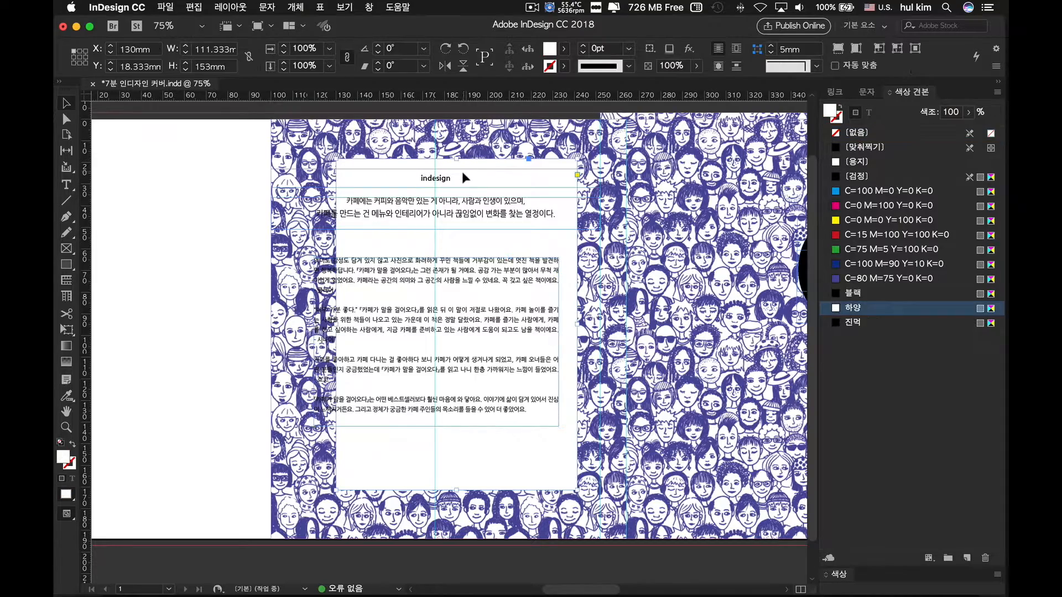
scroll(462, 173, "up", 1)
scroll(463, 173, "up", 4)
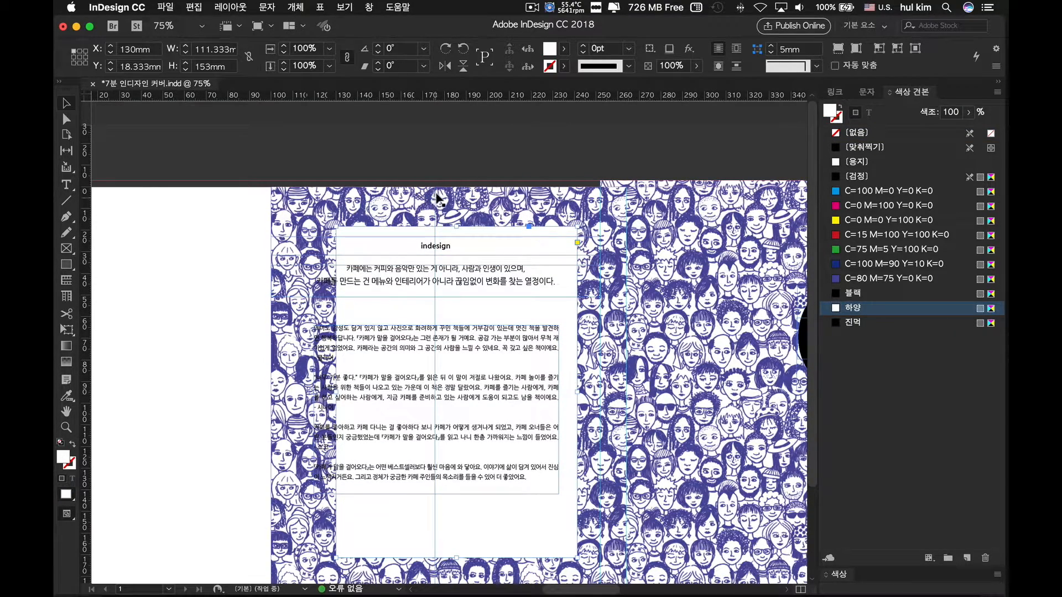
key("super+equal")
key("super+equal")
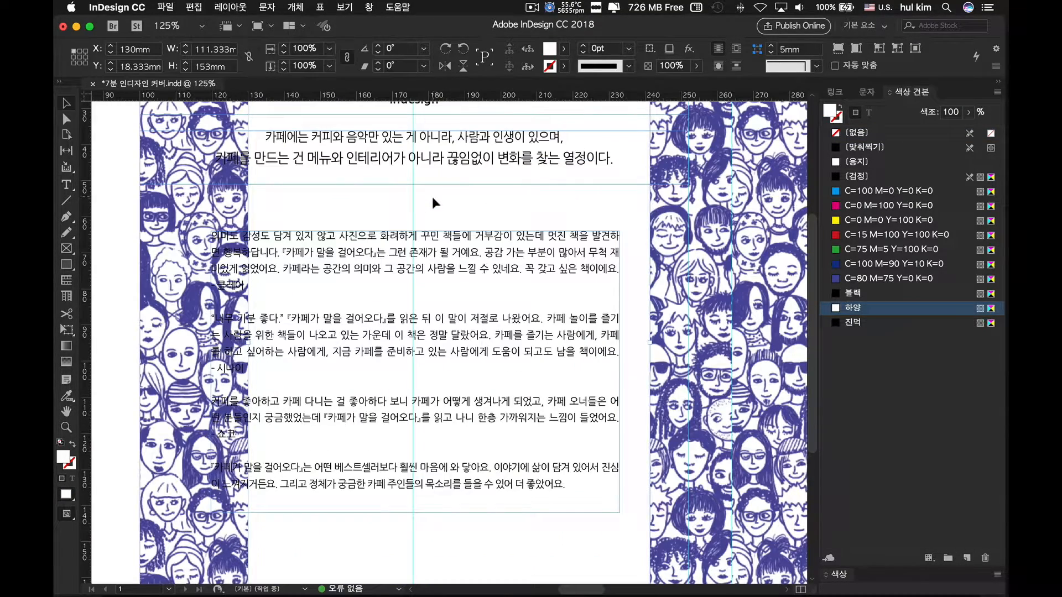
scroll(433, 197, "up", 8)
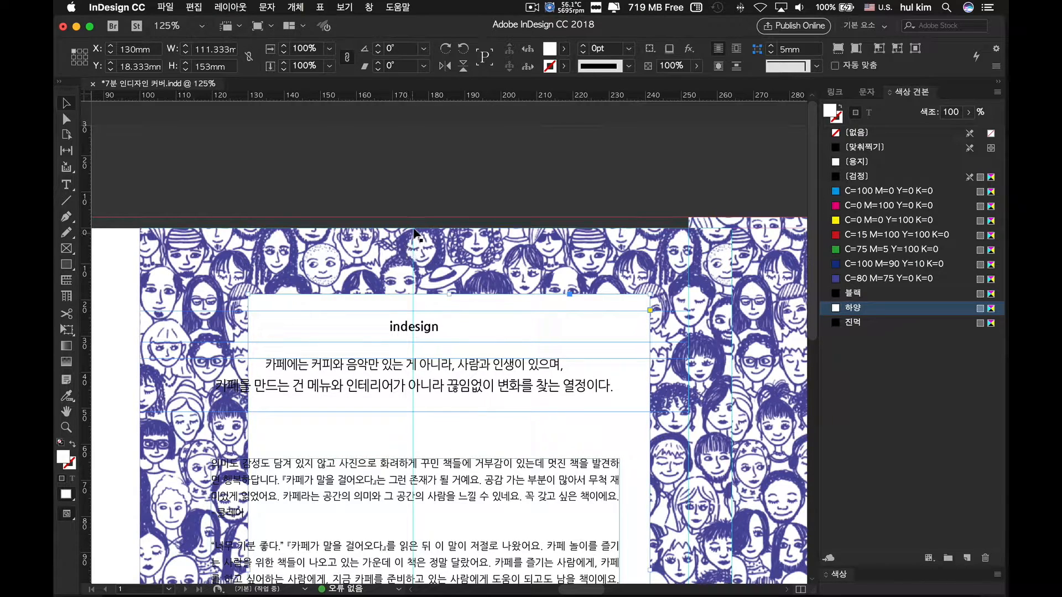
left_click_drag(444, 299, 423, 298)
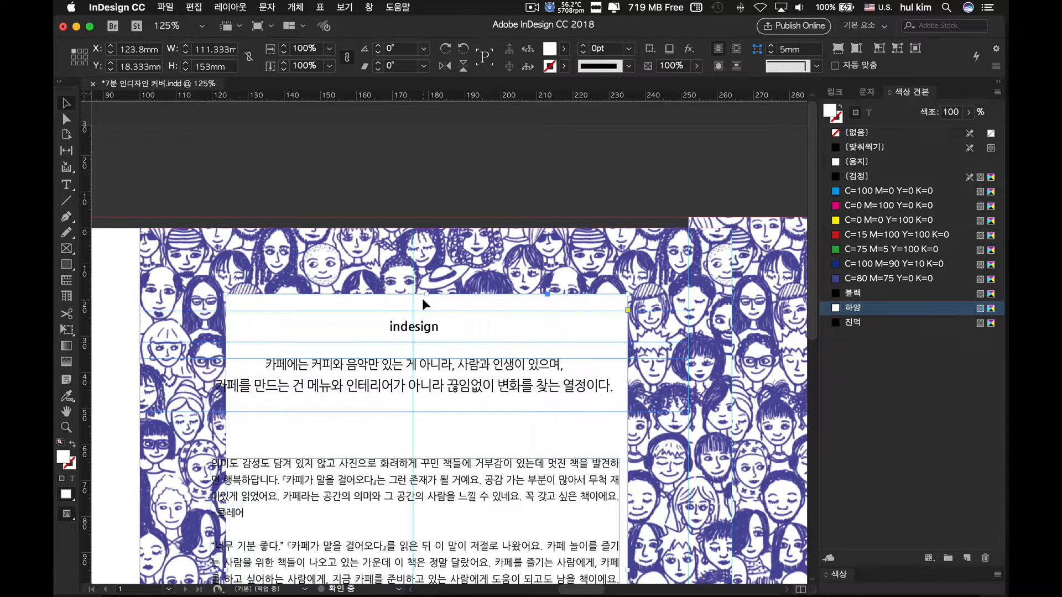
key("Left")
key("Left")
key("Left")
key("Left")
key("Left")
key("Left")
key("Left")
key("Left")
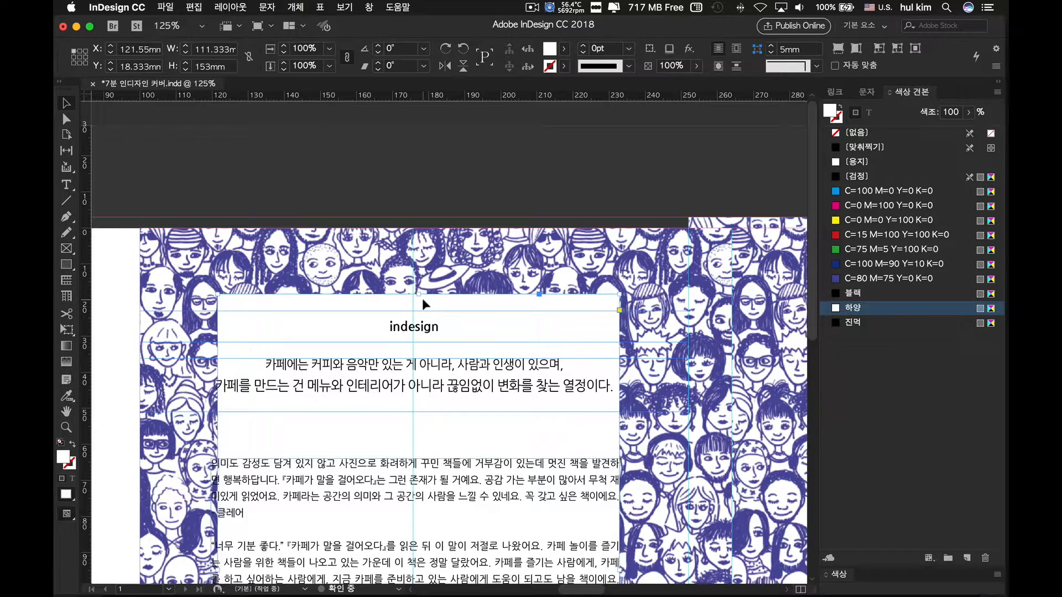
- Nudge the white box on the back cover left to X 120.05 mm and deselect it
key("Left")
key("Left")
key("Left")
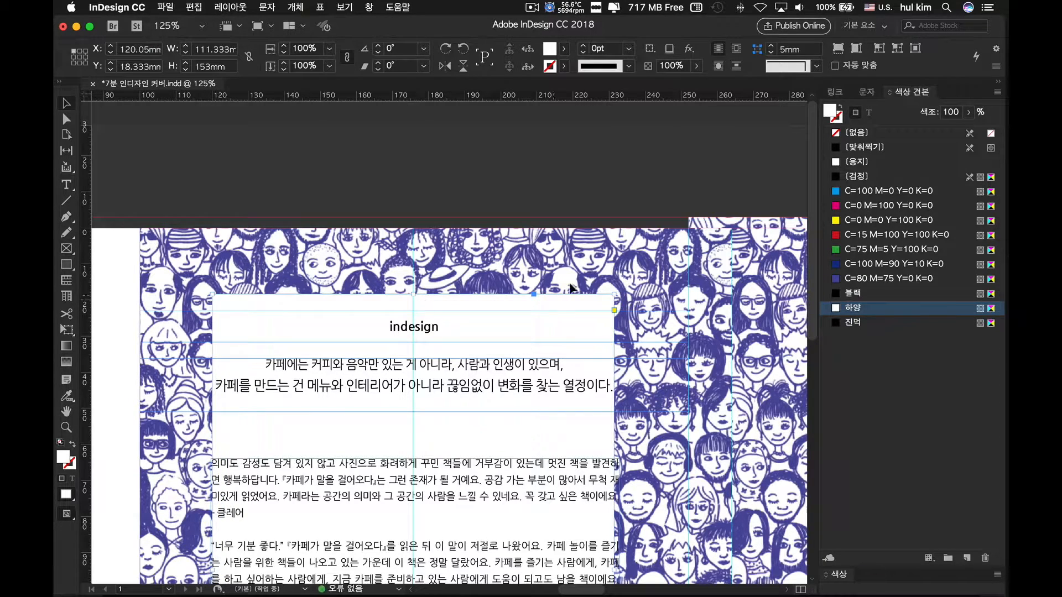
left_click(571, 176)
- Shorten the back-cover quote to two lines by deleting "사람과 인생이 있으며," and "카페를 만드는 건 메뉴와"
key("super+minus")
key("super+minus")
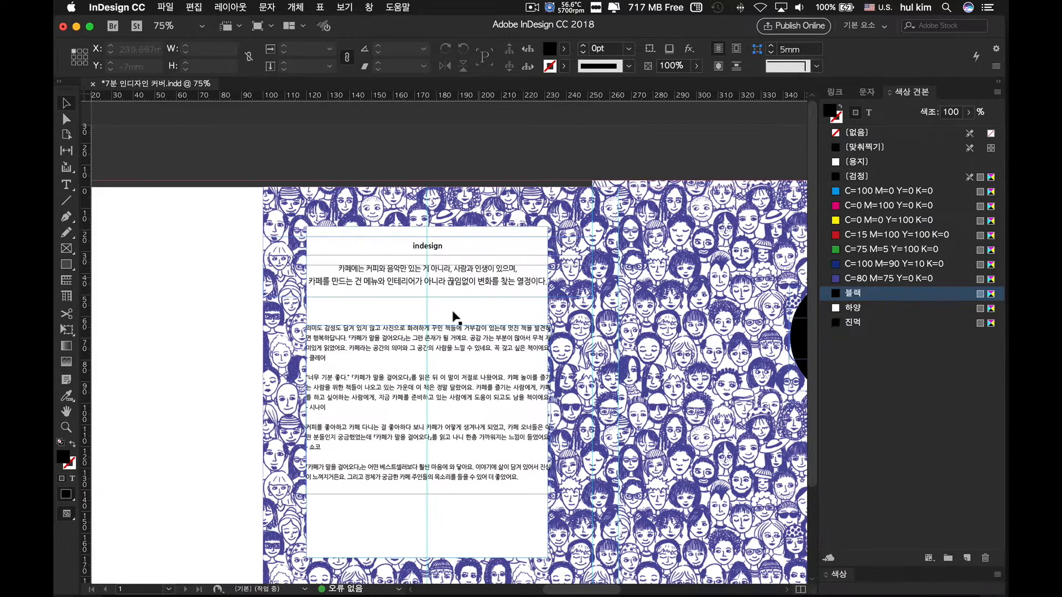
double_click(452, 303)
left_click_drag(454, 268, 529, 268)
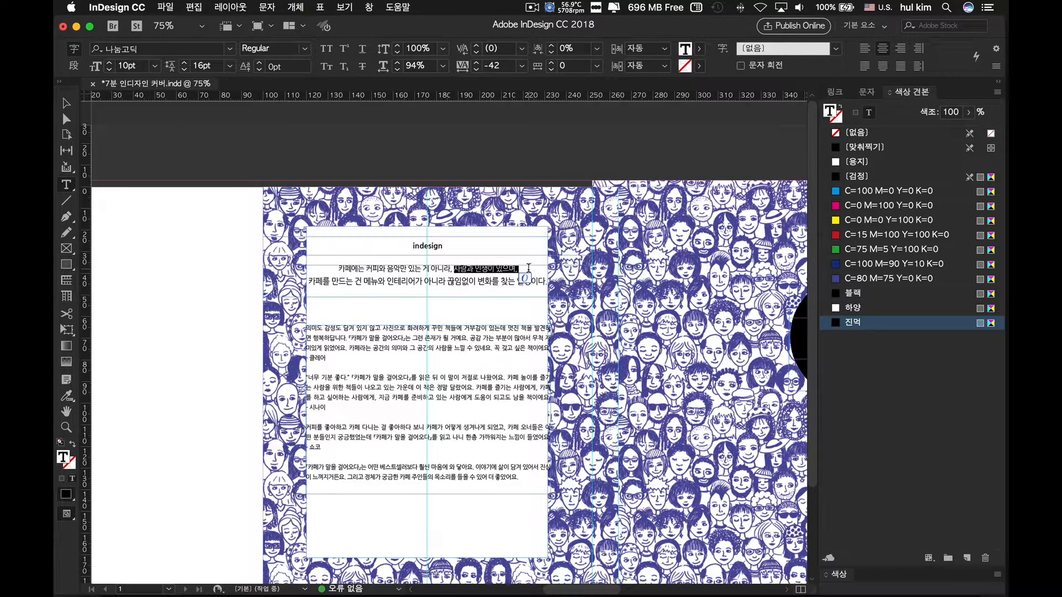
key("BackSpace")
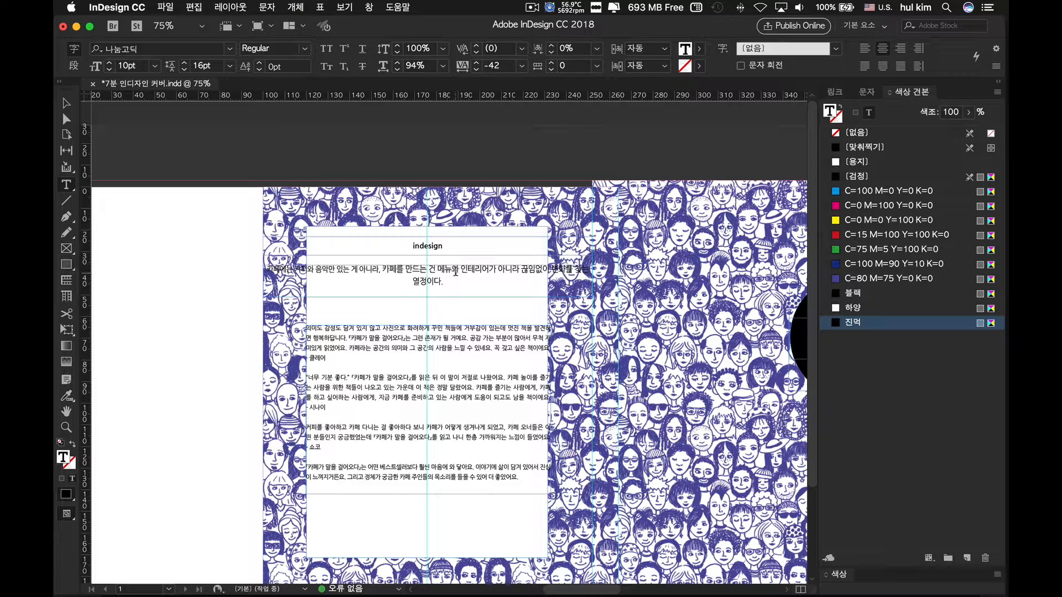
left_click(456, 272)
key("Return")
left_click_drag(446, 269, 523, 270)
key("BackSpace")
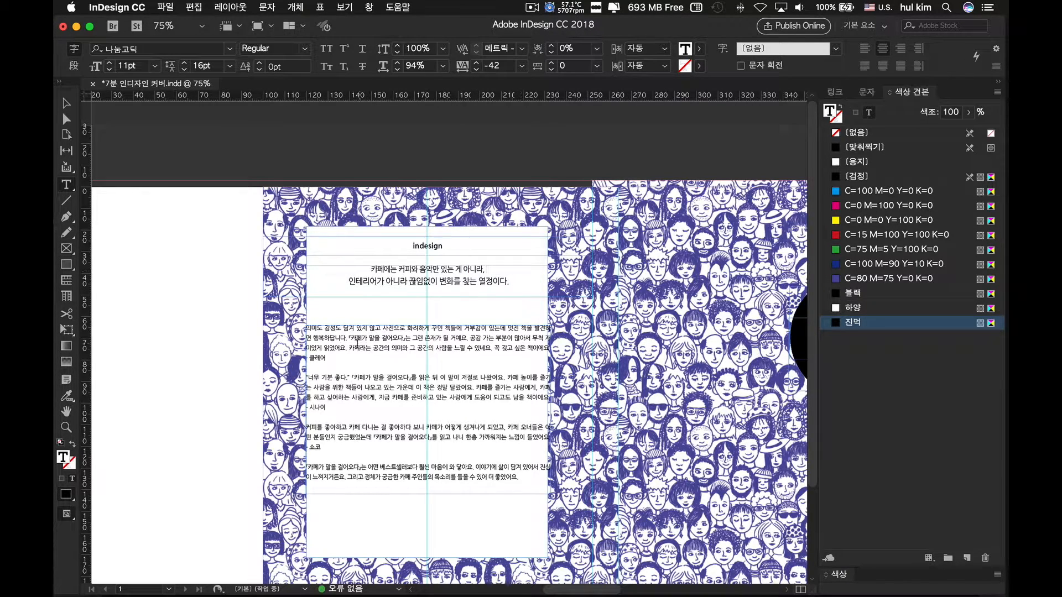
- Narrow the review text frame from both sides to 90.5 mm wide, keeping it centred in the white box
left_click(66, 103)
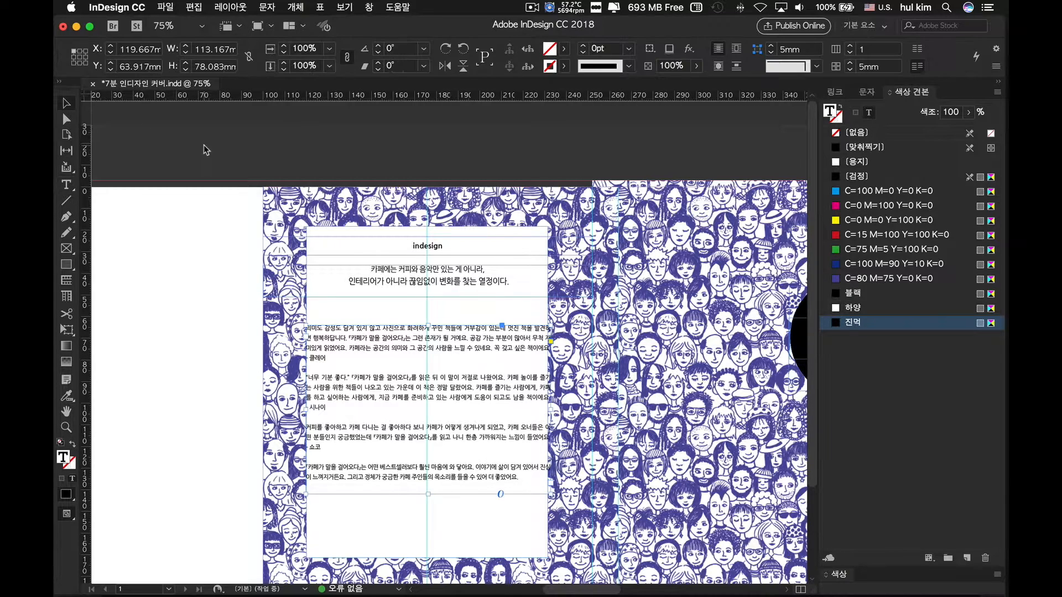
left_click(311, 411)
left_click_drag(306, 408, 331, 408)
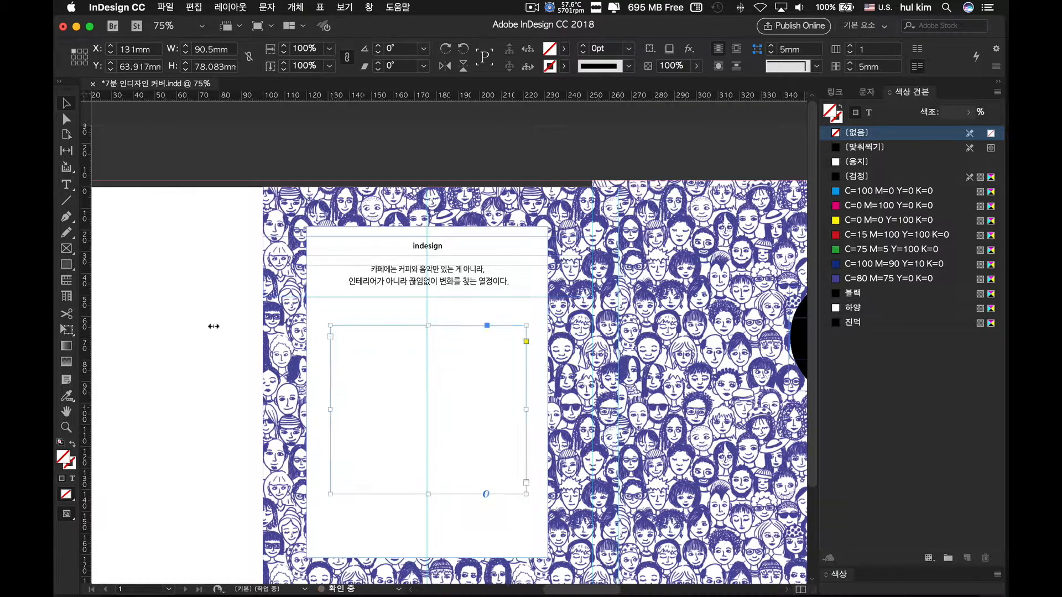
left_click(213, 326)
scroll(440, 385, "down", 1)
scroll(440, 385, "down", 1)
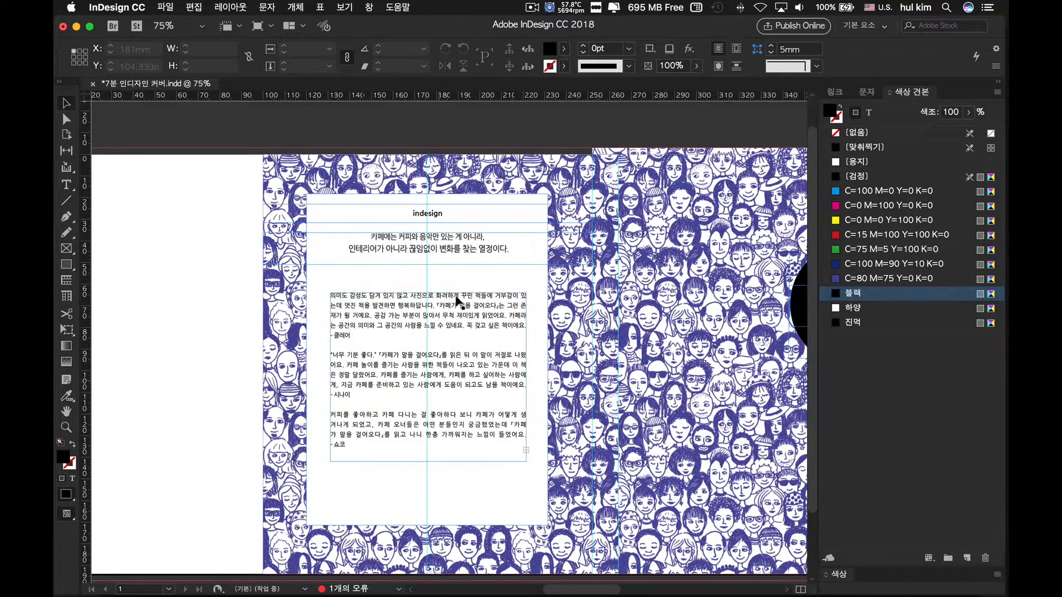
- Move the "indesign" heading slightly down, closer to the quote, and deselect
left_click(448, 215)
left_click_drag(447, 213, 446, 238)
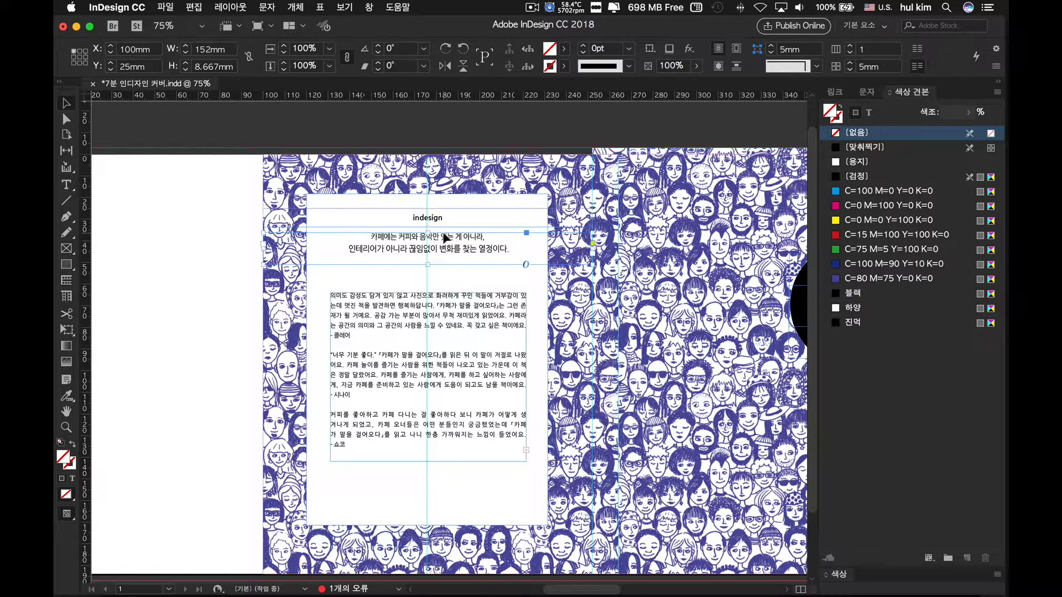
left_click(234, 229)
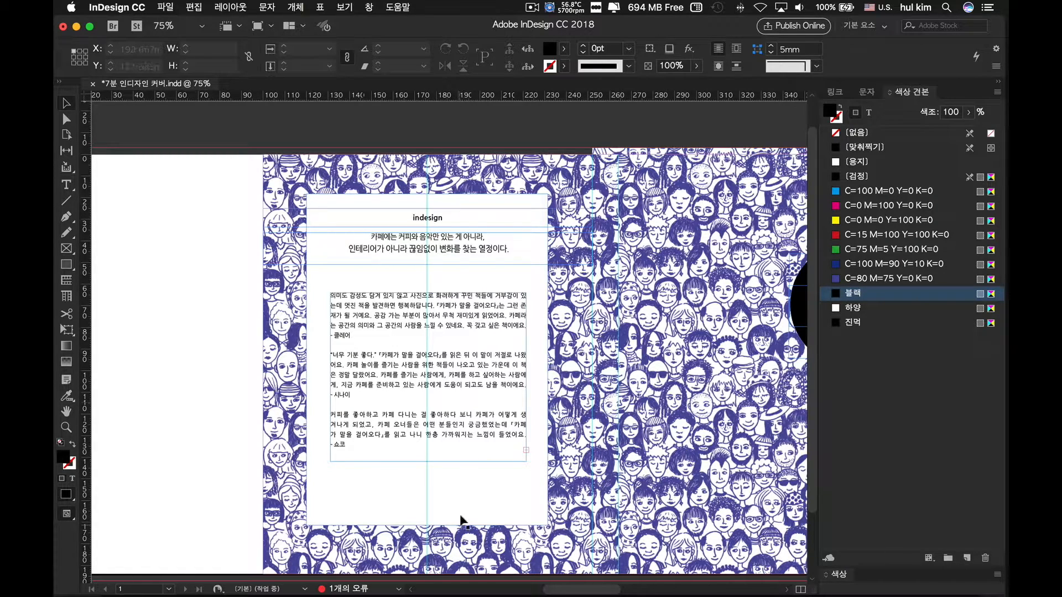
- Adjust the bottom edge of the white box to balance the margin beneath it, trying shorter and taller heights
scroll(463, 512, "down", 1)
scroll(463, 511, "down", 5)
left_click(452, 437)
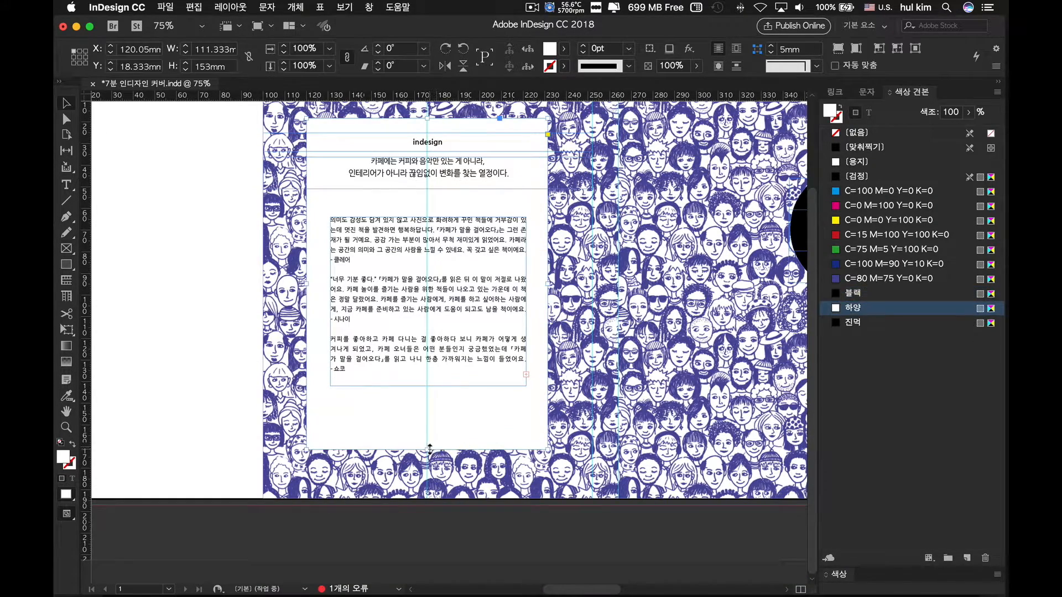
left_click_drag(429, 448, 429, 440)
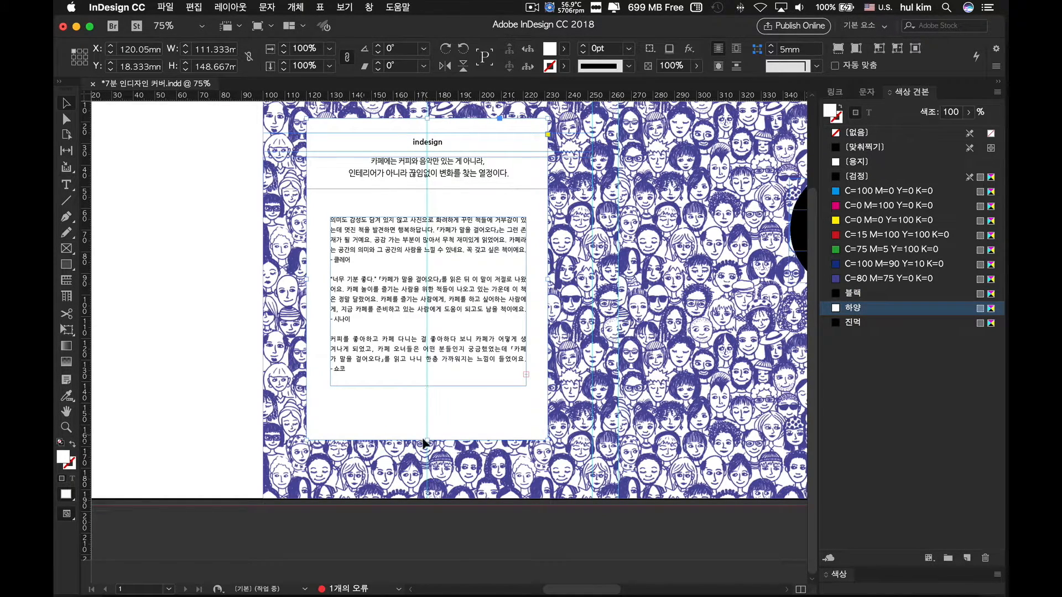
left_click_drag(427, 440, 426, 460)
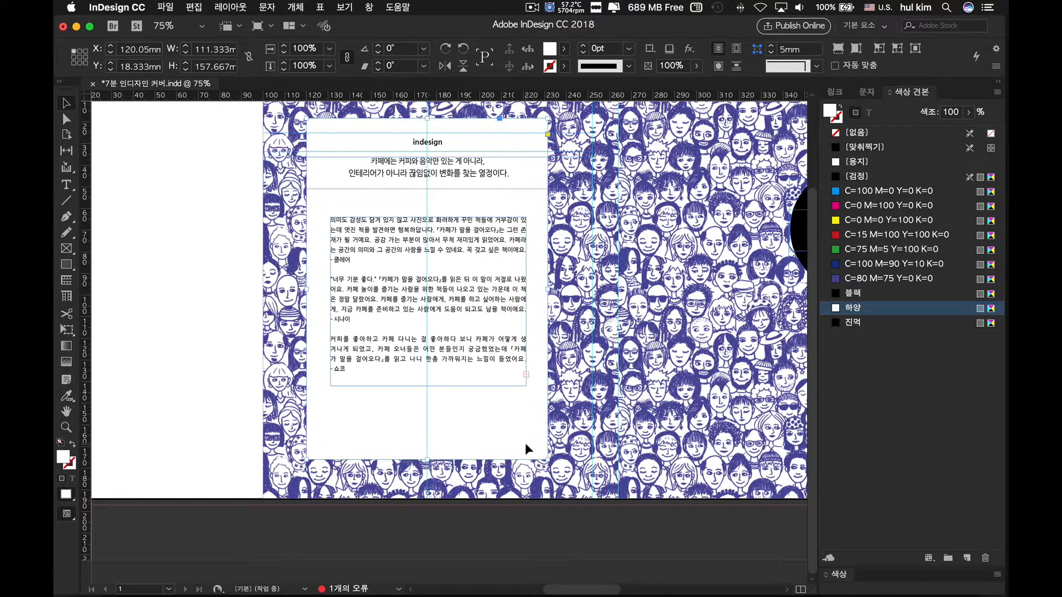
left_click_drag(427, 460, 428, 451)
left_click(200, 335)
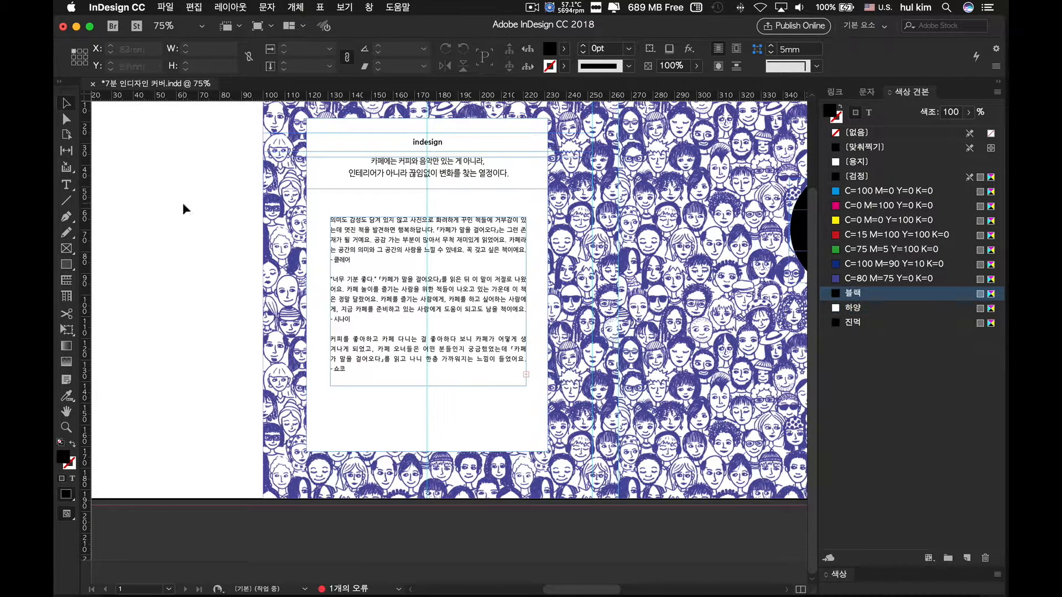
- Extend the back-cover face pattern frame left to X 96 mm and up to the bleed at Y -3 mm
scroll(294, 187, "up", 1)
scroll(294, 185, "up", 5)
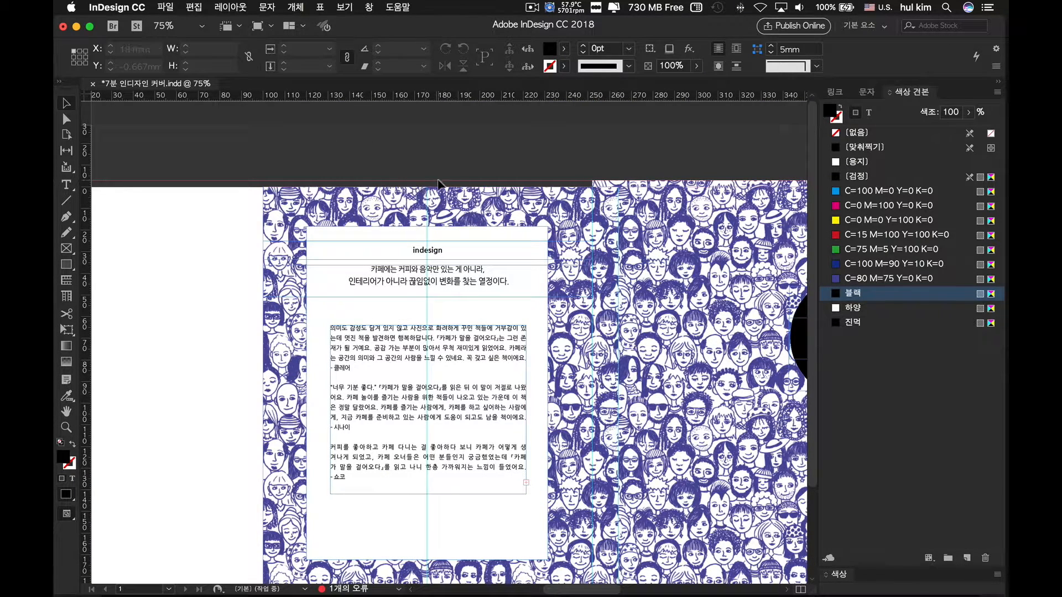
left_click(286, 229)
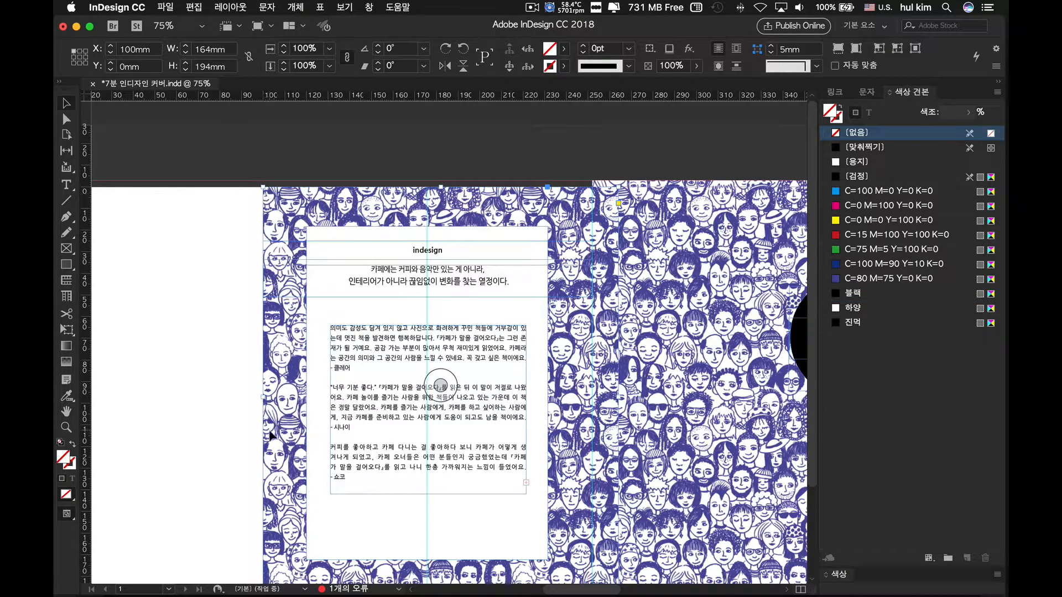
left_click_drag(263, 396, 255, 399)
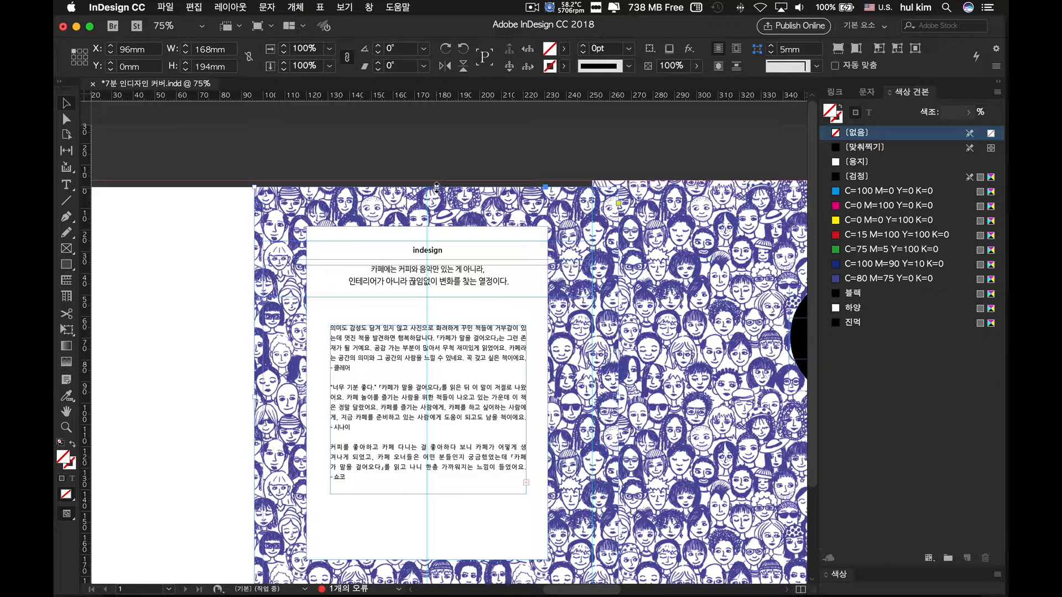
left_click_drag(437, 185, 437, 180)
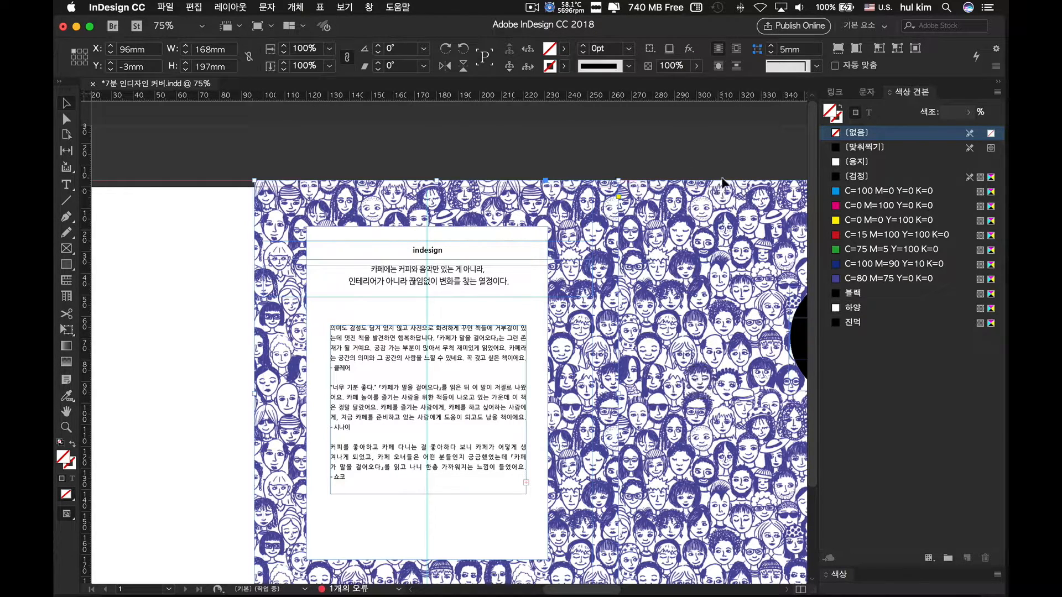
left_click(430, 169)
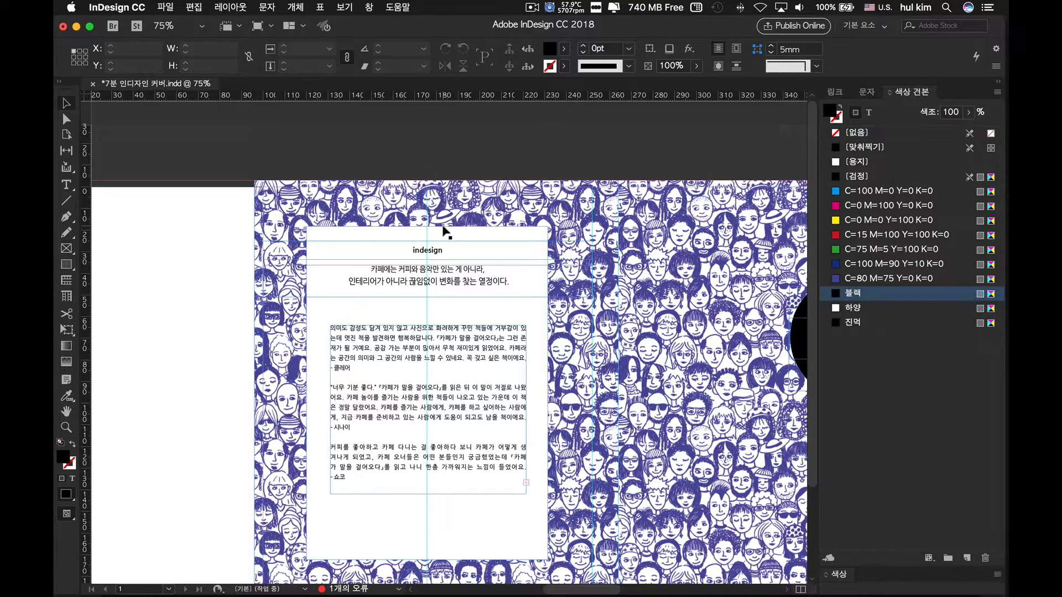
- Extend the bottom of the back-cover pattern frame to the bleed for a height of 200 mm, and deselect it
scroll(437, 465, "down", 3)
left_click(435, 496)
left_click_drag(434, 499, 433, 504)
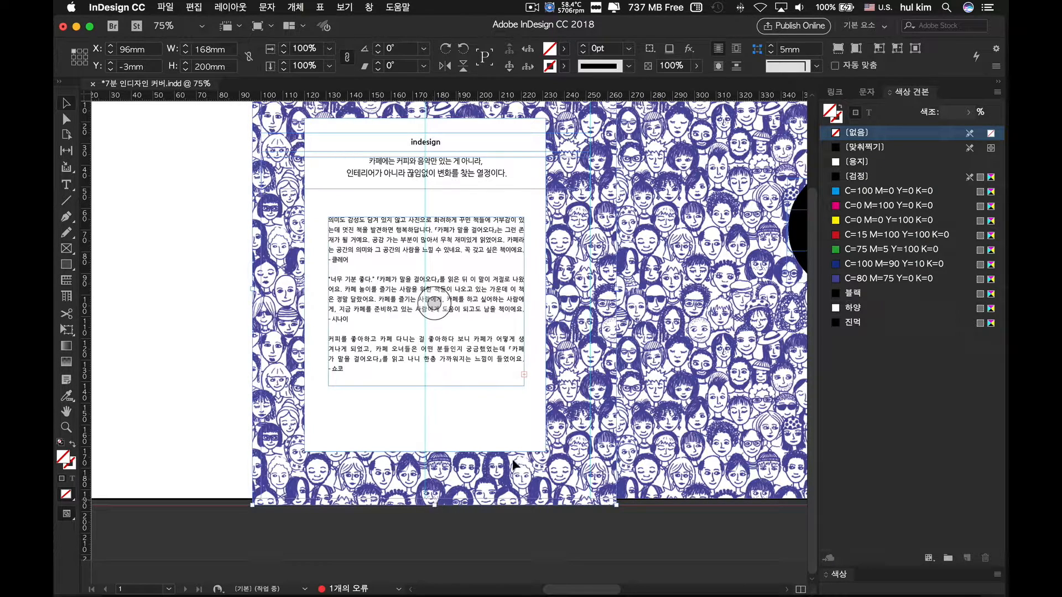
scroll(575, 407, "right", 3)
scroll(575, 408, "down", 1)
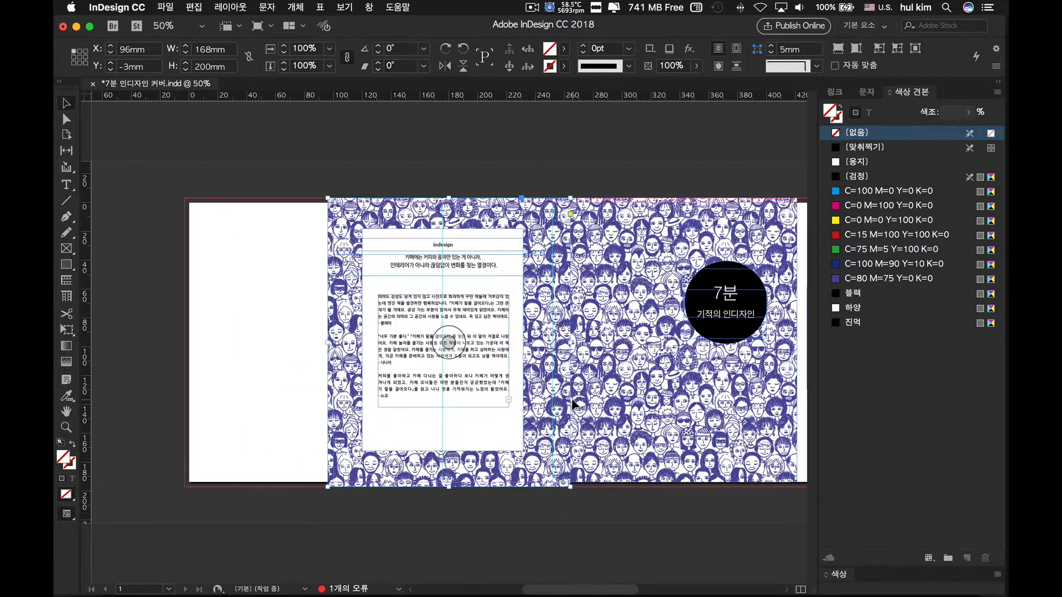
left_click(564, 188)
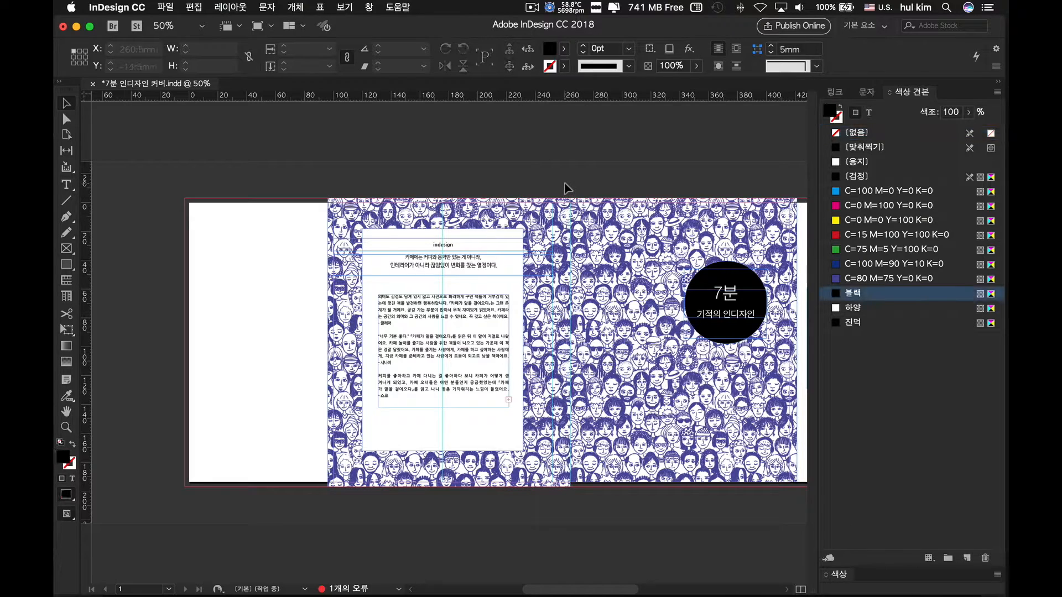
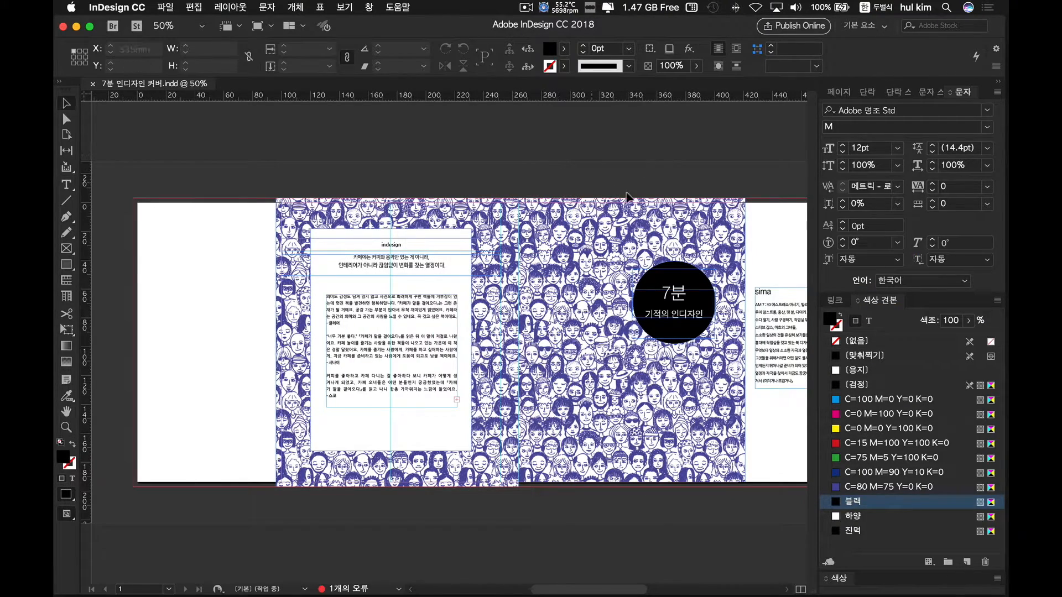
- Draw an empty picture frame about 29 × 32 mm above the author biography on the front flap
key("super+equal")
key("super+equal")
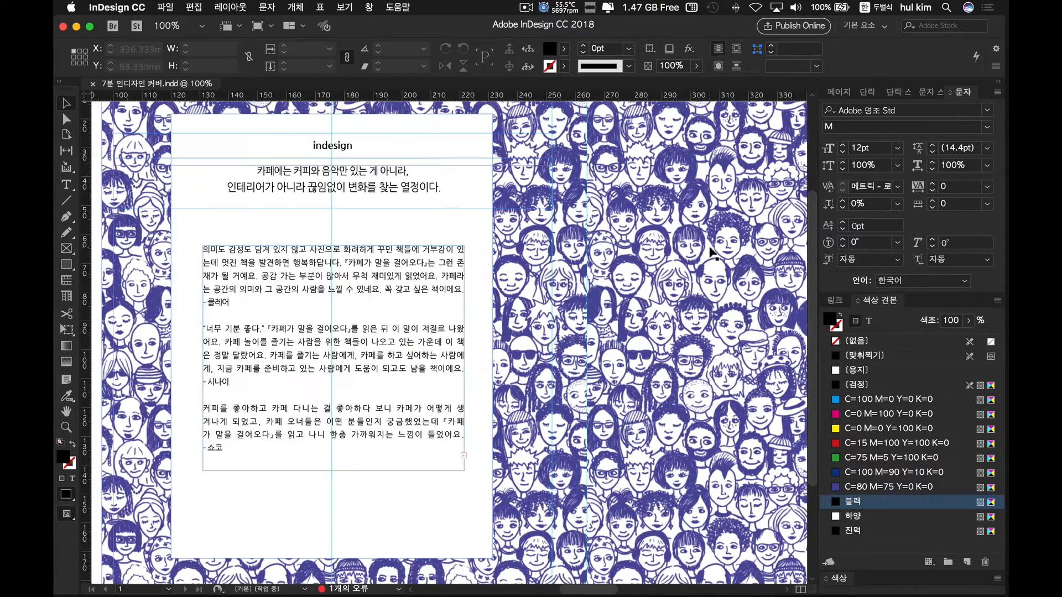
scroll(675, 271, "right", 5)
scroll(675, 271, "down", 5)
scroll(675, 271, "right", 10)
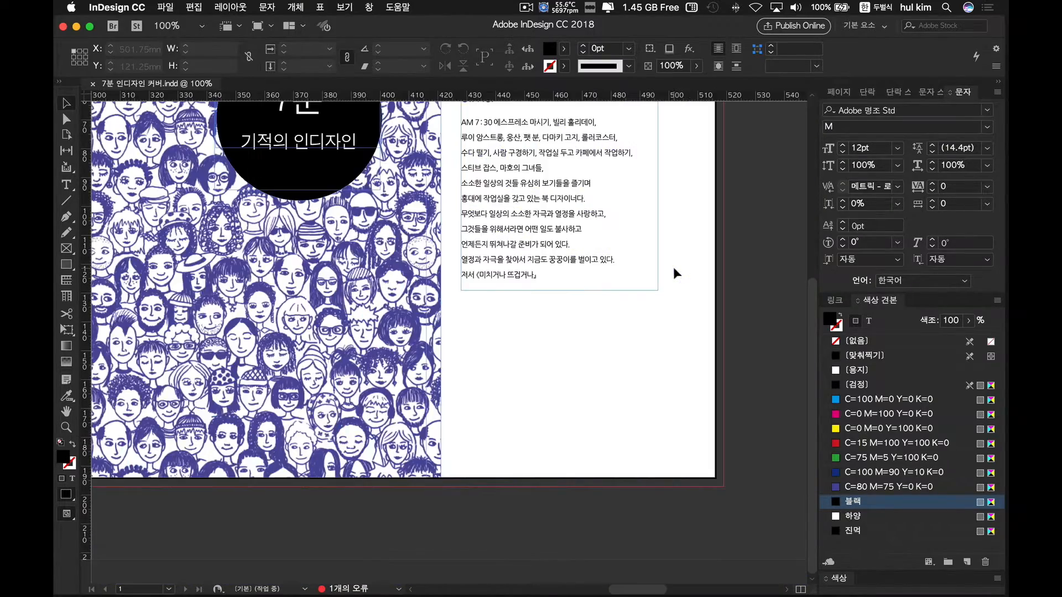
key("super+minus")
scroll(676, 273, "up", 3)
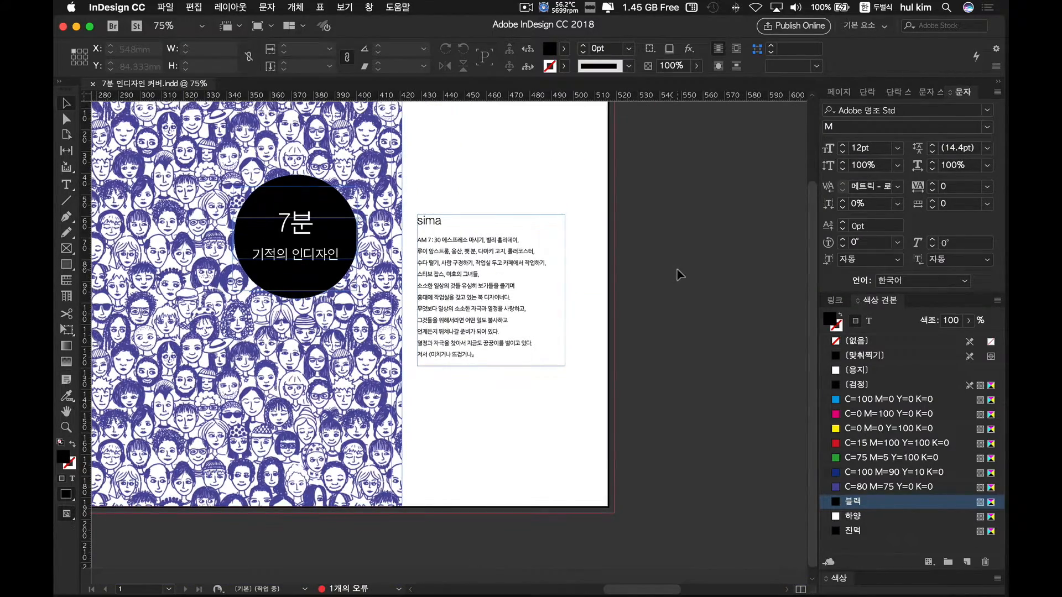
scroll(679, 275, "up", 4)
scroll(679, 275, "down", 2)
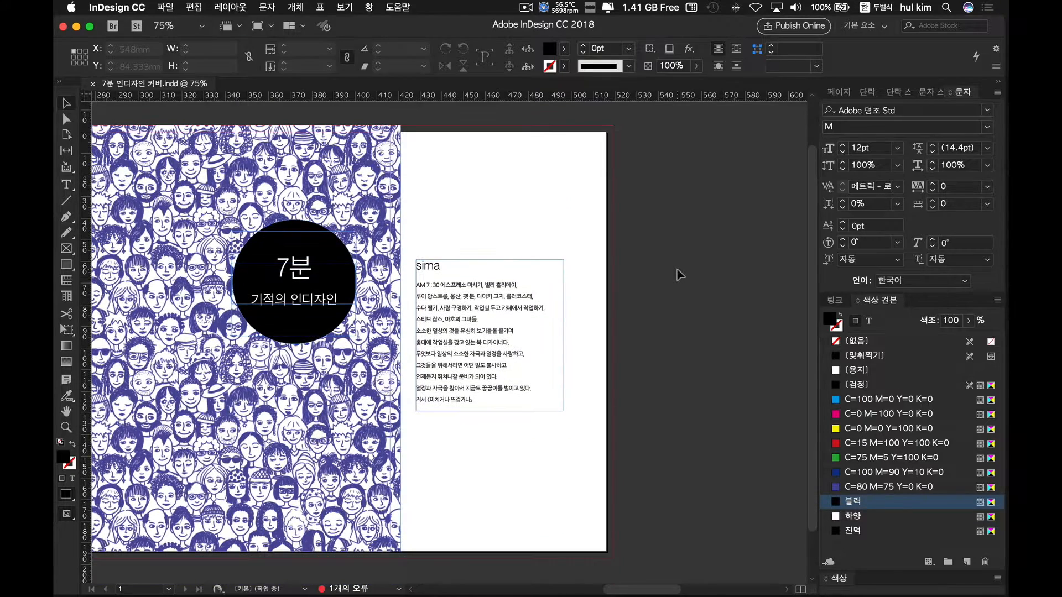
left_click(66, 248)
left_click_drag(414, 177, 477, 247)
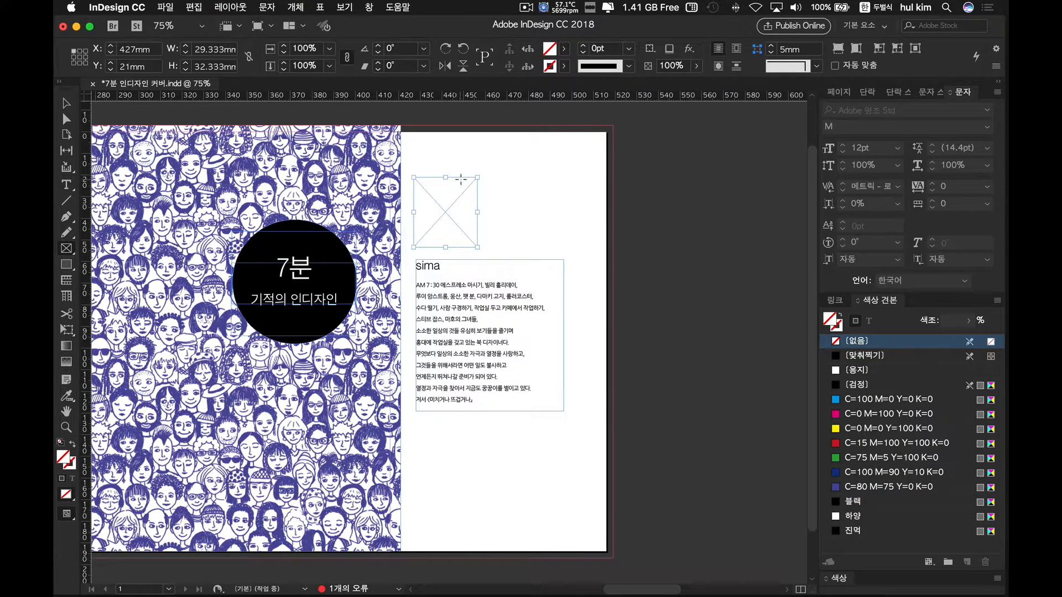
- Switch to Photoshop, open 시마사진.png from the 북커버만들기 folder, and move its window clear of the tools
left_click(992, 281)
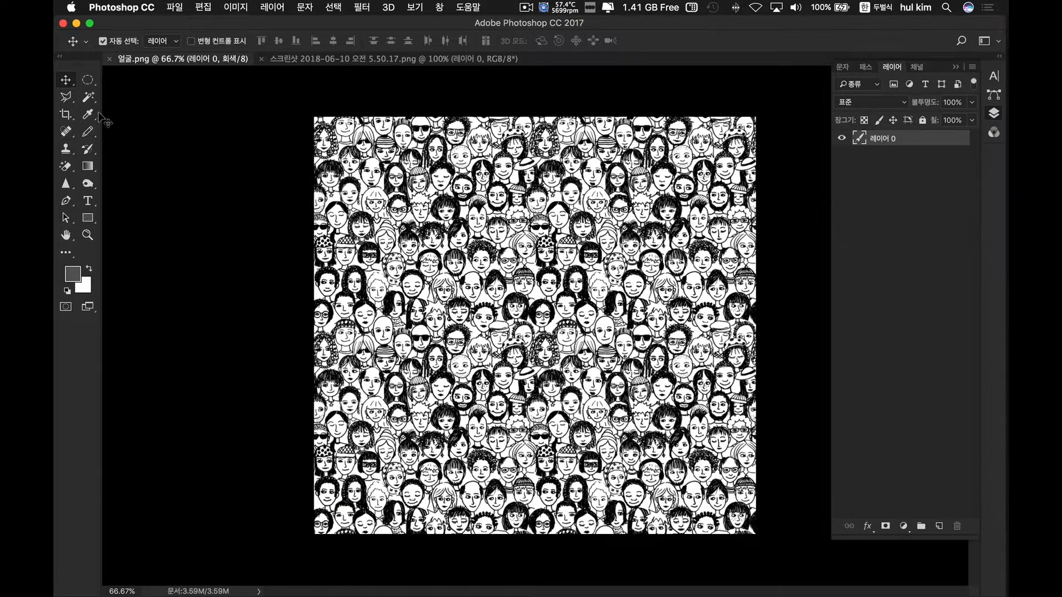
key("super+o")
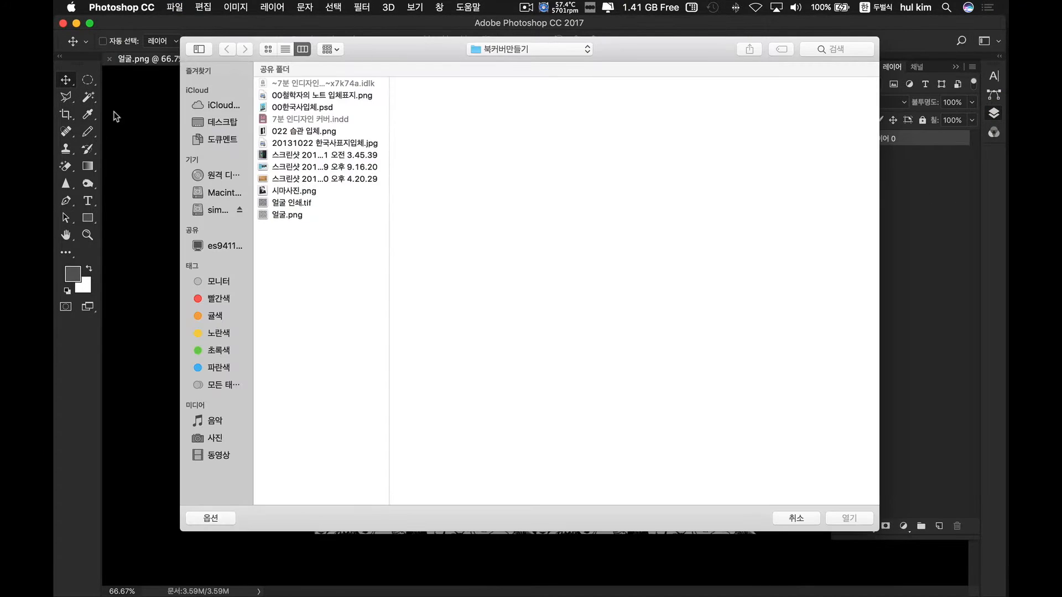
left_click(336, 131)
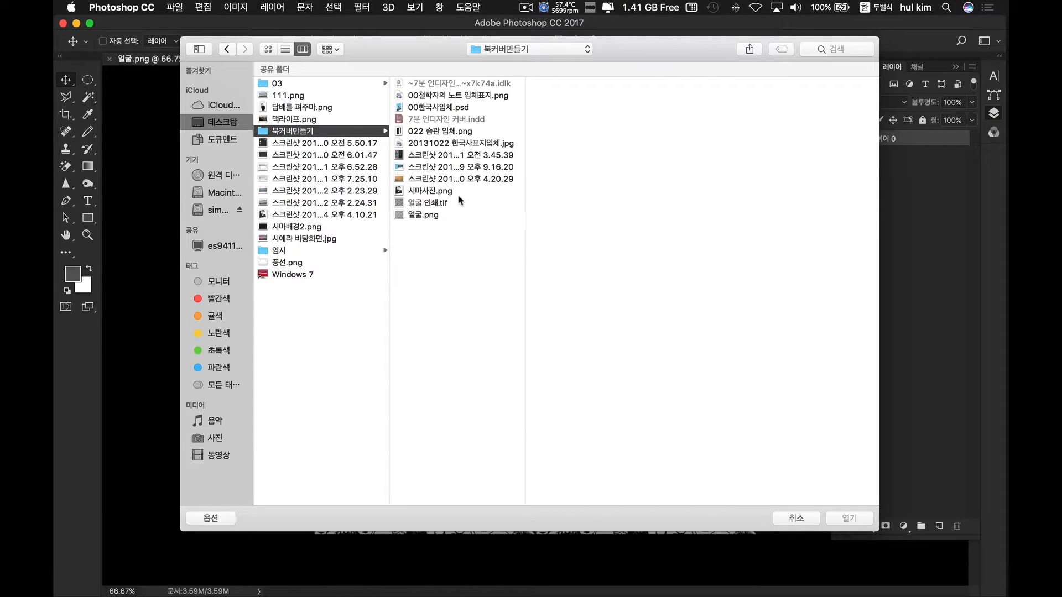
left_click(459, 191)
left_click(865, 524)
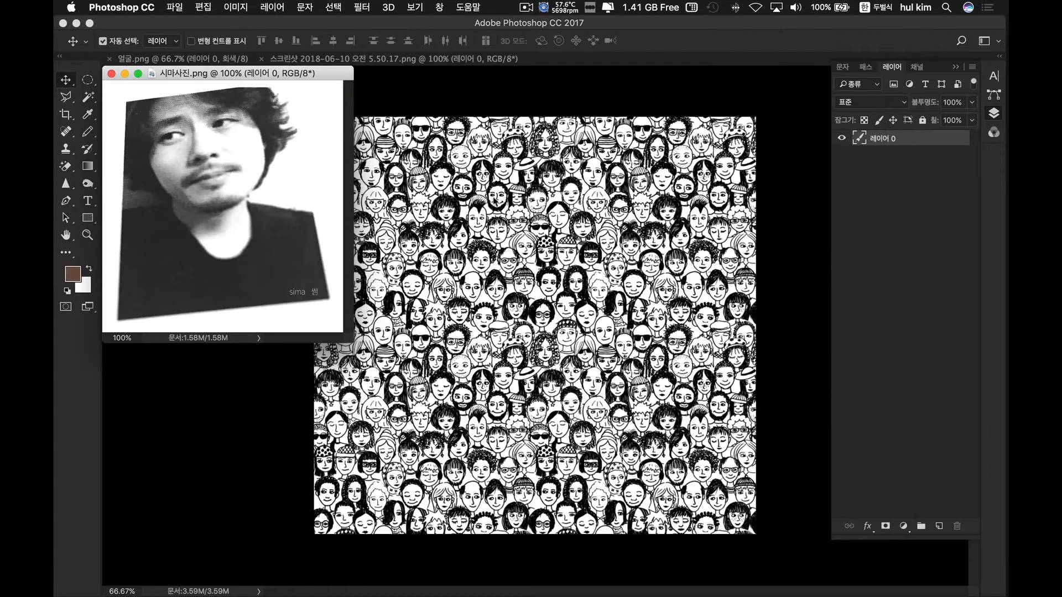
left_click_drag(262, 79, 398, 101)
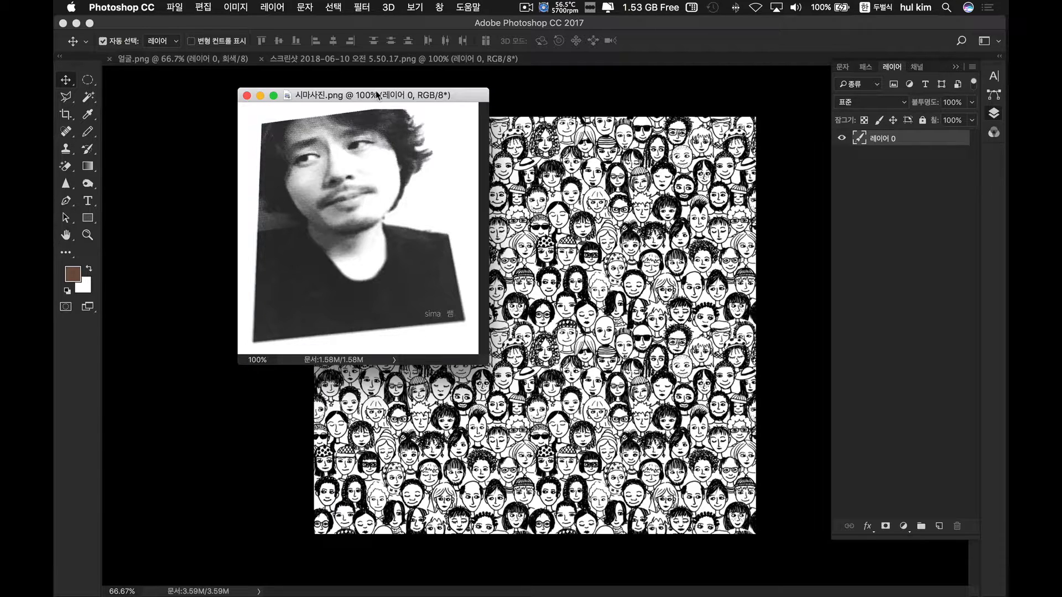
- Convert the author photo 시마사진.png from RGB to CMYK color mode
left_click(237, 7)
mouse_move(241, 22)
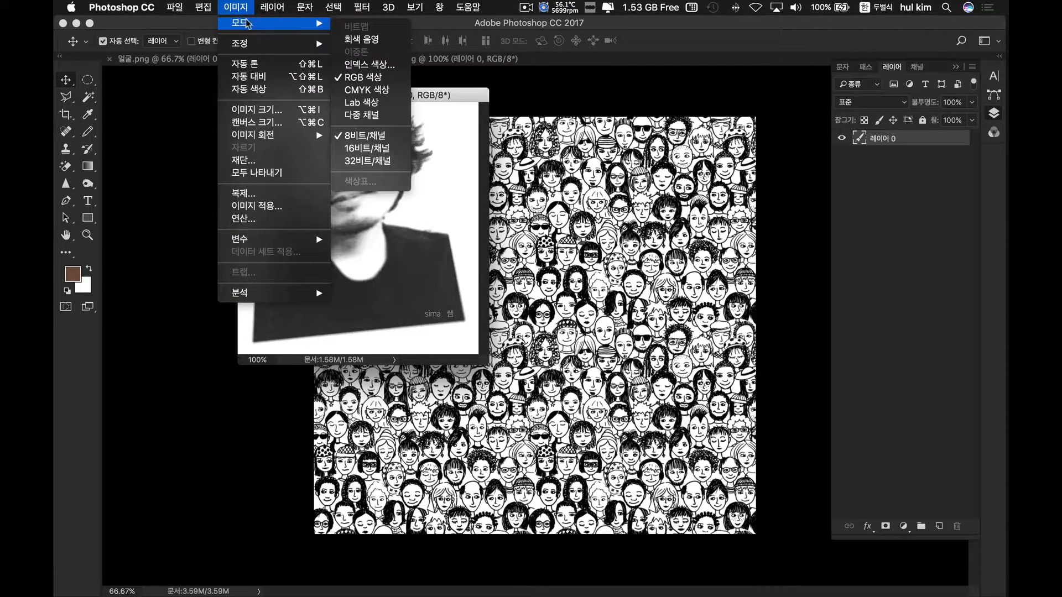
left_click(353, 95)
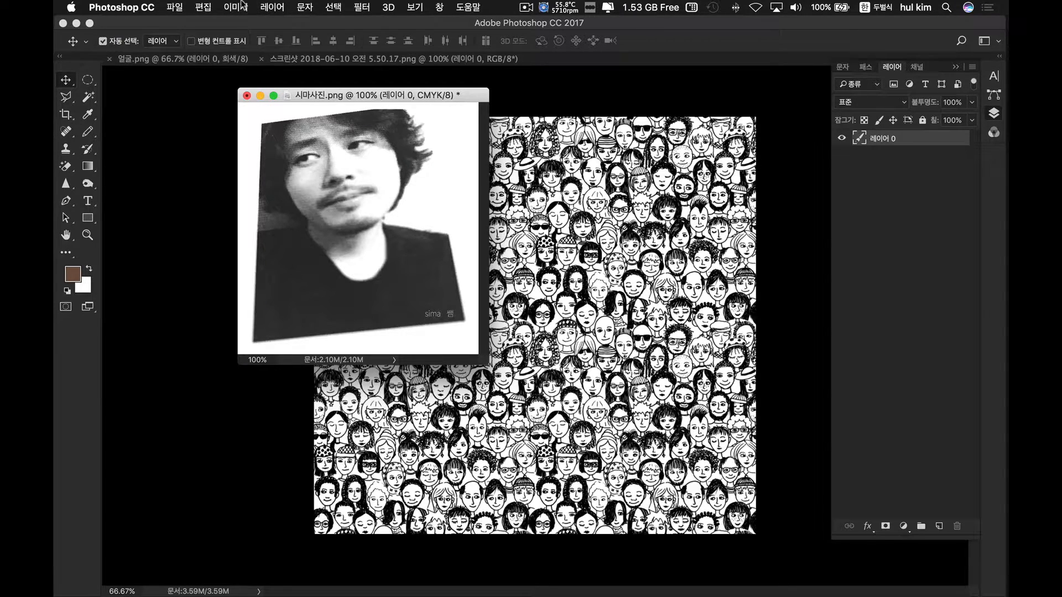
- Convert the author photo to grayscale color mode
left_click(241, 5)
mouse_move(245, 22)
left_click(391, 40)
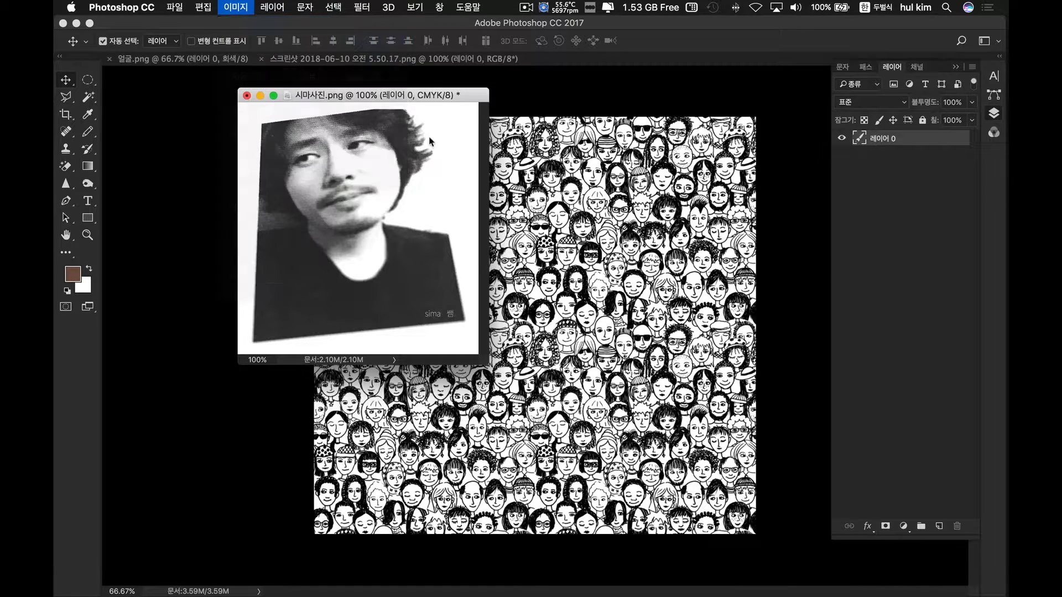
- Save the grayscale photo as the TIFF copy 시마사진 사본.tif in the 북커버만들기 folder, accepting the TIFF options
key("super+shift+s")
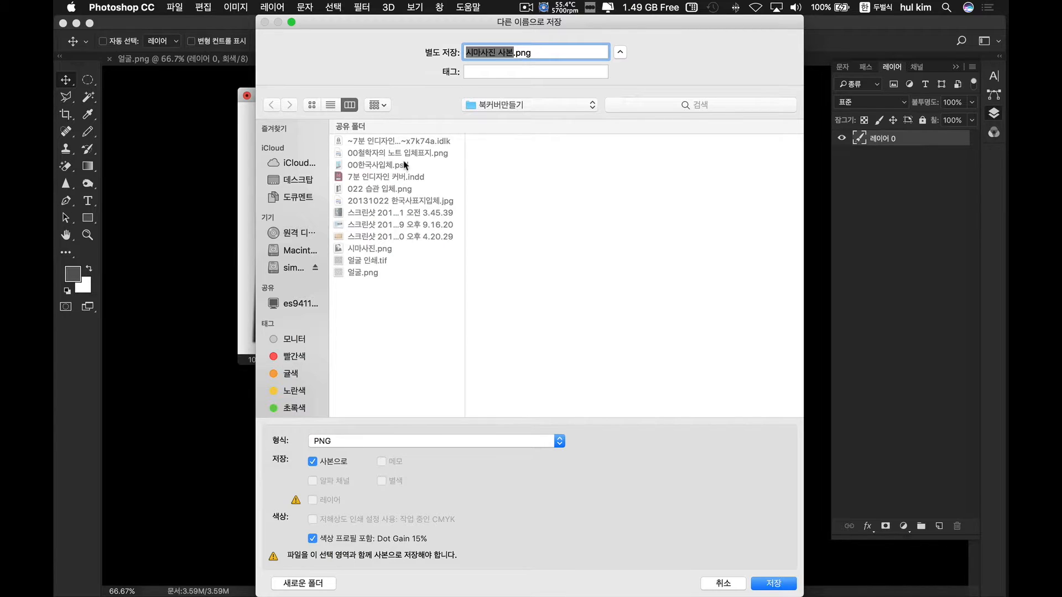
left_click(414, 440)
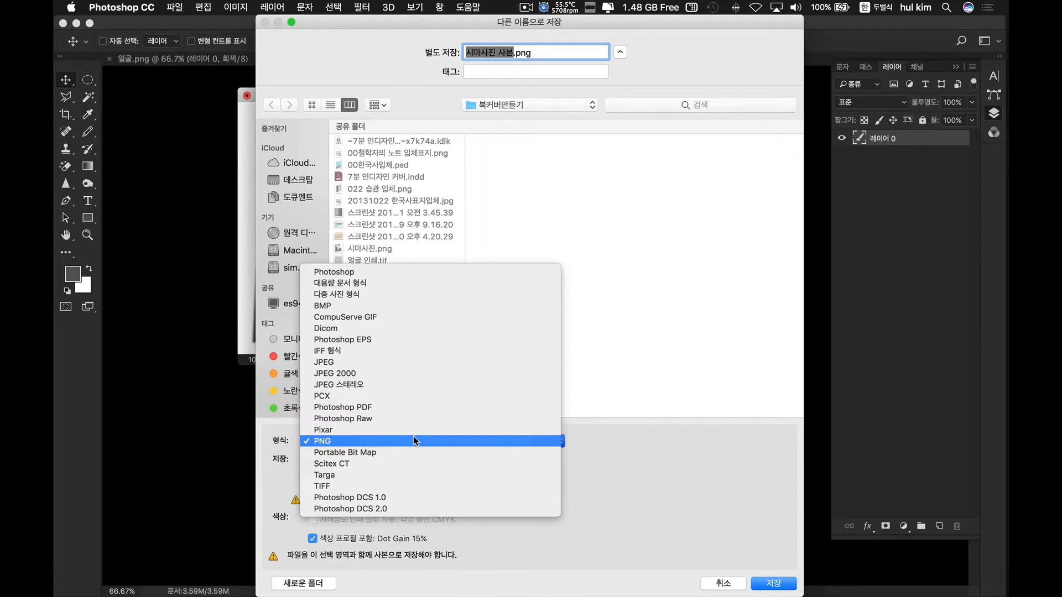
left_click(400, 487)
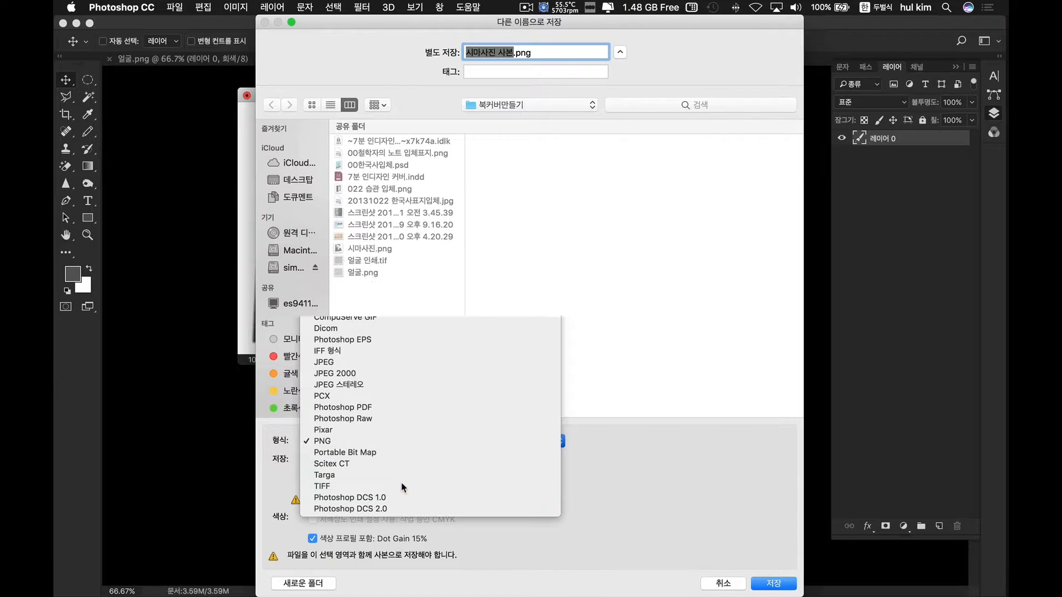
left_click(775, 588)
left_click(773, 585)
left_click(722, 198)
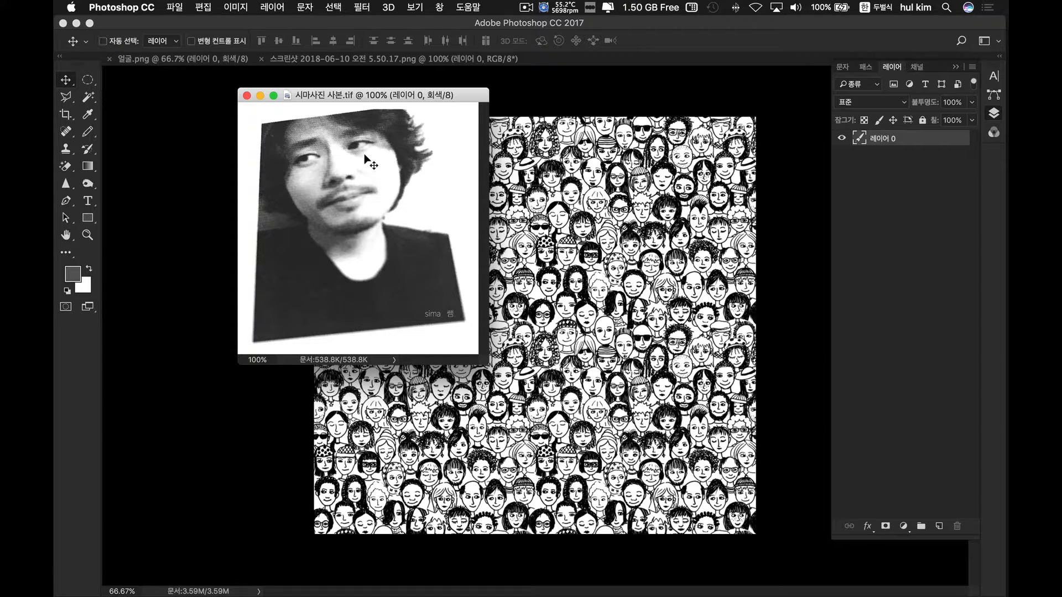
- Switch to InDesign and place 시마사진 사본.tif from the 북커버만들기 folder into the empty frame above the author biography
key("super+Tab")
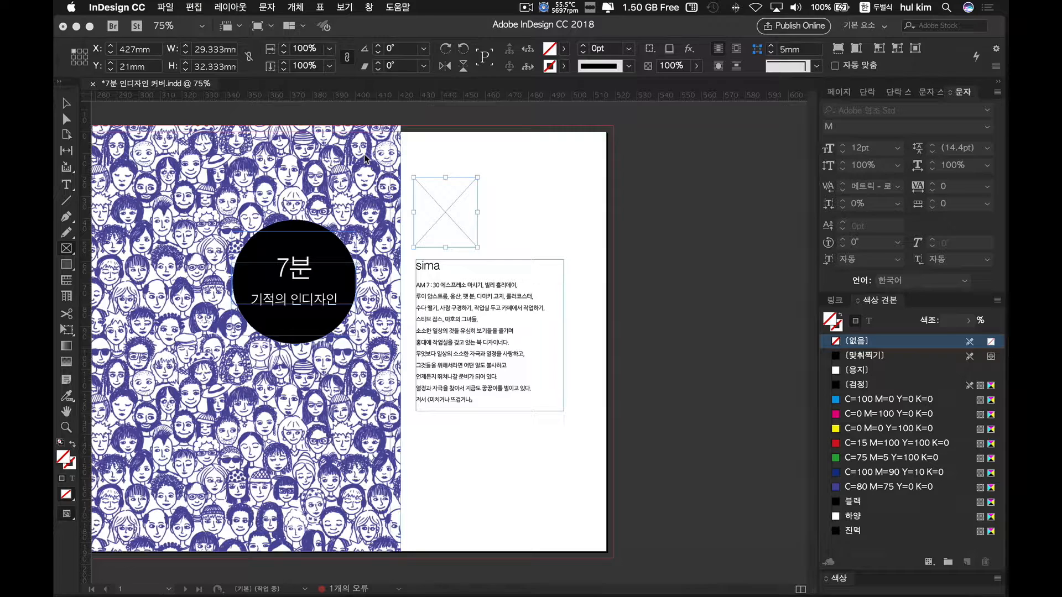
key("v")
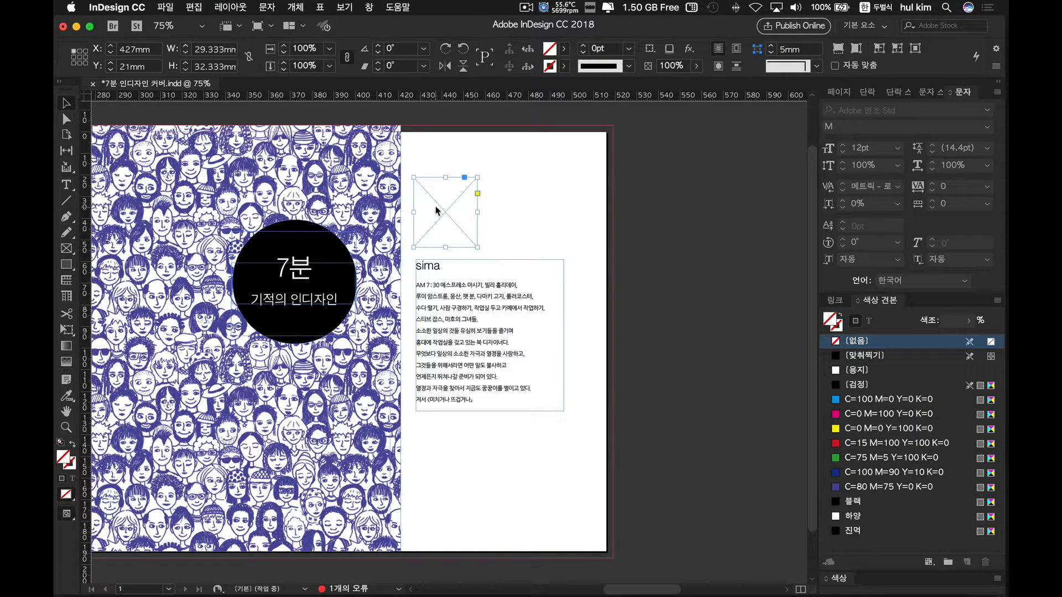
key("super+d")
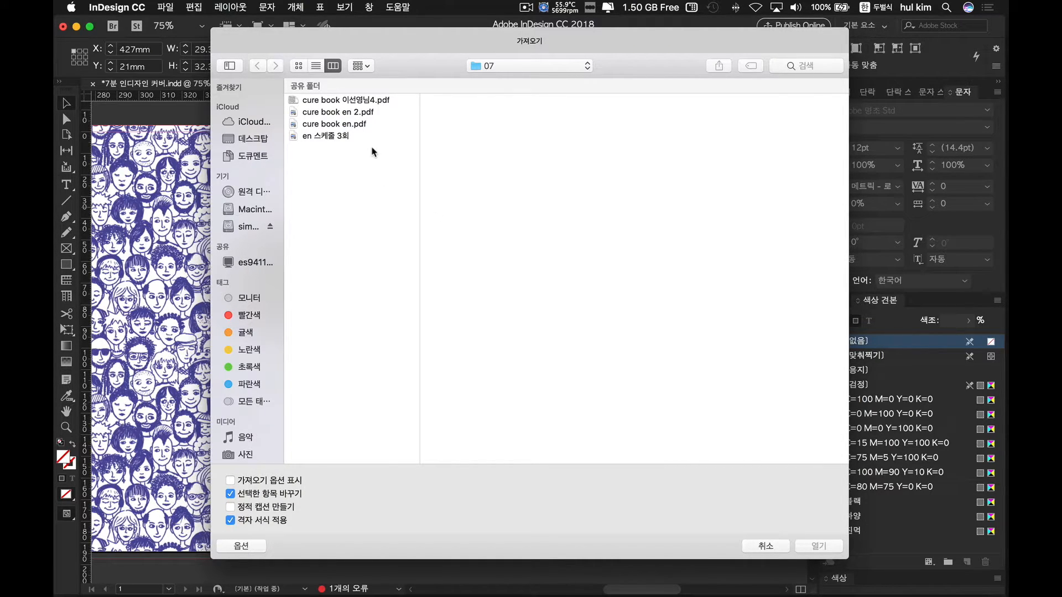
key("super+shift+d")
left_click(350, 148)
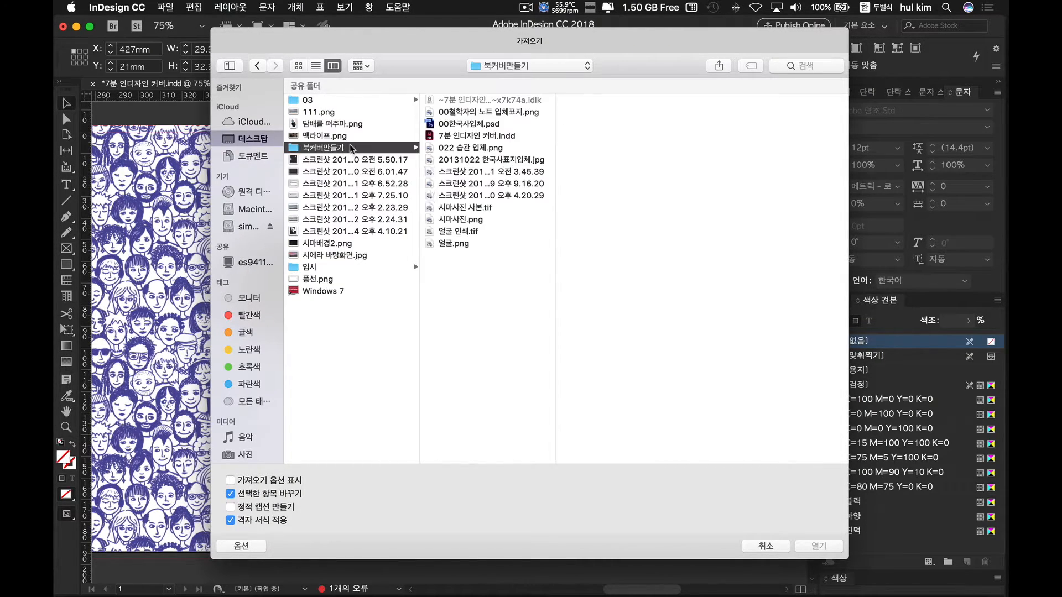
left_click(459, 208)
left_click(818, 546)
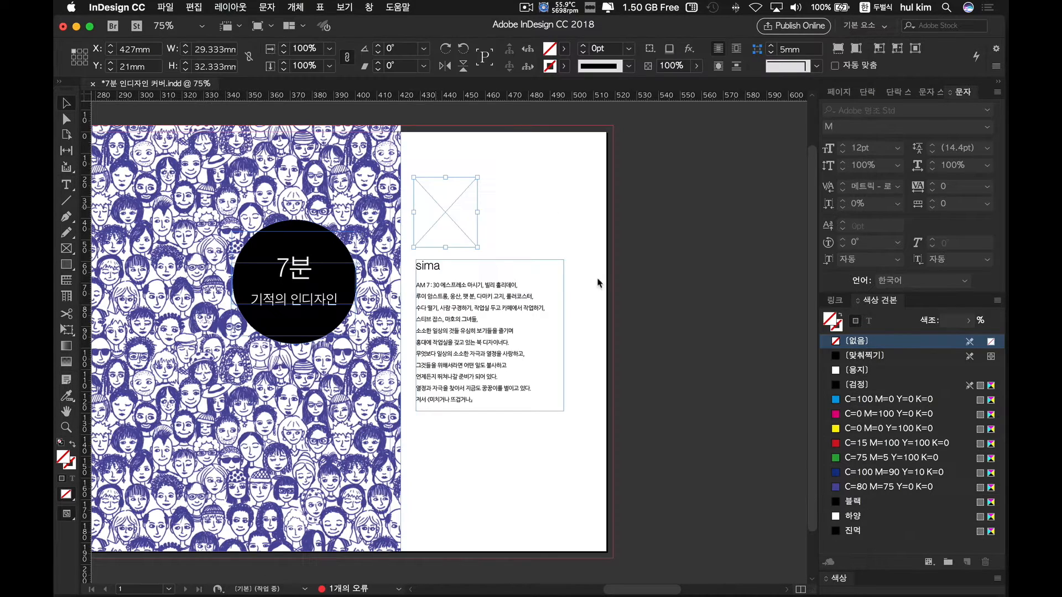
- Fill the frame proportionally with the author photo, and enlarge the photo around its center to about 32% scale
left_click(443, 209)
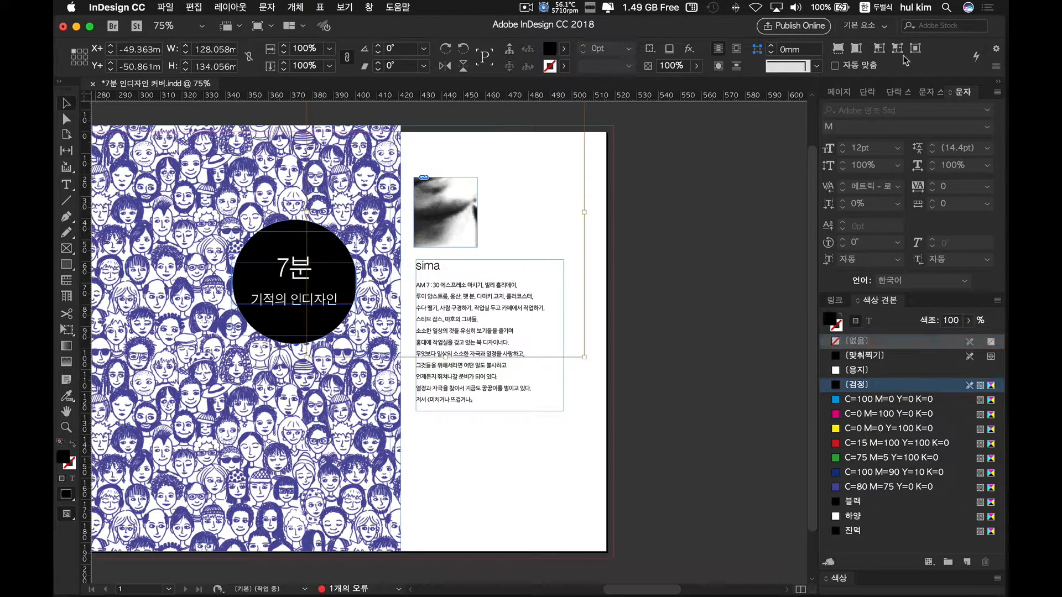
left_click(839, 49)
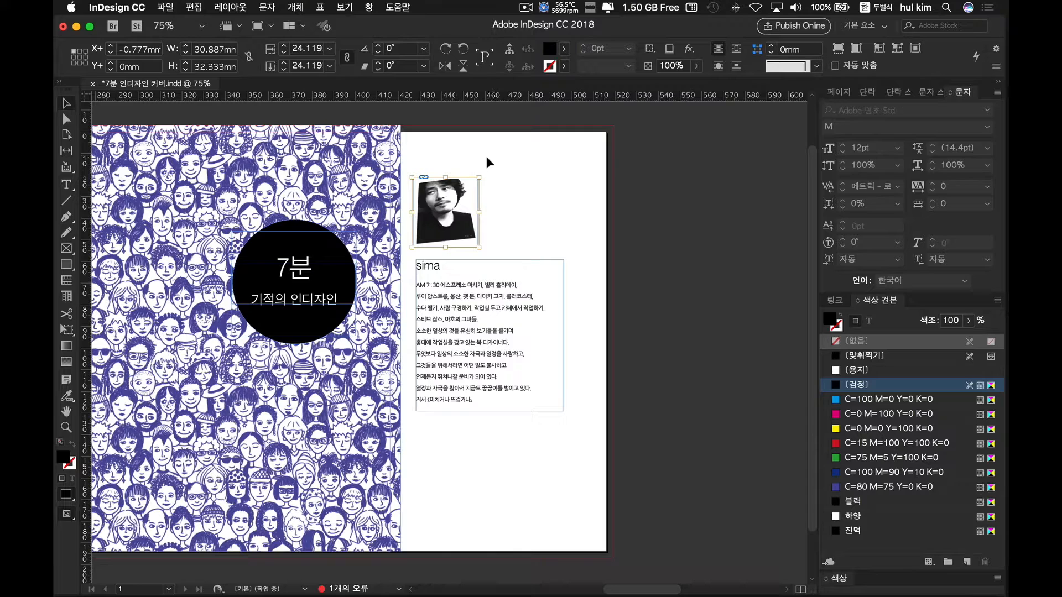
left_click_drag(479, 178, 490, 167)
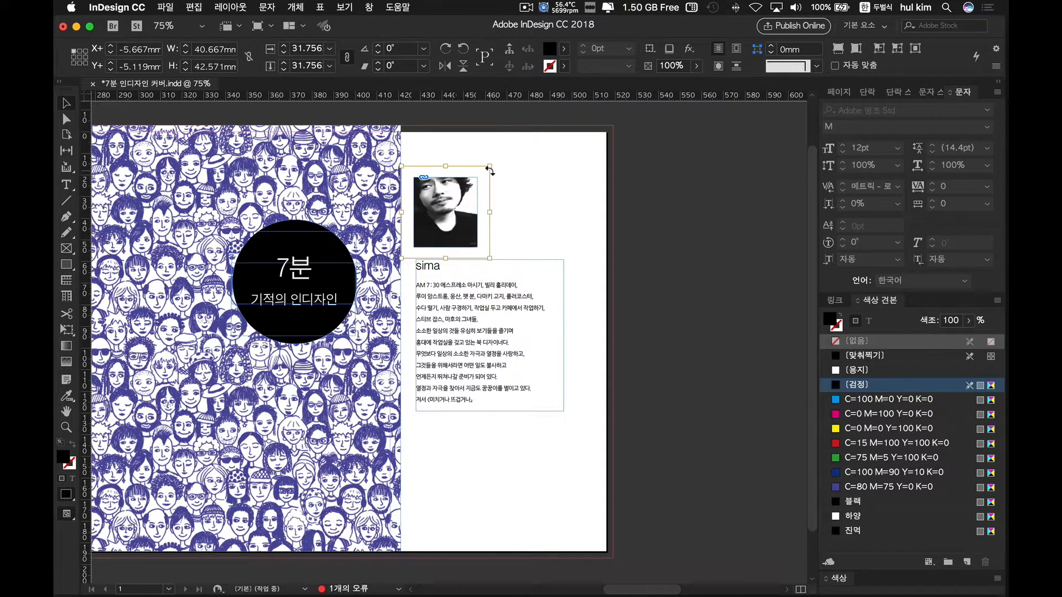
left_click(656, 197)
- Embed the link of 시마사진 사본.tif in the document and deselect the author photo
left_click(437, 206)
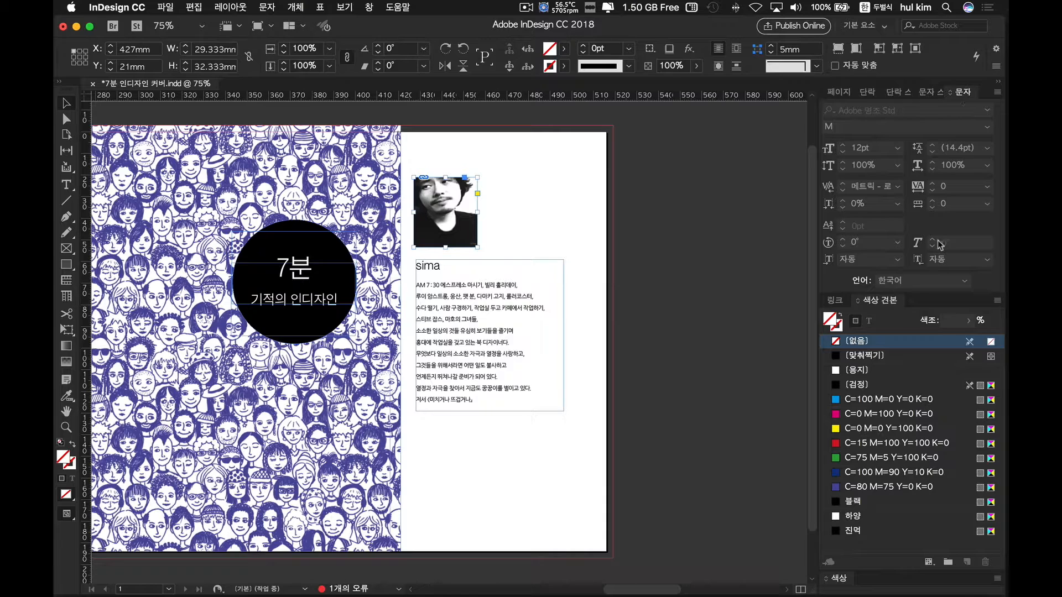
left_click(835, 299)
left_click(997, 300)
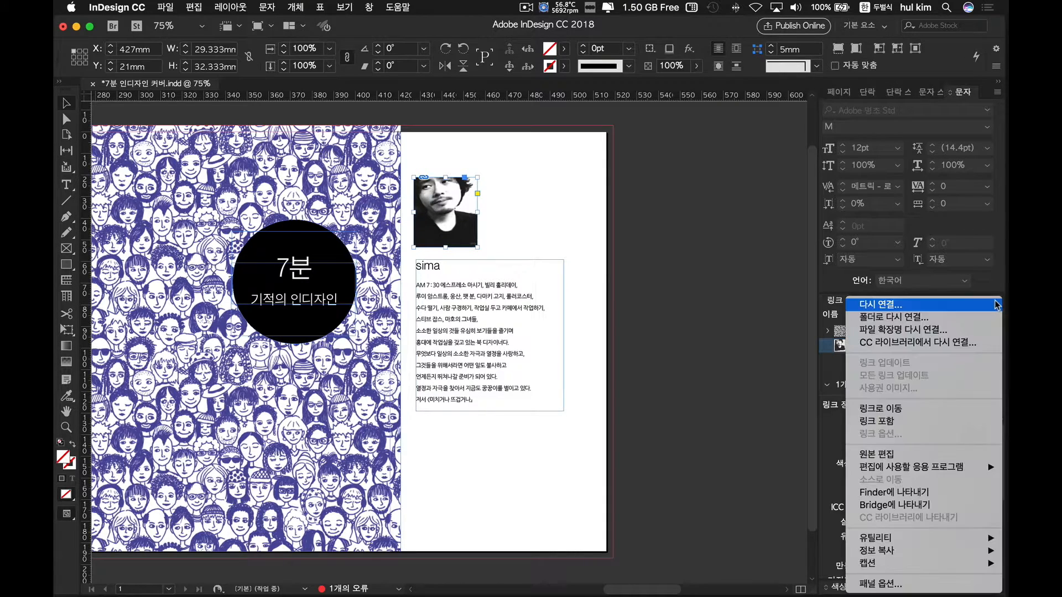
left_click(880, 409)
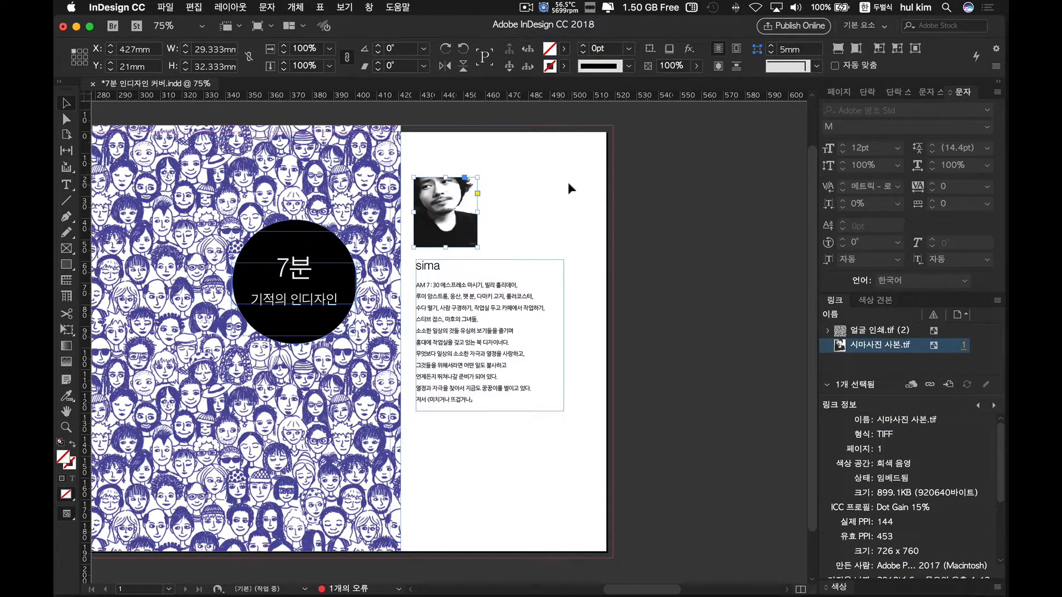
left_click(583, 184)
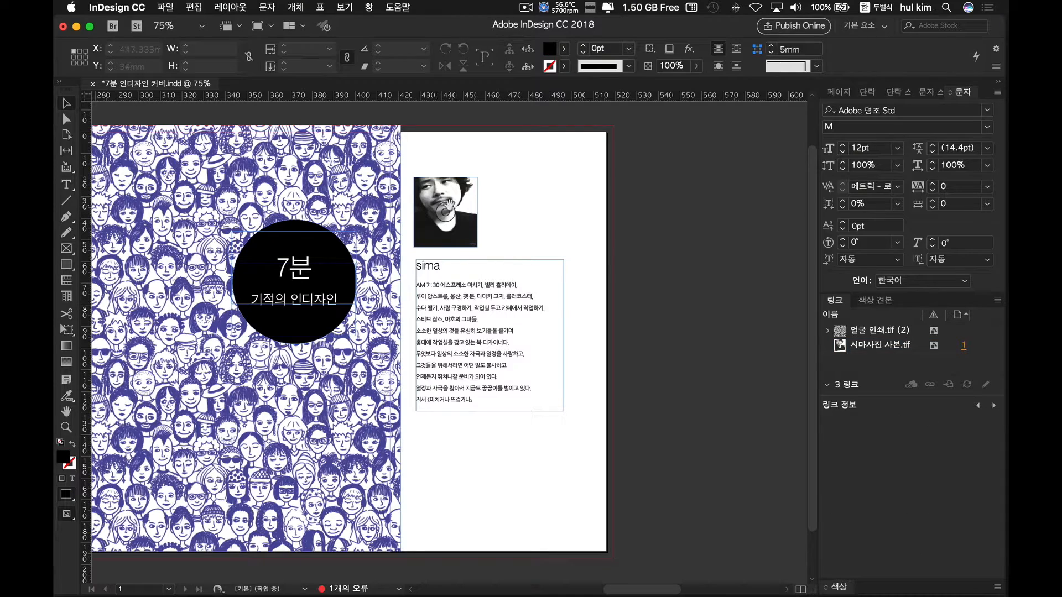
- Check the link information of the front-cover pattern image and the biography text frame below the author photo
left_click(331, 180)
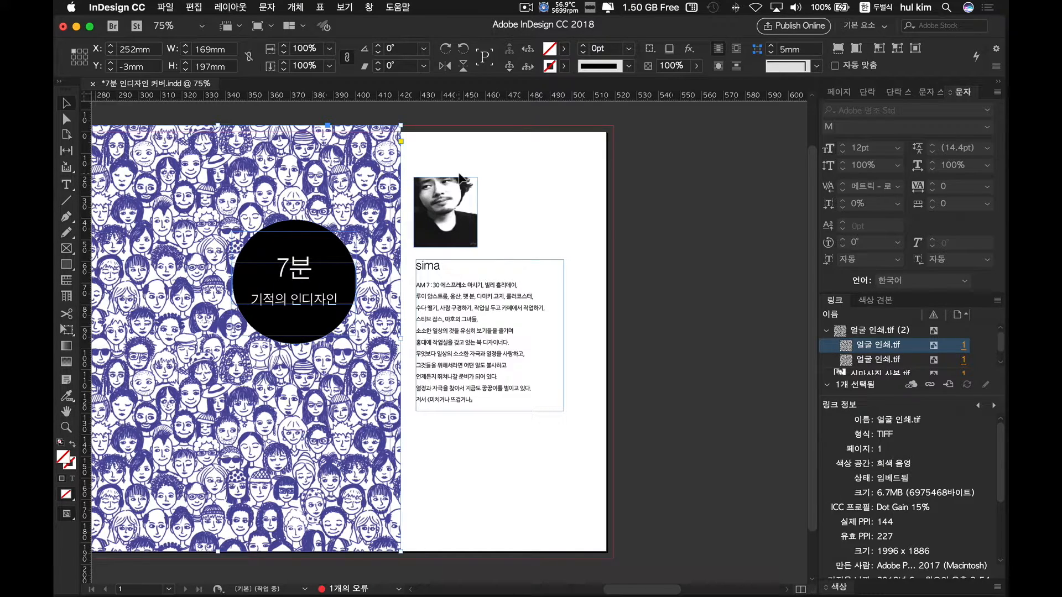
scroll(456, 164, "left", 5)
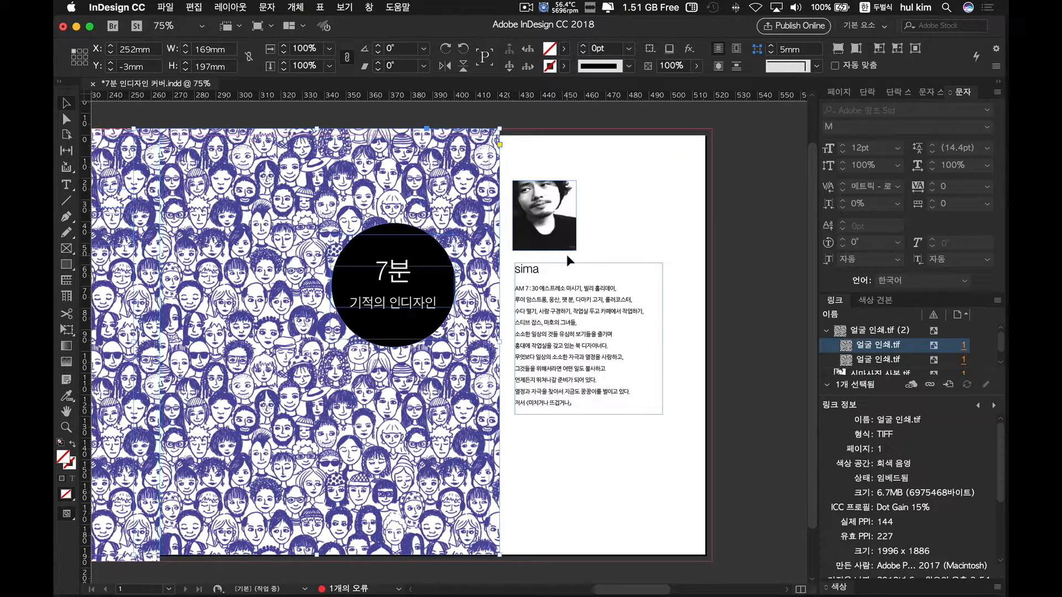
scroll(536, 255, "left", 5)
scroll(535, 255, "up", 2)
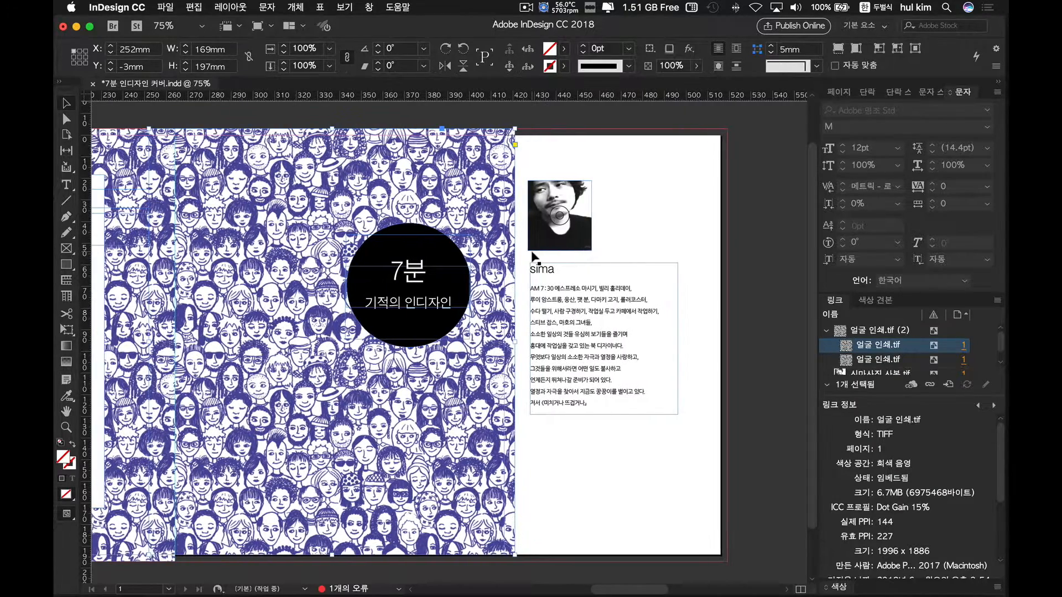
left_click(706, 292)
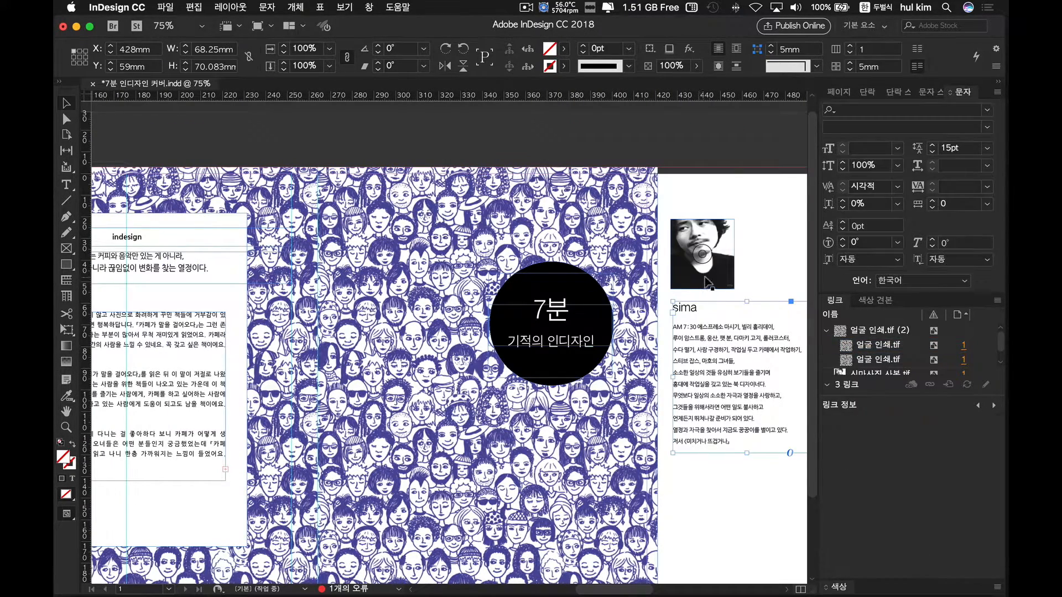
left_click_drag(703, 288, 703, 300)
left_click(638, 146)
- Draw an empty picture frame about 29 × 38 mm in the upper part of the blank back flap
scroll(417, 186, "left", 1)
scroll(420, 191, "left", 5)
scroll(420, 191, "up", 1)
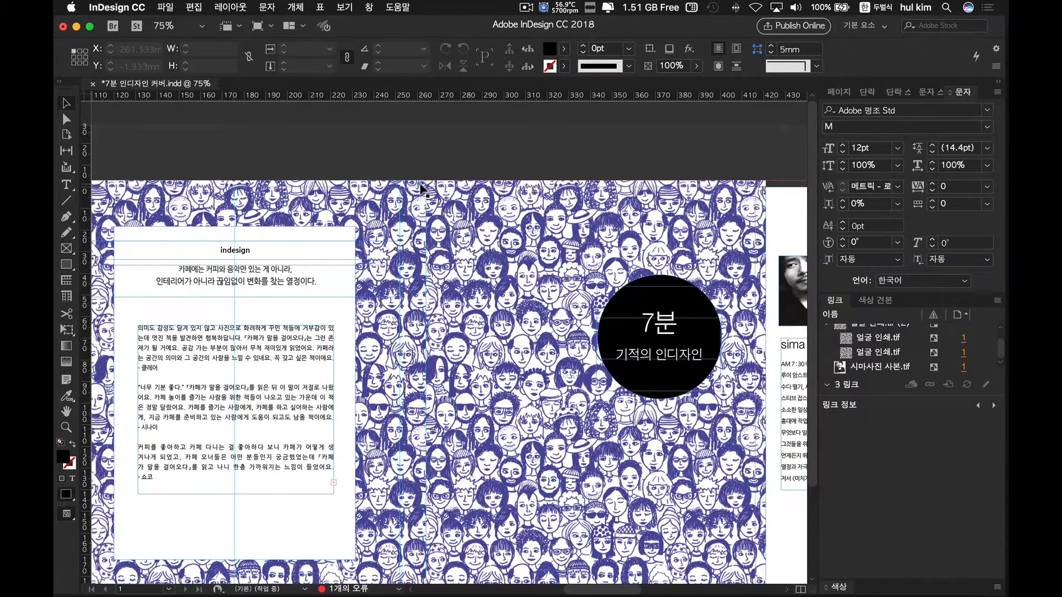
scroll(421, 189, "left", 5)
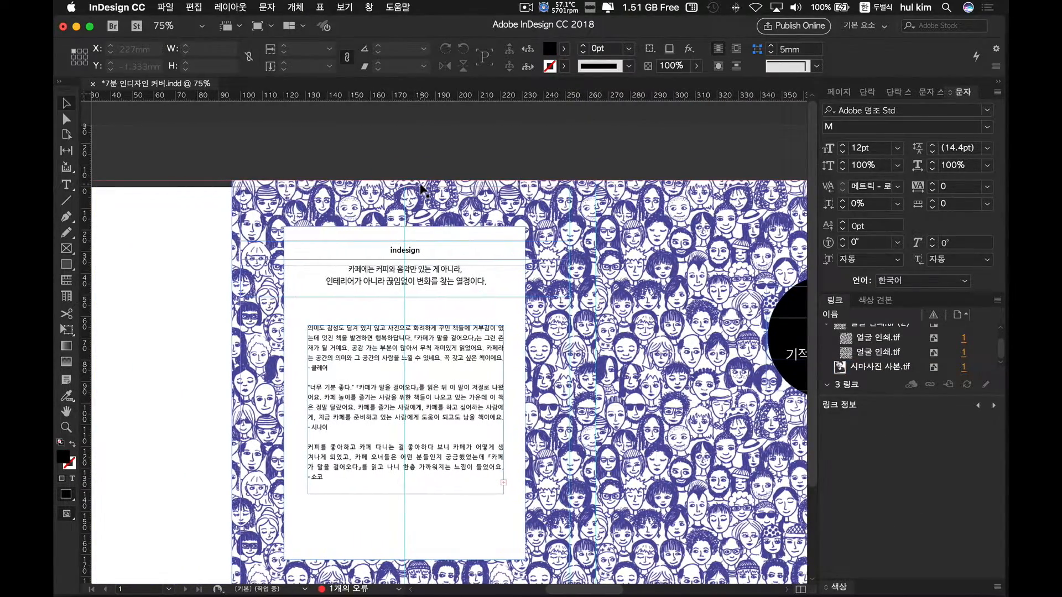
scroll(413, 183, "left", 5)
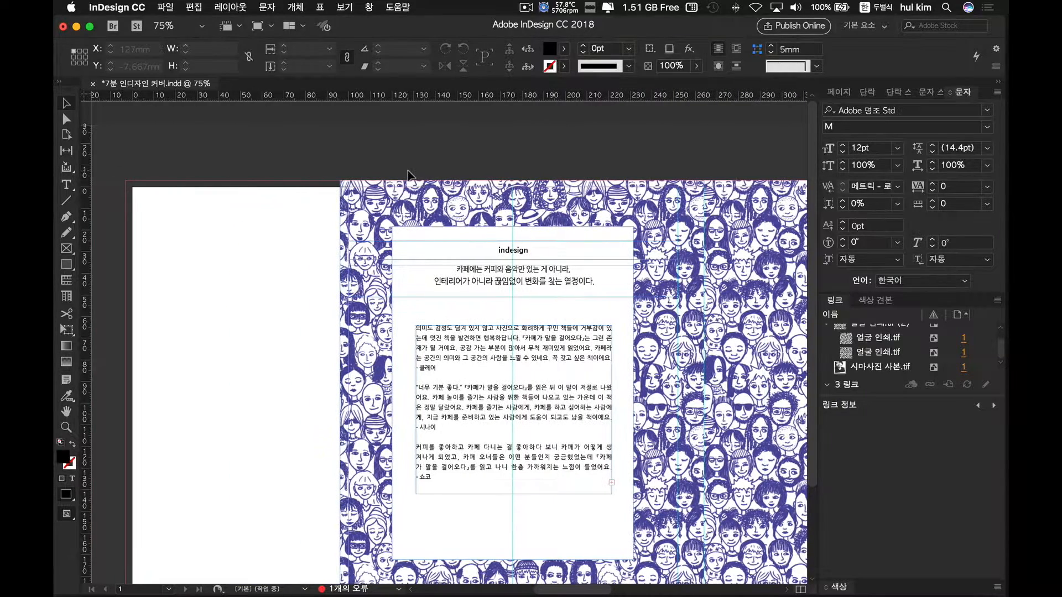
scroll(408, 175, "down", 1)
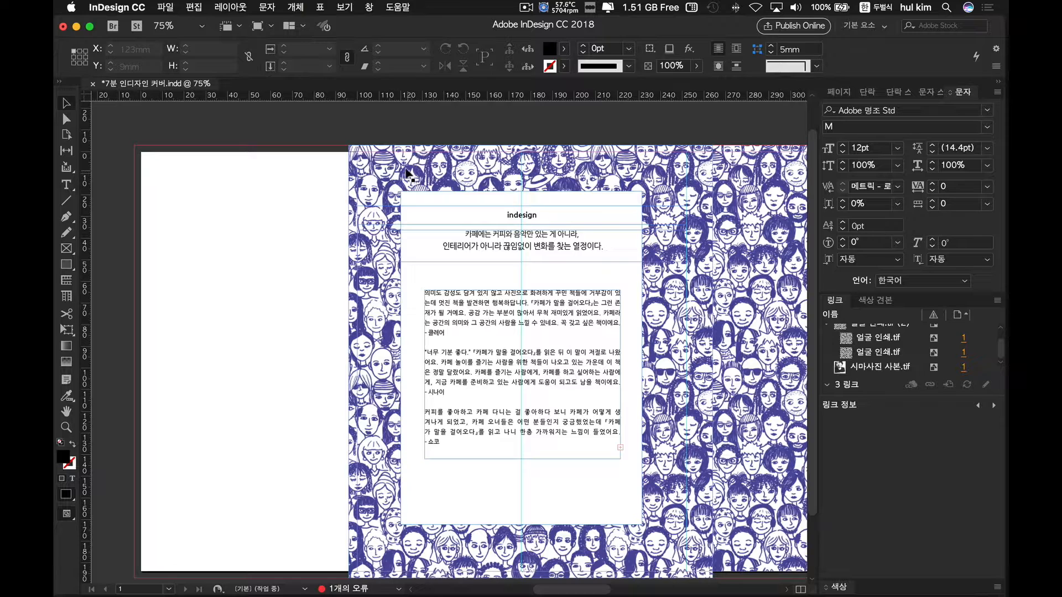
left_click(66, 249)
left_click_drag(157, 212, 219, 296)
left_click(177, 273)
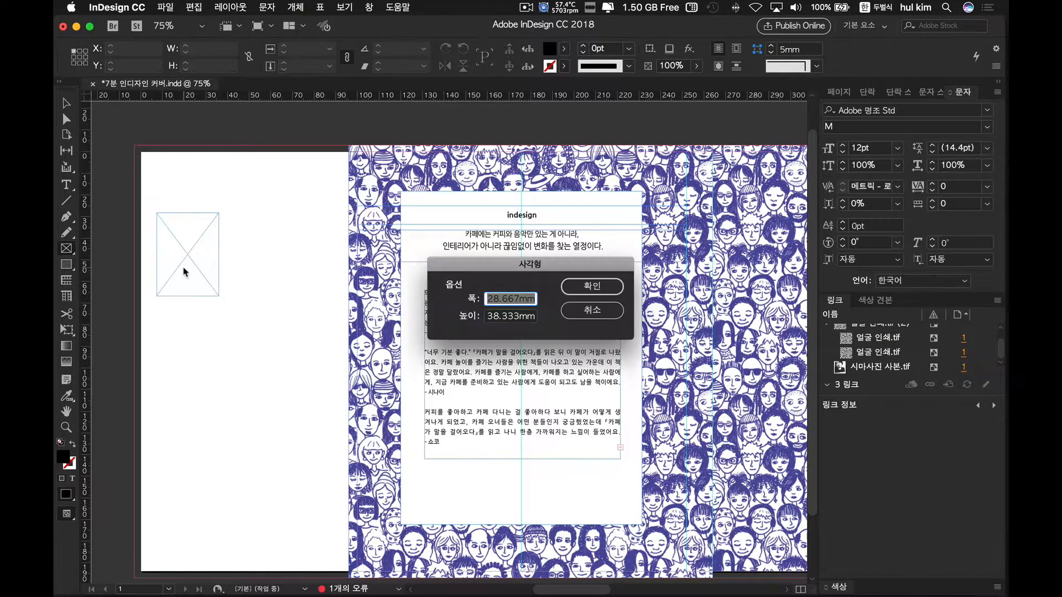
left_click(592, 312)
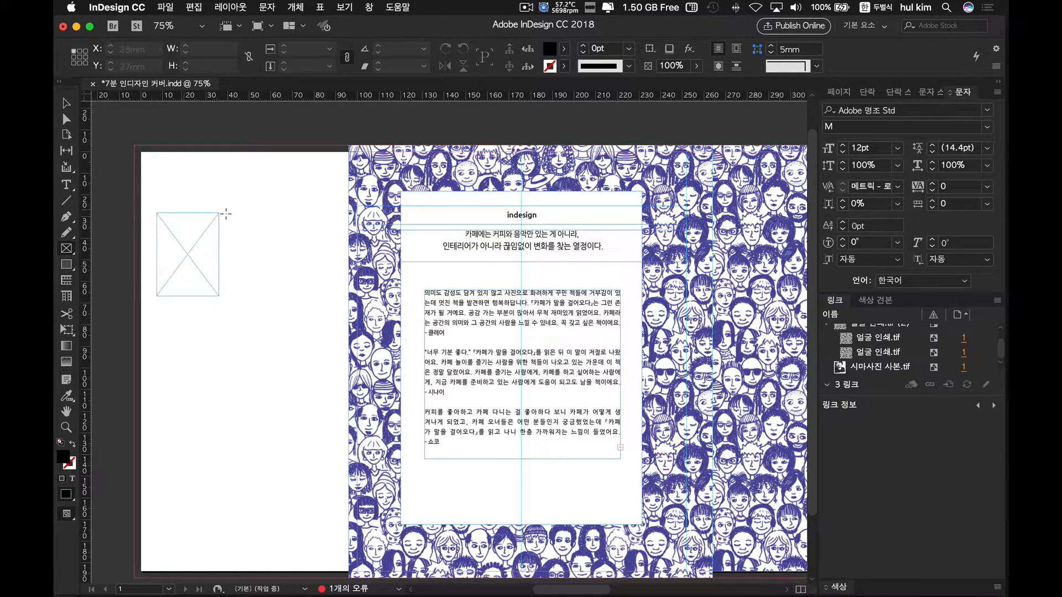
- Preview the book mockup images and place 00철학자의 노트 입체표지.png into the new back-flap frame
key("super+d")
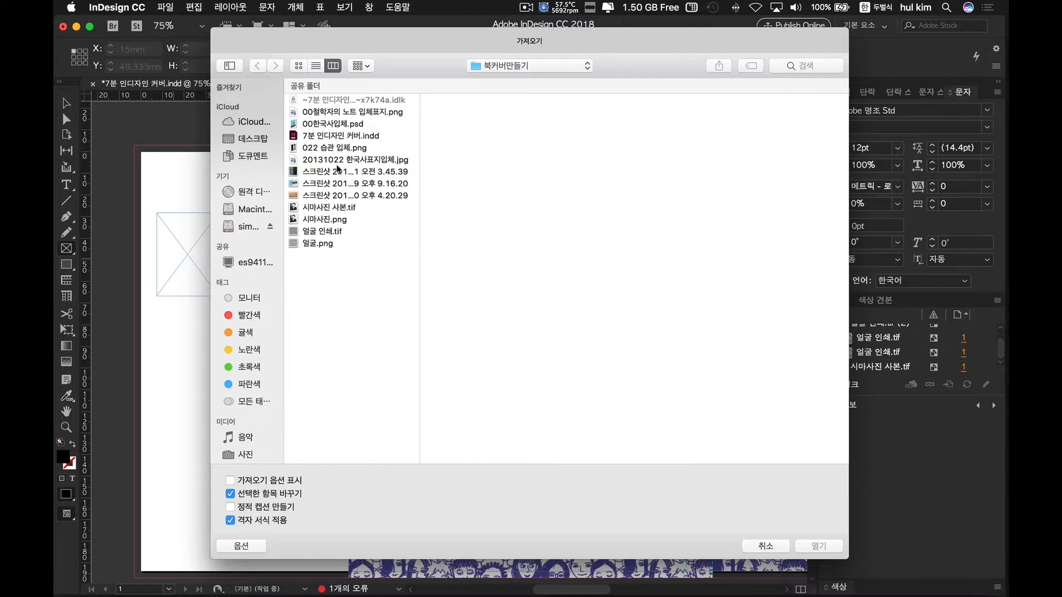
left_click(323, 127)
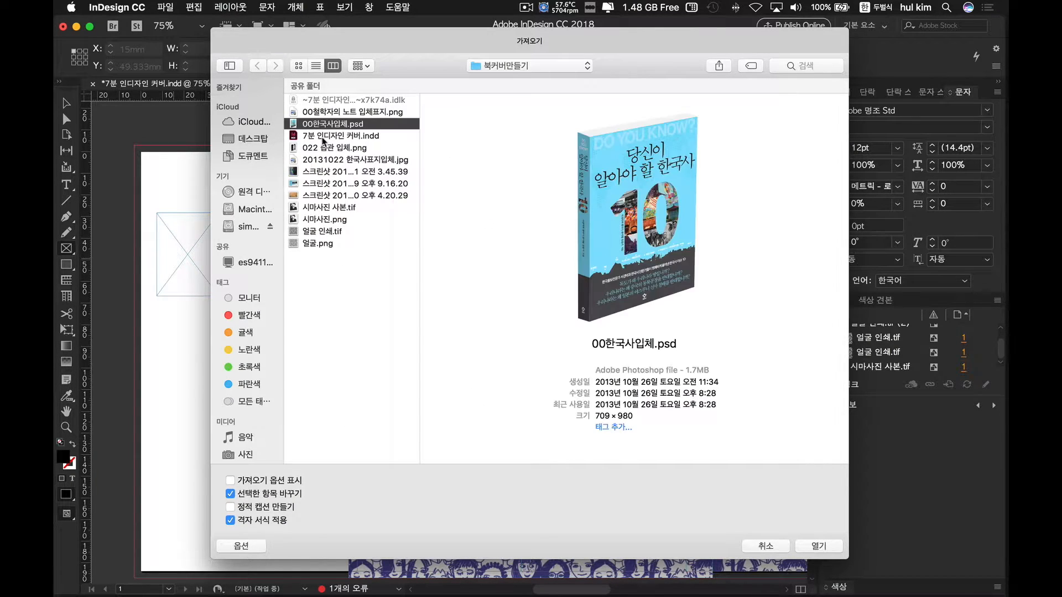
left_click(325, 147)
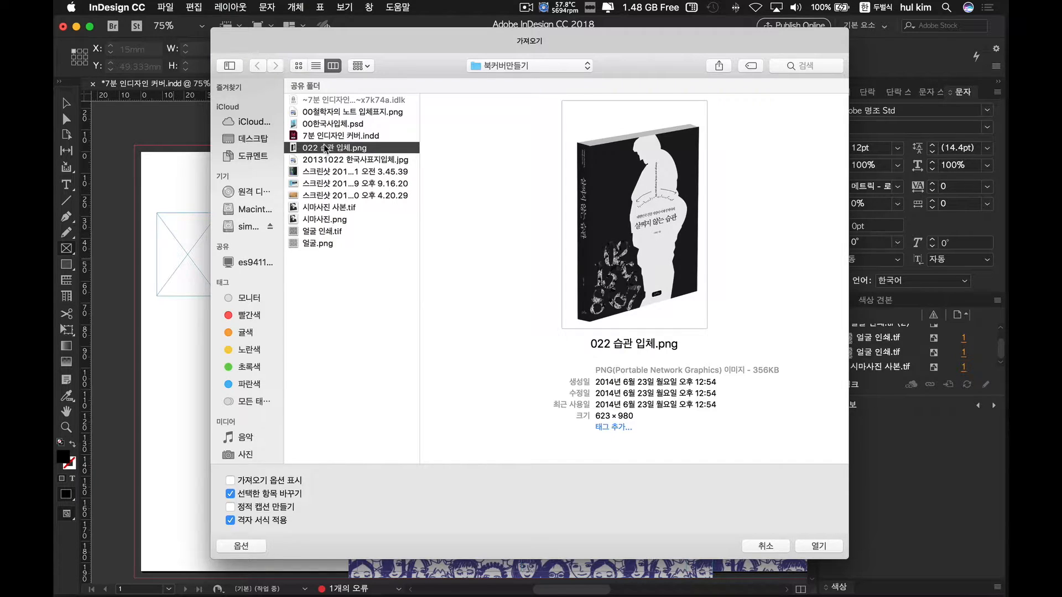
left_click(321, 112)
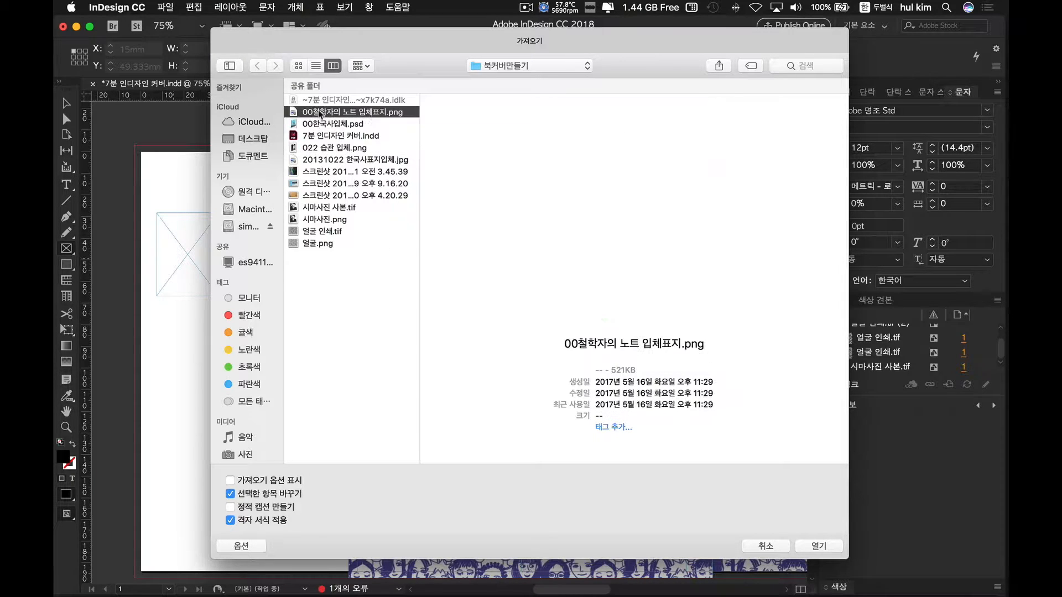
left_click(827, 548)
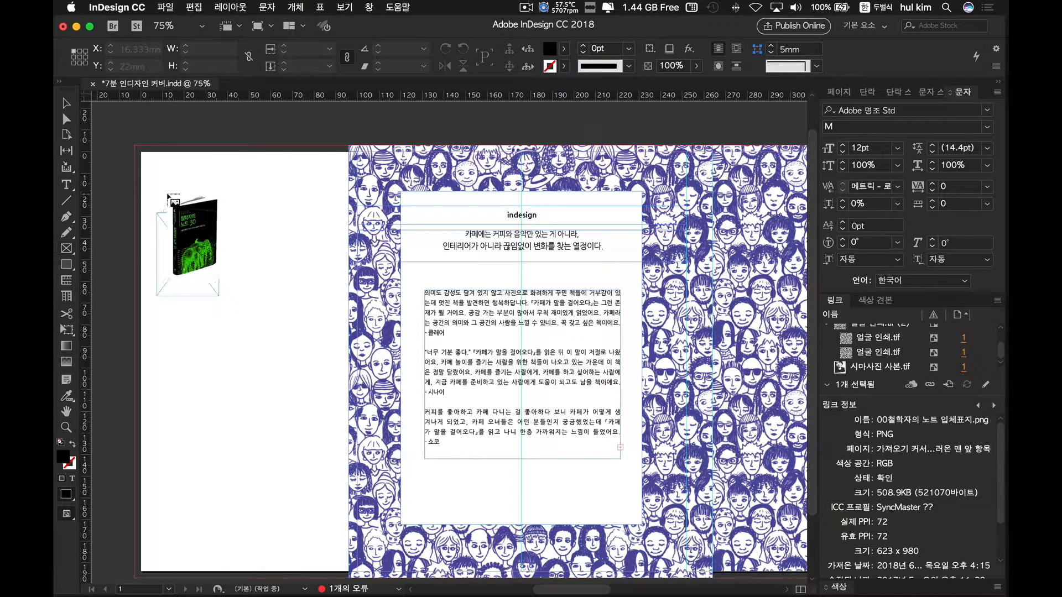
left_click(188, 229)
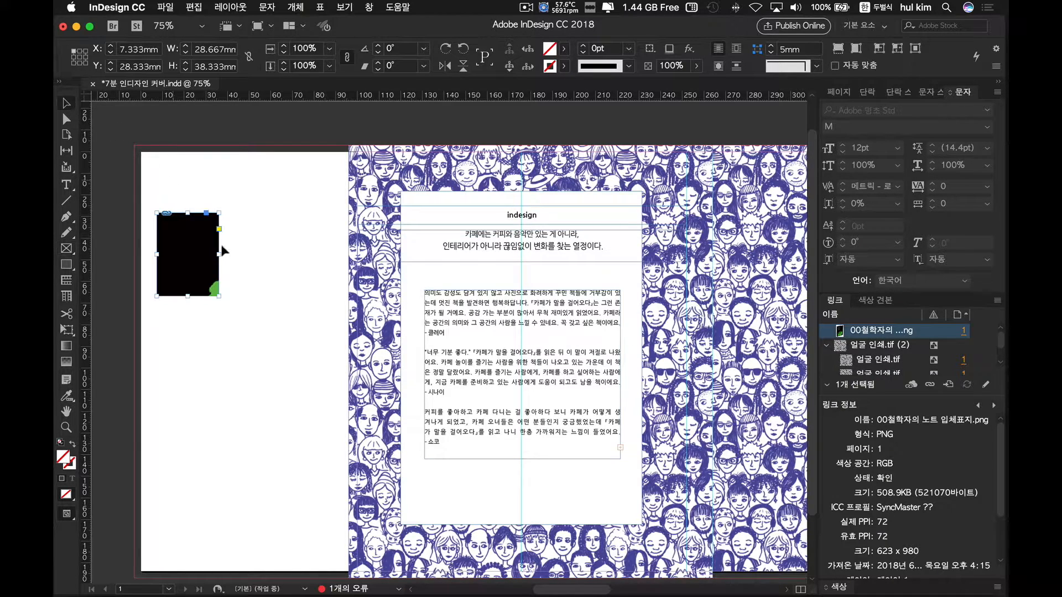
- Fill the back-flap frame proportionally with the book mockup image and deselect it
left_click(187, 253)
left_click(838, 50)
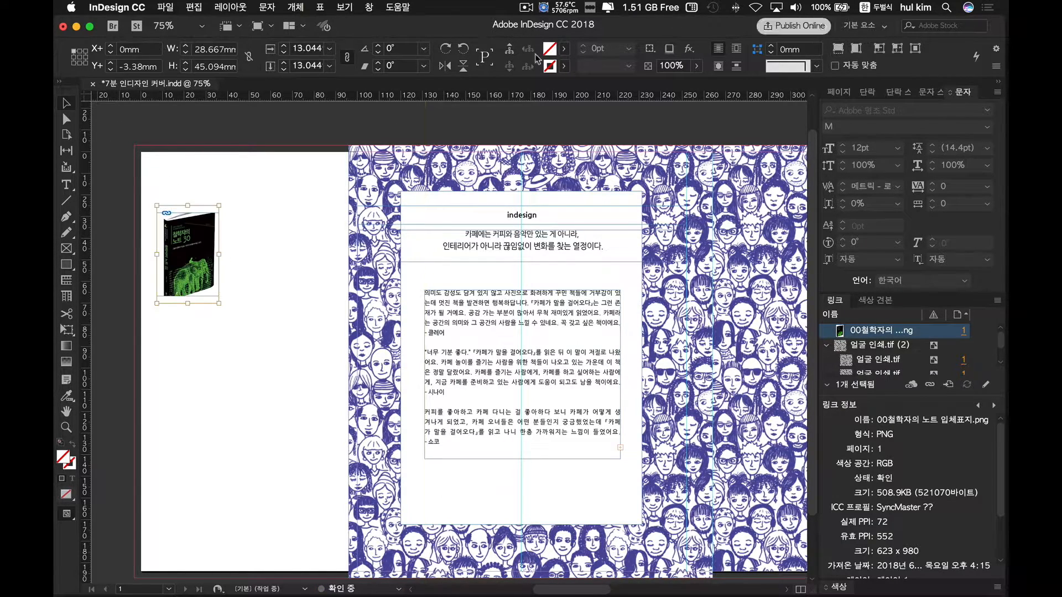
left_click(133, 159)
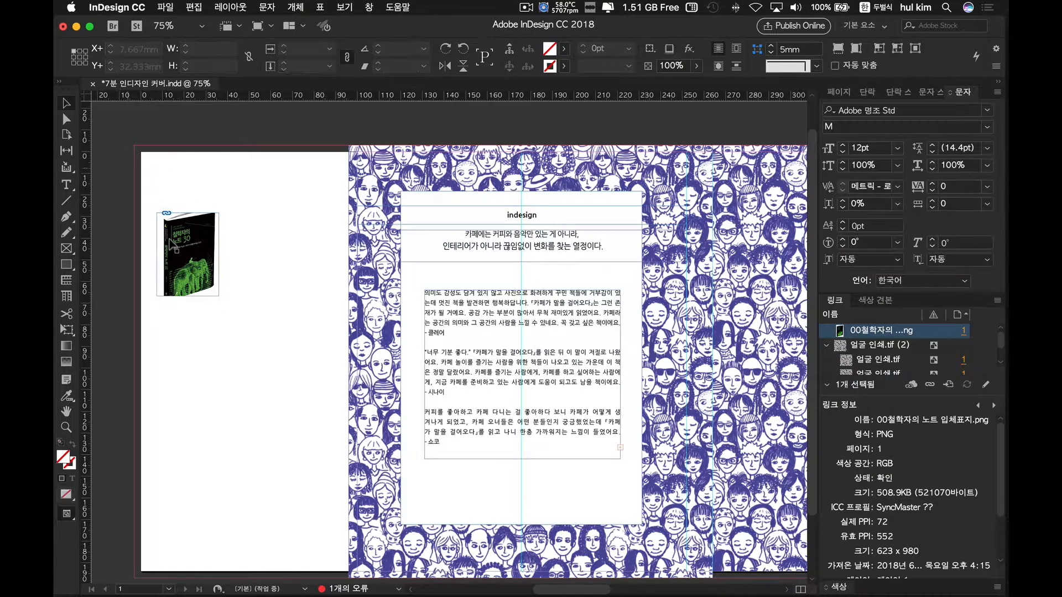
- Shrink the book image inside its back-flap frame to about 22 × 35 mm and embed its link in the document
left_click(186, 247)
left_click_drag(218, 204, 212, 217)
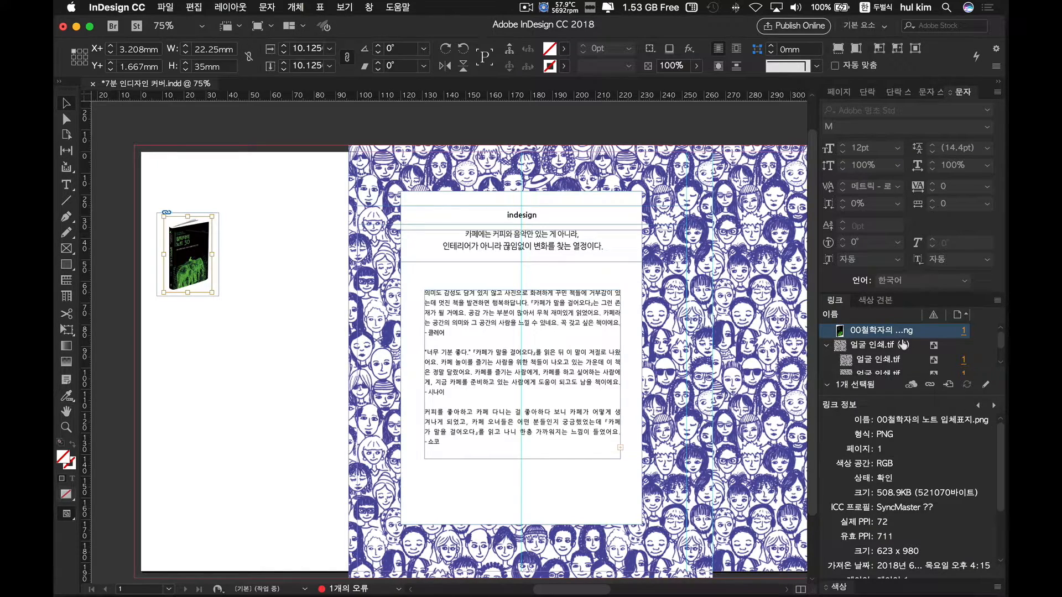
left_click(998, 300)
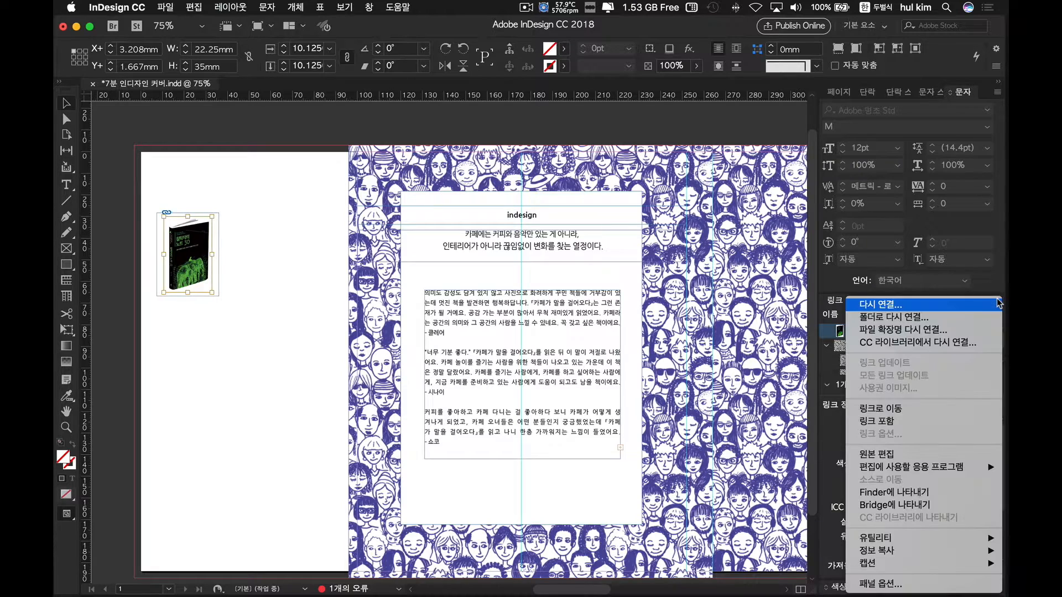
left_click(921, 408)
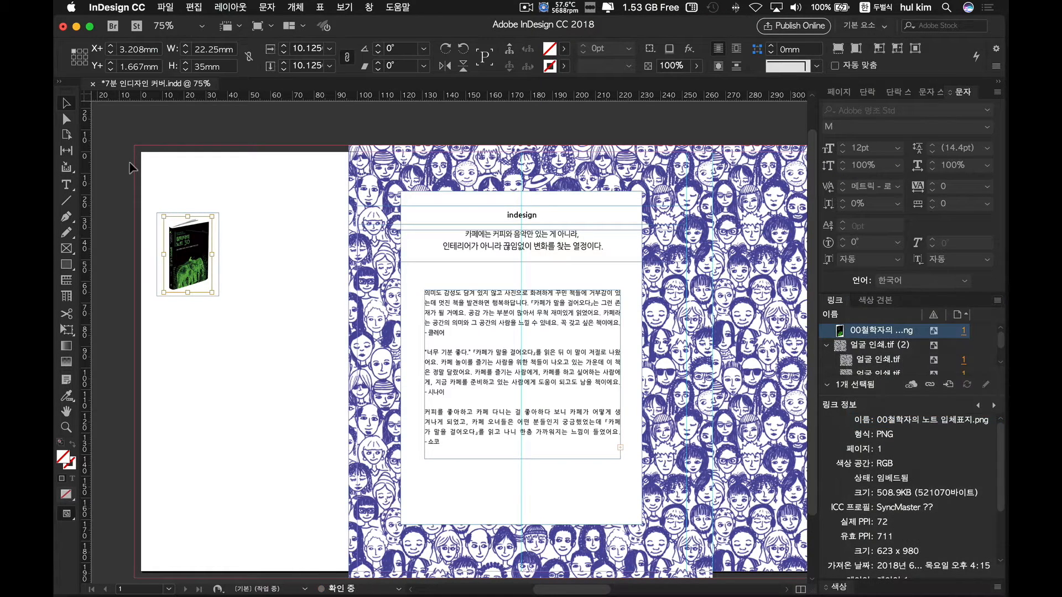
- Move the book image frame up on the back flap to about X 8.3 mm, Y 22.3 mm
left_click(183, 208)
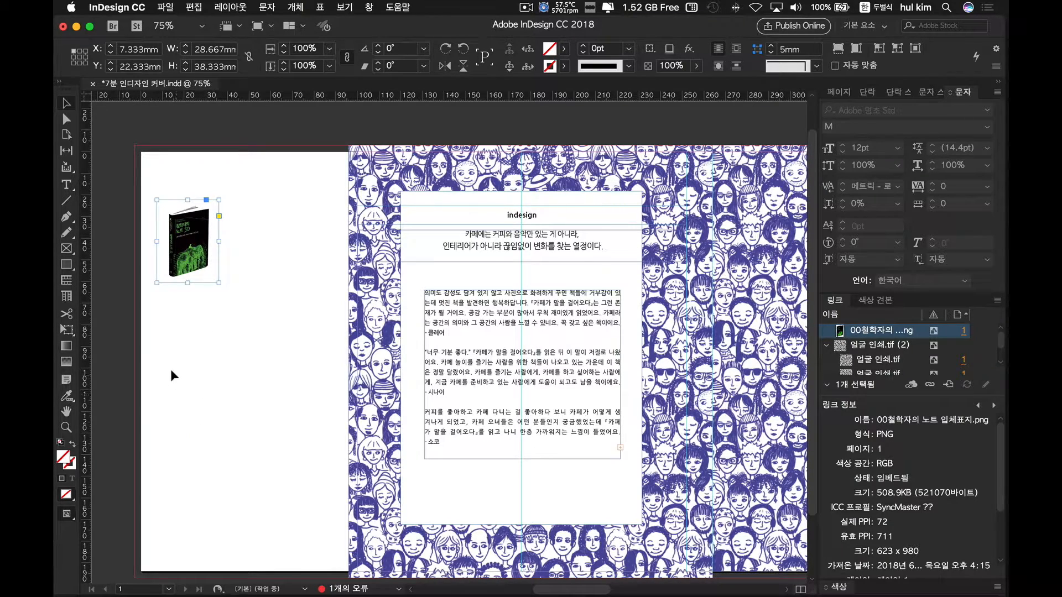
left_click_drag(194, 214, 197, 214)
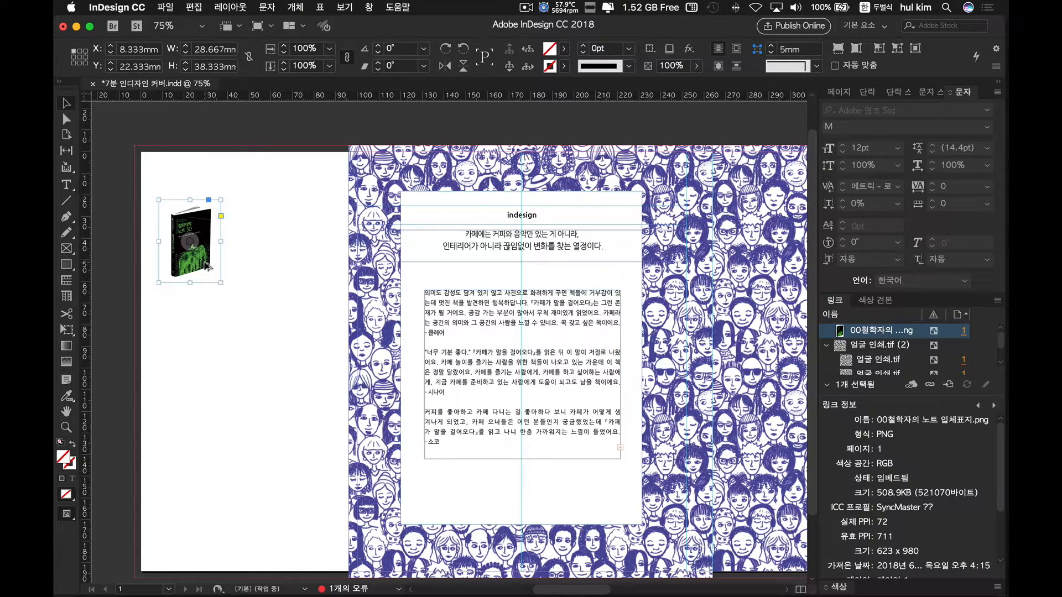
- Try to stack copies of the book image frame in a column on the back flap, and undo the copies
left_click_drag(206, 268, 202, 363)
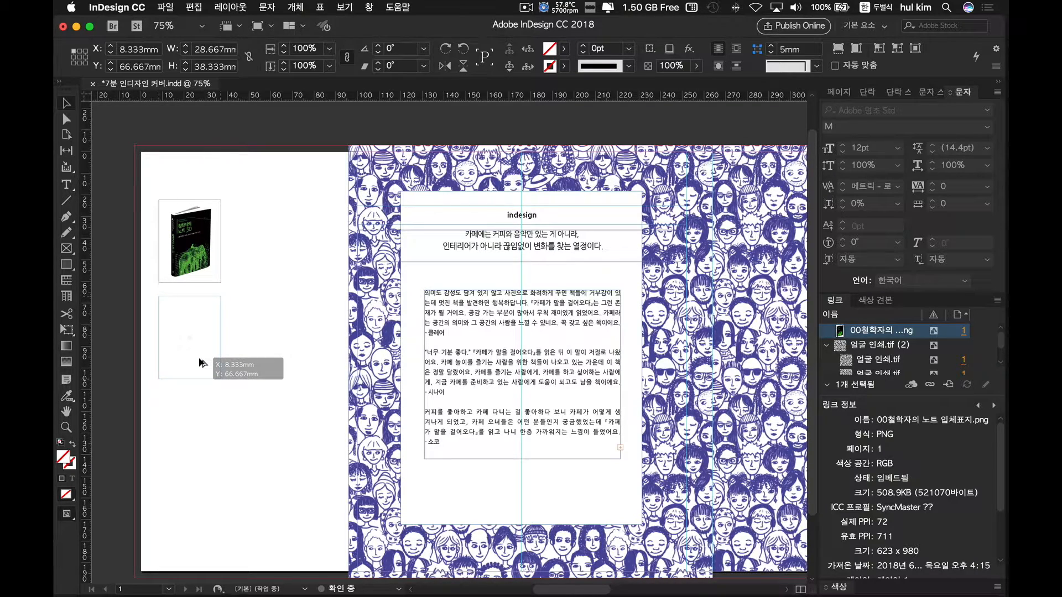
left_click_drag(202, 363, 202, 363)
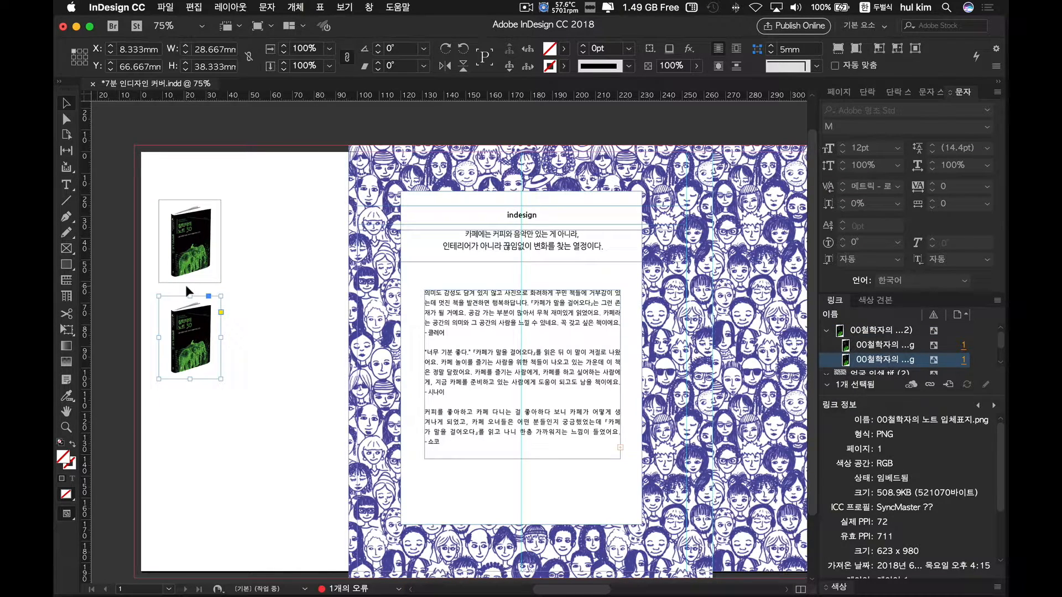
left_click_drag(208, 290, 197, 417)
key("cmd+z")
key("cmd+z")
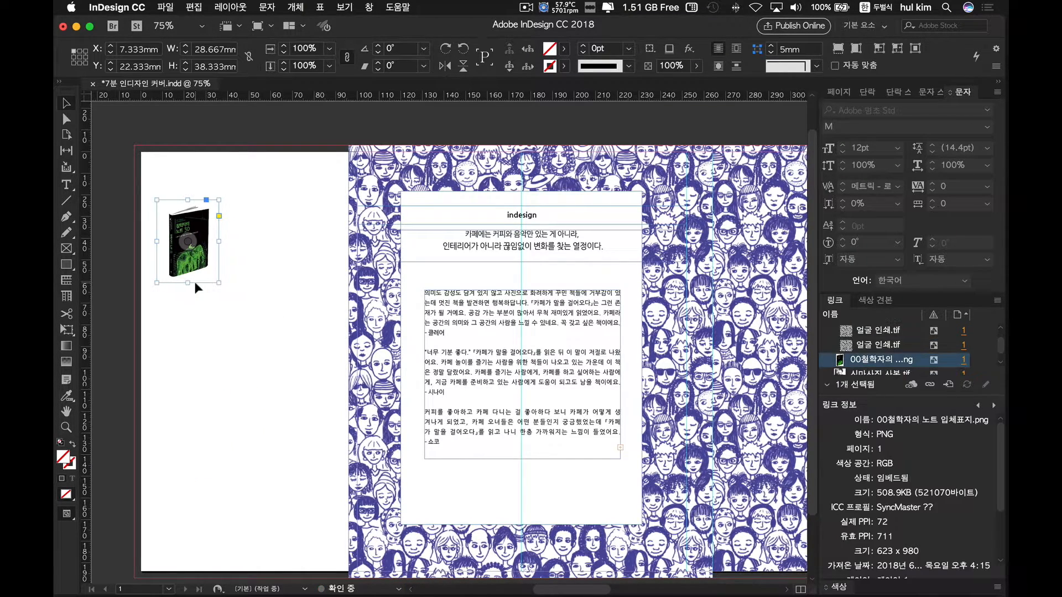
left_click(117, 224)
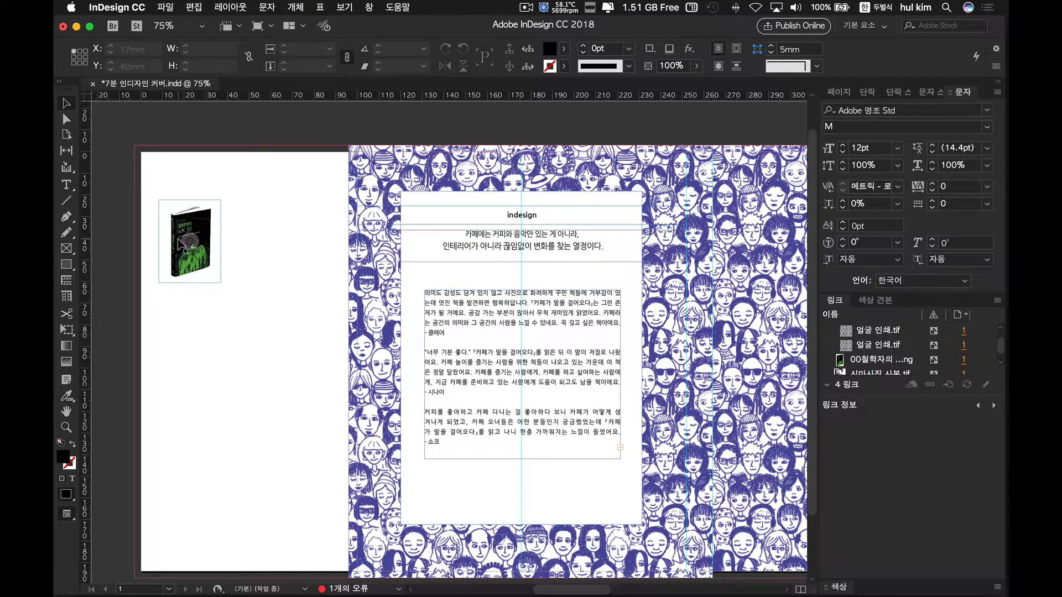
left_click_drag(209, 219, 205, 393)
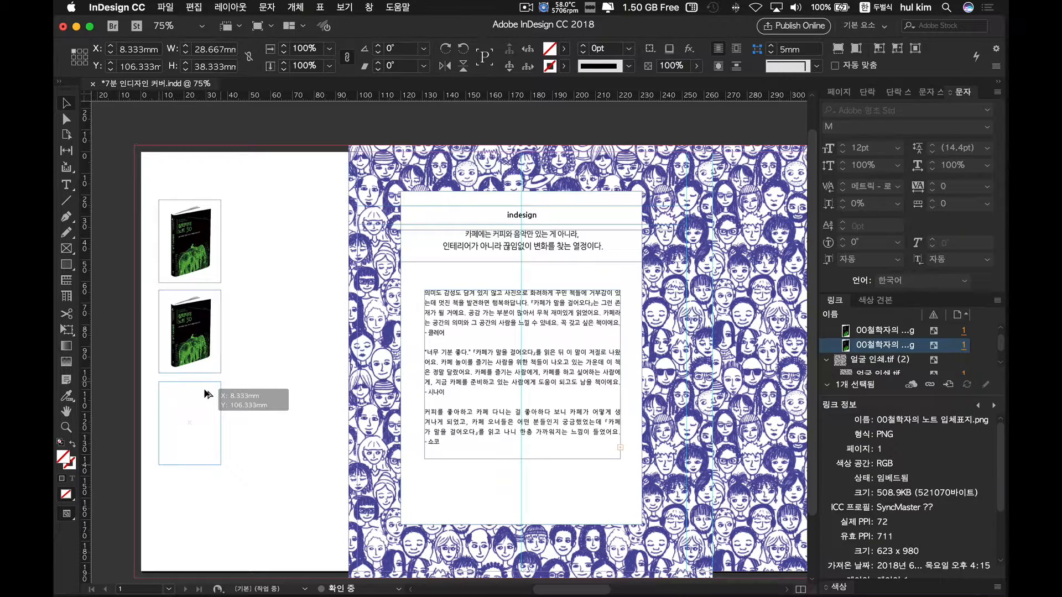
key("super+z")
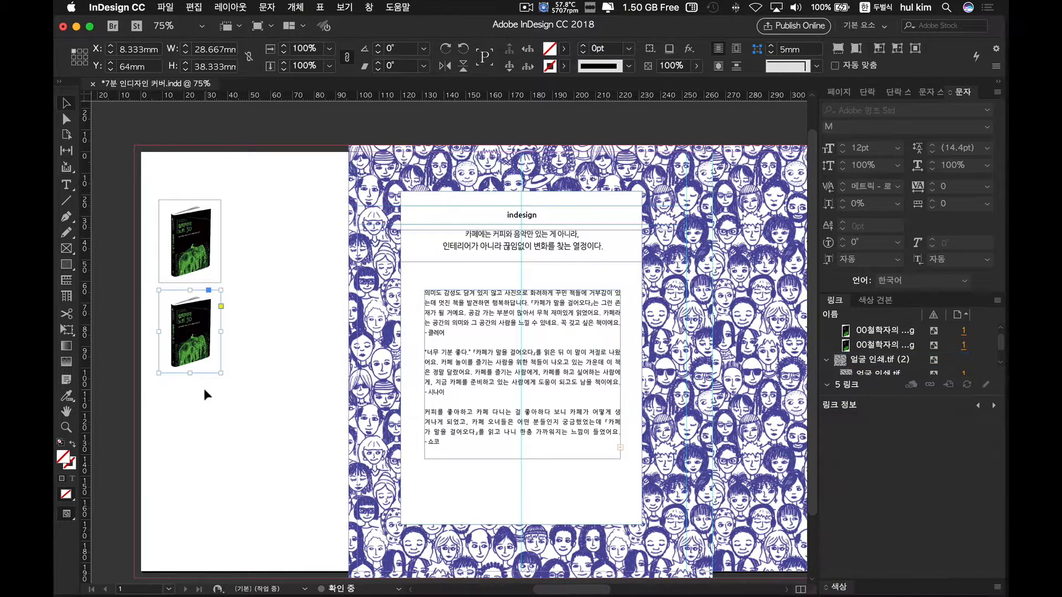
key("super+z")
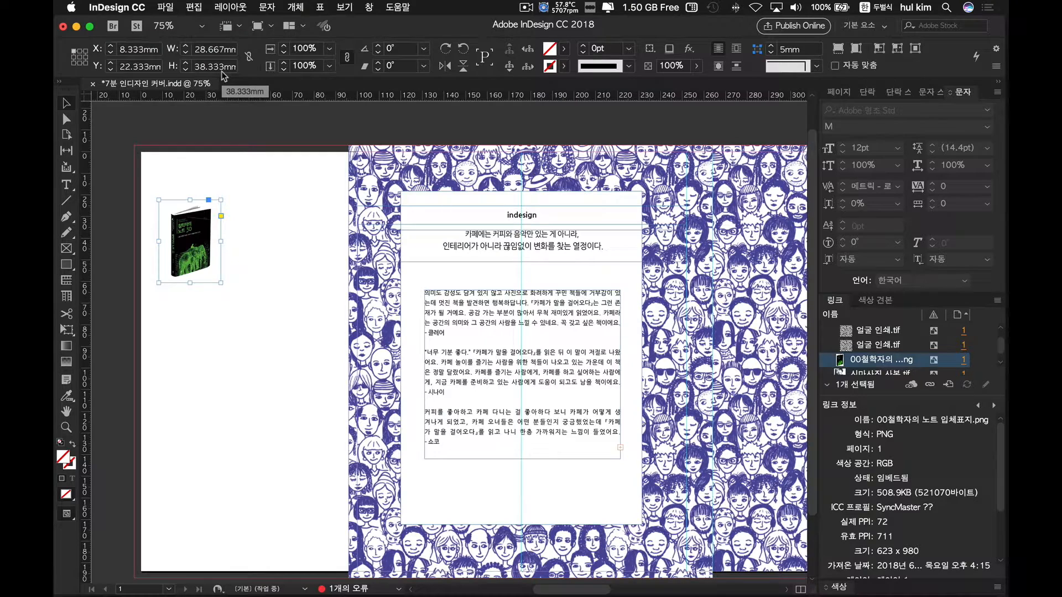
- Stack two evenly spaced copies of the book frame below the original and replace the middle image with 022 습관 입체.png
key("super+shift+z")
key("super+shift+z")
key("super+d")
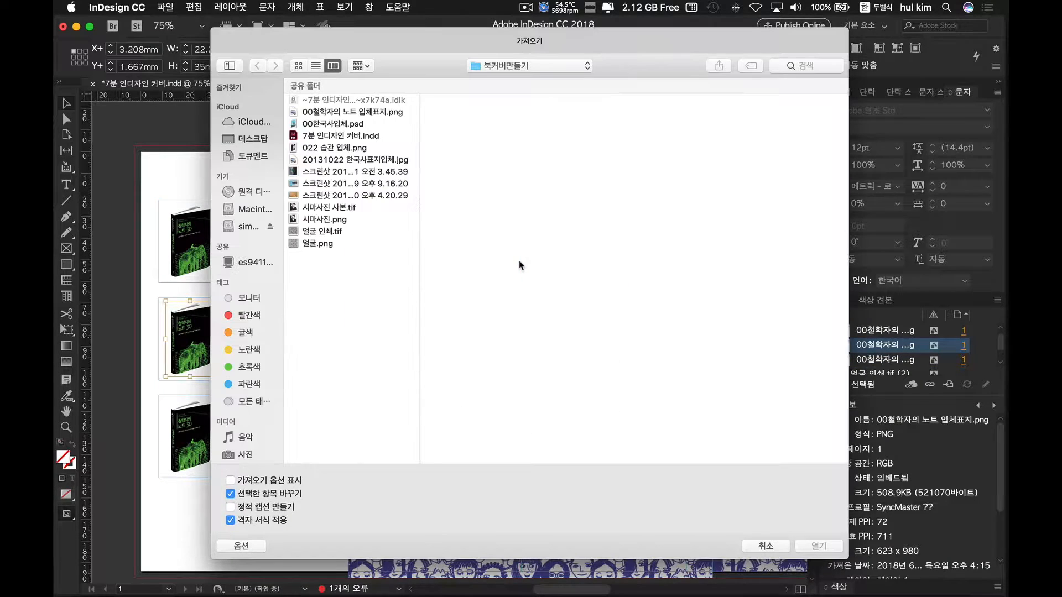
left_click(317, 148)
left_click(819, 546)
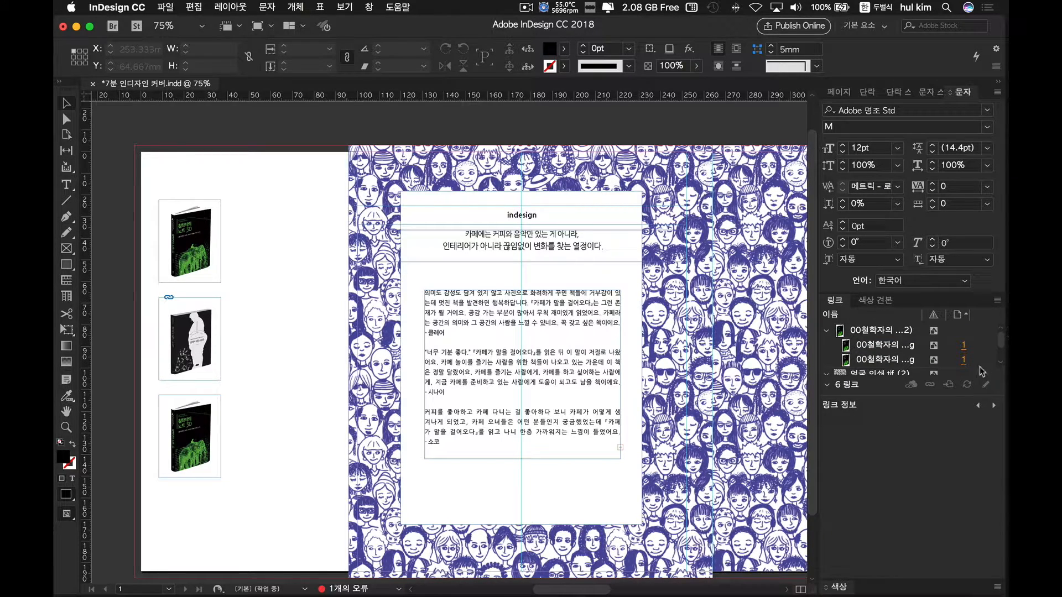
- Embed the link of the middle book image, 022 습관 입체.png, in the document
left_click(998, 300)
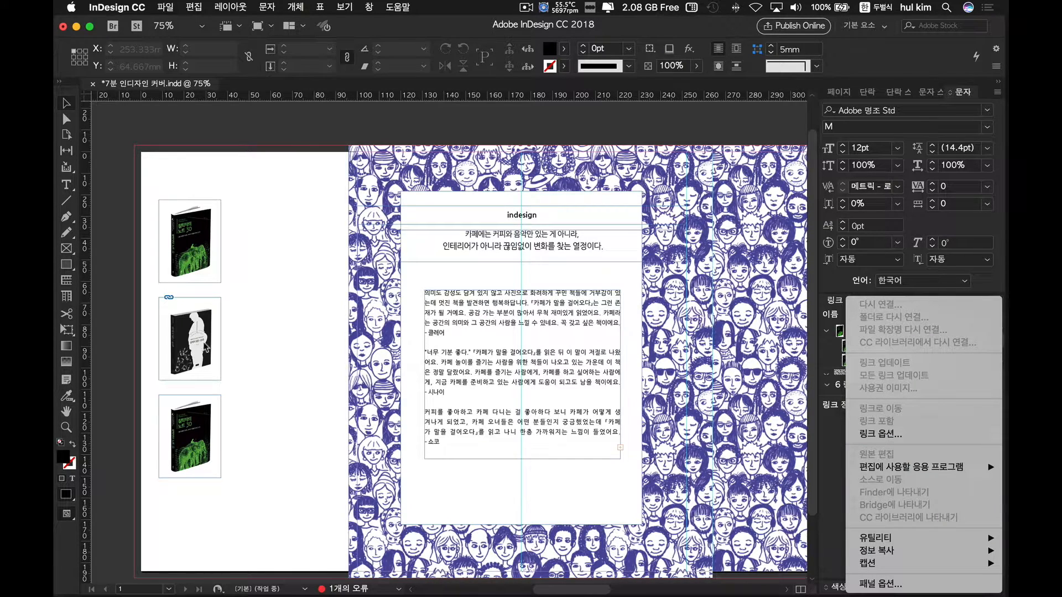
left_click(189, 339)
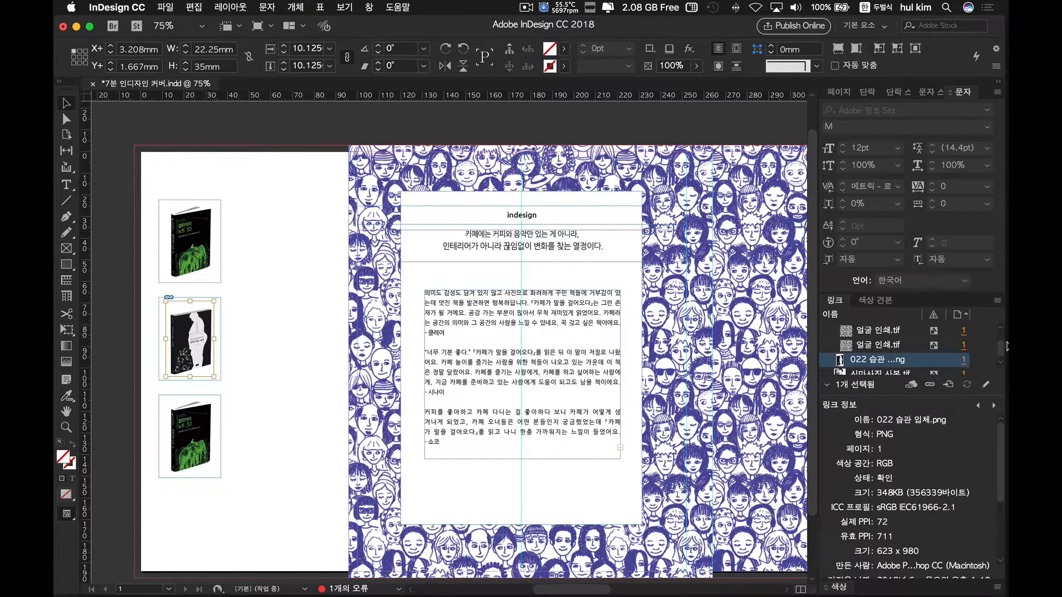
left_click(999, 301)
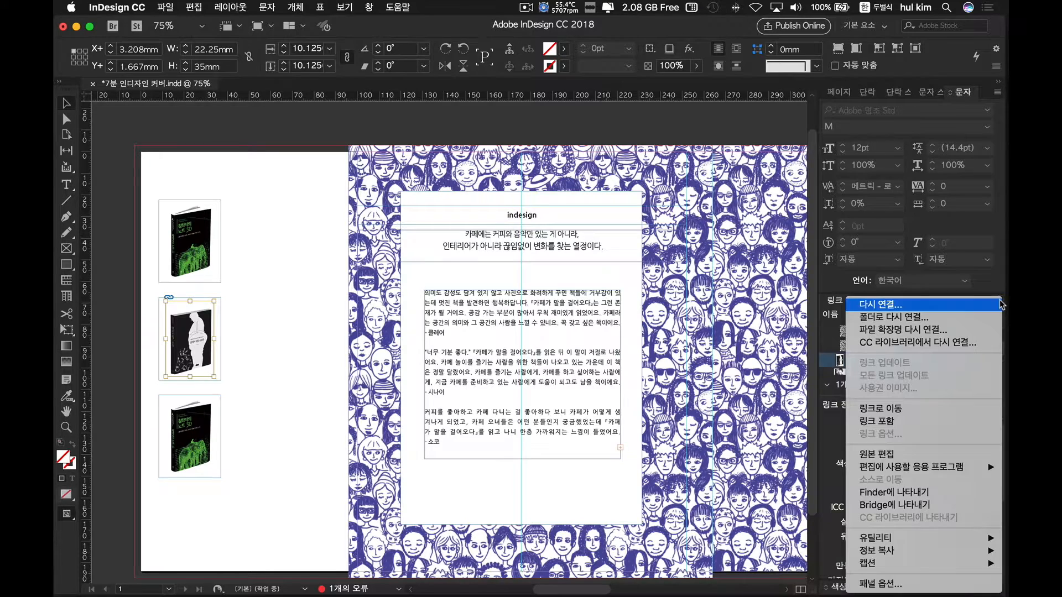
left_click(877, 421)
- Preview the blue Korean history book mockups and replace the lowest frame's image with 20131022 한국사표지입체.jpg
left_click(190, 437)
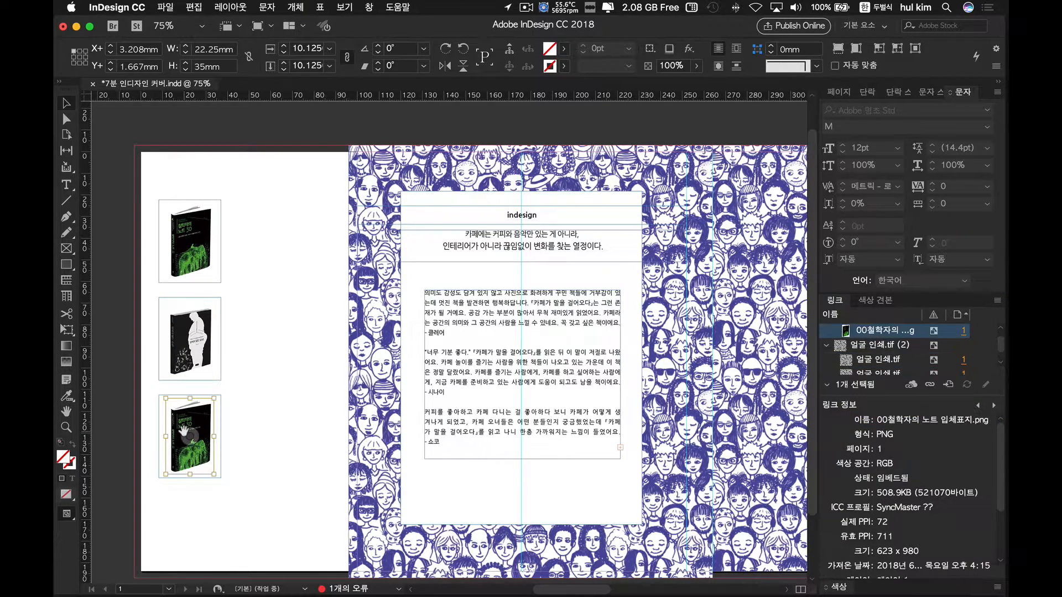
key("super+d")
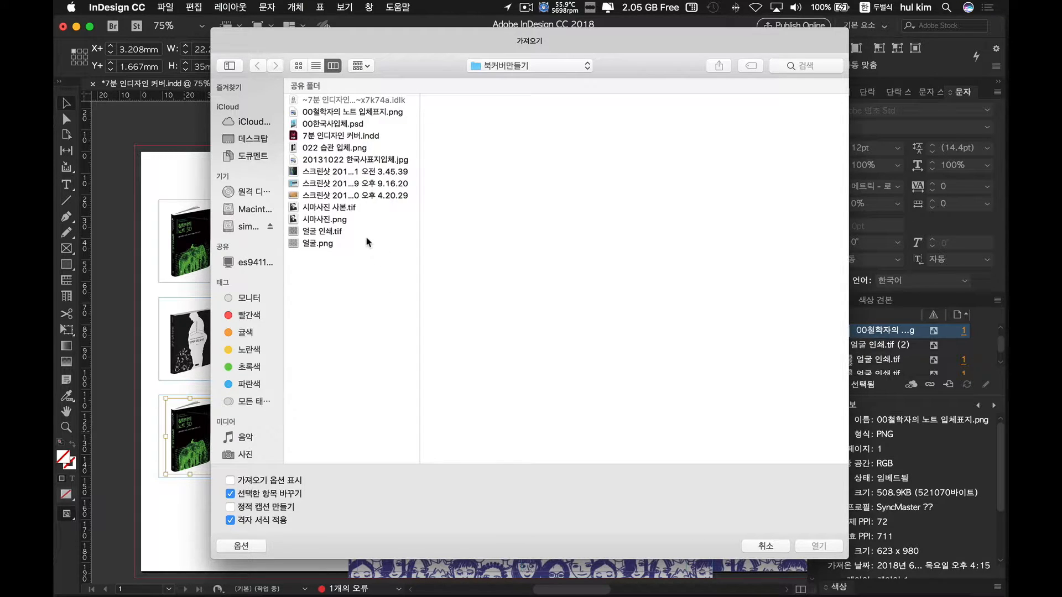
left_click(332, 124)
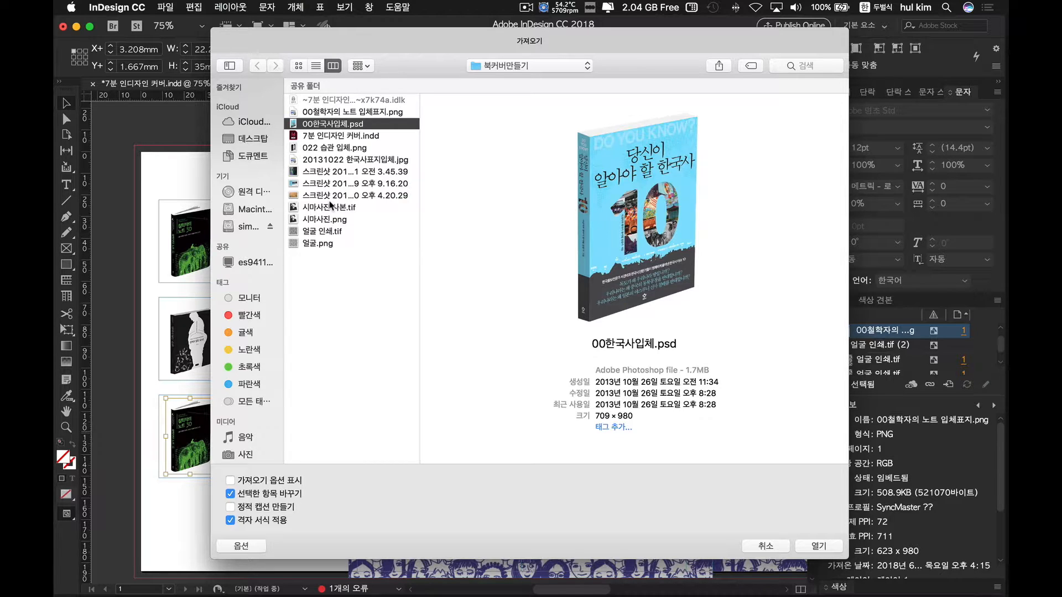
left_click(341, 113)
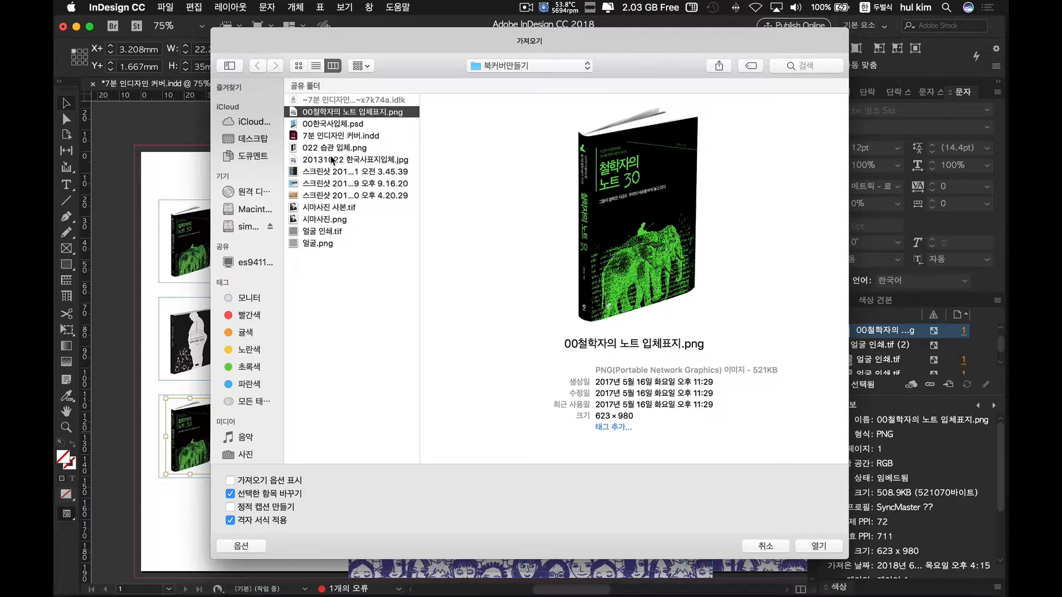
left_click(332, 161)
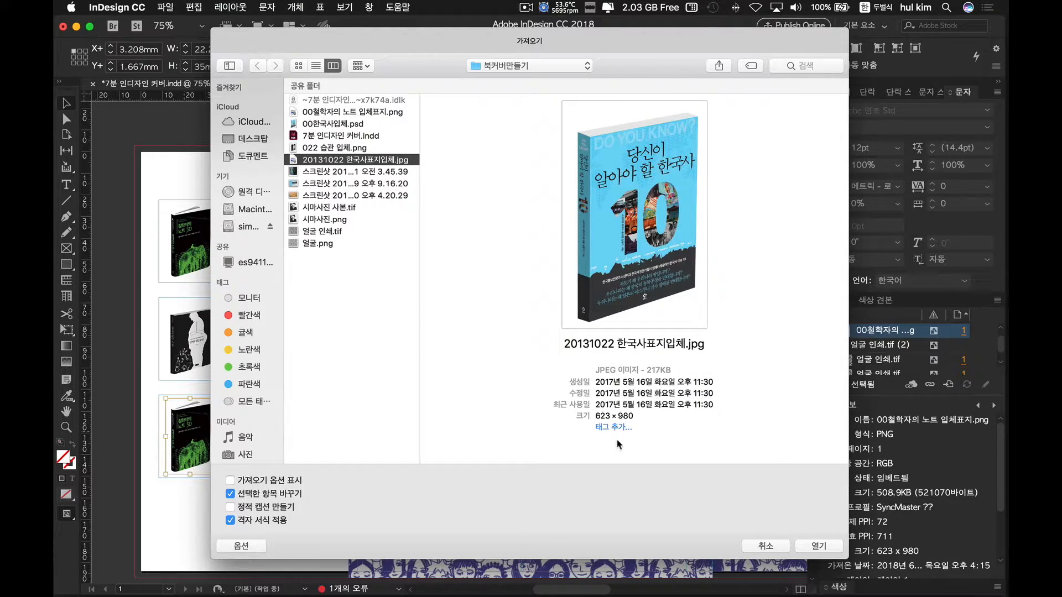
left_click(822, 552)
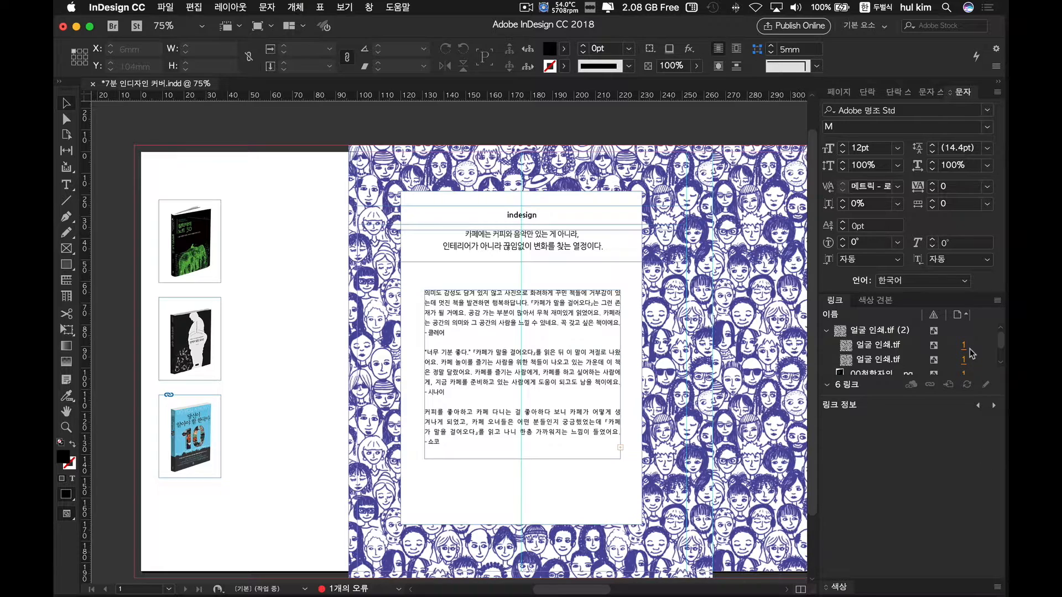
- Embed the link of the lowest book image, 20131022 한국사표지입체.jpg, and deselect it
left_click(997, 300)
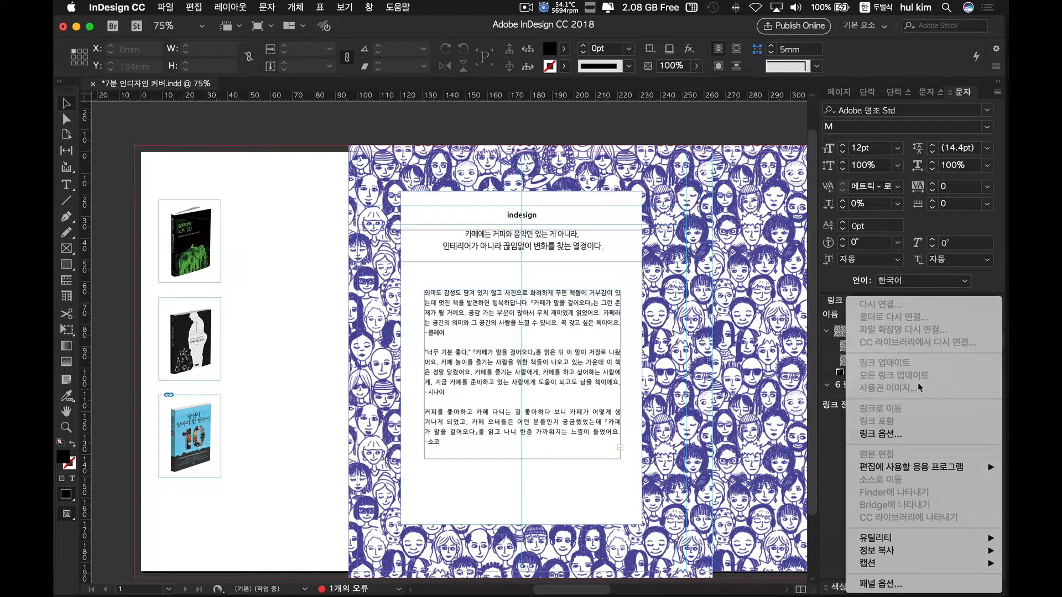
left_click(196, 435)
left_click(191, 437)
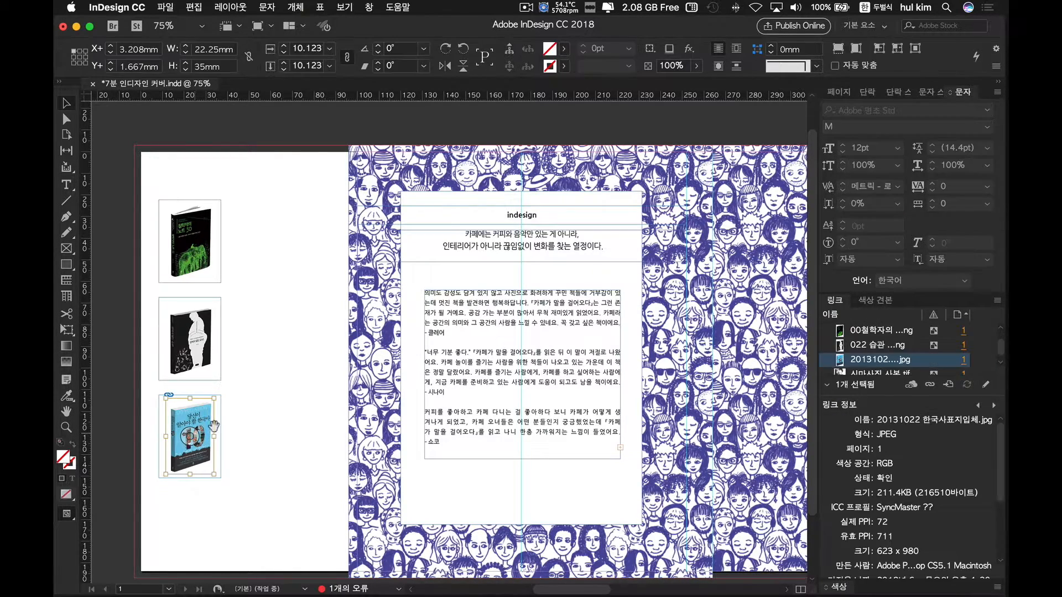
left_click(997, 300)
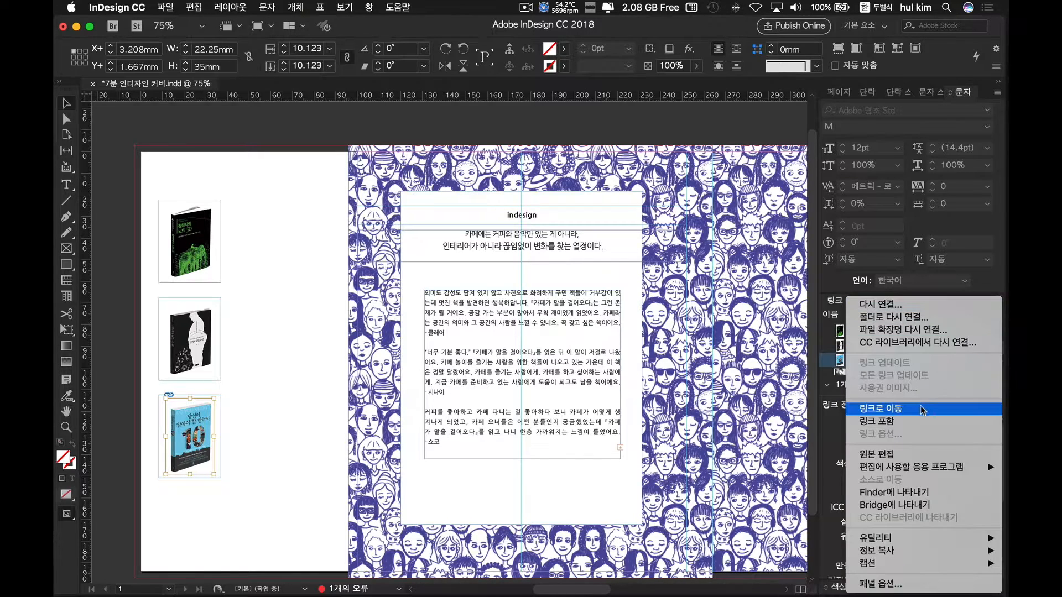
left_click(919, 423)
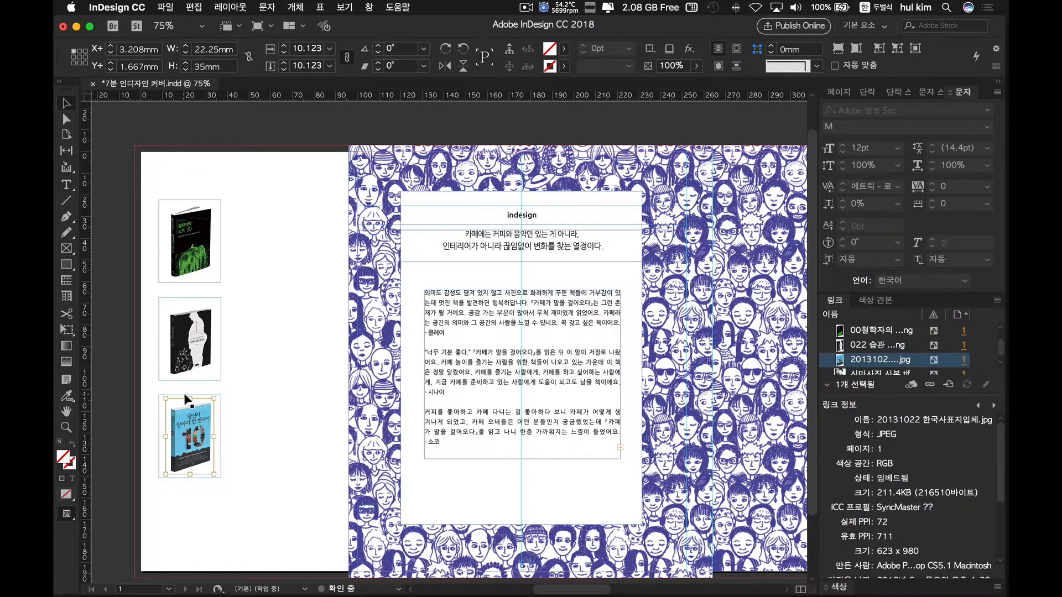
left_click(174, 123)
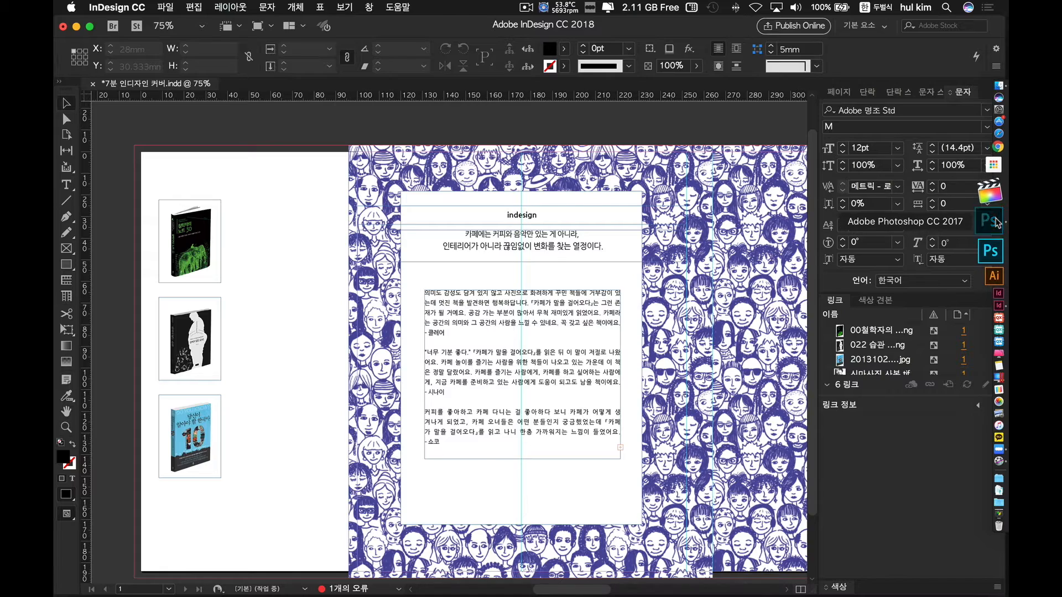
- Switch to Photoshop and open 022 습관 입체.png from the 북커버만들기 folder
left_click(995, 224)
key("super+o")
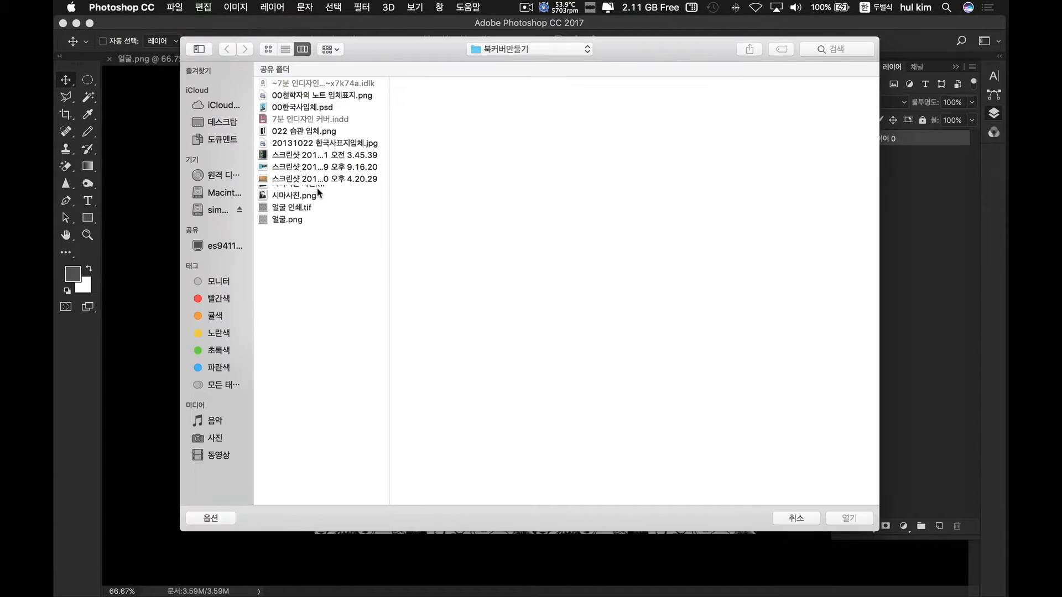
left_click_drag(379, 53, 366, 92)
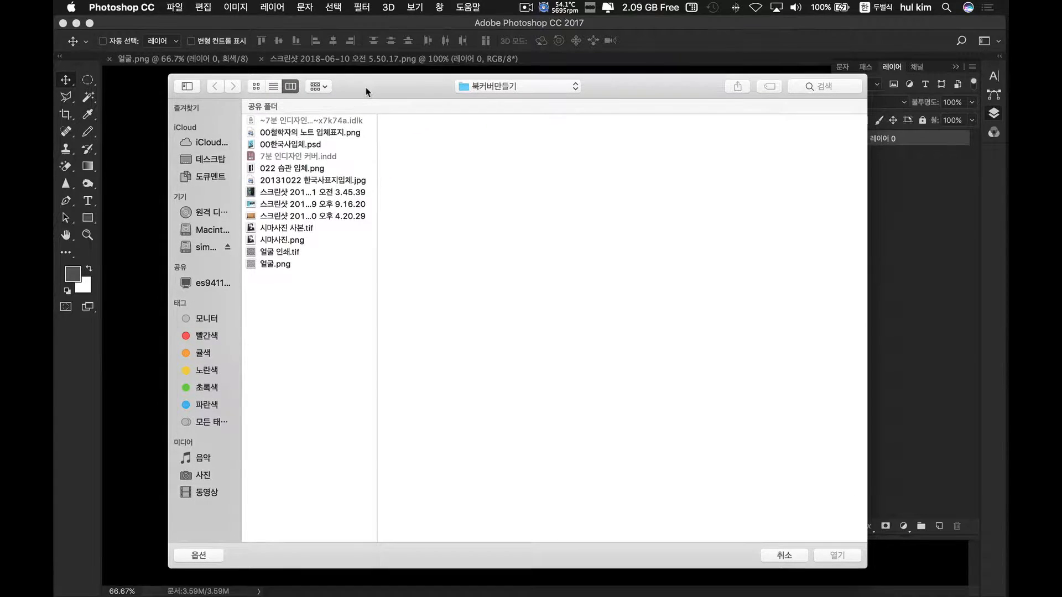
left_click(287, 145)
left_click(291, 168)
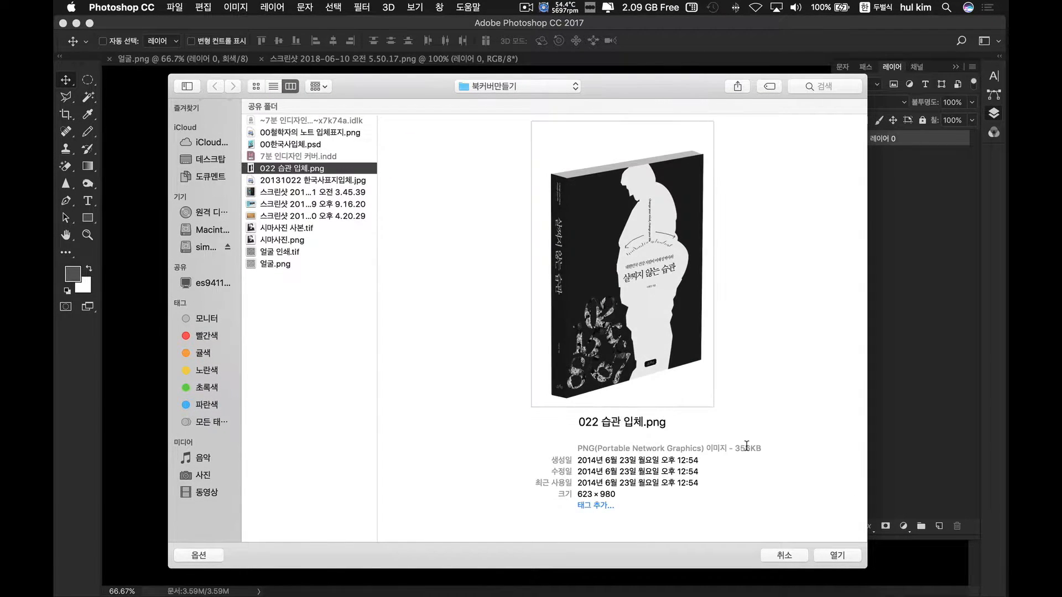
left_click(823, 561)
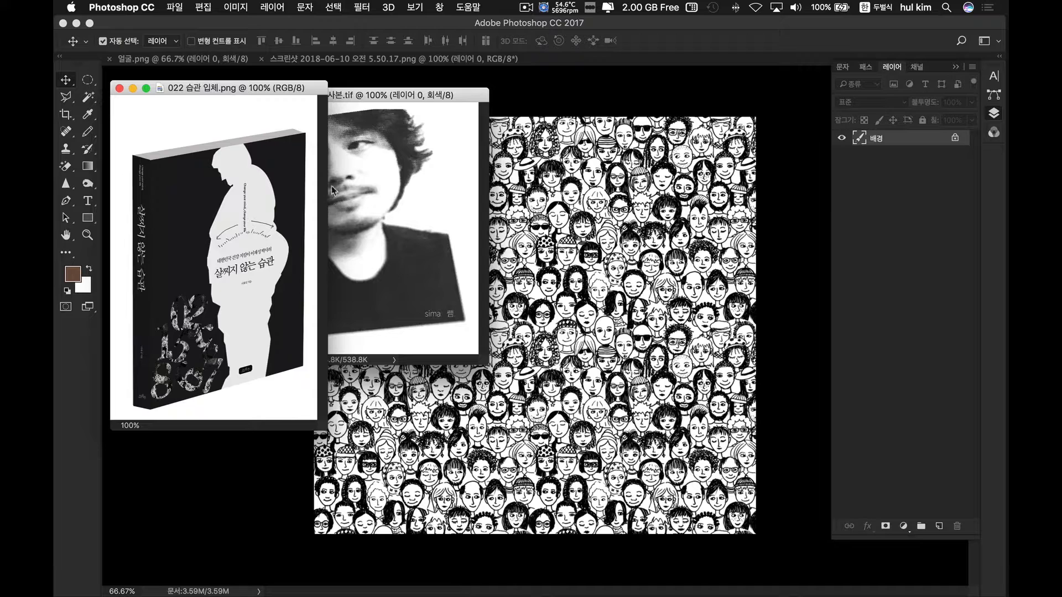
- Move the 022 습관 입체.png window beside the portrait photo and convert the image to CMYK color mode
left_click_drag(262, 84, 681, 91)
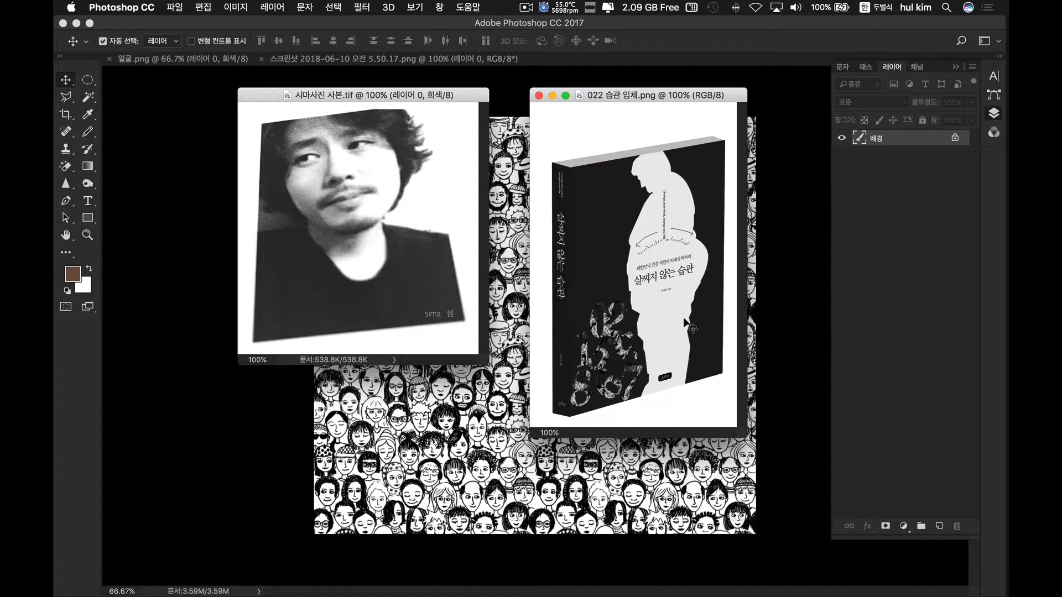
left_click(232, 9)
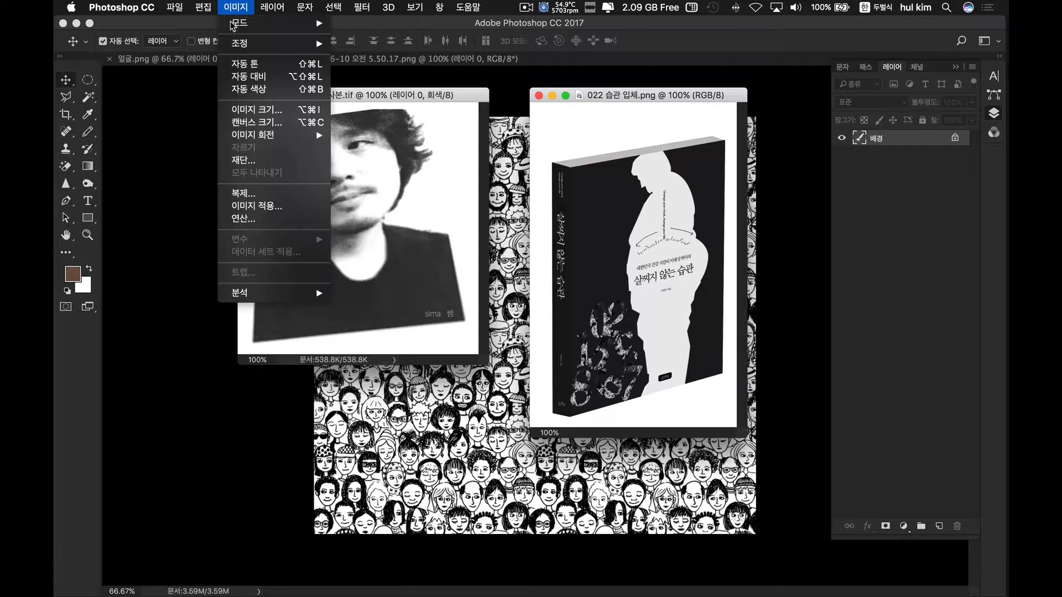
left_click(628, 218)
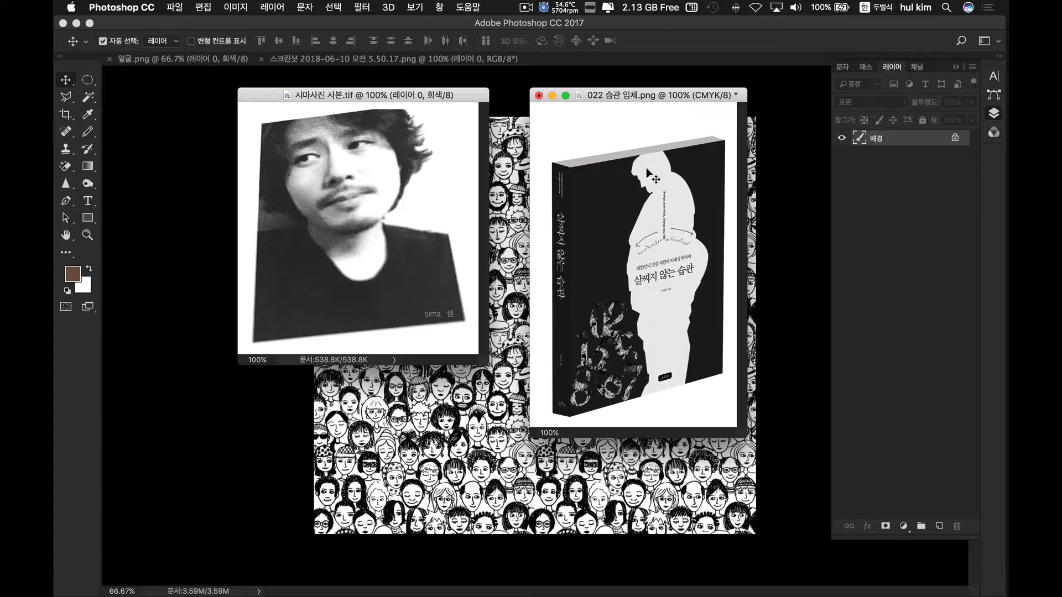
- Confirm the CMYK color mode and save a copy as Photoshop EPS, 022 습관 입체.eps, with an 8-bit TIFF preview and ASCII85 encoding
left_click(236, 8)
mouse_move(241, 25)
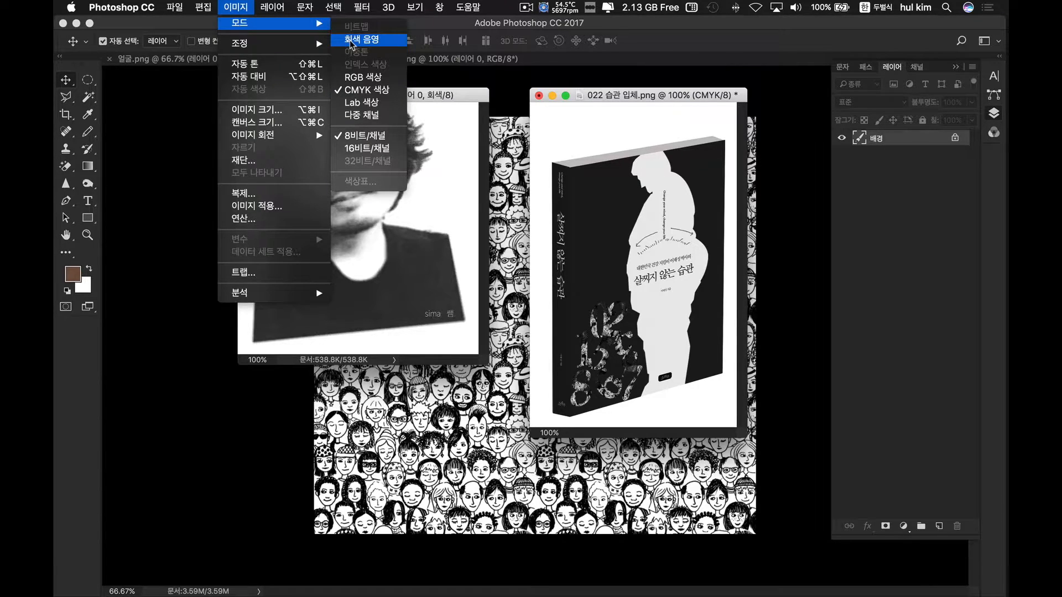
left_click(352, 95)
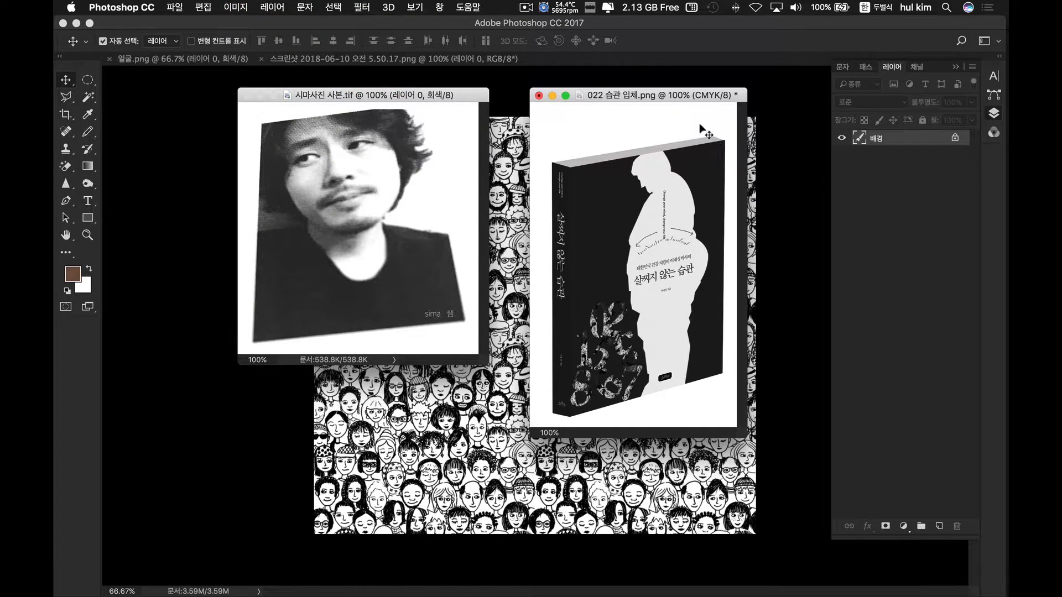
key("super")
key("super+shift+s")
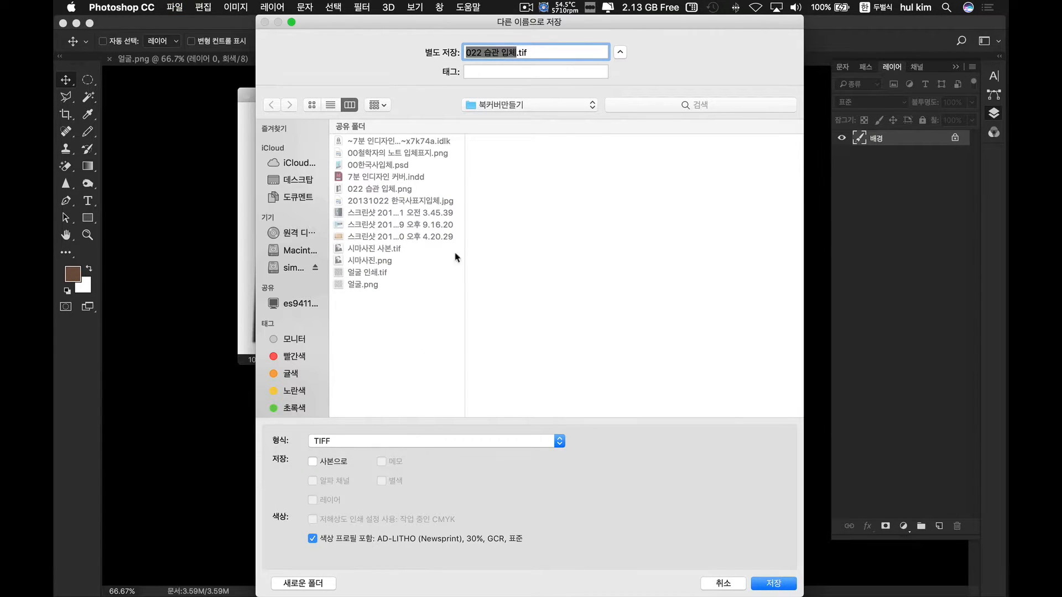
left_click(363, 444)
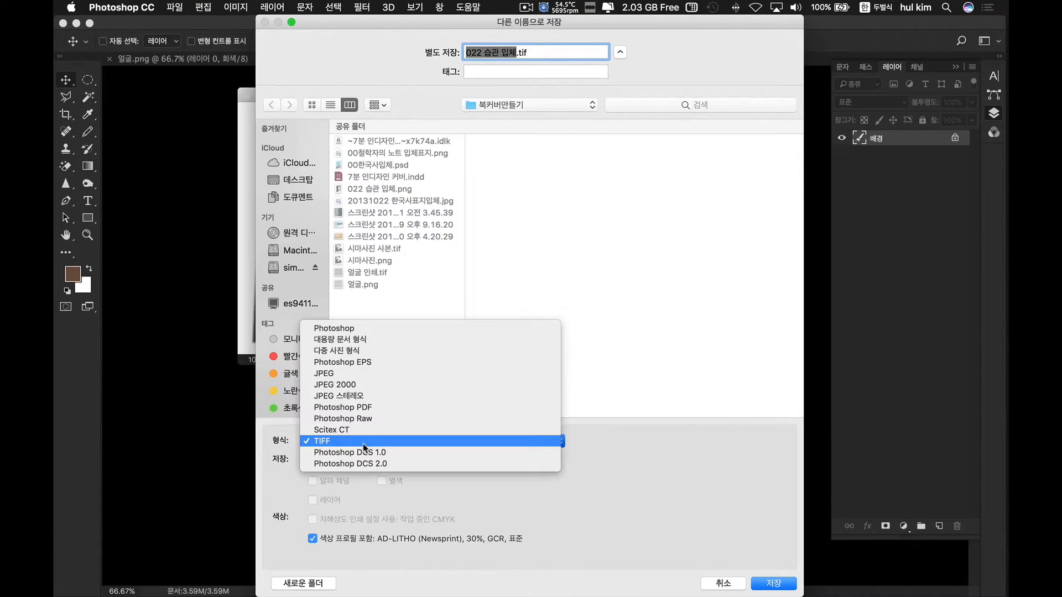
left_click(354, 363)
left_click(313, 461)
left_click(773, 583)
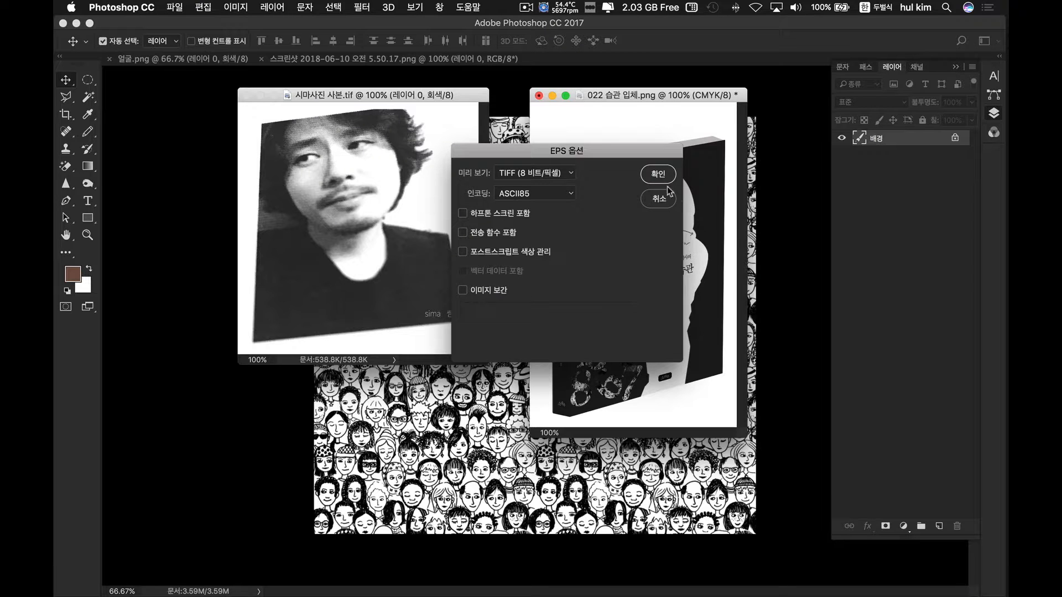
left_click(658, 174)
- Switch to InDesign, delete the middle book image and place 022 습관 입체.eps from the 북커버만들기 folder in its frame
key("super+Tab")
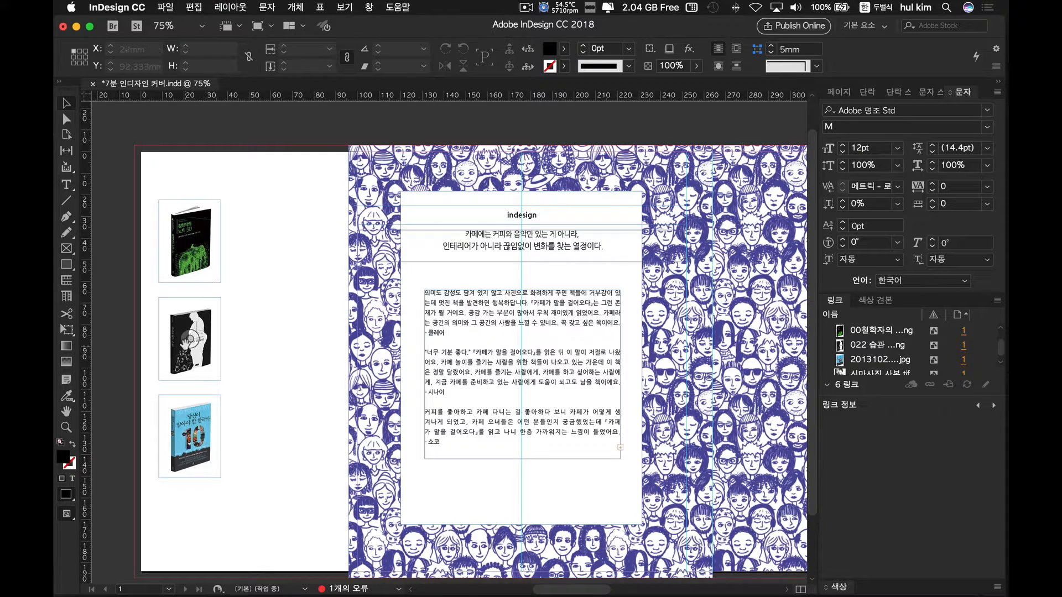
left_click(189, 339)
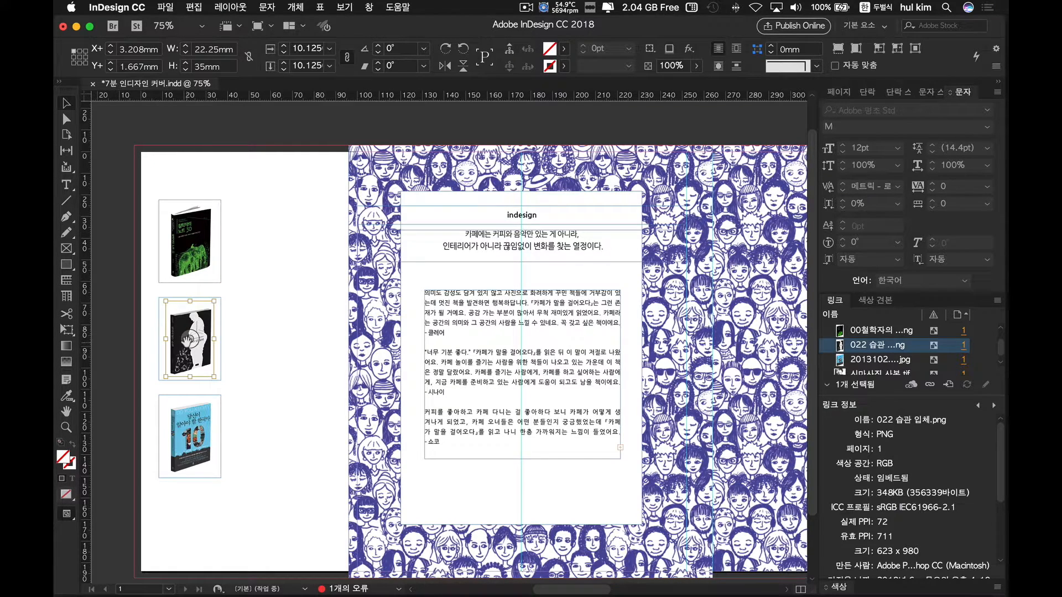
key("BackSpace")
key("super+d")
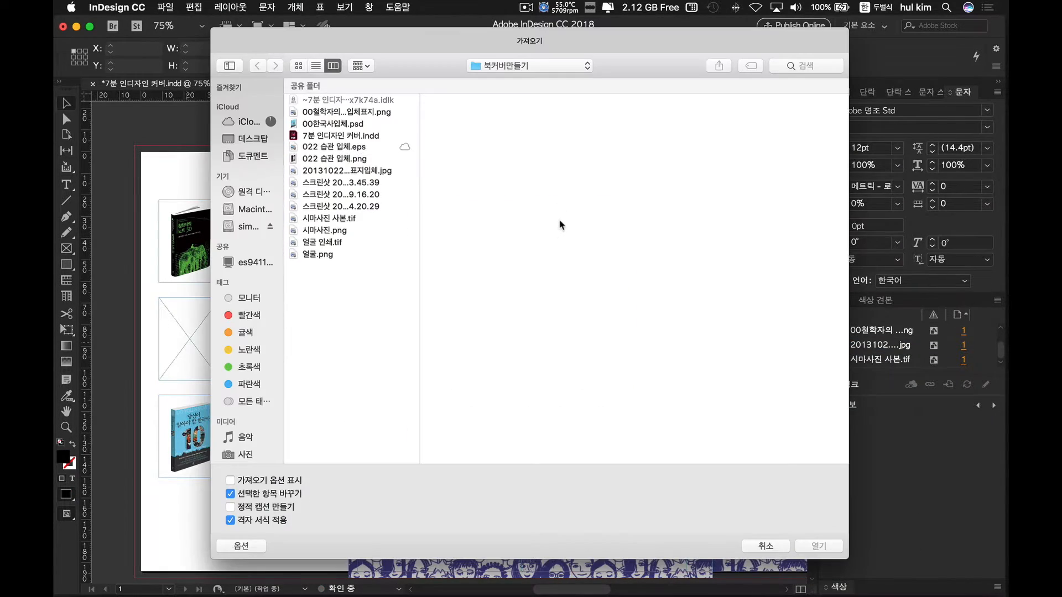
left_click(387, 147)
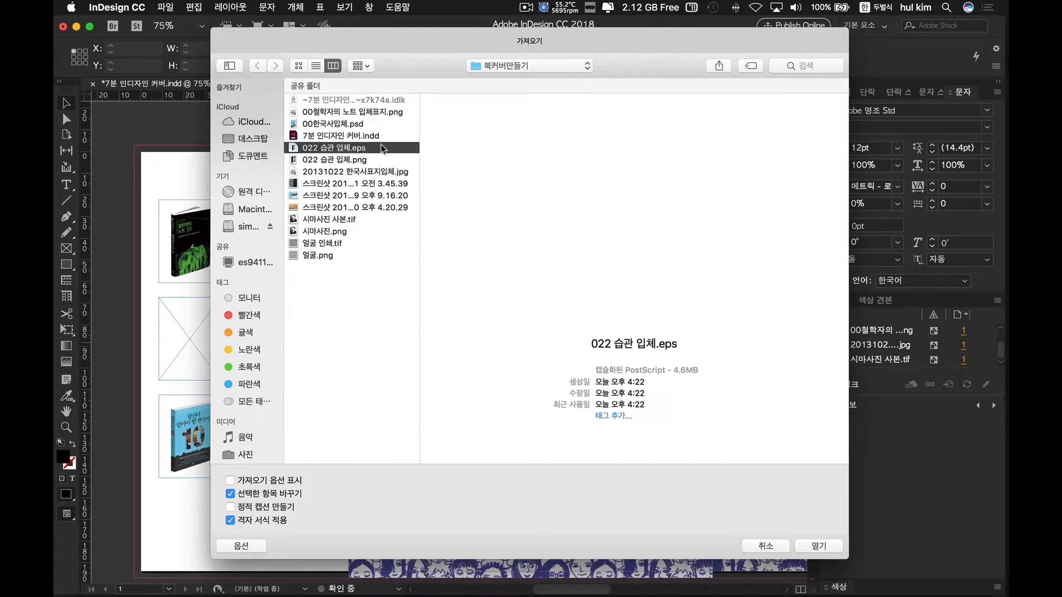
left_click(820, 547)
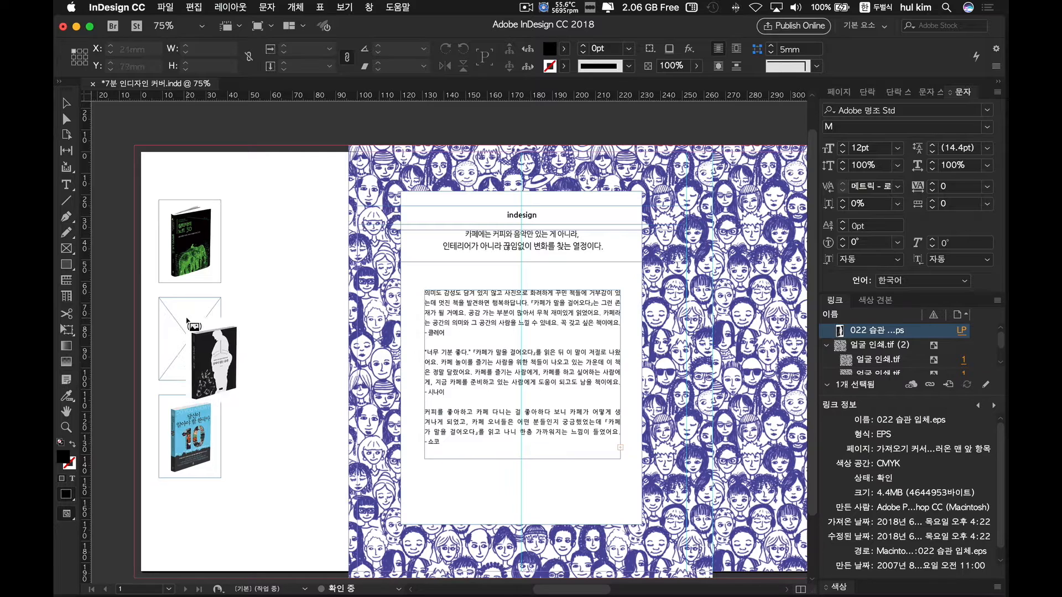
left_click(187, 321)
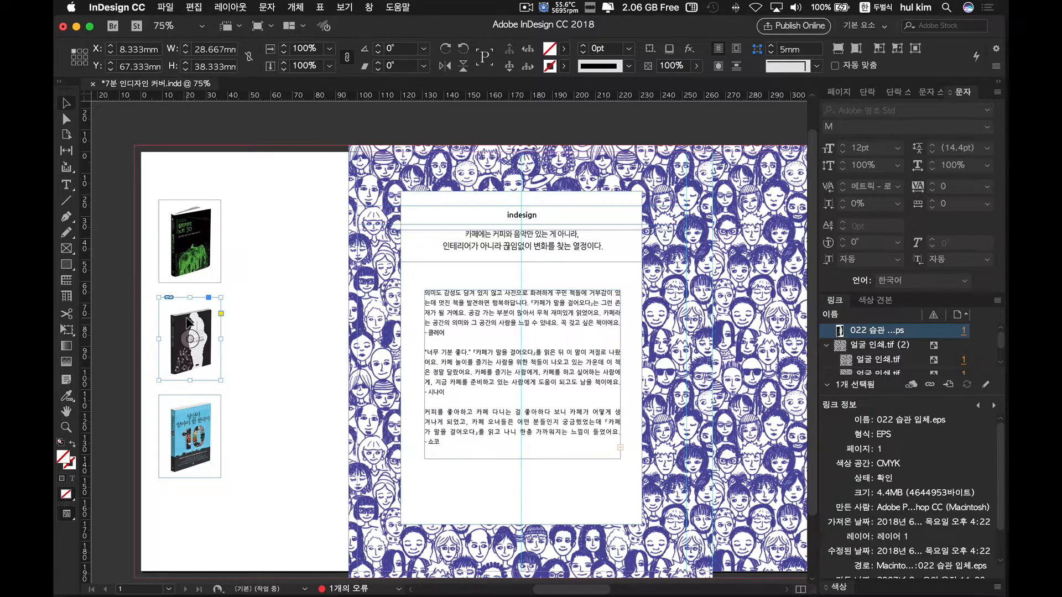
left_click(131, 314)
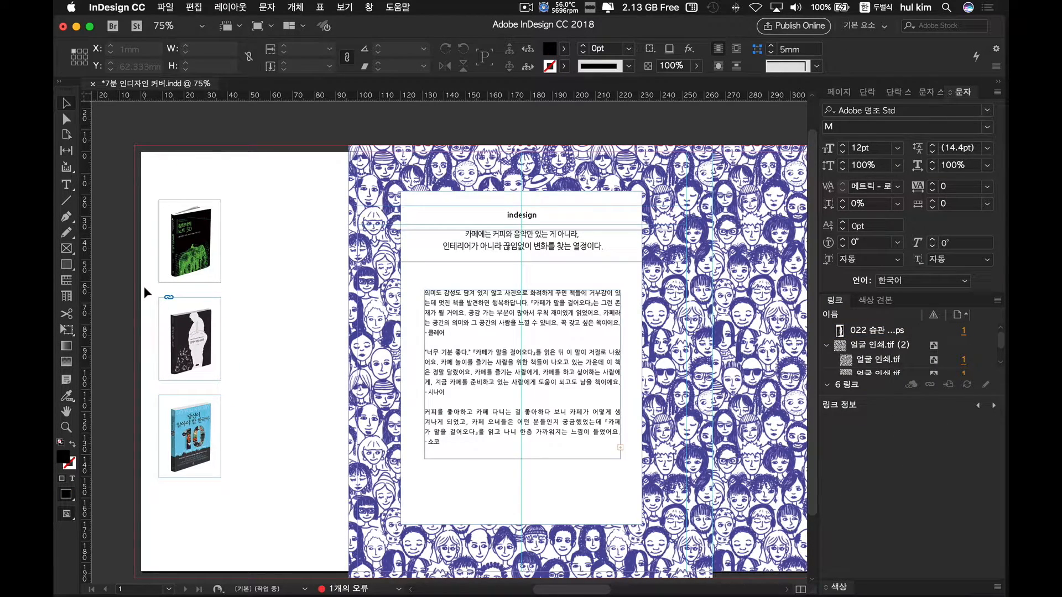
- Examine the placed EPS book image up close, switch to Photoshop and move the 022 습관 입체.png window over the portrait photo
key("super+equal")
key("super+equal")
scroll(155, 286, "left", 5)
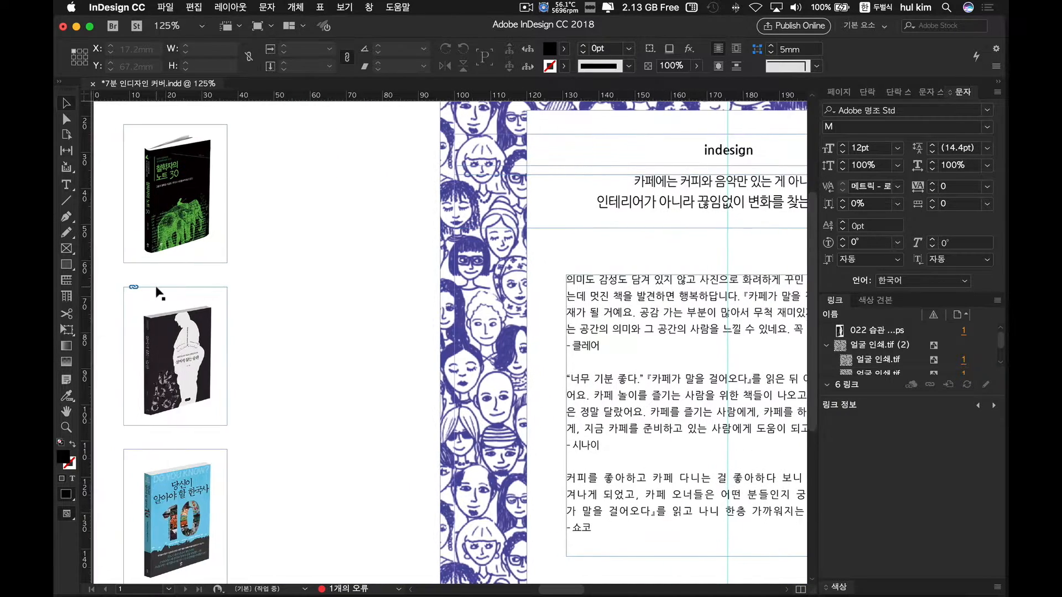
left_click(157, 309)
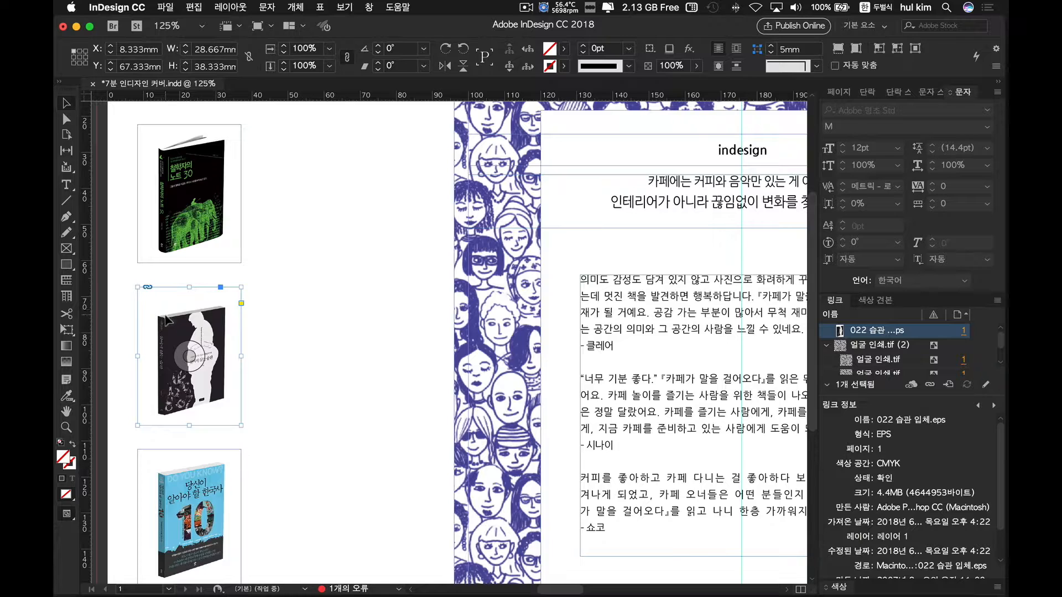
mouse_move(994, 249)
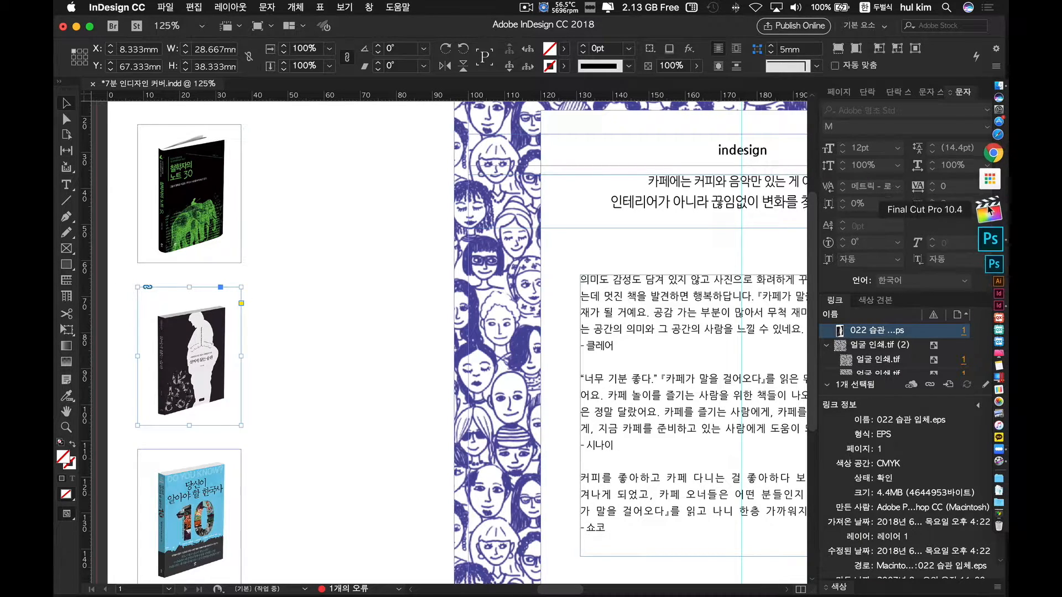
left_click(991, 239)
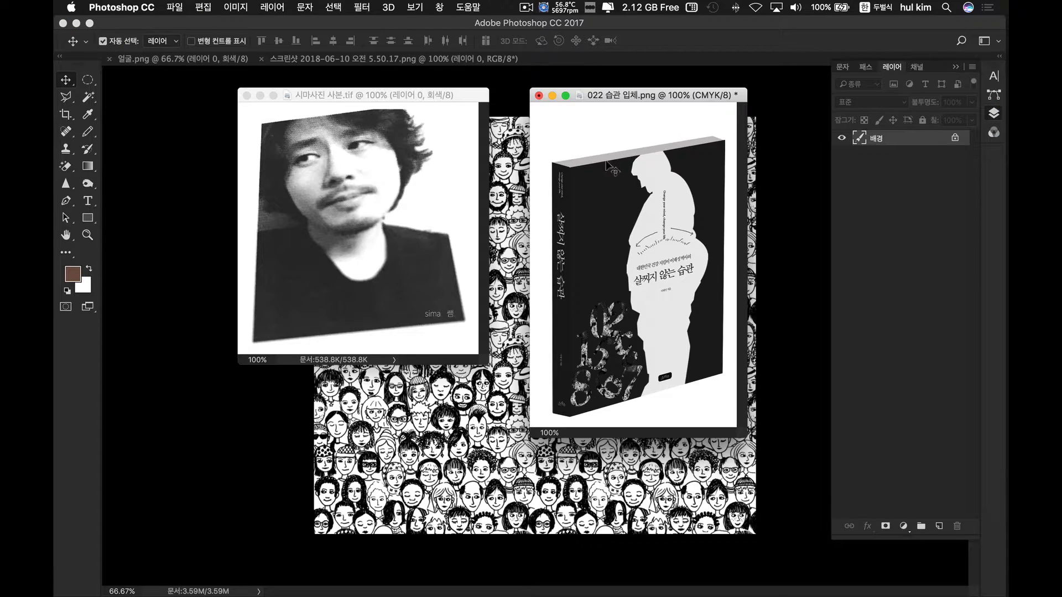
left_click(260, 95)
left_click_drag(630, 97, 392, 113)
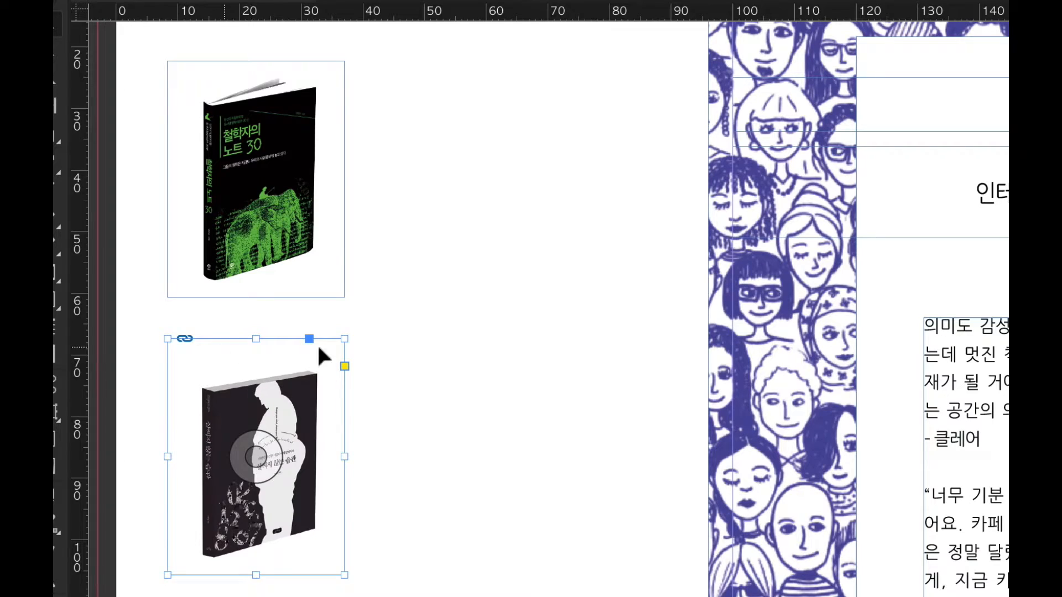
- Draw a rectangle frame about 92 by 112 mm on the flap, filled with C=80 M=75 Y=0 K=0, and send it to the back behind the books
left_click(516, 381)
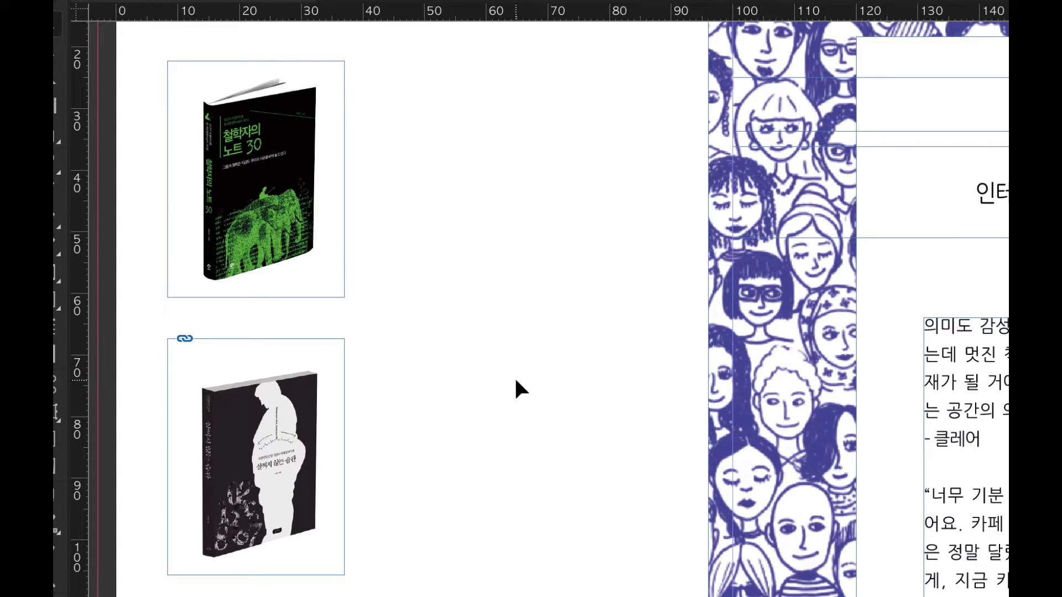
key("ctrl+minus")
key("ctrl+minus")
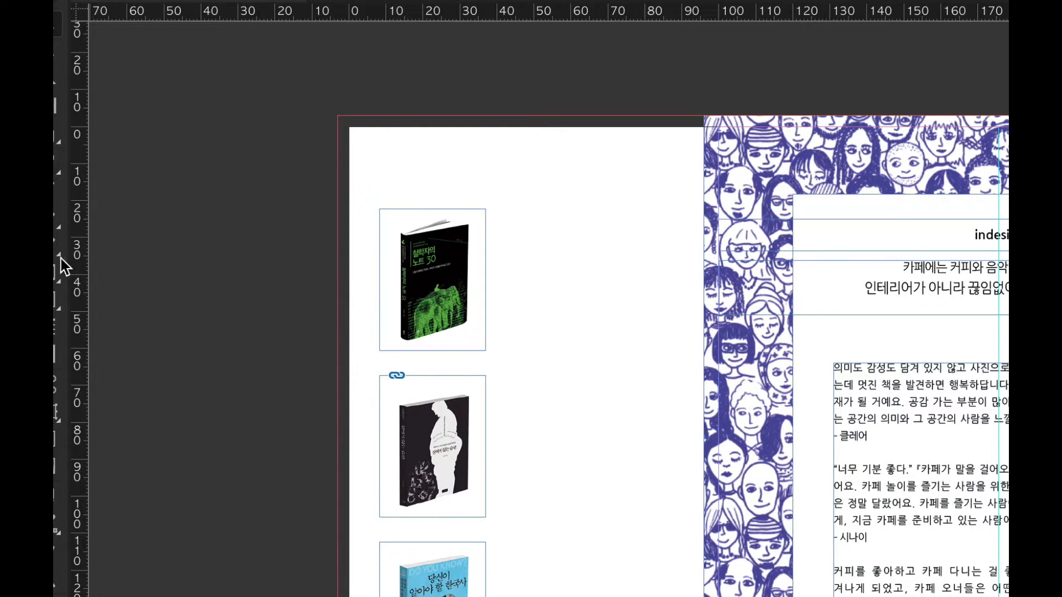
left_click_drag(680, 292, 338, 116)
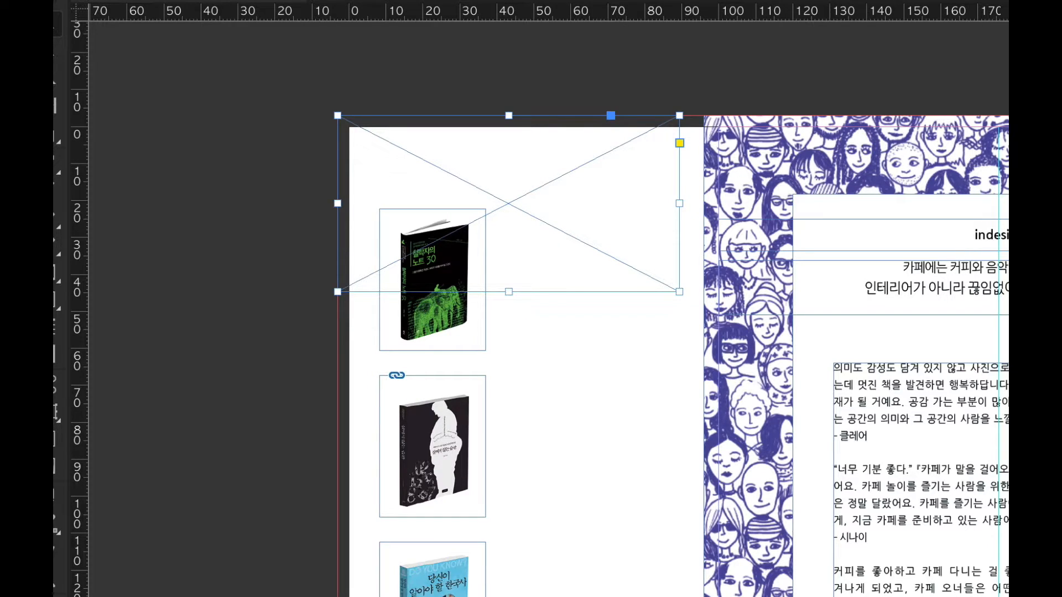
right_click(439, 195)
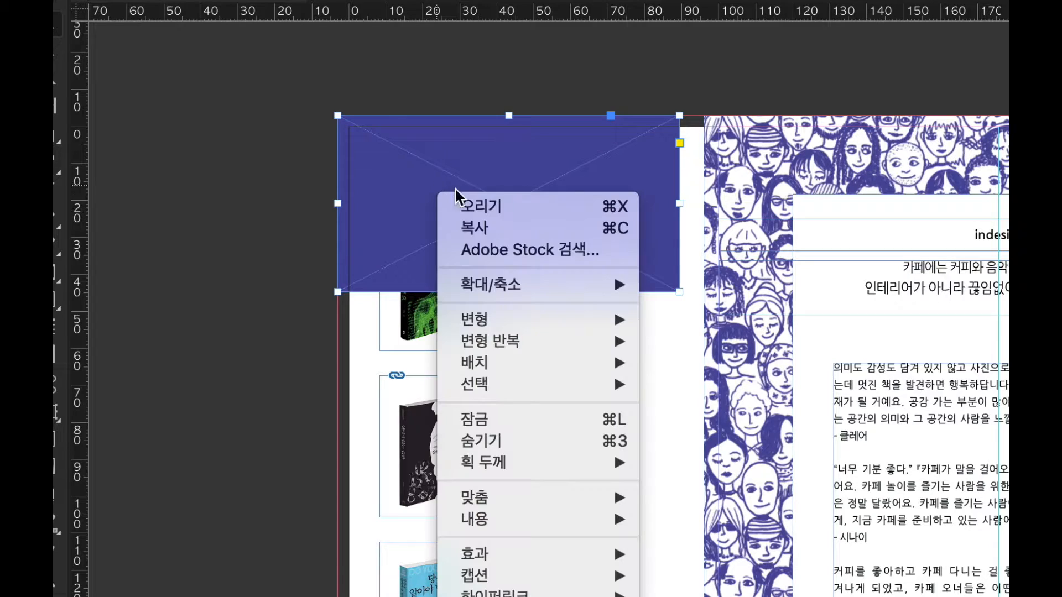
mouse_move(524, 367)
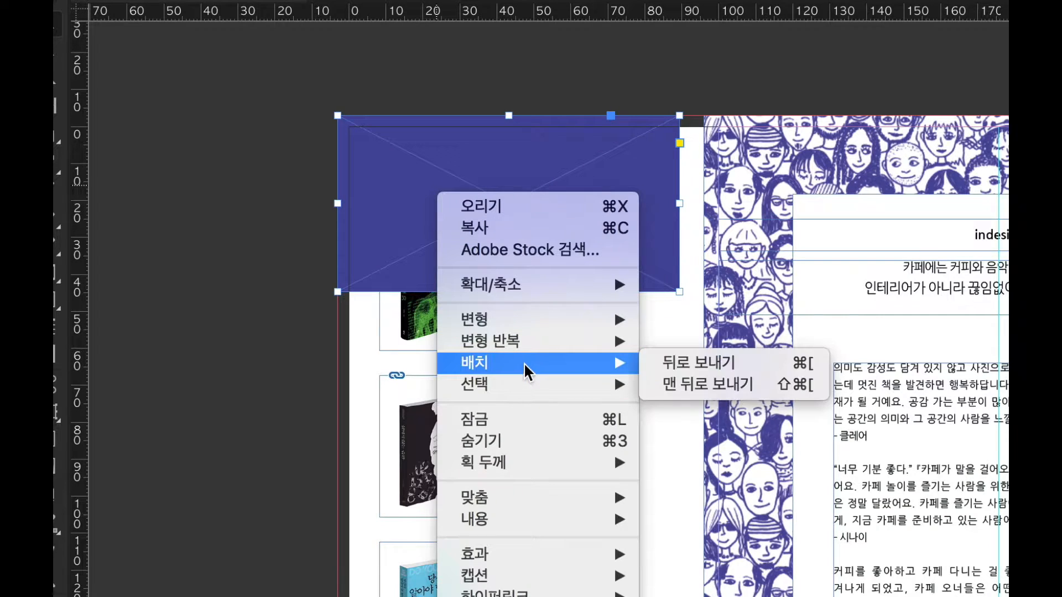
left_click(680, 384)
left_click_drag(503, 292, 516, 531)
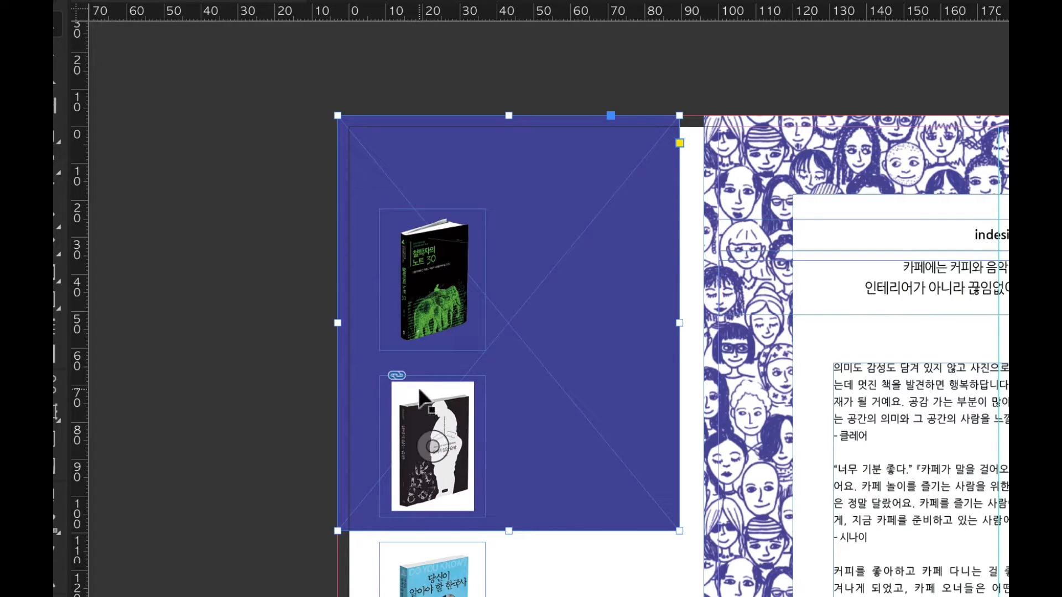
left_click(222, 225)
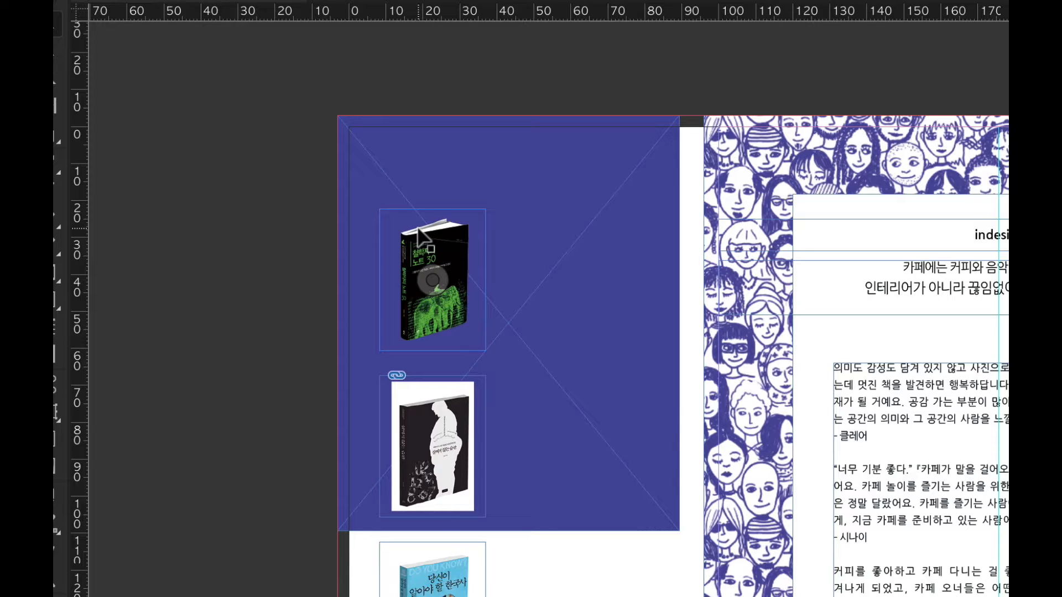
key("super+=")
key("super+=")
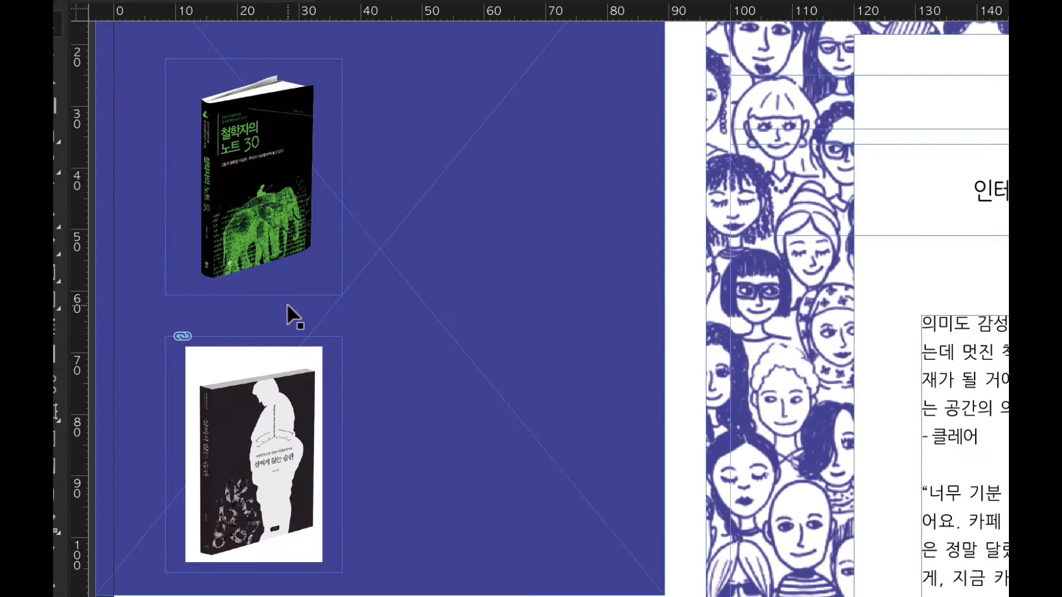
left_click(463, 378)
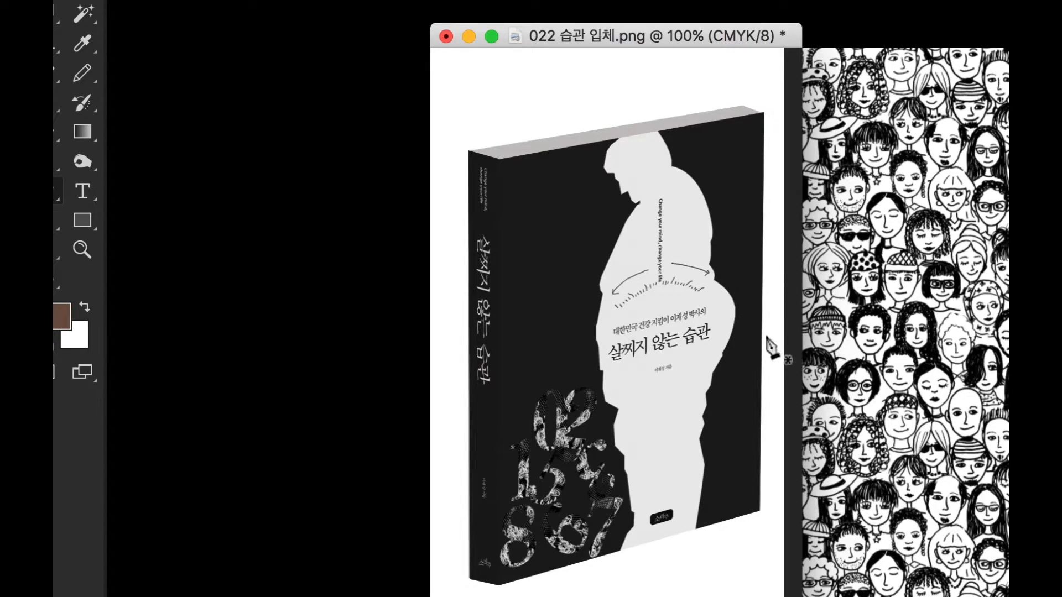
key("super+plus")
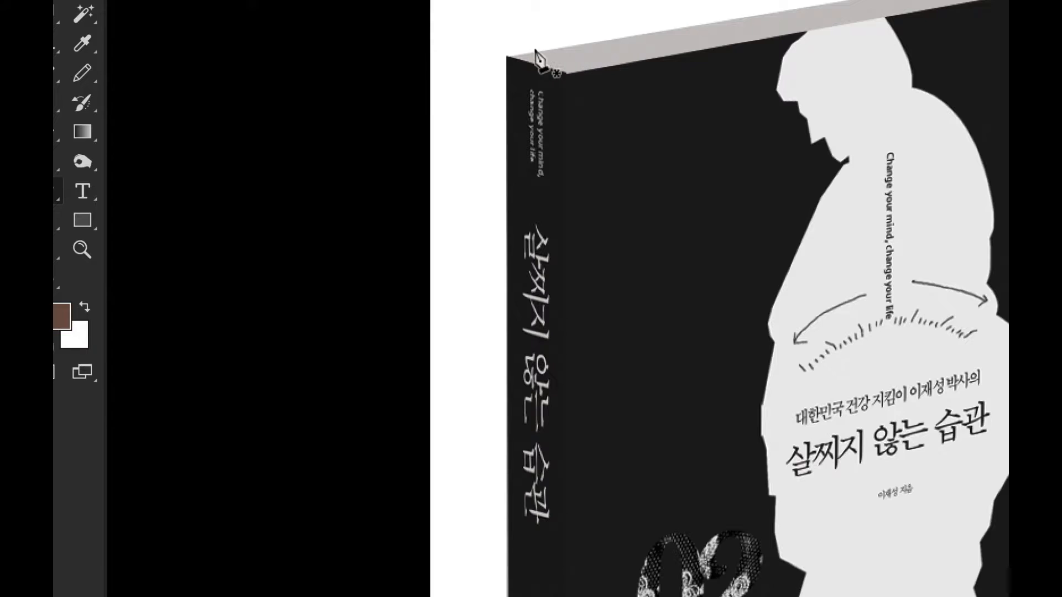
left_click(508, 59)
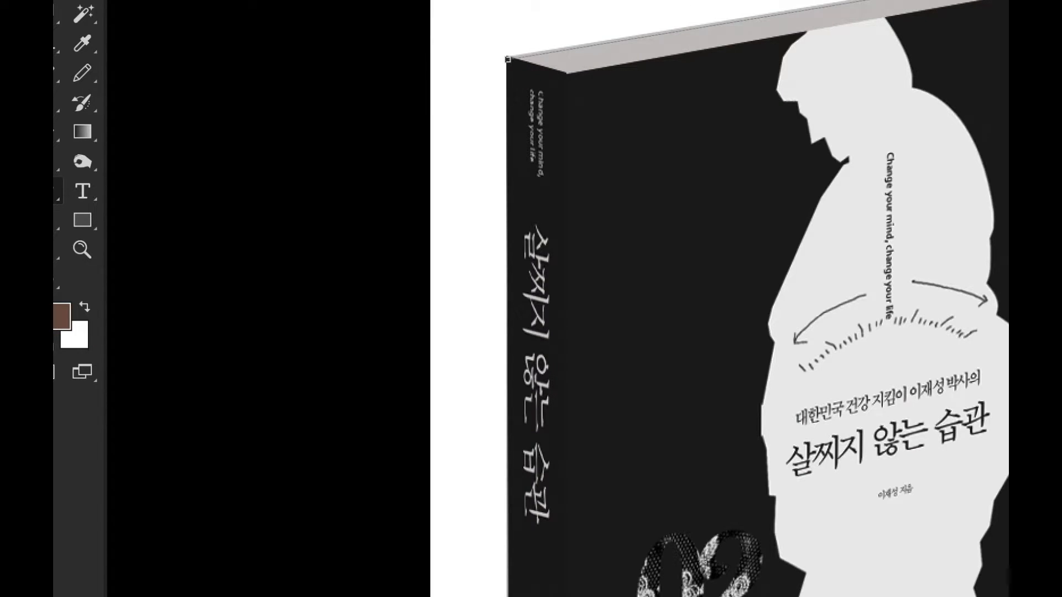
key("super+plus")
scroll(719, 298, "up", 7)
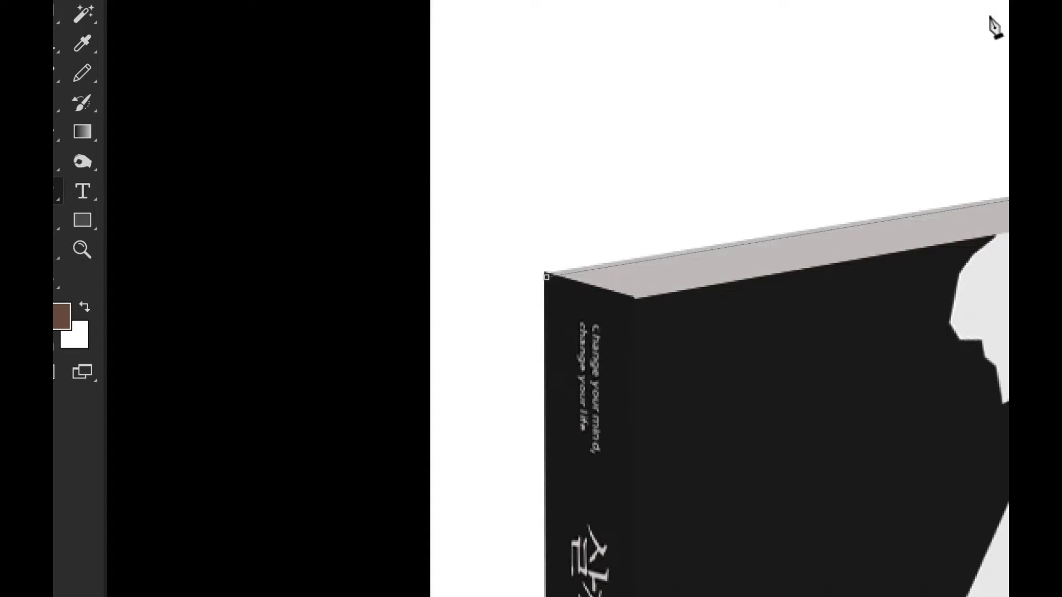
left_click_drag(782, 0, 531, 2)
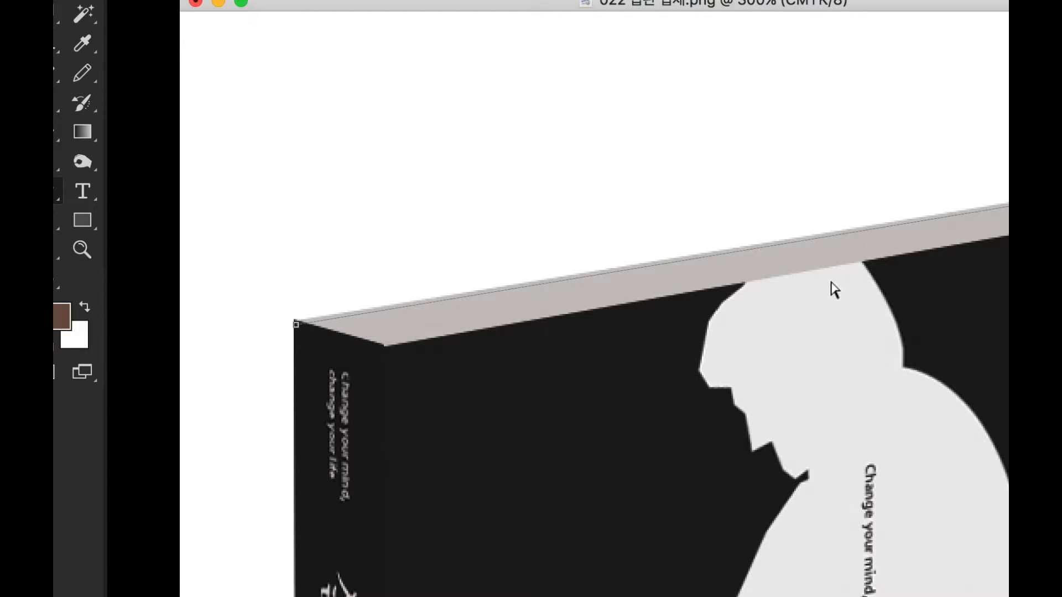
key("super+plus")
key("super+plus")
key("super+z")
key("super+z")
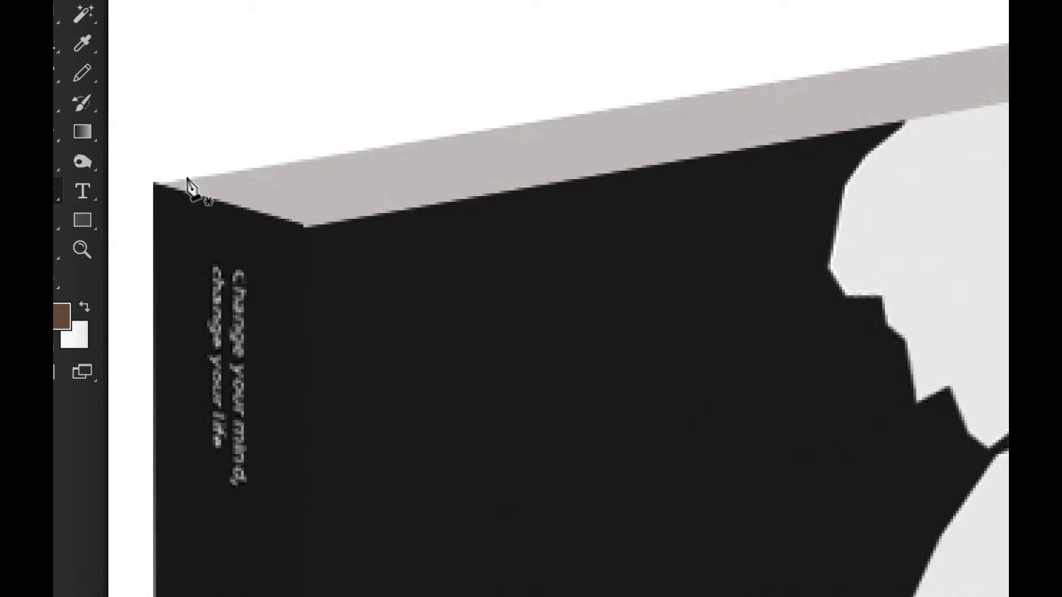
- Start a Pen tool path at the upper-left corner of the book mockup and trace its top edge to the far upper corner
left_click(159, 189)
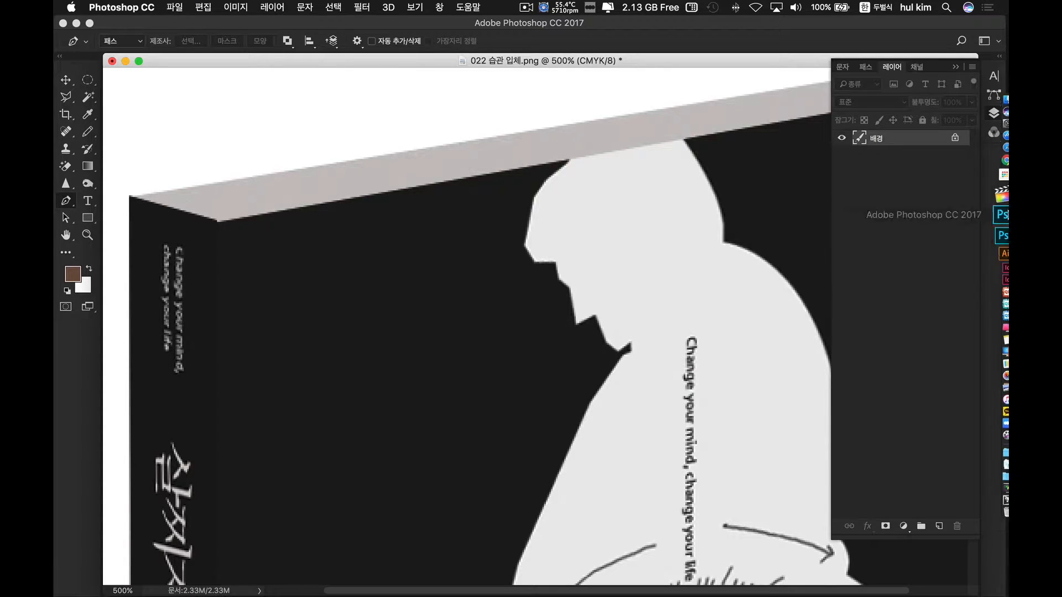
left_click(990, 266)
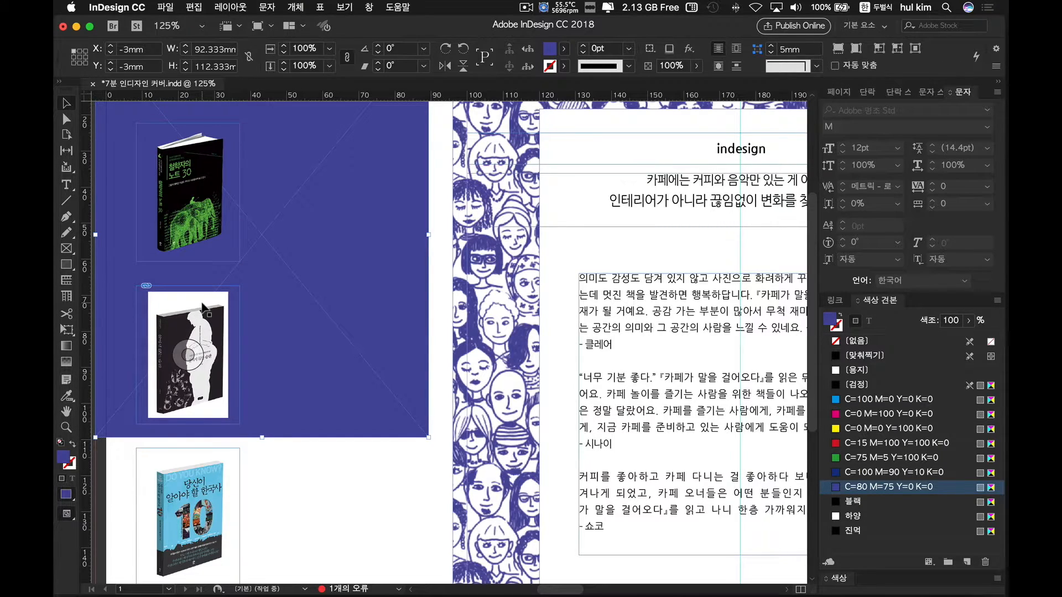
key("super+Tab")
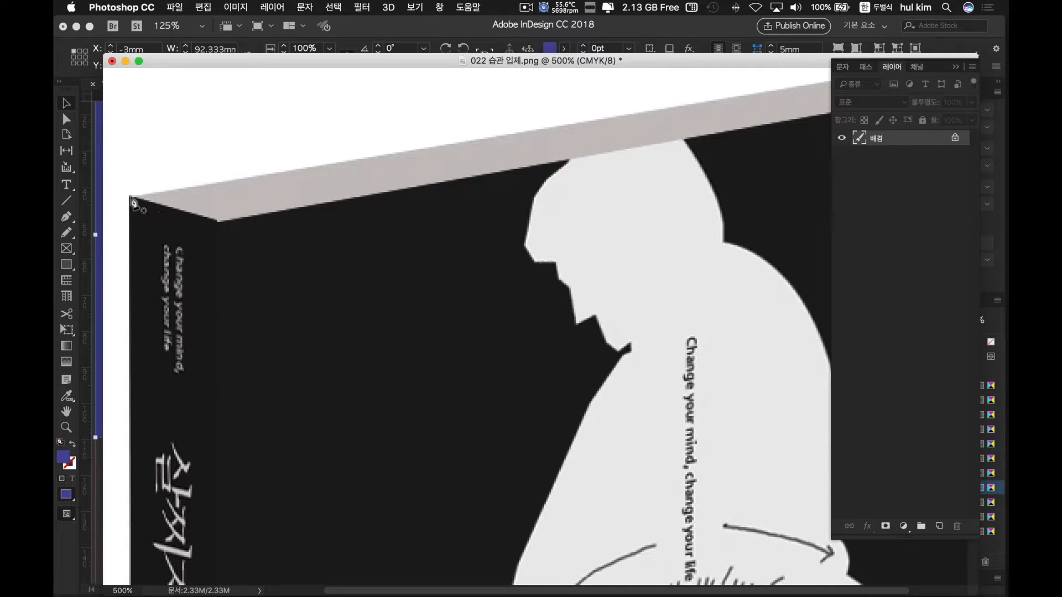
left_click(132, 198)
left_click_drag(439, 240, 355, 408)
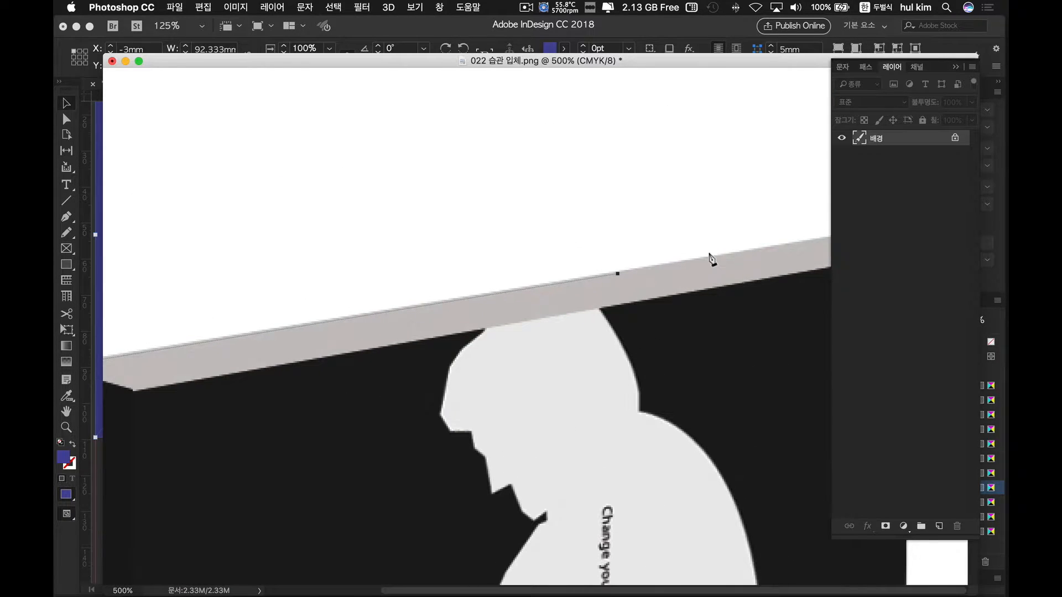
left_click(955, 67)
left_click(846, 237)
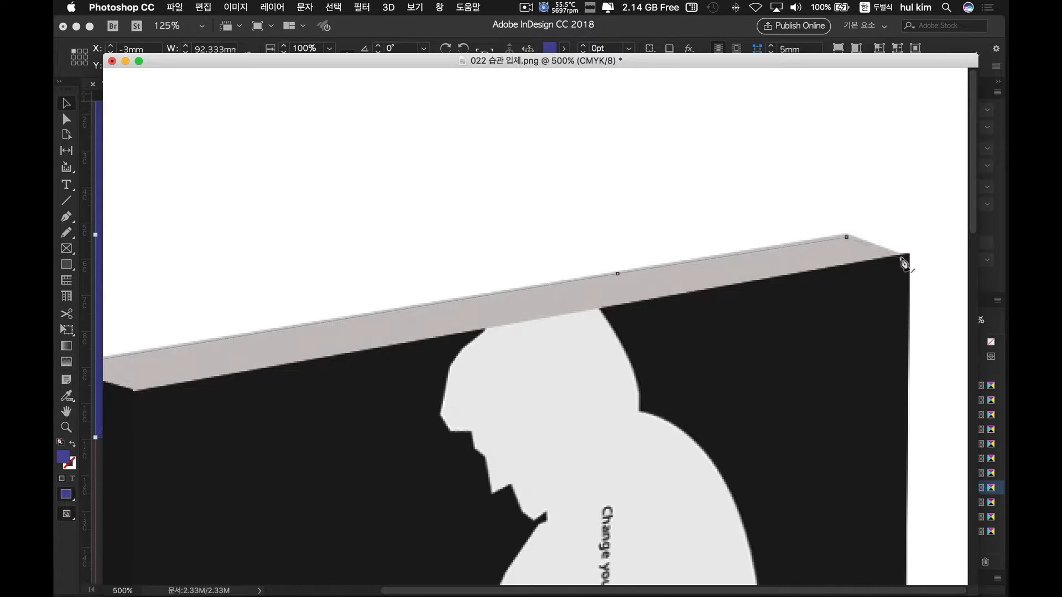
- Continue the path down the cover's right side, along the bottom and up the spine edge, closing it at the starting corner
scroll(923, 440, "down", 10)
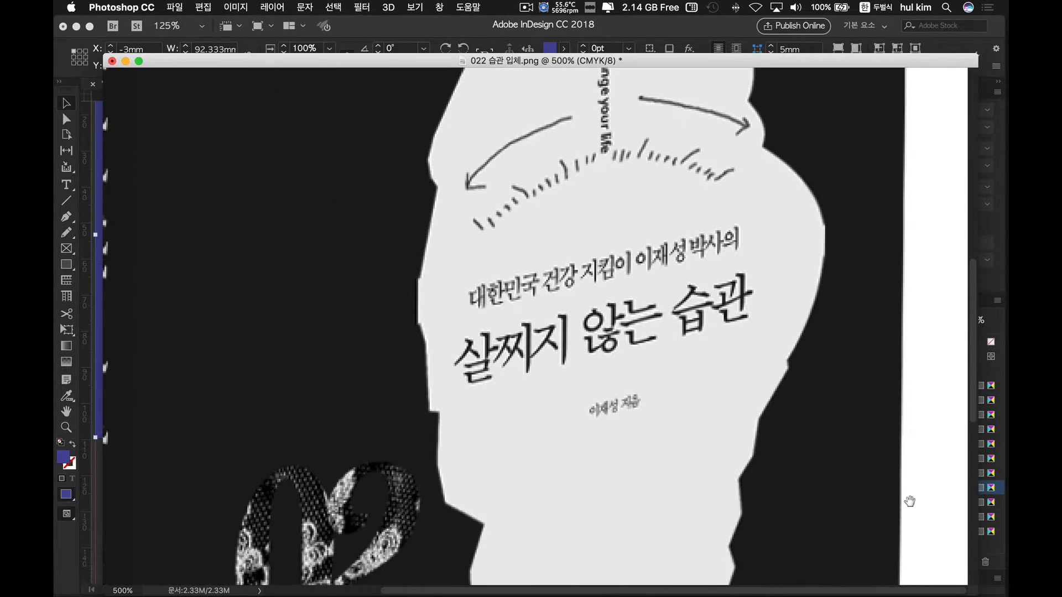
left_click_drag(910, 502, 860, 133)
left_click(894, 457)
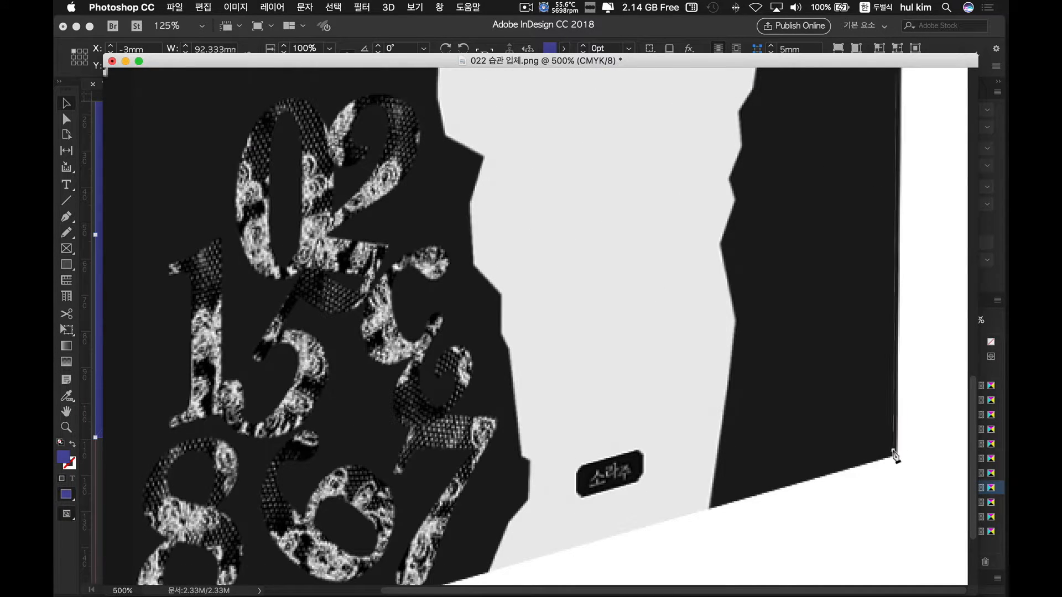
scroll(553, 520, "left", 3)
scroll(553, 520, "down", 3)
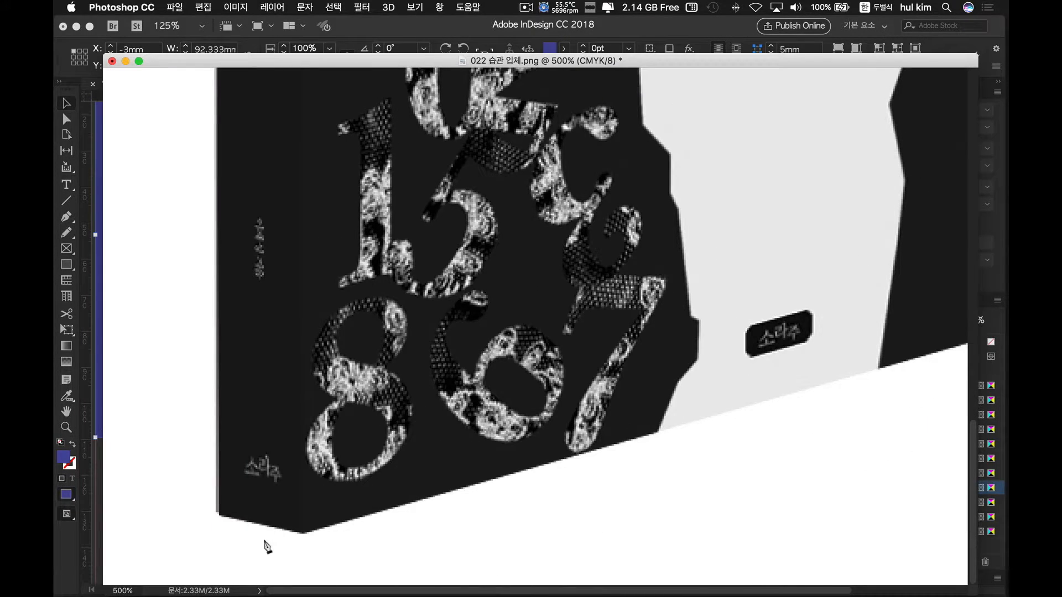
left_click(305, 530)
left_click(220, 513)
left_click_drag(294, 168, 339, 192)
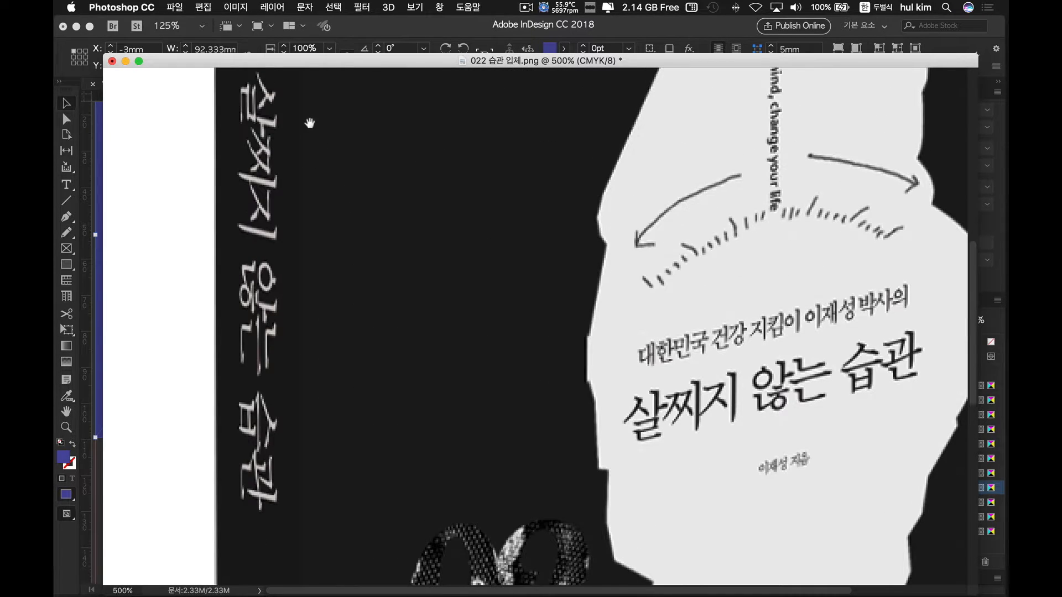
left_click_drag(310, 123, 301, 415)
left_click(218, 278)
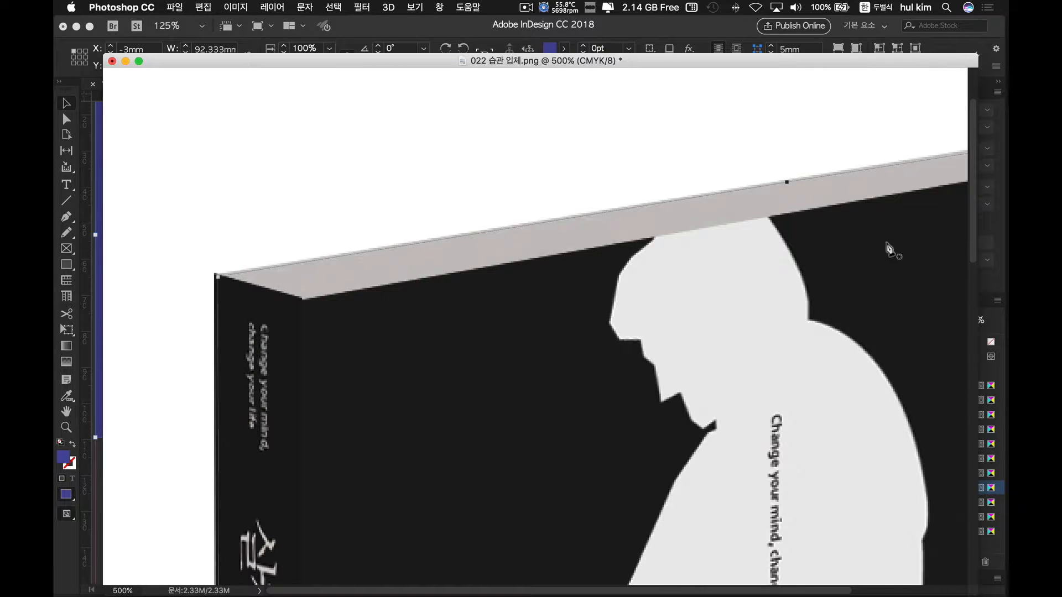
- Show the Paths panel, detach it from its group, collapse the other panels and place it over the right part of the image
left_click(440, 7)
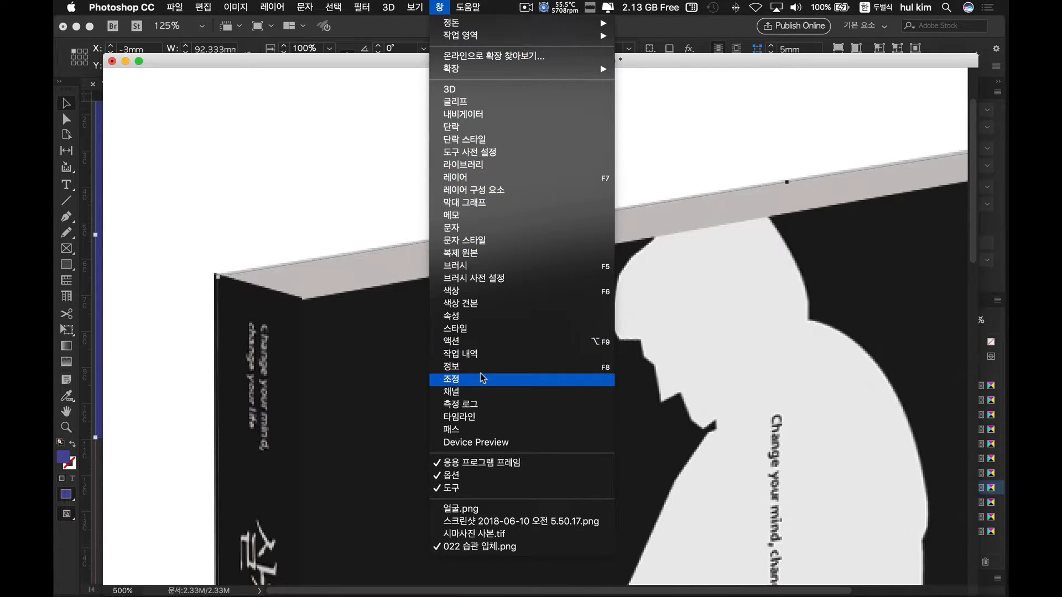
left_click(485, 430)
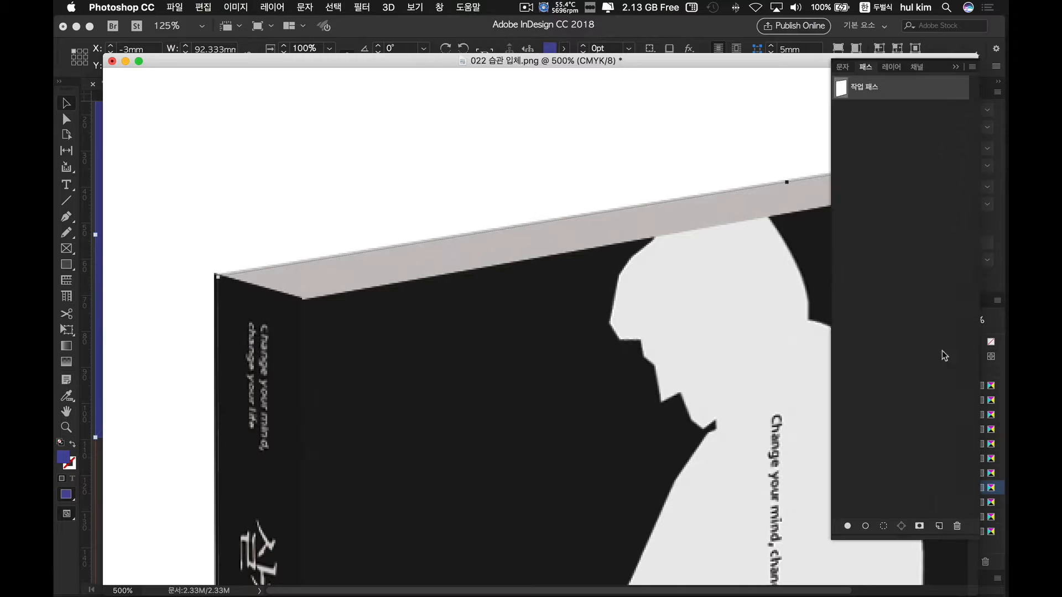
left_click_drag(866, 68, 698, 65)
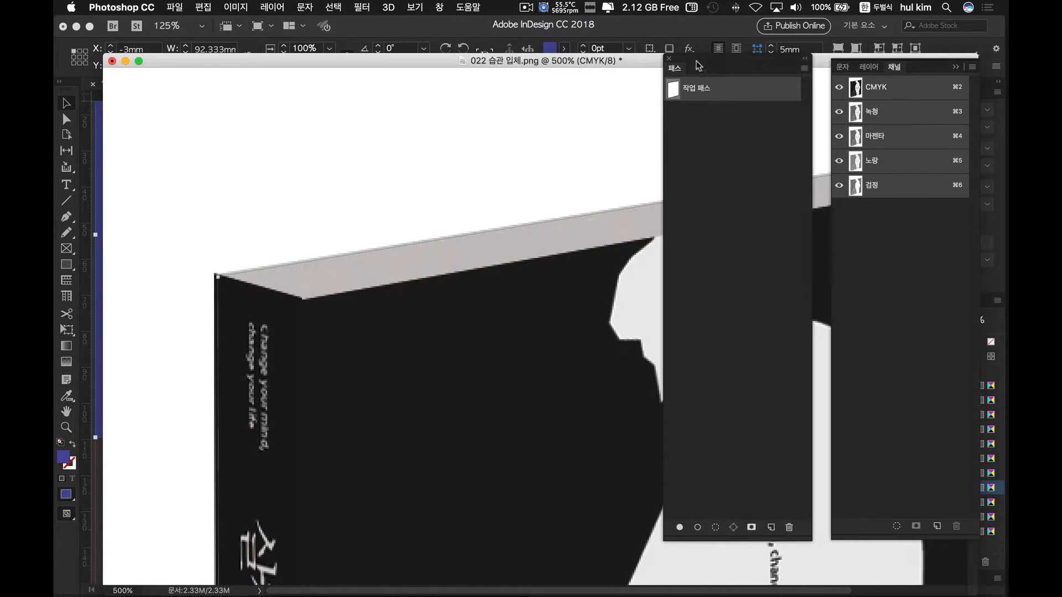
right_click(898, 68)
left_click(788, 80)
left_click(957, 67)
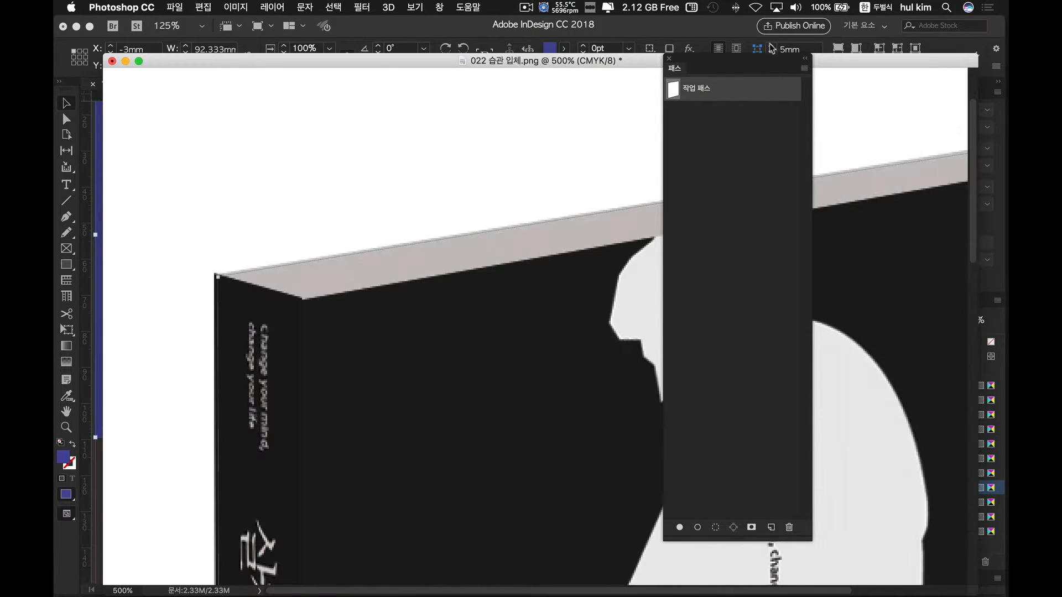
left_click_drag(719, 62, 850, 84)
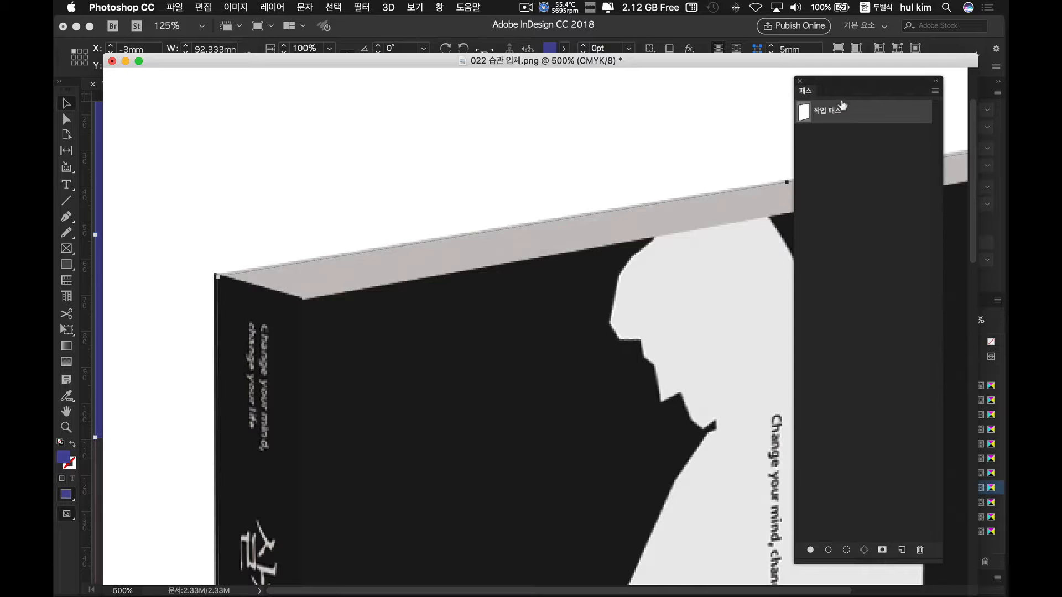
- Save the work path as 패스 1 and make it the clipping path with a flatness of 0.2 device pixels
left_click(935, 91)
left_click(868, 96)
left_click(780, 338)
left_click(935, 92)
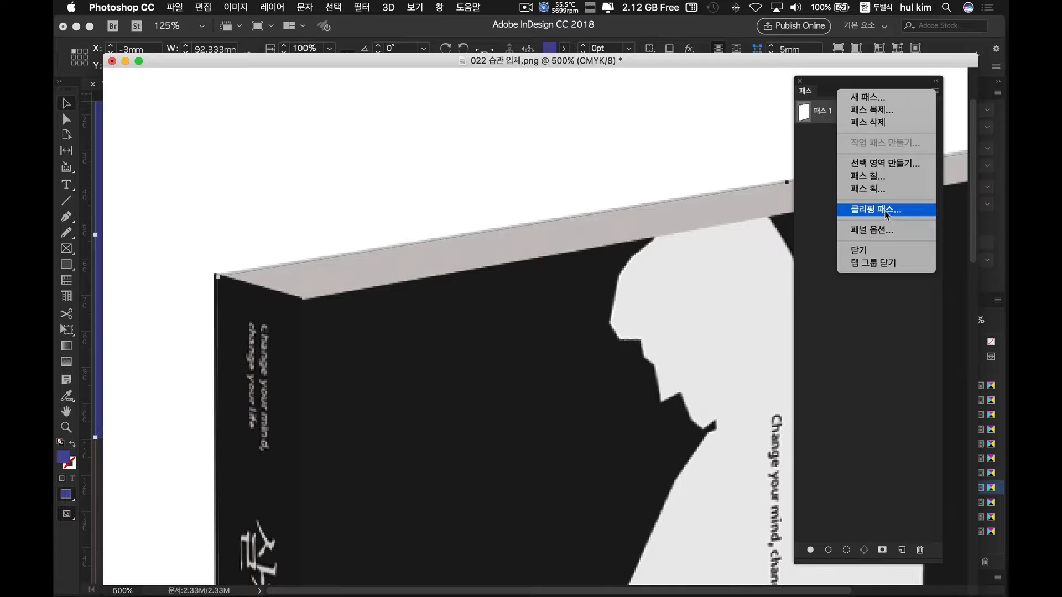
left_click(887, 212)
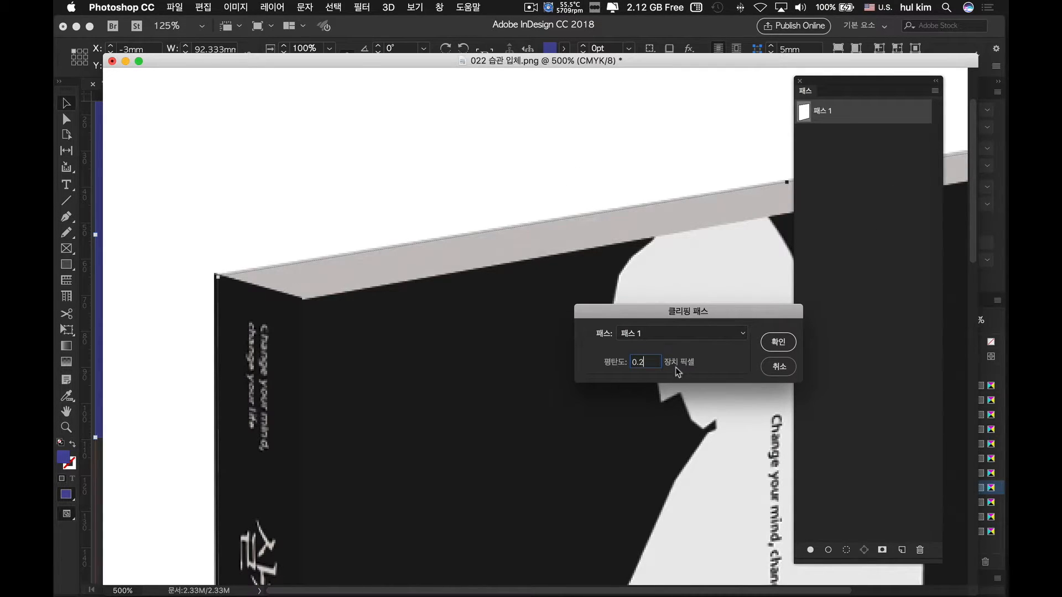
left_click(776, 342)
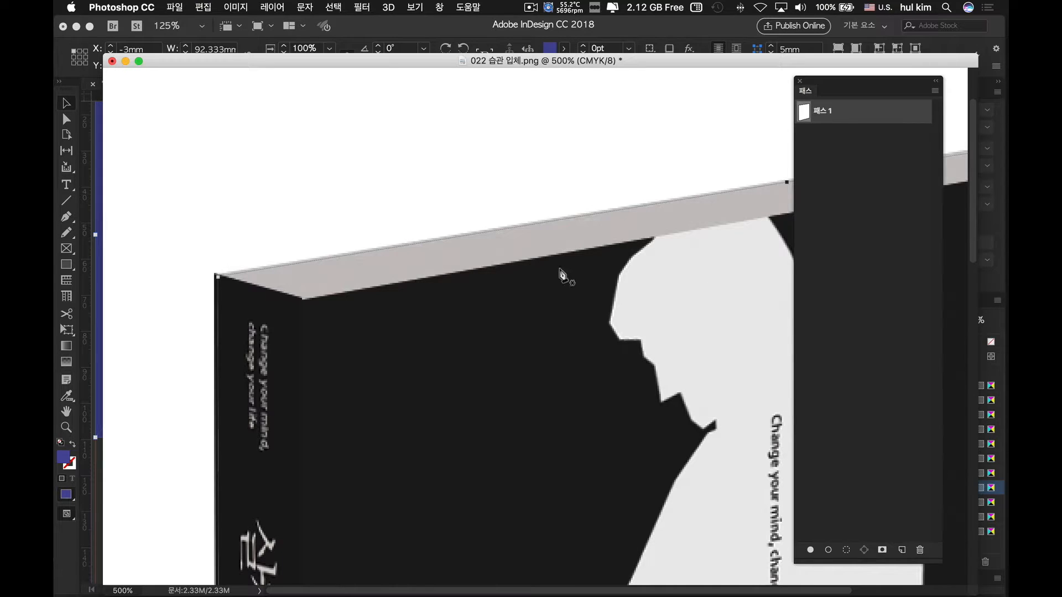
- Switch to InDesign and view the whole blue flap rectangle together with the three book images
left_click(67, 103)
key("super+minus")
key("super+minus")
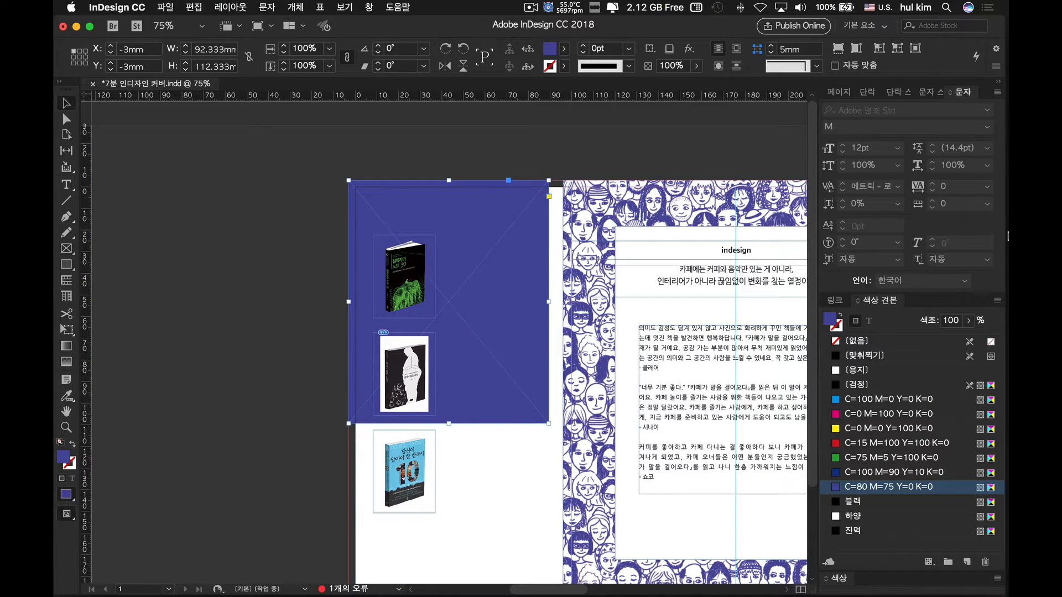
- Switch to Photoshop and save a copy as Photoshop EPS named 022 습관 입체 1.eps in the 북커버만들기 folder
left_click(992, 219)
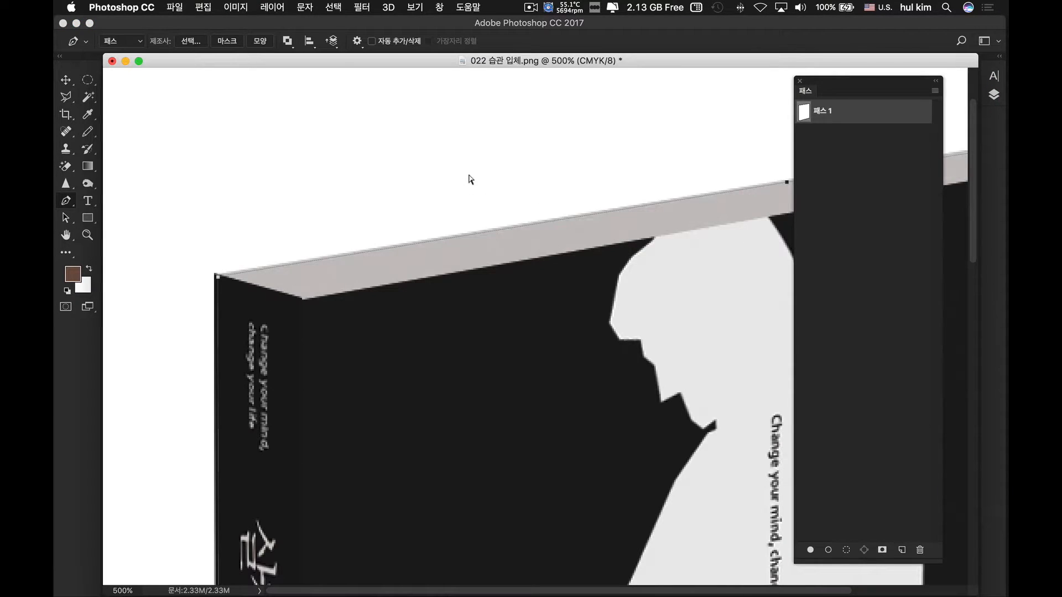
left_click(173, 6)
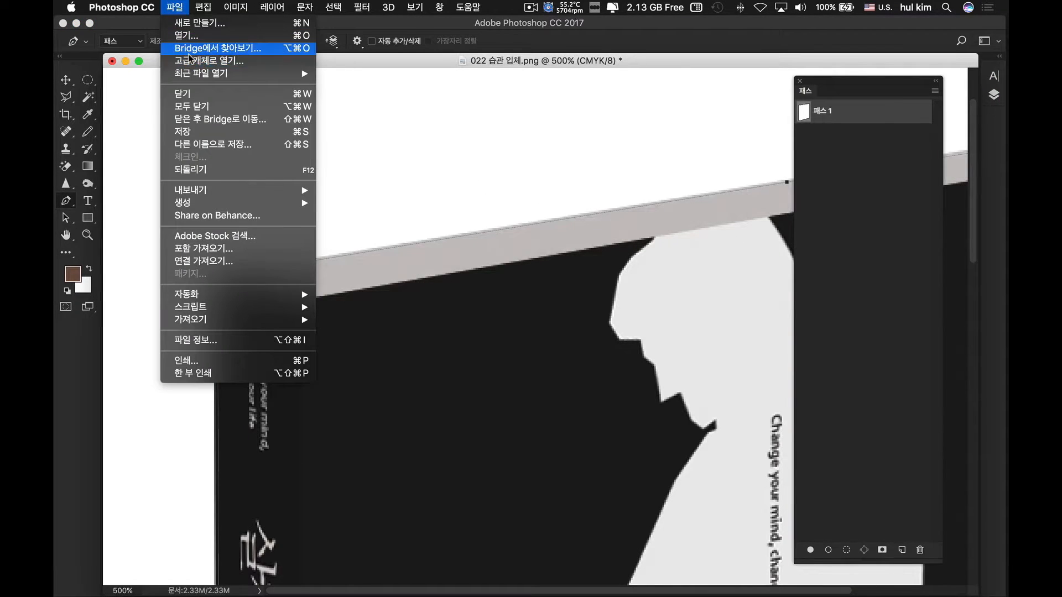
left_click(196, 144)
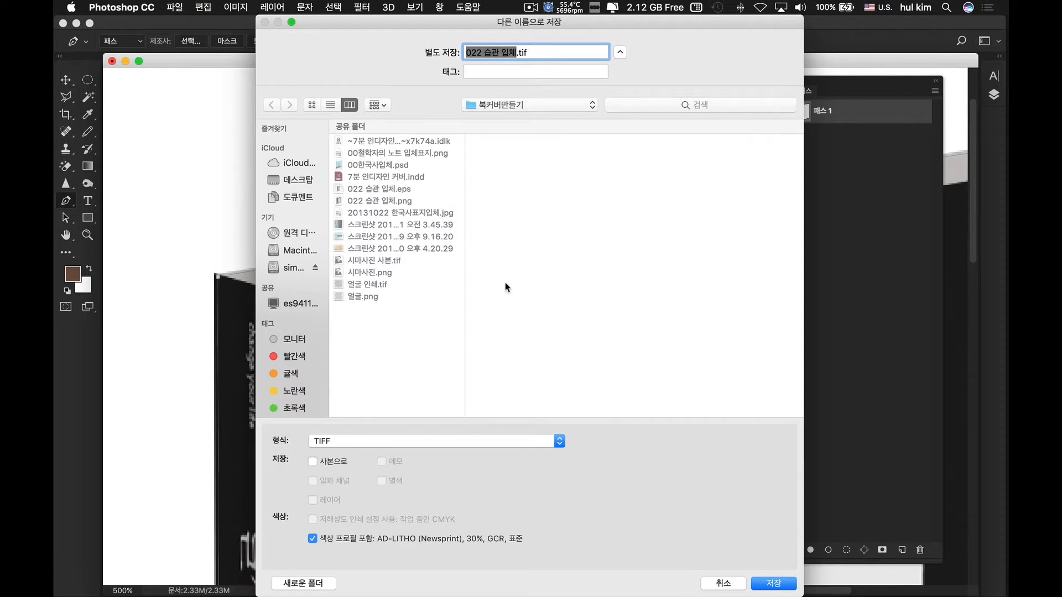
left_click(461, 440)
left_click(447, 363)
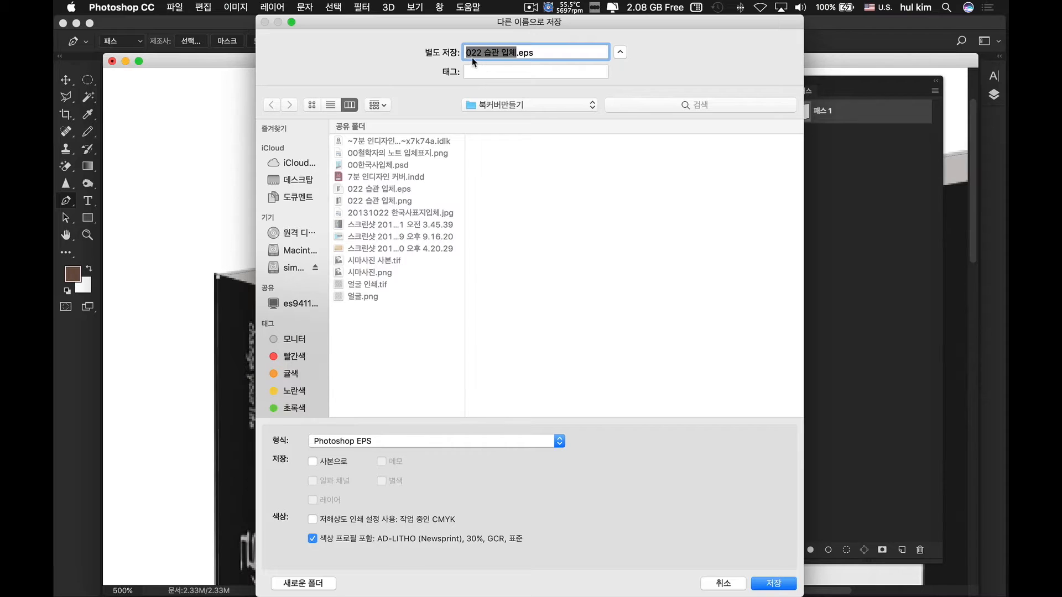
left_click(515, 53)
type("1")
left_click(313, 462)
left_click(775, 584)
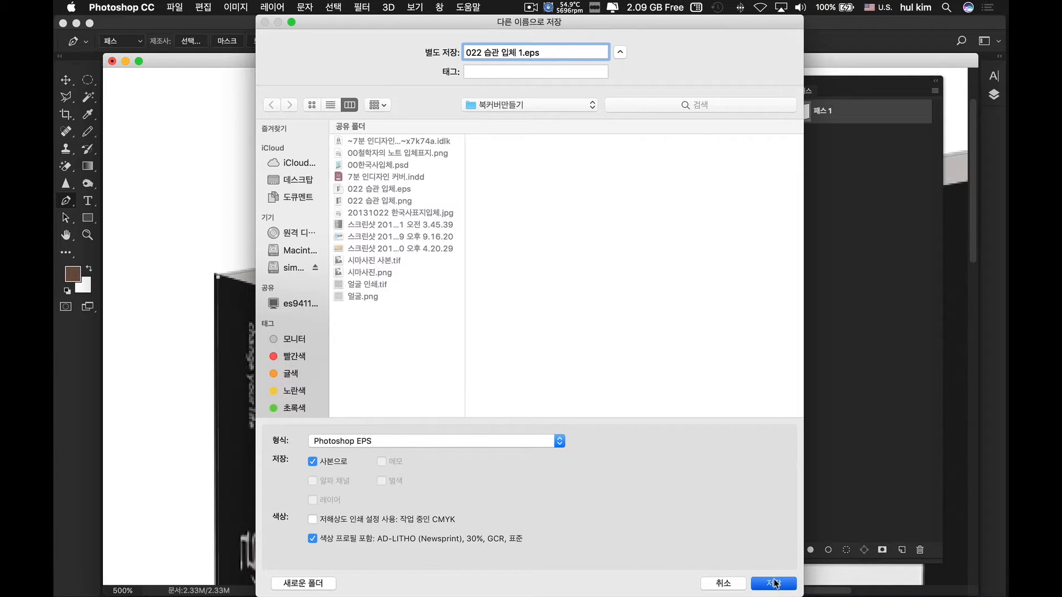
left_click(659, 173)
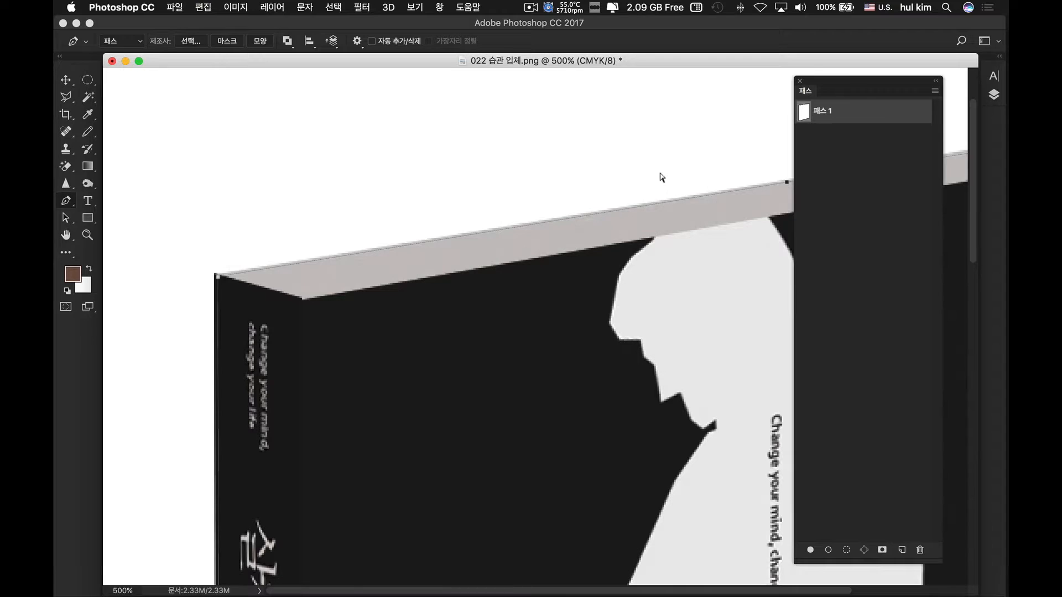
- Switch to InDesign, delete the middle book image and place 022 습관 입체 1.eps in its frame
key("super+Tab")
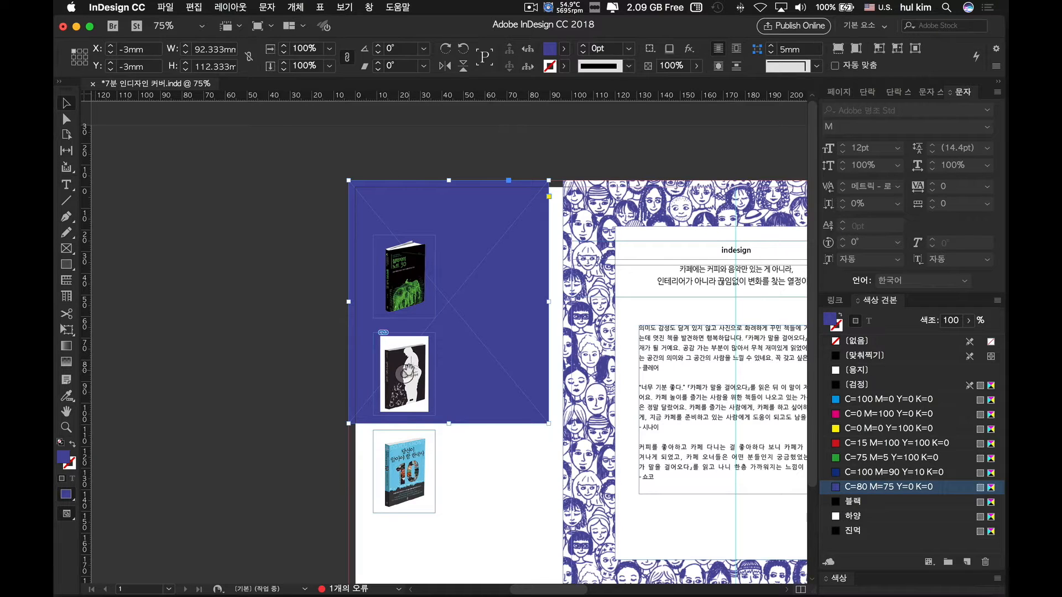
left_click(407, 373)
key("super+equal")
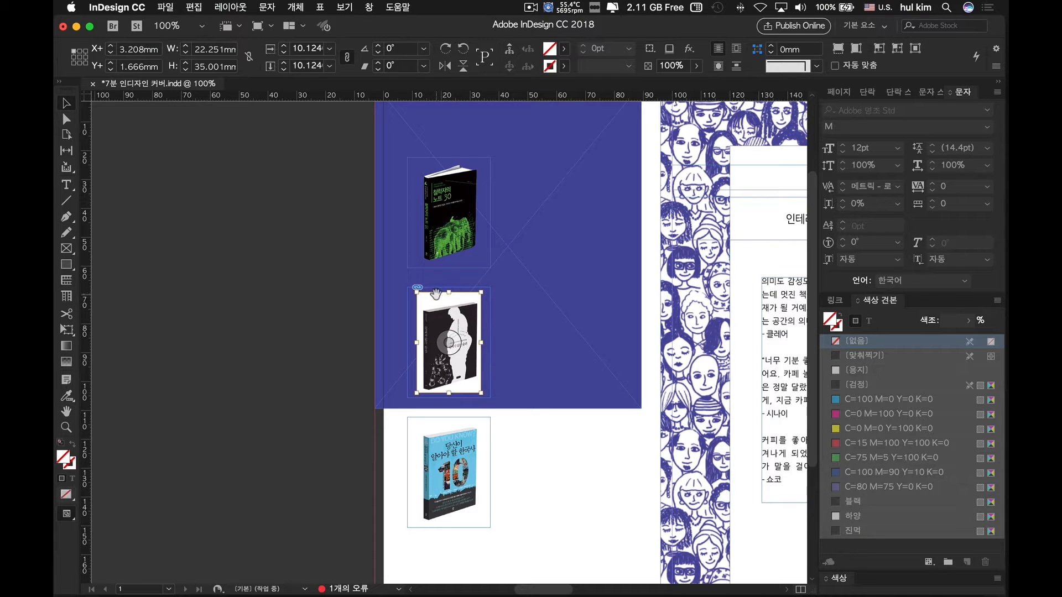
key("BackSpace")
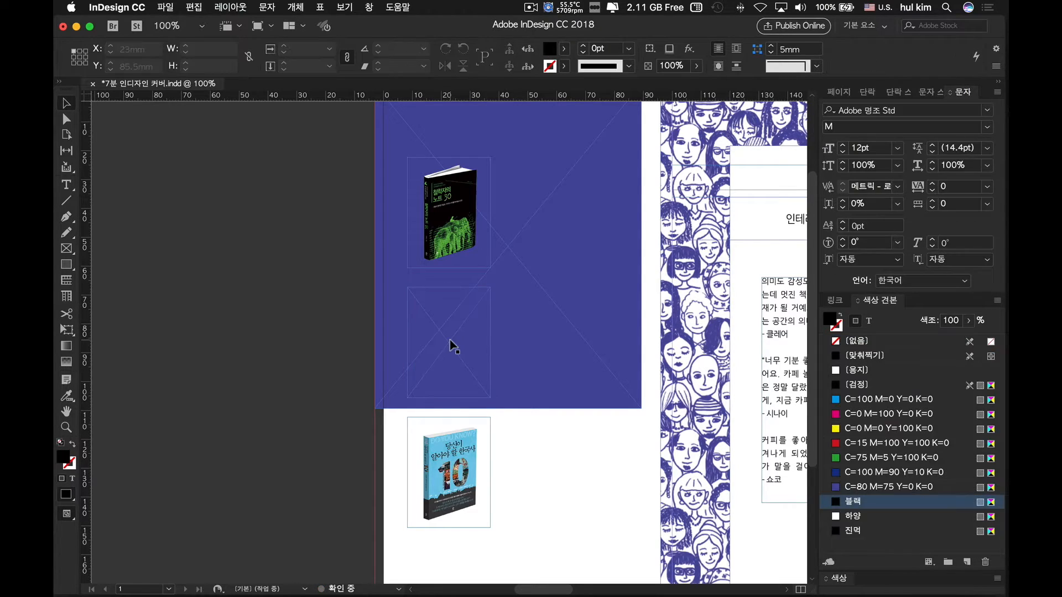
key("super+d")
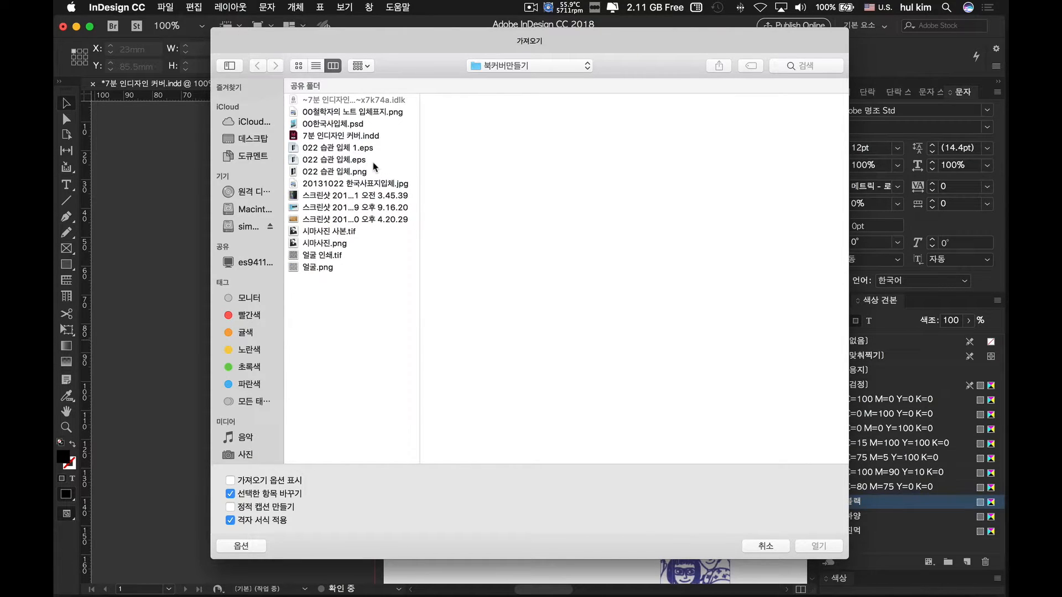
left_click(347, 151)
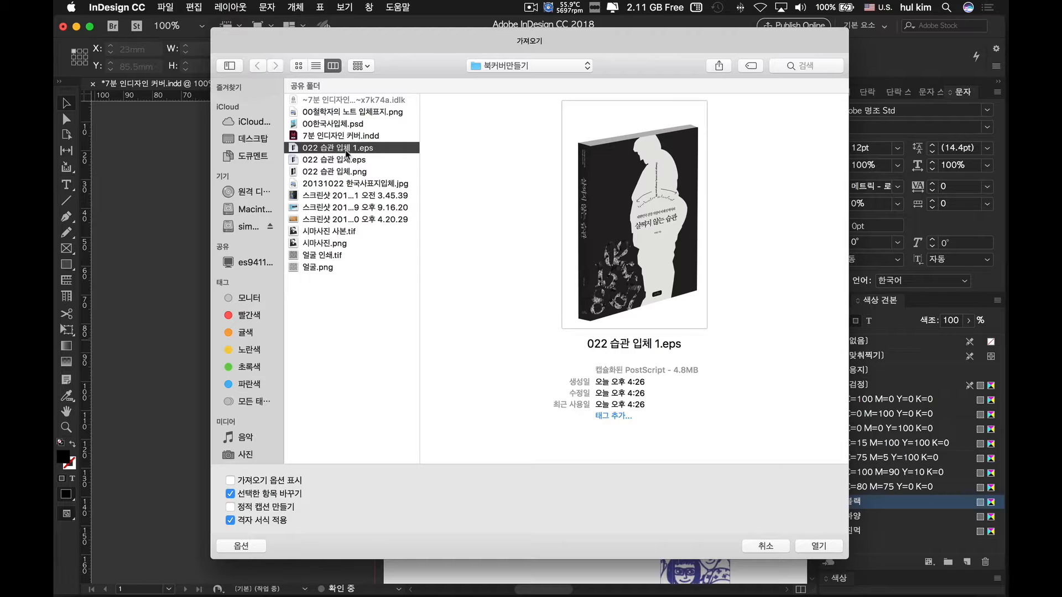
left_click(819, 546)
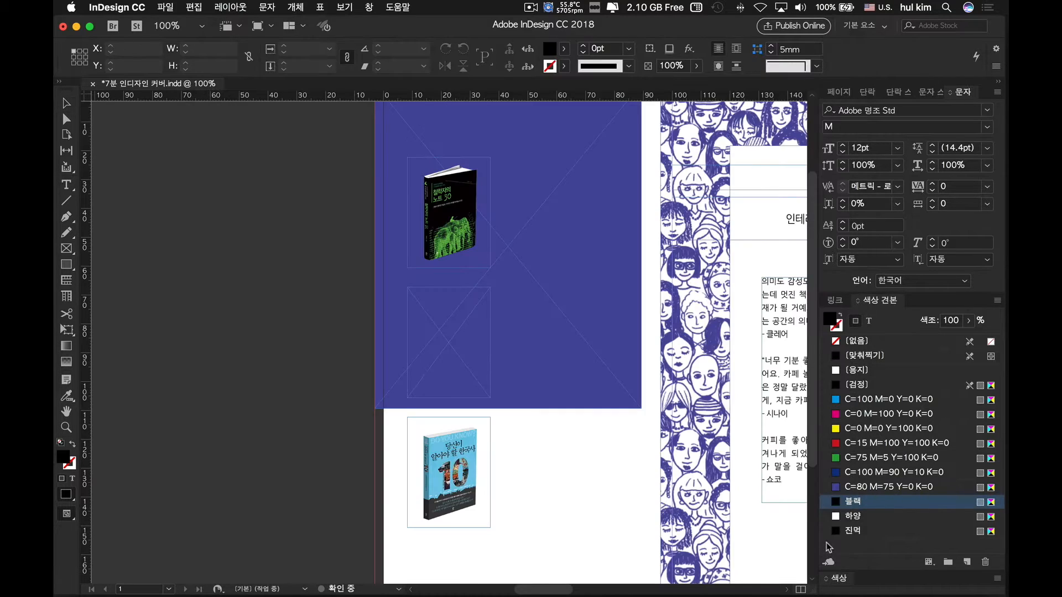
left_click(415, 303)
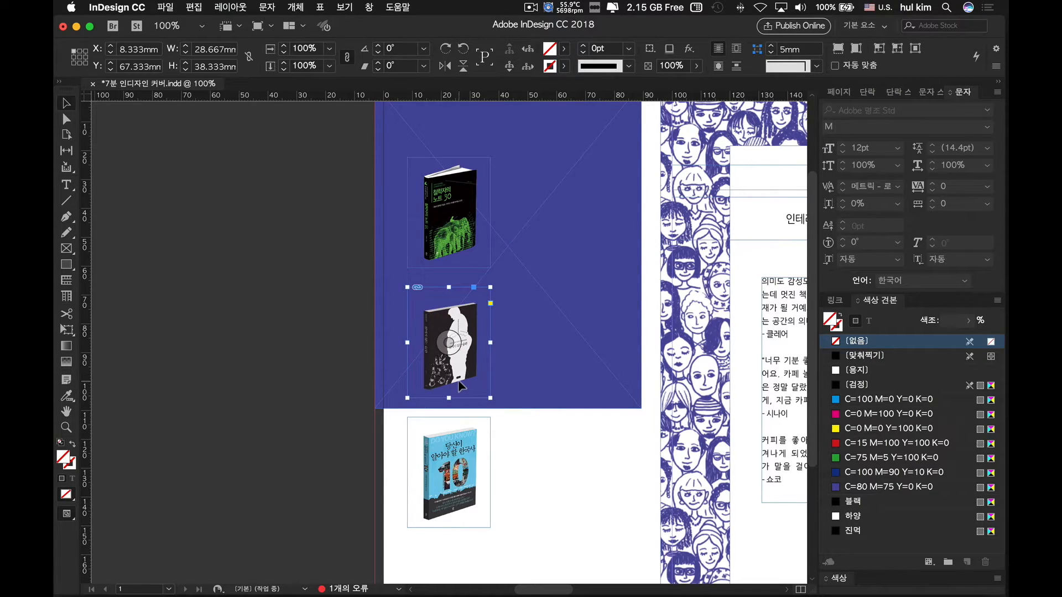
- Examine the clipped edges of the placed middle book image against the blue background up close
key("super+equal")
key("super+equal")
key("super+equal")
key("super+equal")
key("super+equal")
key("super+equal")
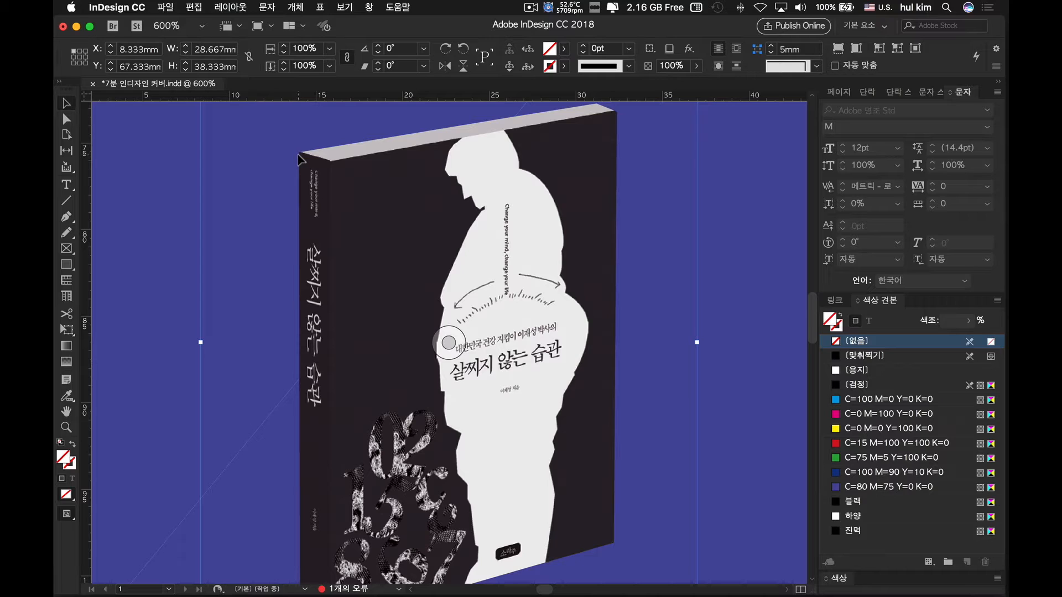
key("super+minus")
key("super+minus")
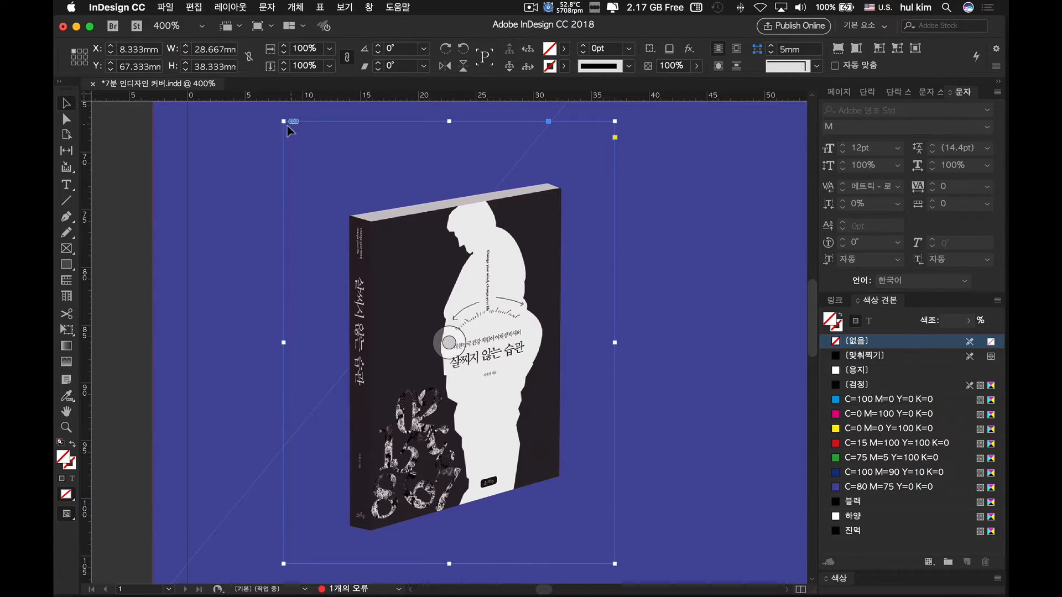
- Embed the link of the placed 022 습관 입체 1.eps image in the document
left_click(835, 300)
left_click(997, 300)
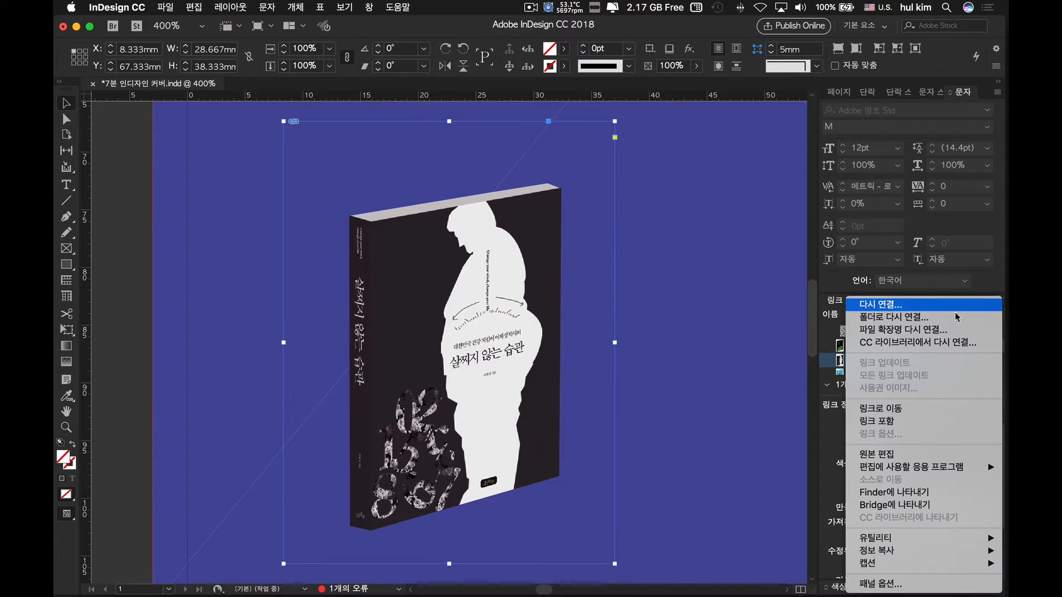
left_click(927, 428)
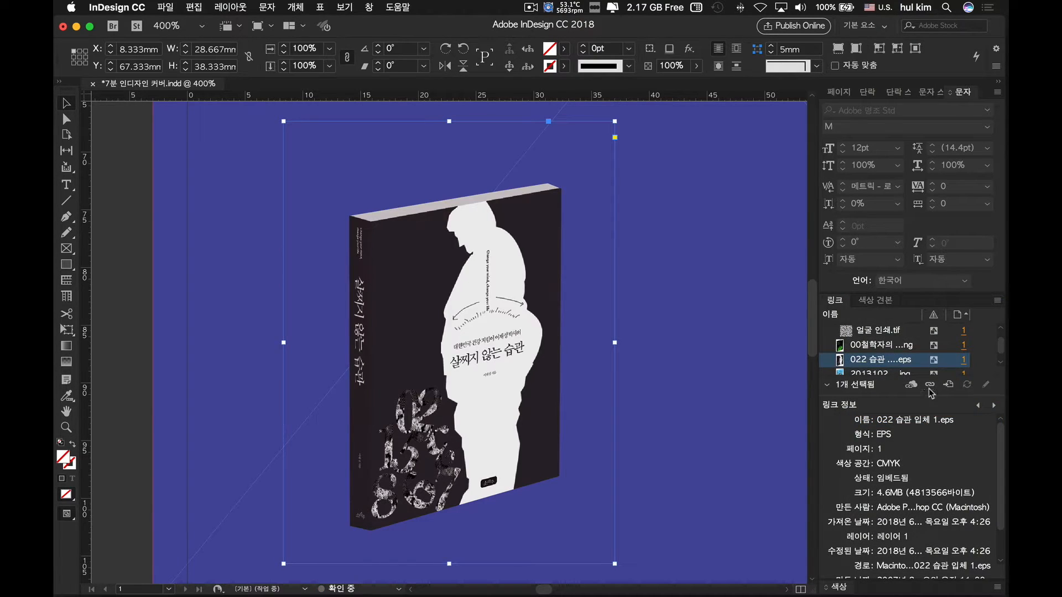
left_click(122, 208)
- Enlarge the blue flap rectangle to about 99.3 × 200 mm so it covers the whole flap behind the three books
key("super+minus")
key("super+minus")
key("super+minus")
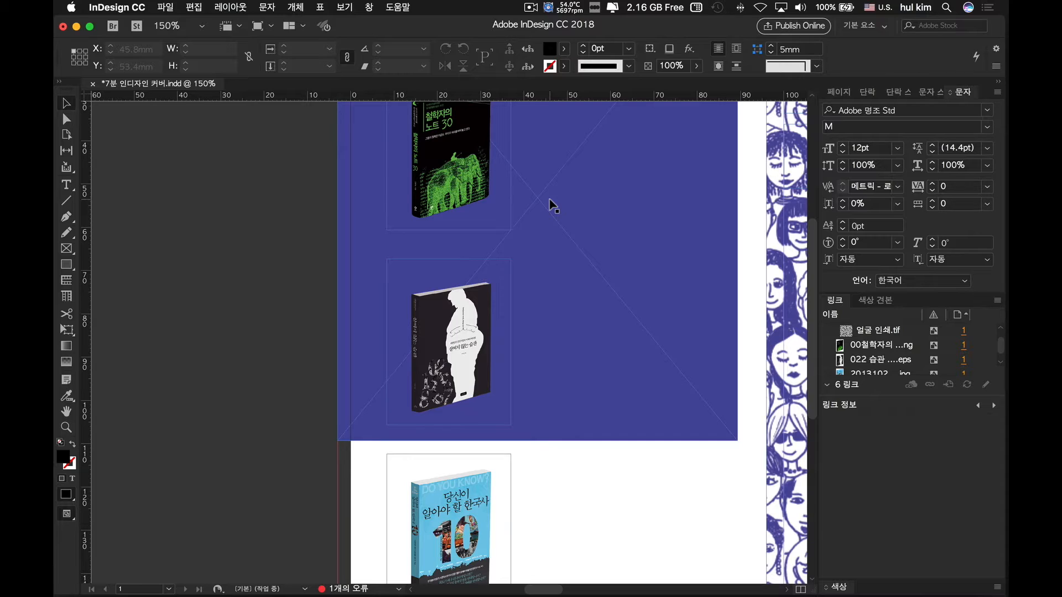
key("super+minus")
key("super+minus")
left_click(557, 270)
key("super+minus")
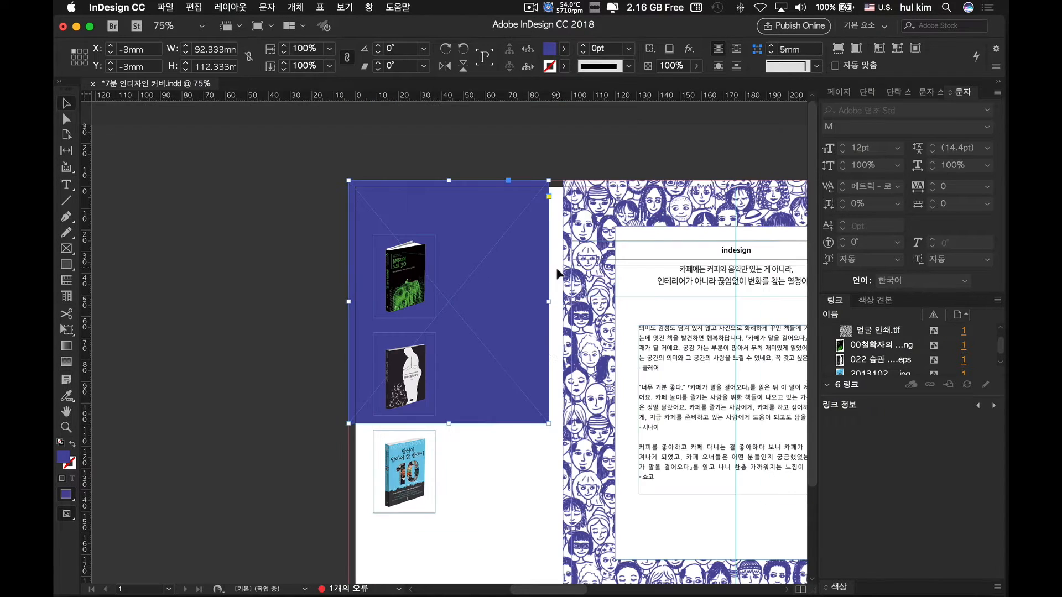
scroll(553, 387, "down", 2)
left_click_drag(448, 314, 453, 507)
left_click_drag(549, 286, 563, 286)
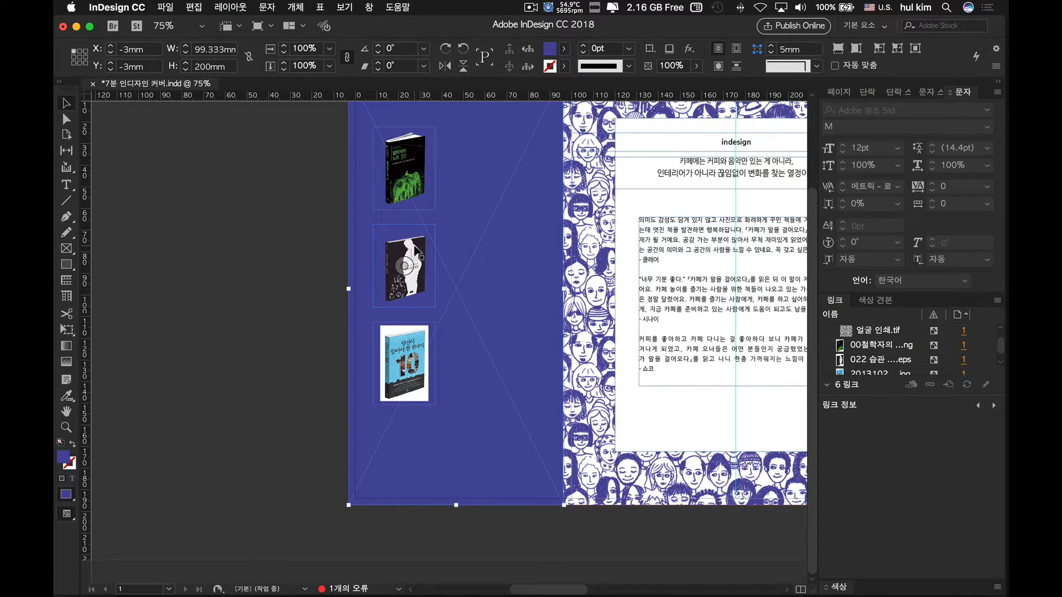
- Pull the blue rectangle off the flap onto the pasteboard and delete it
left_click_drag(495, 258, 269, 264)
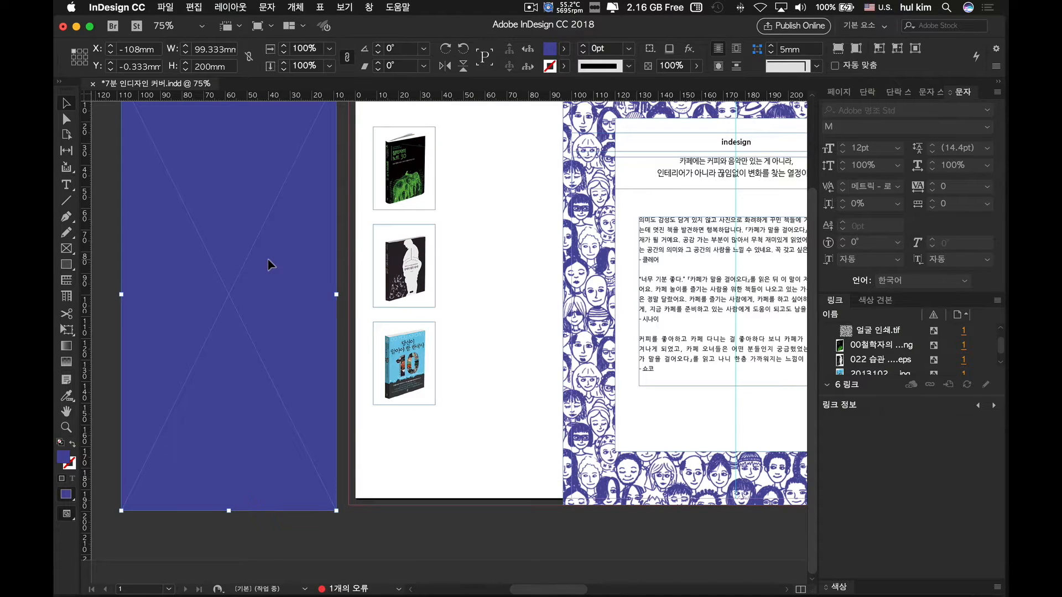
key("Delete")
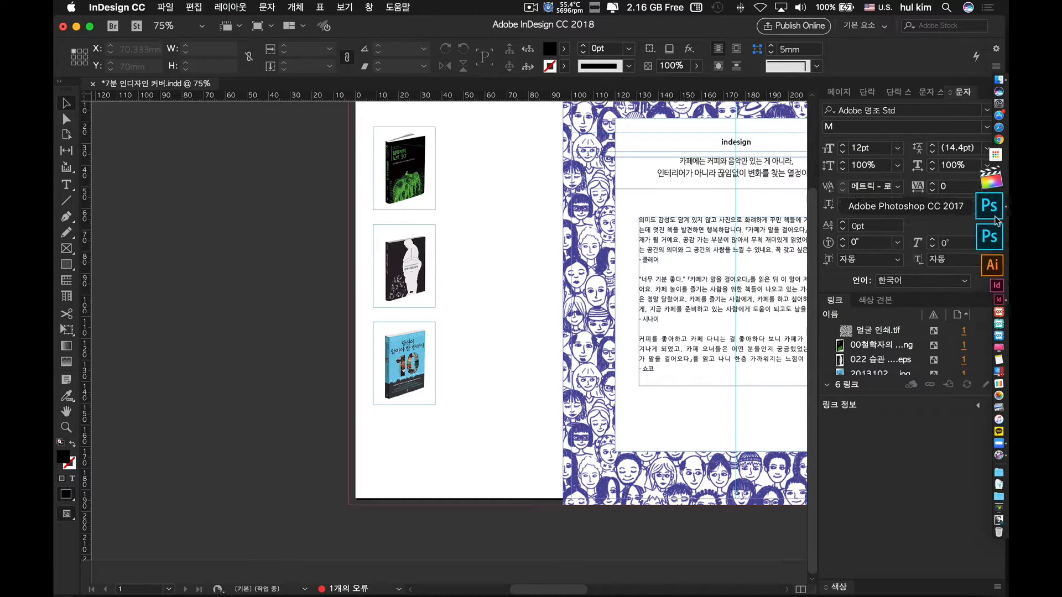
- Switch to Photoshop and look over the 022 습관 입체.png book image with its path
left_click(990, 226)
key("super+minus")
key("super+minus")
key("super+minus")
key("super+minus")
key("super+minus")
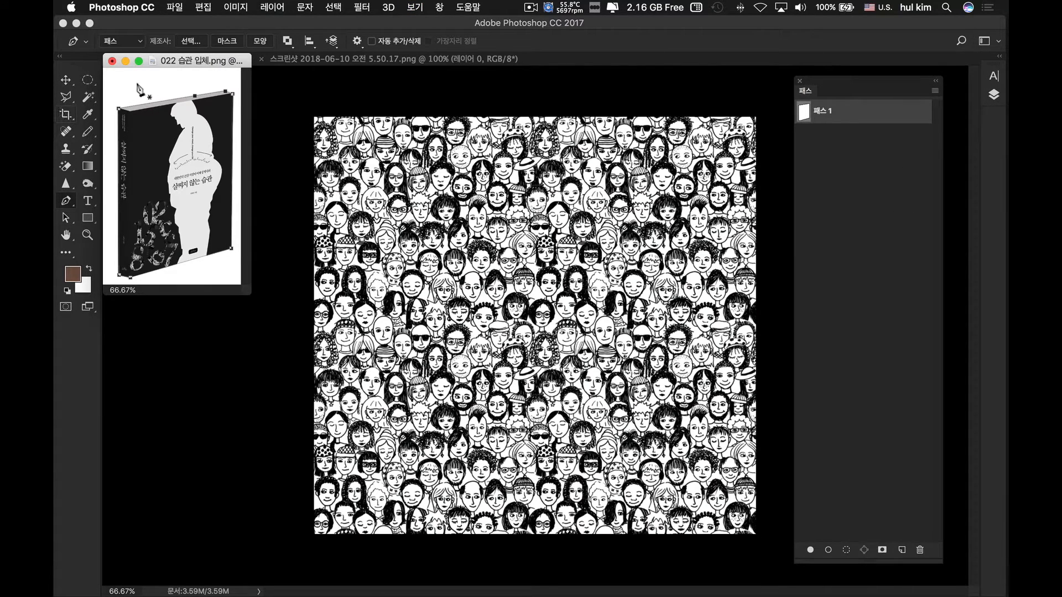
- Switch to InDesign and shift the book-details text frame slightly so it sits right beside the green book image
key("super+Tab")
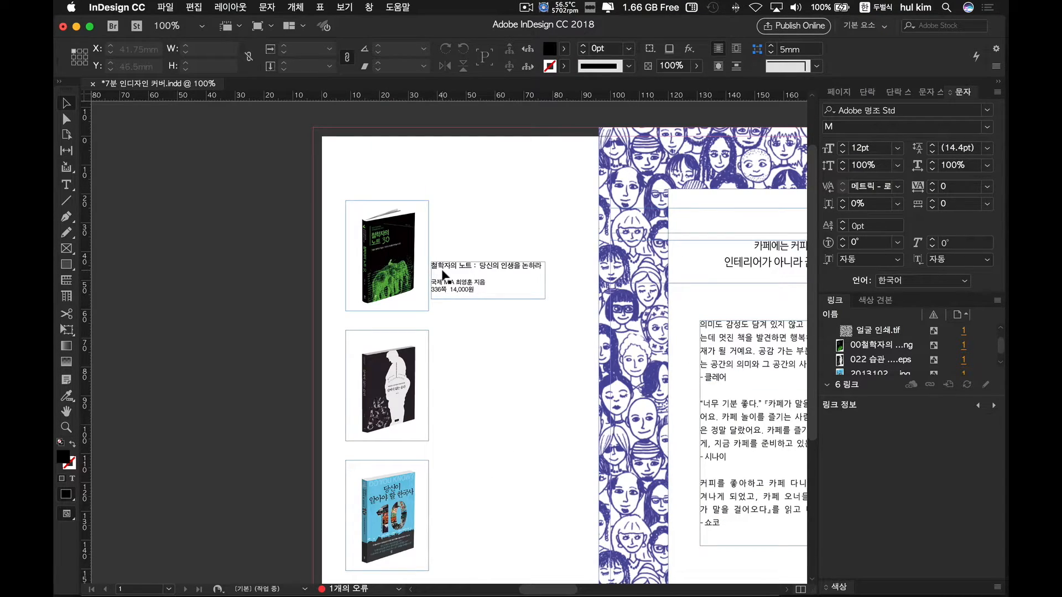
left_click_drag(444, 275, 437, 265)
- Copy the book-details text frame straight down beside the second and third book images
left_click_drag(483, 294, 468, 407)
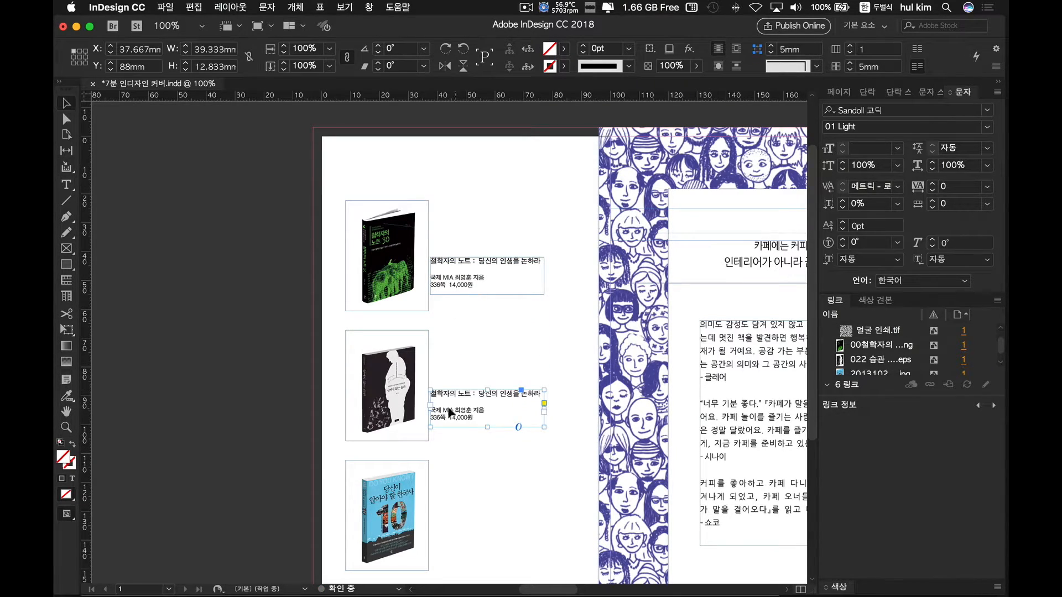
scroll(448, 381, "down", 5)
scroll(450, 381, "down", 5)
left_click_drag(448, 197, 445, 327)
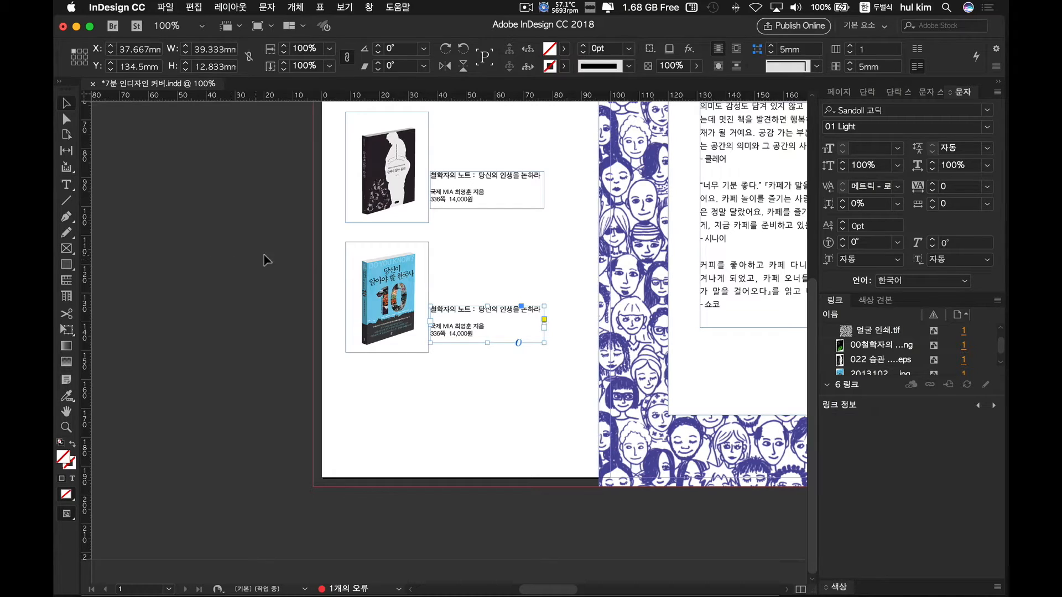
- Delete the two copied text frames beside the second and third books
left_click(452, 189, "shift")
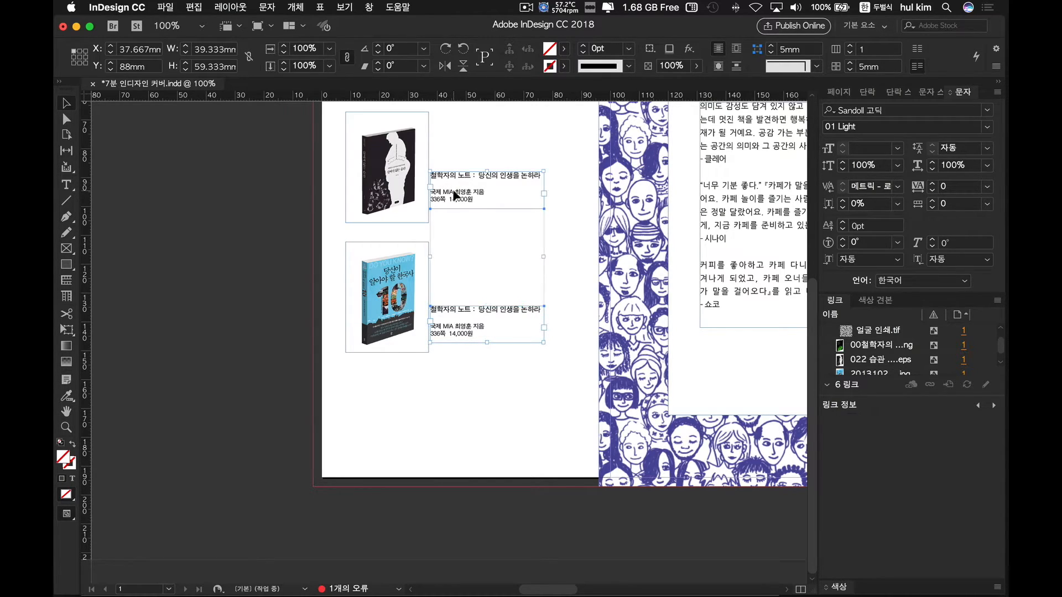
key("Delete")
key("super+z")
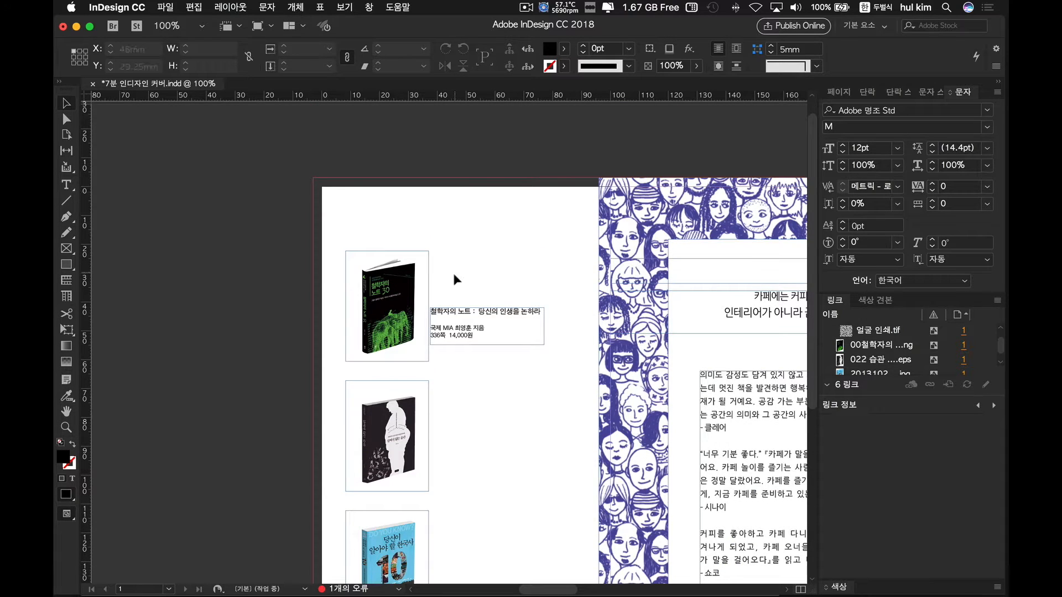
- Repeat the first book's text frame with Step and Repeat as a grid of 3 rows and 1 column, with a 45 mm vertical offset
left_click(445, 330)
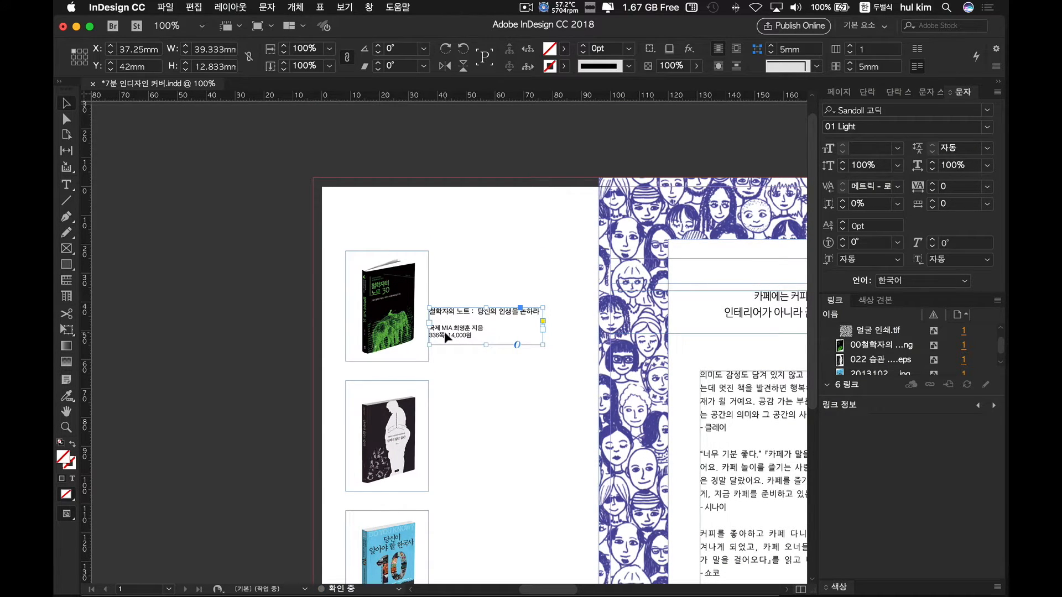
left_click_drag(445, 332, 444, 332)
left_click(218, 6)
mouse_move(198, 3)
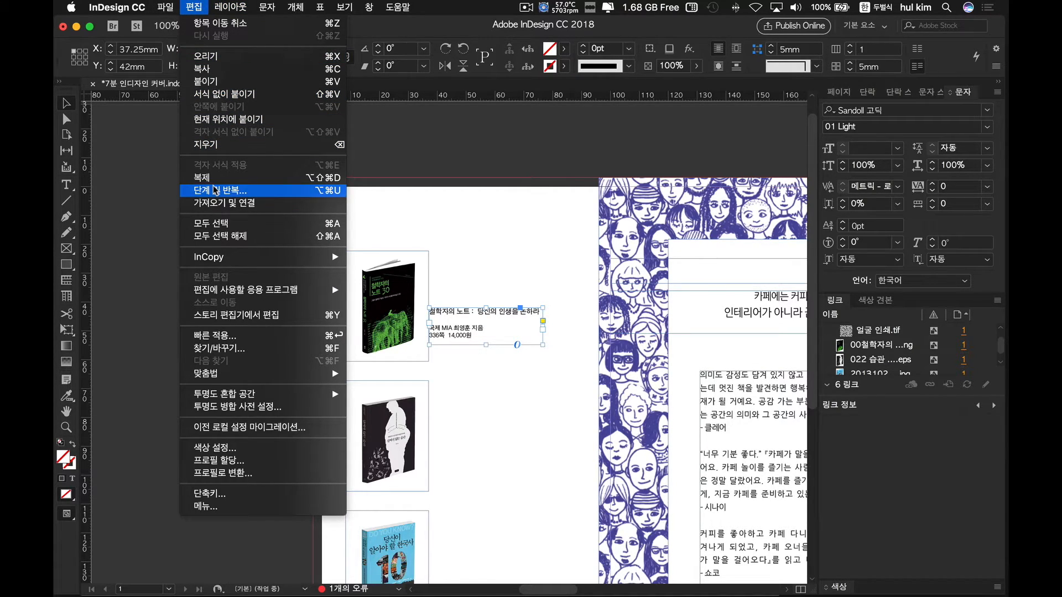
left_click(271, 190)
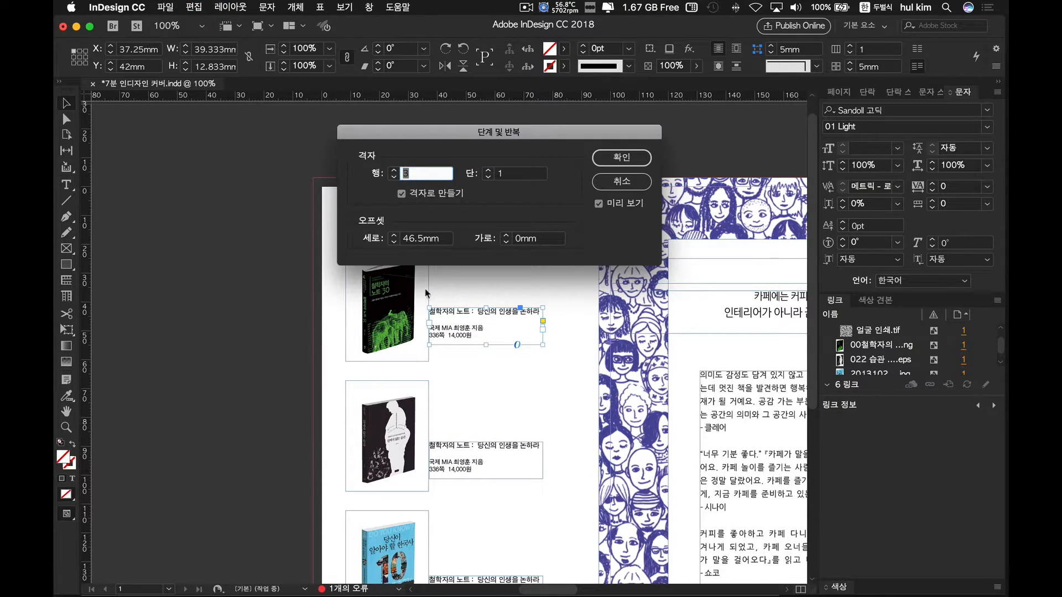
left_click(402, 174)
left_click_drag(448, 238, 399, 238)
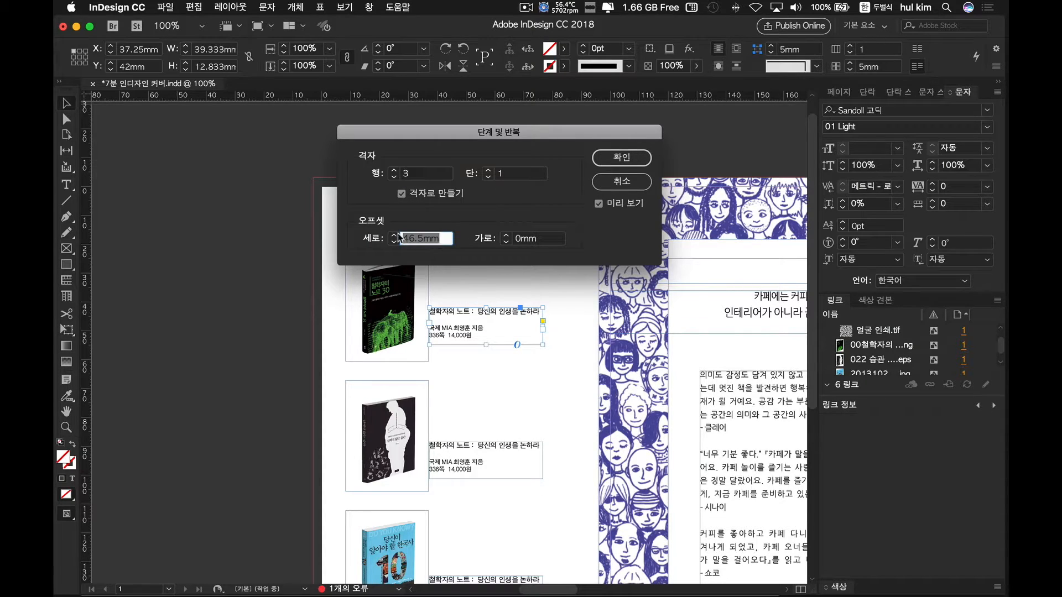
type("45")
left_click(622, 158)
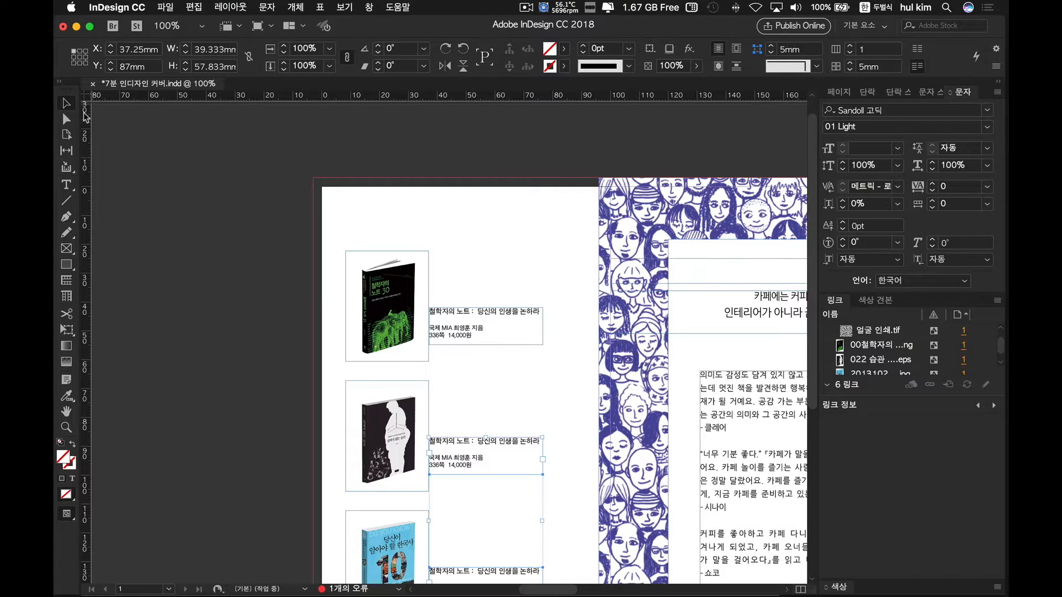
left_click(455, 356)
- Review the repeated text frames beside the books and the flap, back cover, spine and front cover layout
scroll(456, 354, "down", 5)
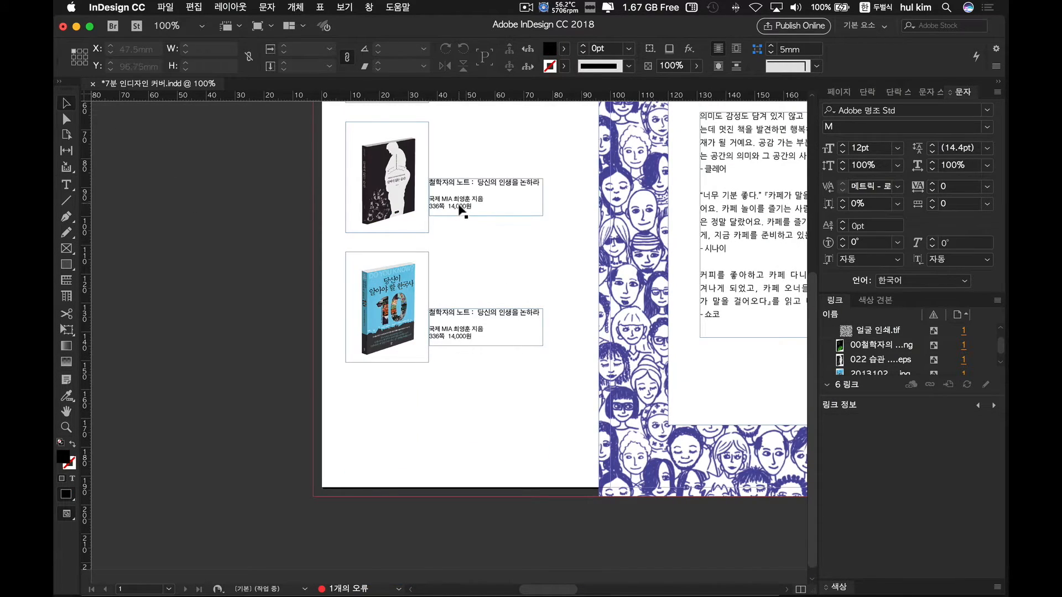
scroll(460, 269, "up", 1)
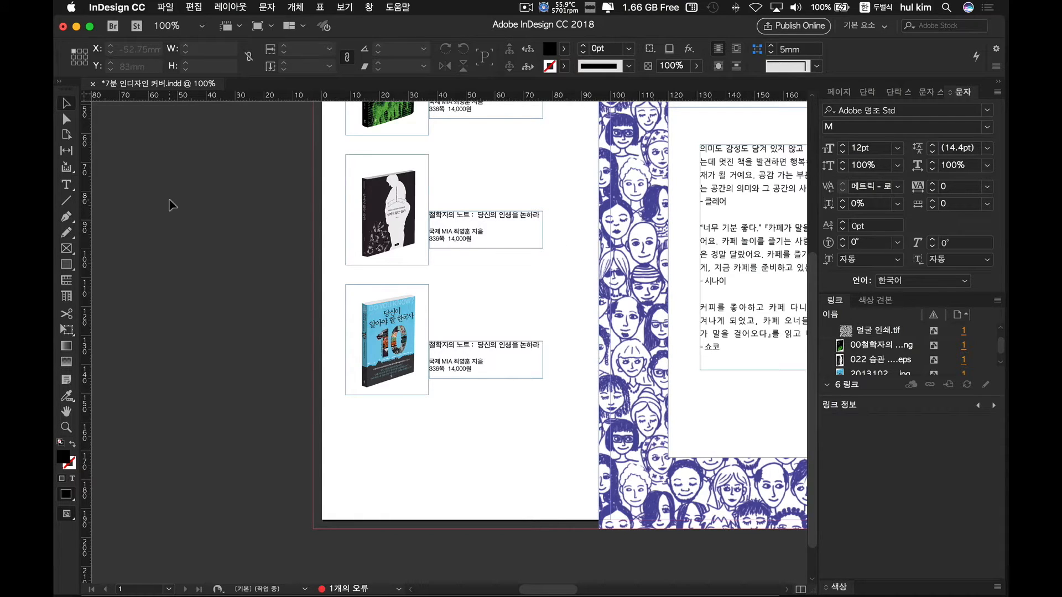
key("super+minus")
scroll(720, 266, "right", 3)
scroll(534, 226, "right", 3)
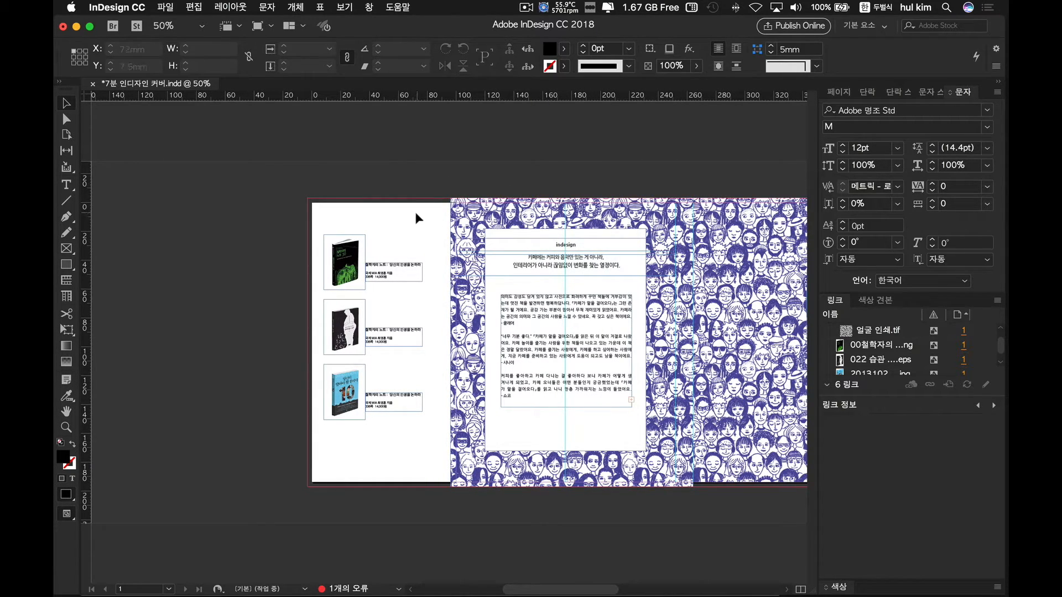
left_click(474, 219)
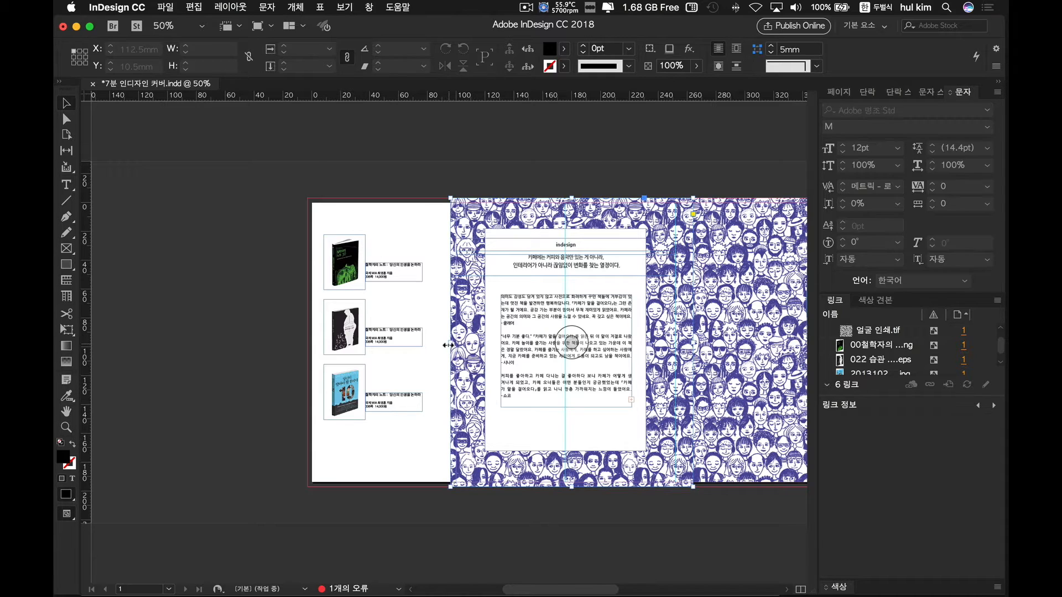
left_click(387, 192)
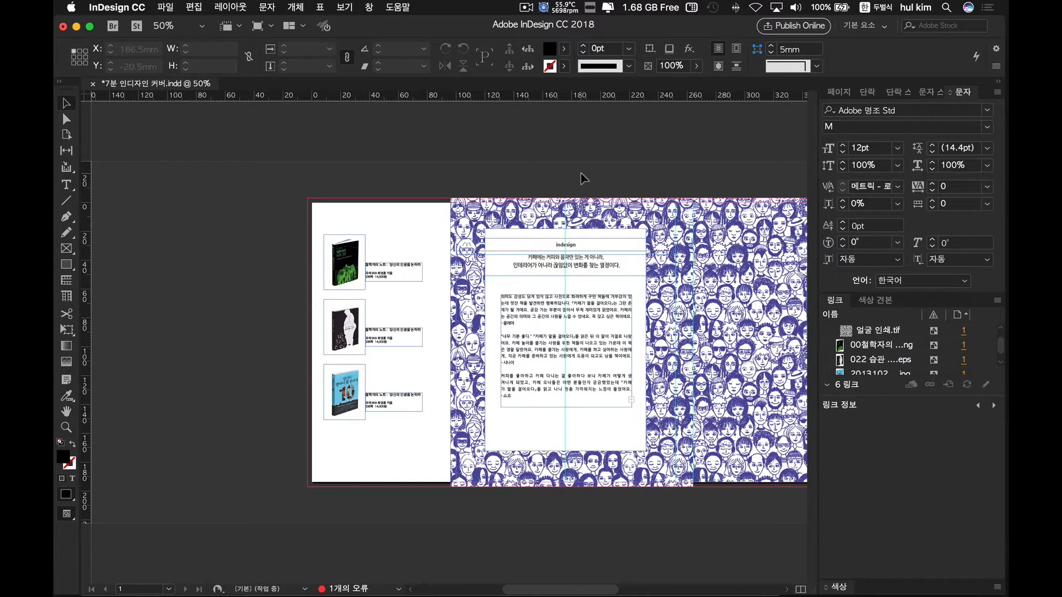
scroll(640, 207, "right", 3)
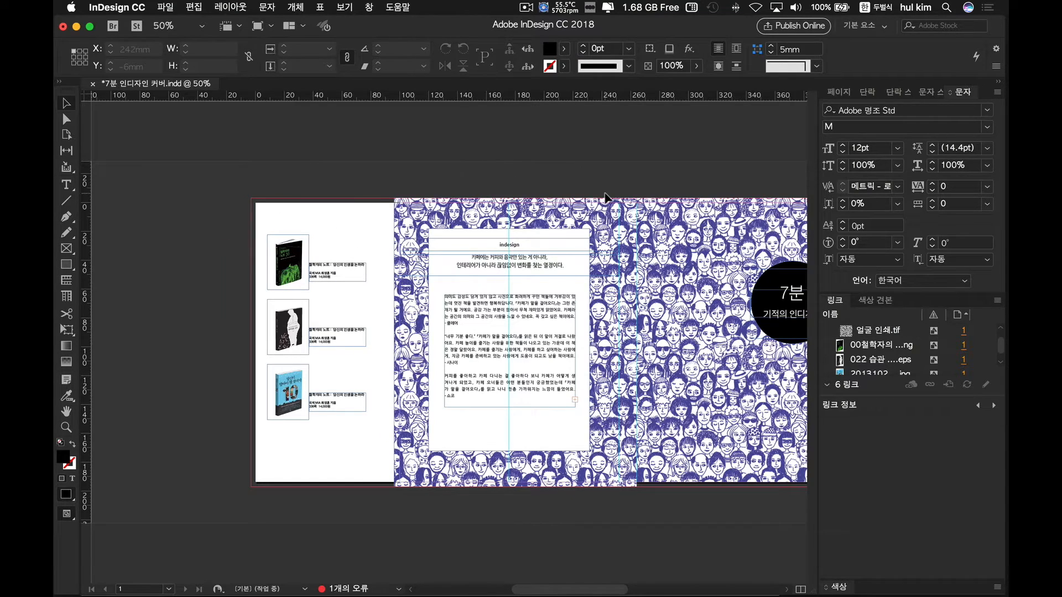
scroll(606, 196, "right", 2)
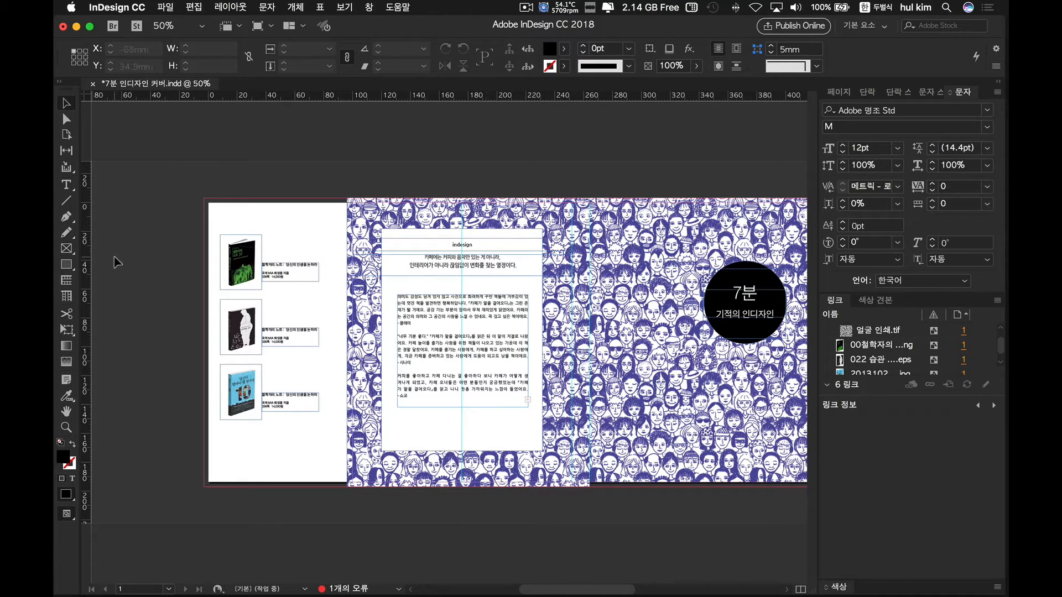
- Draw a frame about 32 × 15.5 mm in the lower right corner of the back cover's white box and place 00도쿄바코드.eps in it
left_click(67, 249)
left_click_drag(492, 428, 537, 451)
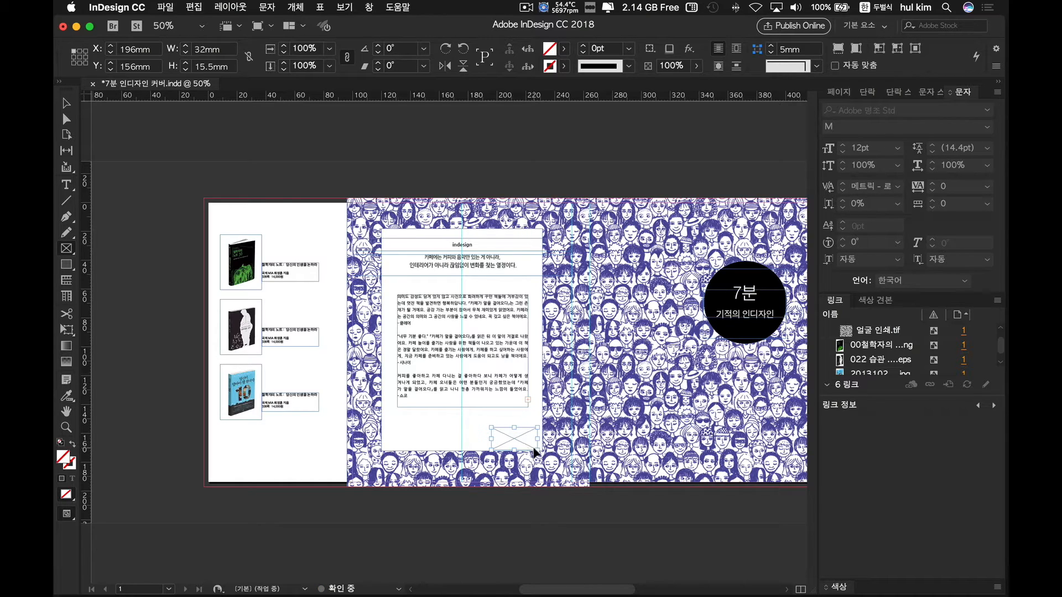
key("super+1")
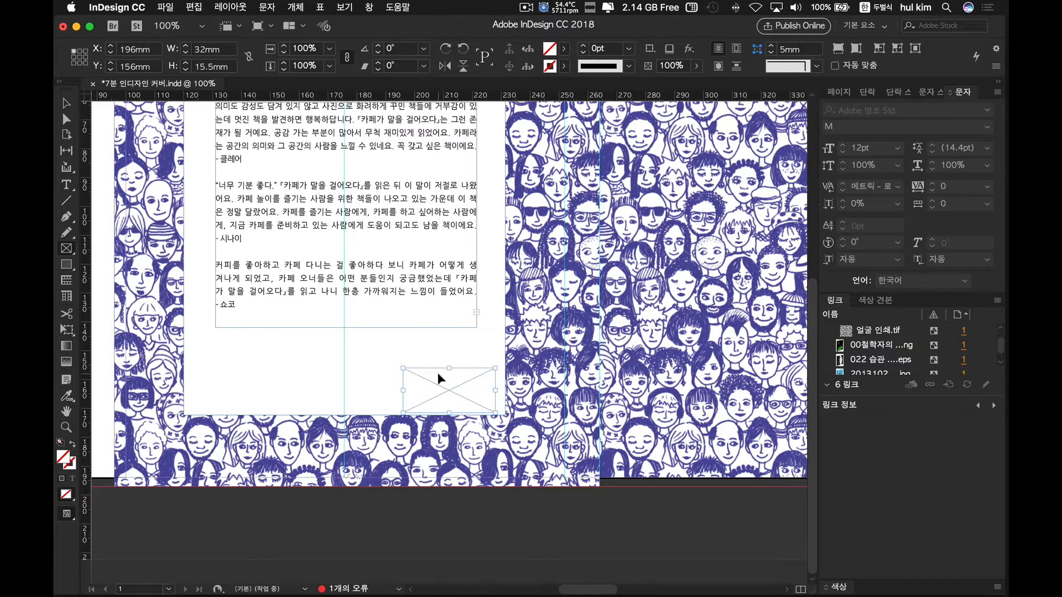
key("super+d")
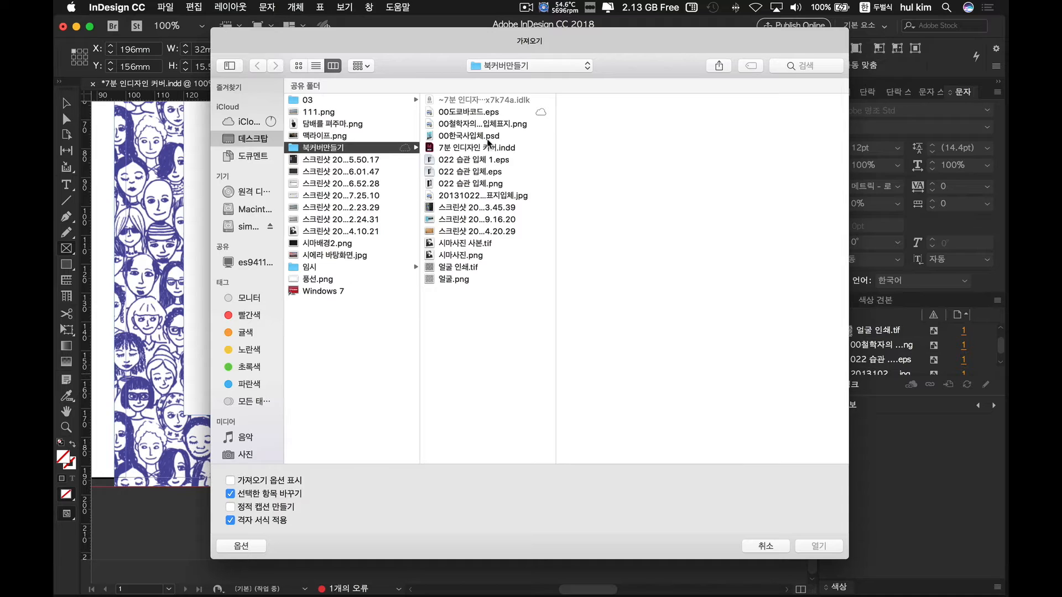
left_click(484, 113)
left_click(819, 546)
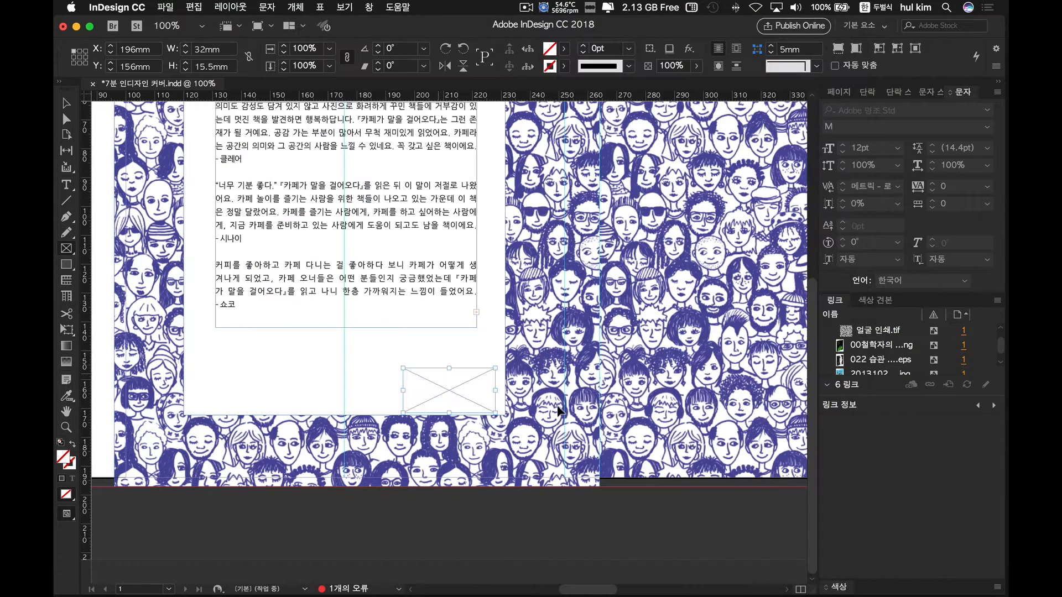
- Select the barcode image inside its frame and make it fill the frame proportionally
left_click(65, 103)
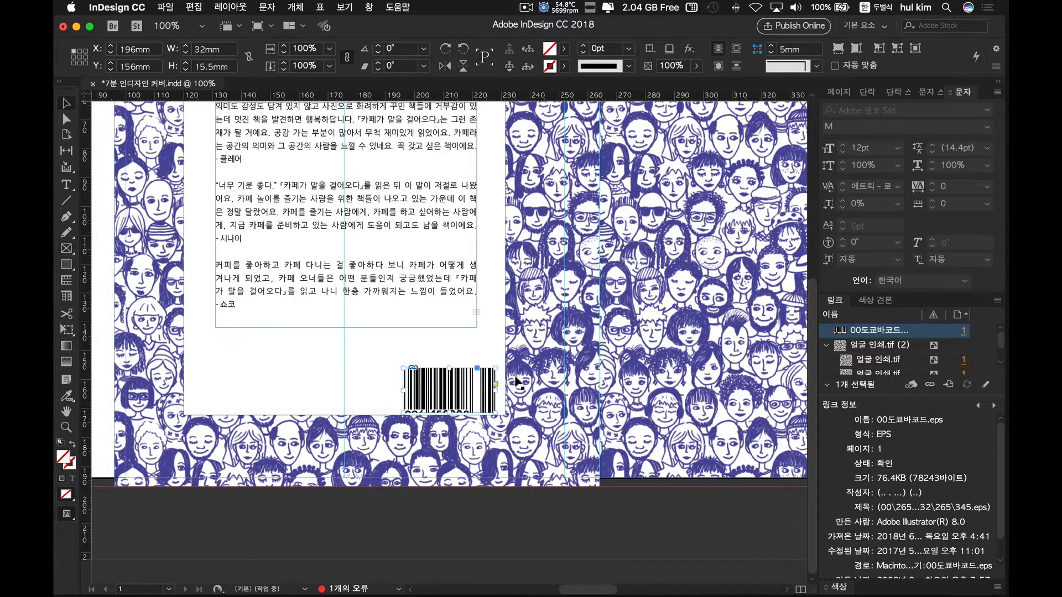
left_click(449, 390)
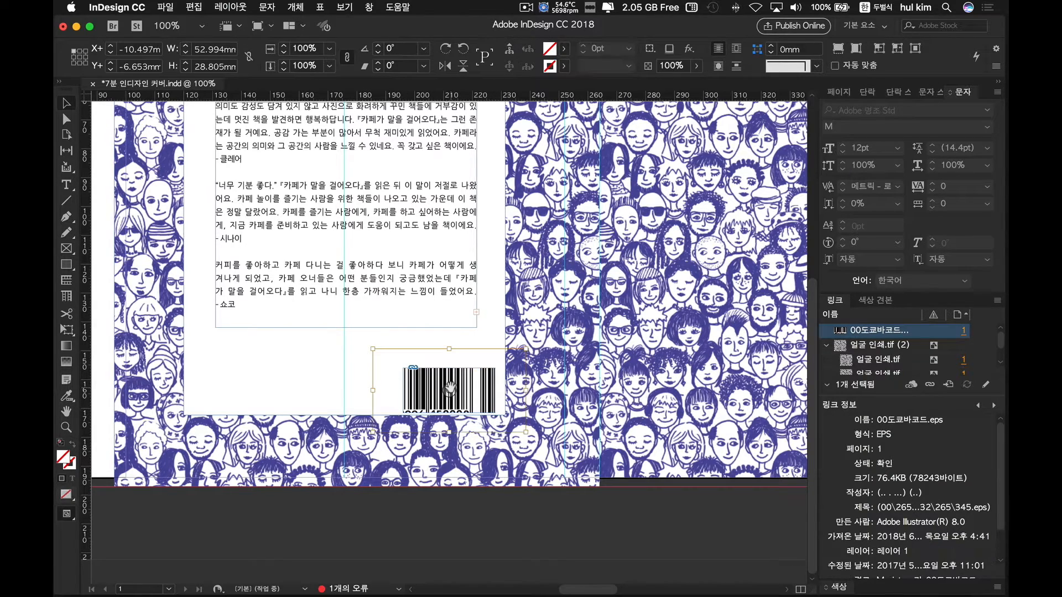
left_click(835, 50)
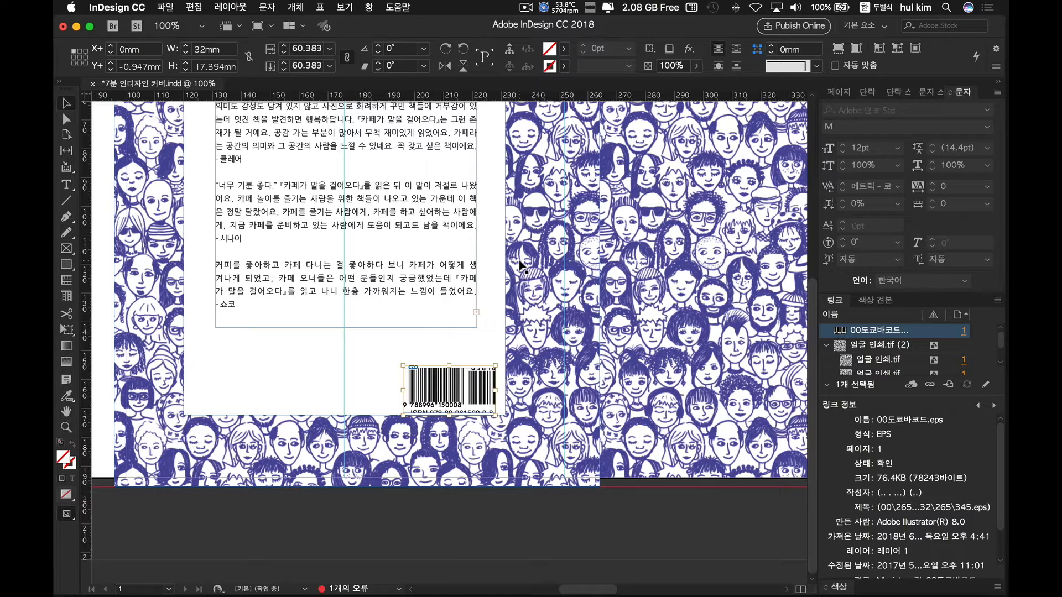
- Scale the barcode image down about its centre to about 26 × 14.1 mm so it fits inside its frame
scroll(443, 390, "right", 2)
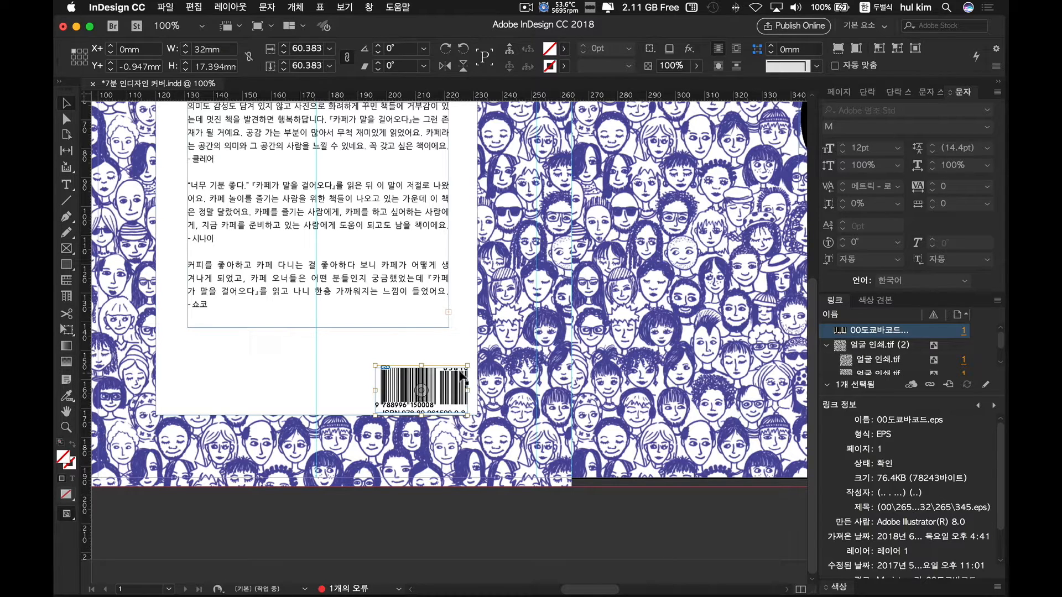
key("super+equal")
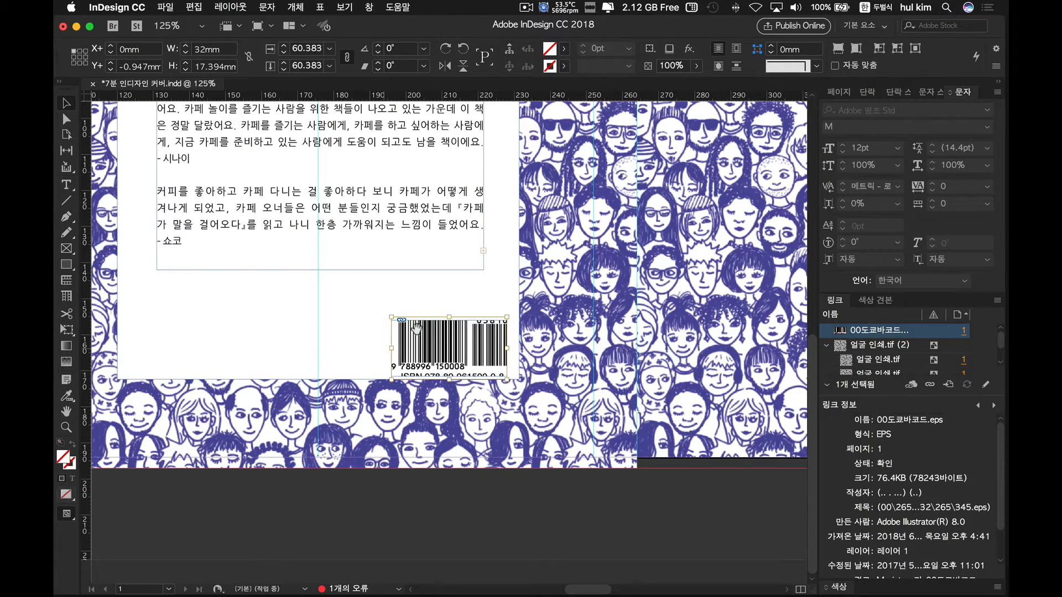
left_click_drag(508, 317, 495, 333)
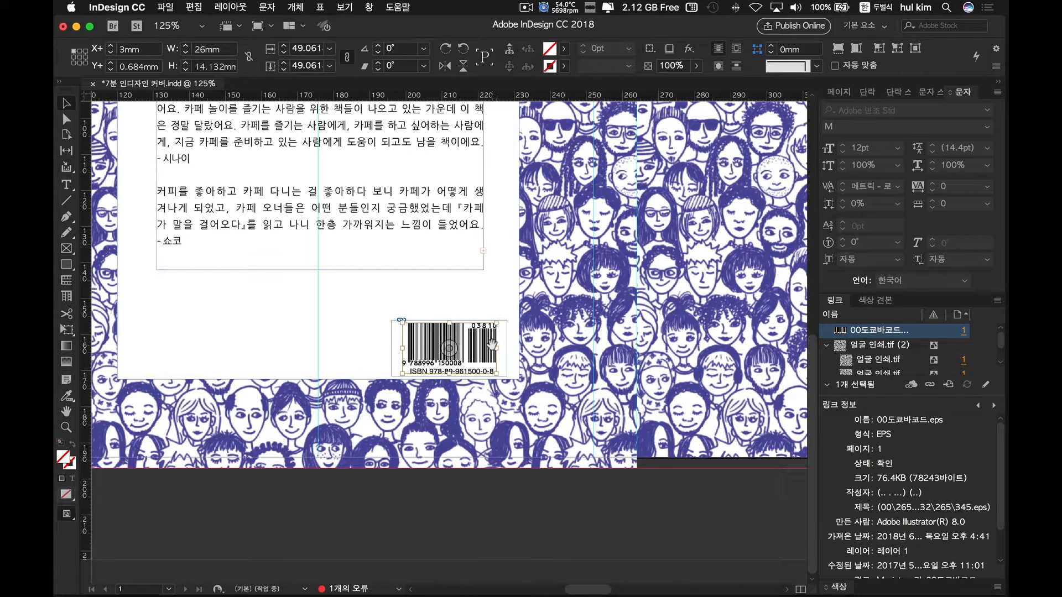
- Select the barcode frame on the back cover and embed the linked file 00도쿄바코드.eps
left_click(344, 337)
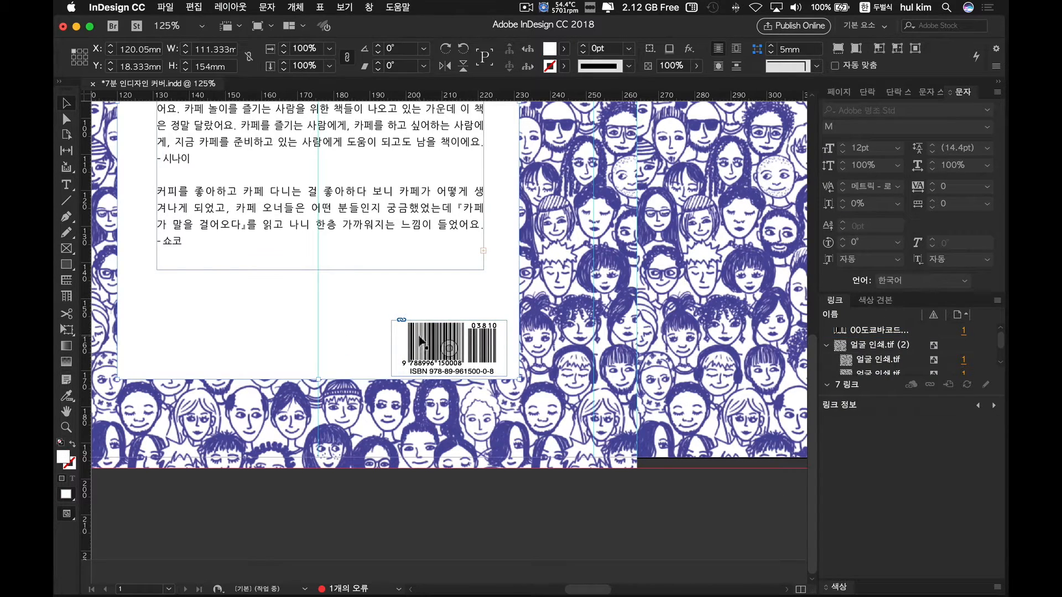
left_click(479, 319)
left_click(998, 300)
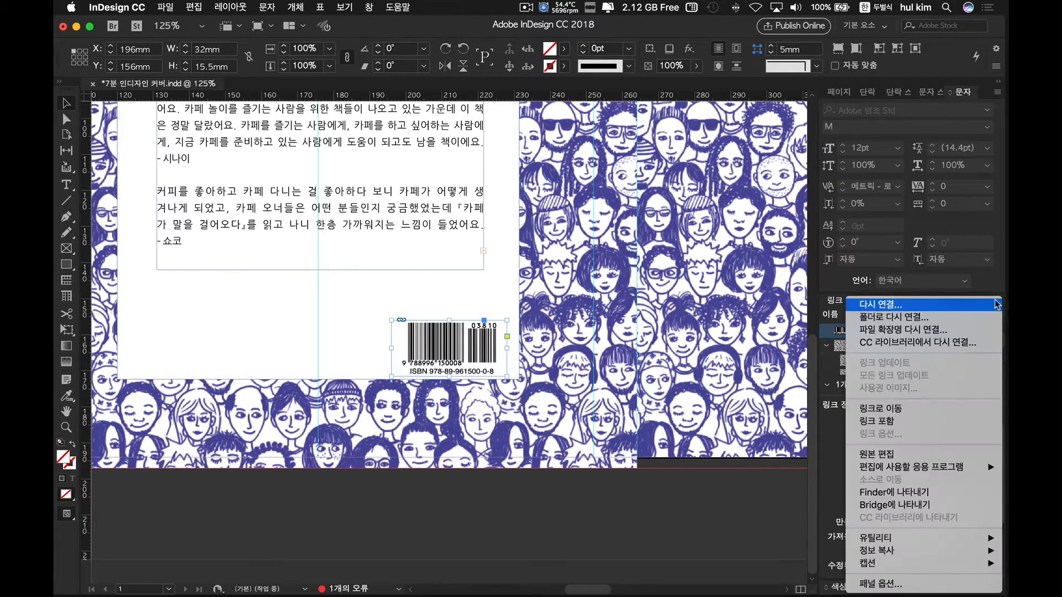
left_click(924, 422)
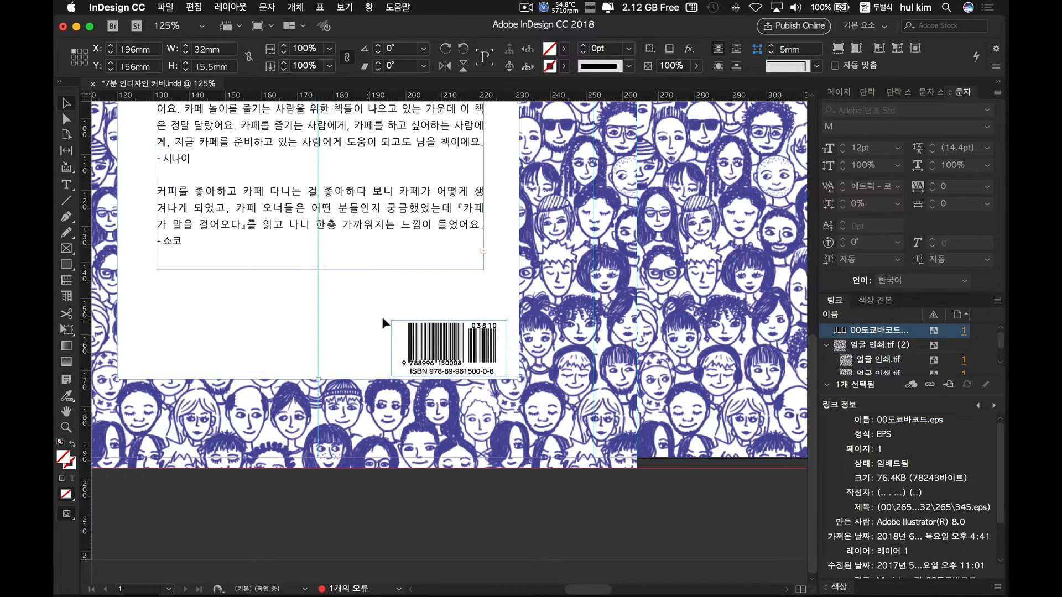
left_click(382, 332)
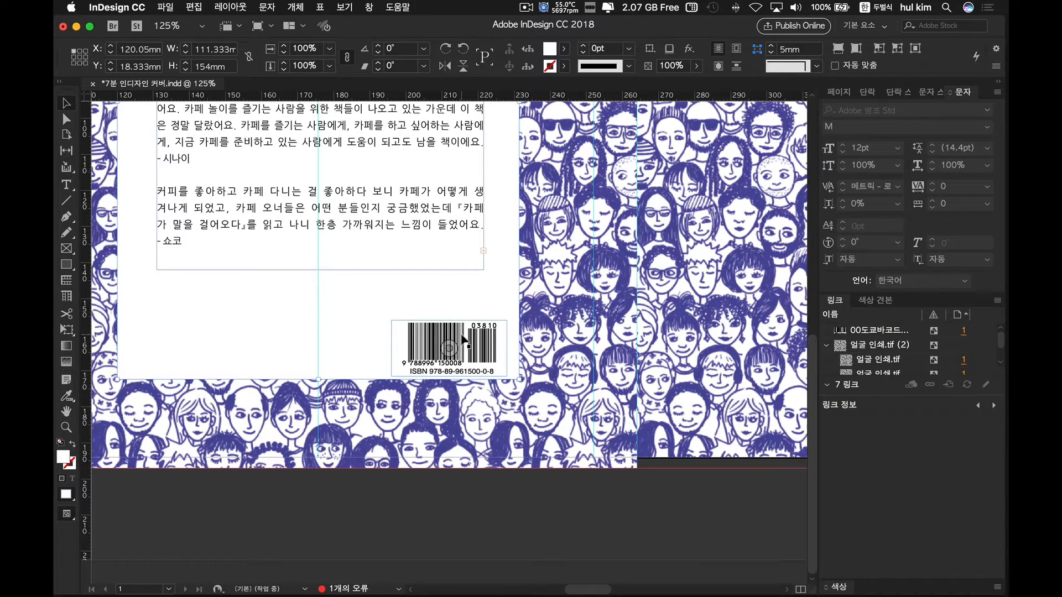
- Try moving the barcode down and shortening the white box so the barcode sits over the illustrated pattern
left_click_drag(464, 340, 465, 410)
key("super+z")
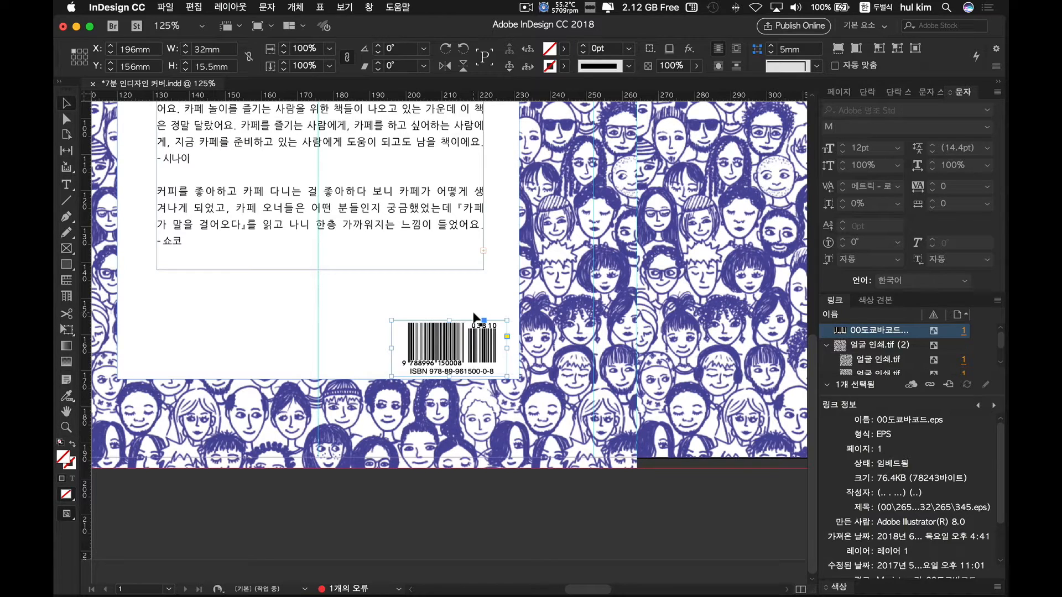
left_click(381, 296)
left_click(468, 333)
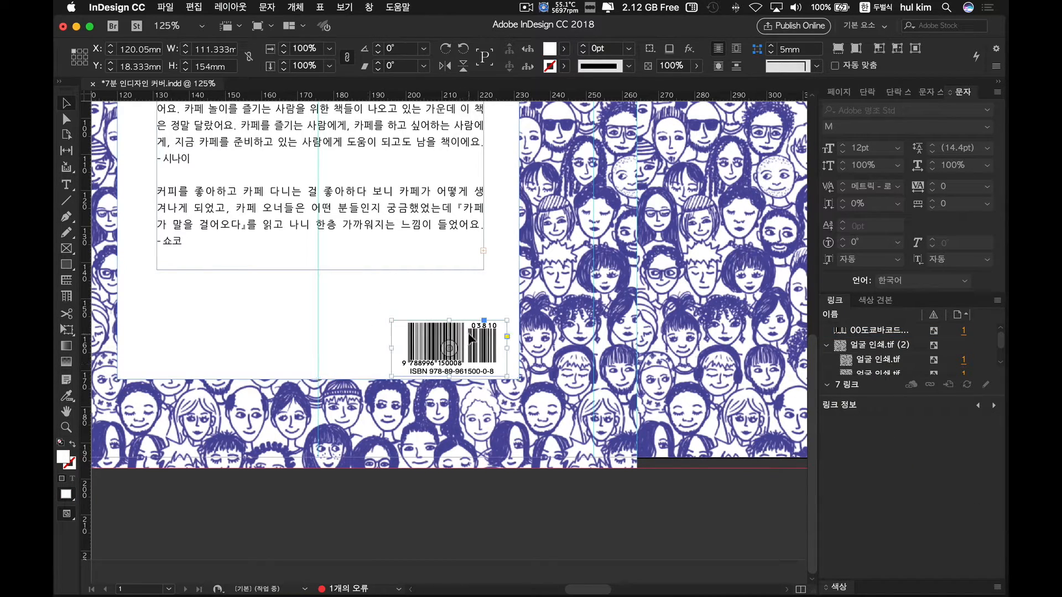
left_click(326, 380)
left_click_drag(327, 381, 320, 308)
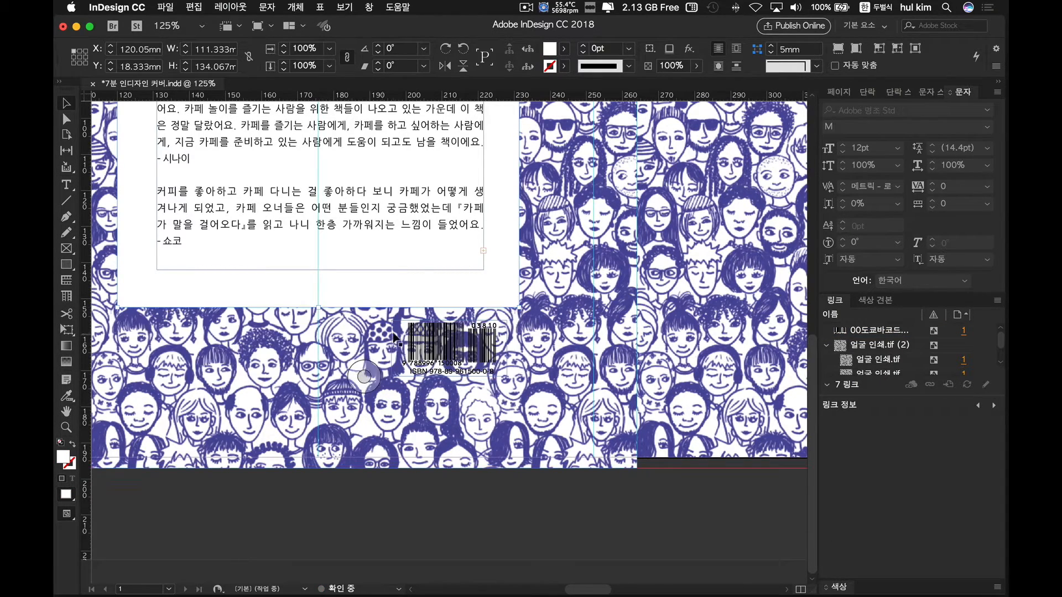
left_click(493, 333)
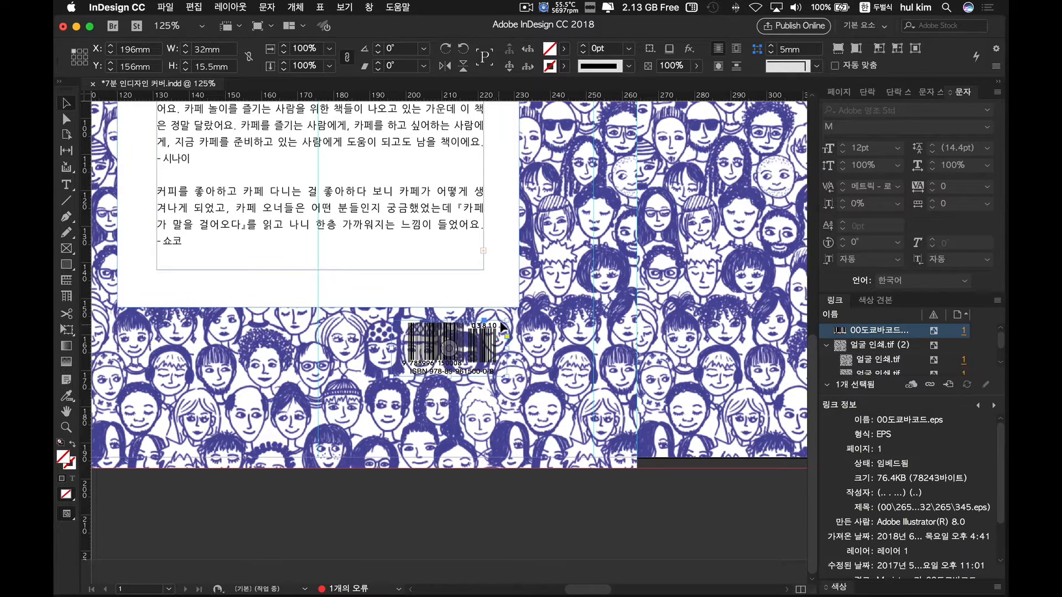
key("super+z")
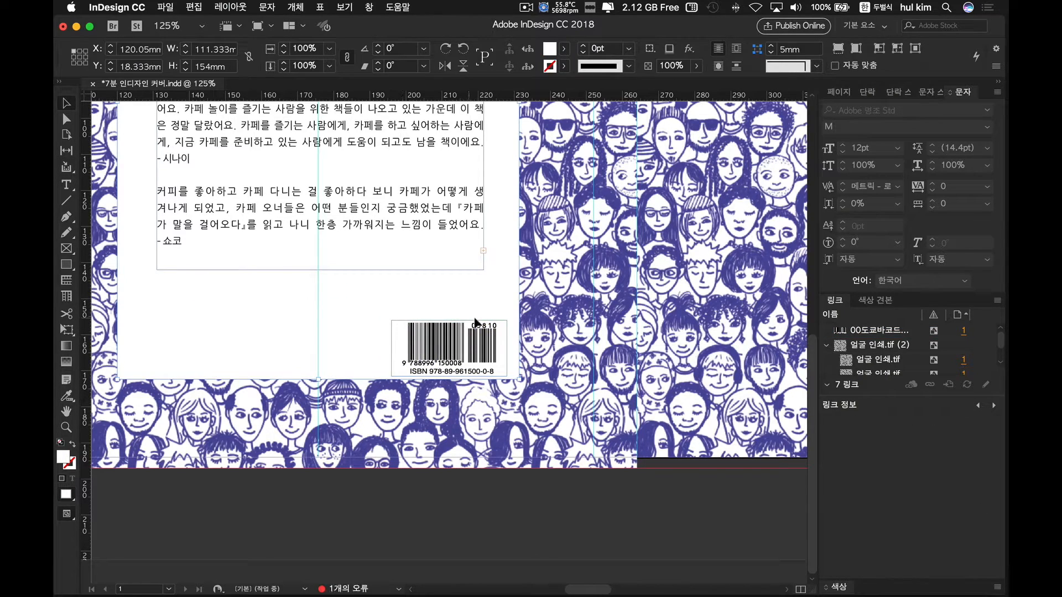
- Shorten the back cover's white box from its lower edge to a height of about 132.7 mm, leaving the barcode outside
left_click(417, 341)
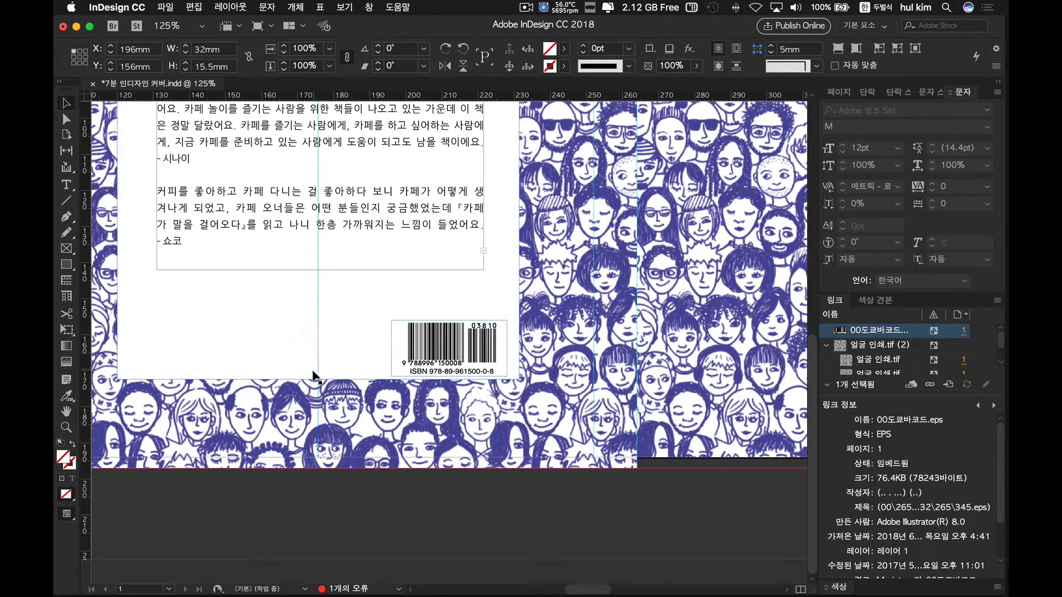
left_click(317, 383)
left_click_drag(320, 380, 319, 303)
- Fill the barcode frame with the 하양 swatch
left_click(479, 348)
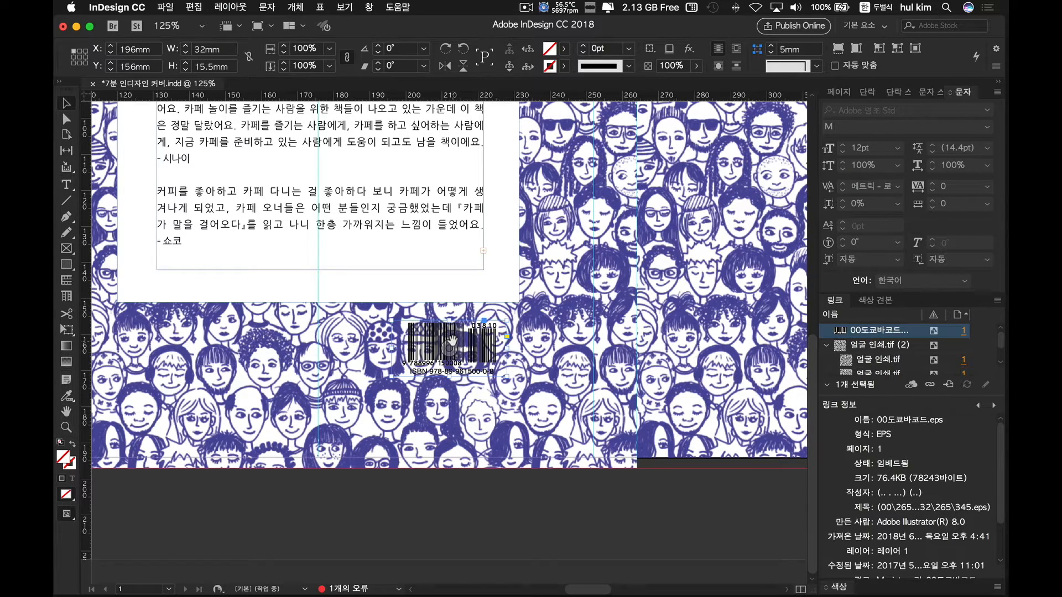
left_click(876, 300)
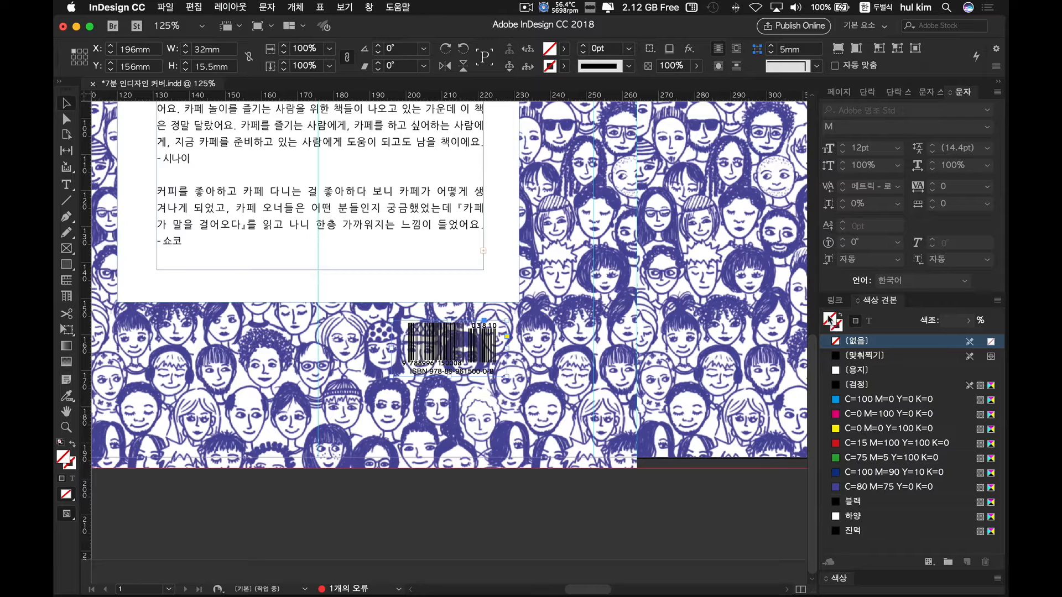
left_click(854, 517)
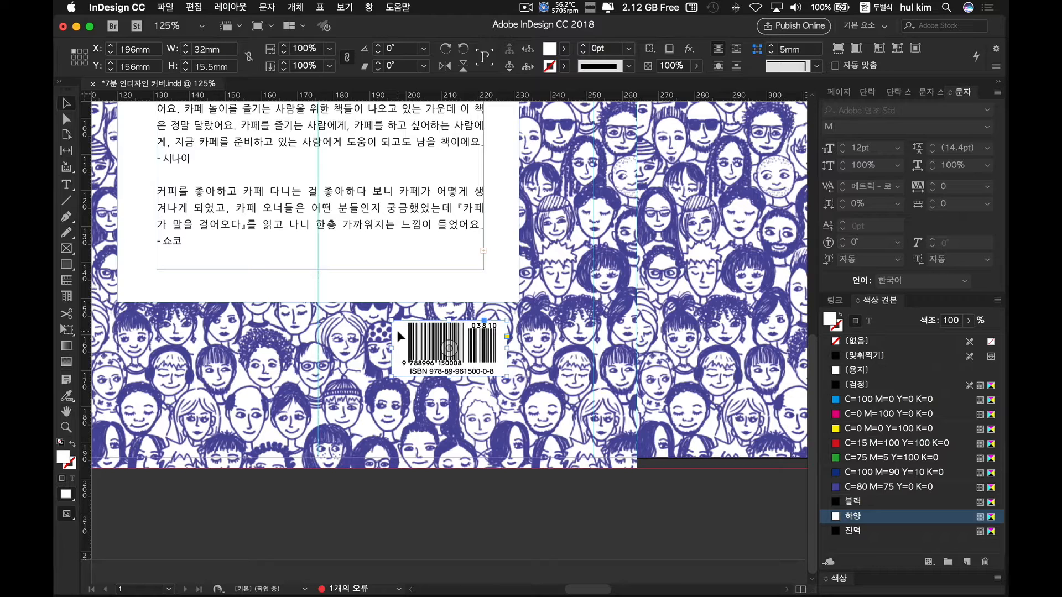
- Resize the barcode frame to about 30 × 17.8 mm and place it below the white box, flush with its right edge
left_click_drag(450, 321, 450, 317)
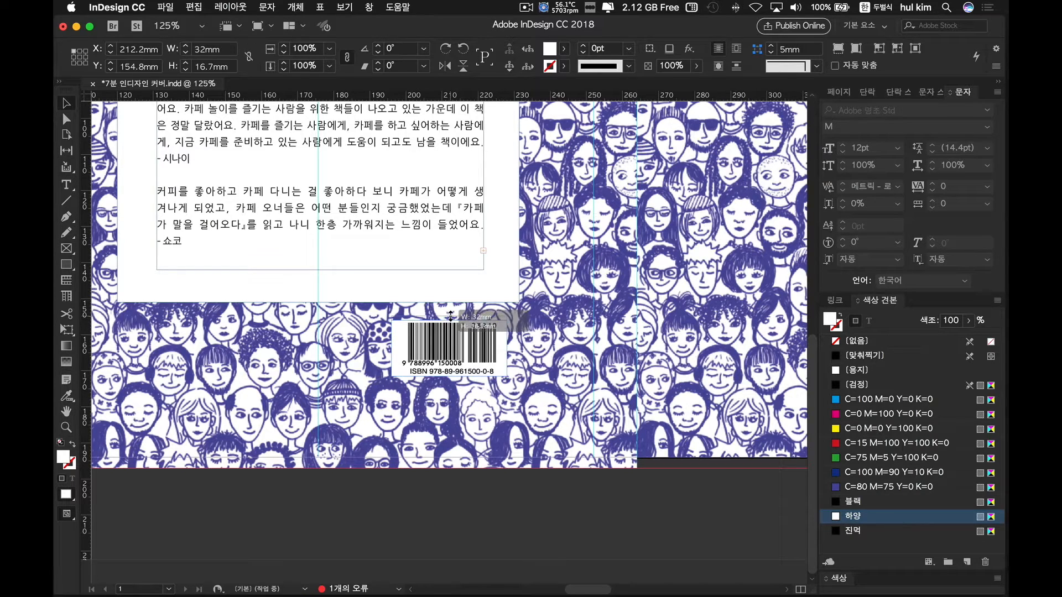
left_click_drag(449, 377, 449, 380)
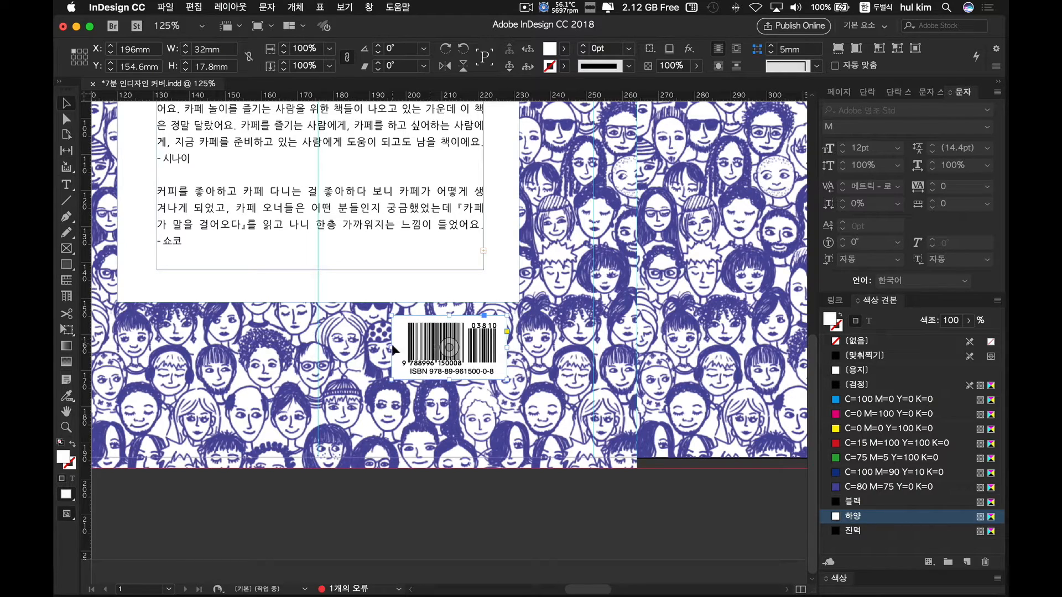
left_click_drag(392, 346, 395, 346)
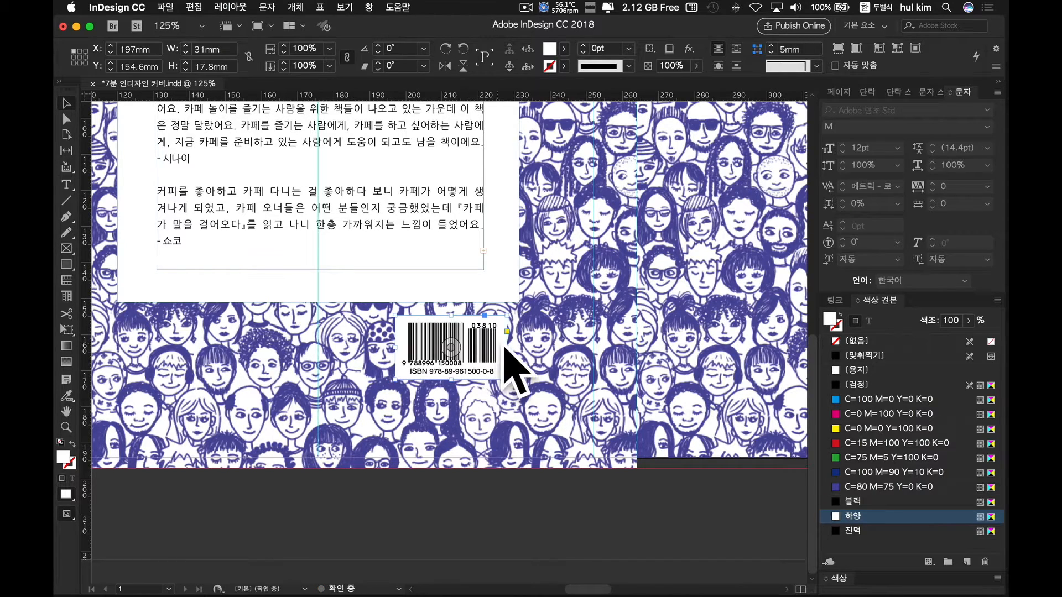
mouse_move(506, 348)
left_mouse_down()
mouse_move(478, 349)
mouse_move(491, 350)
mouse_move(502, 330)
left_mouse_up()
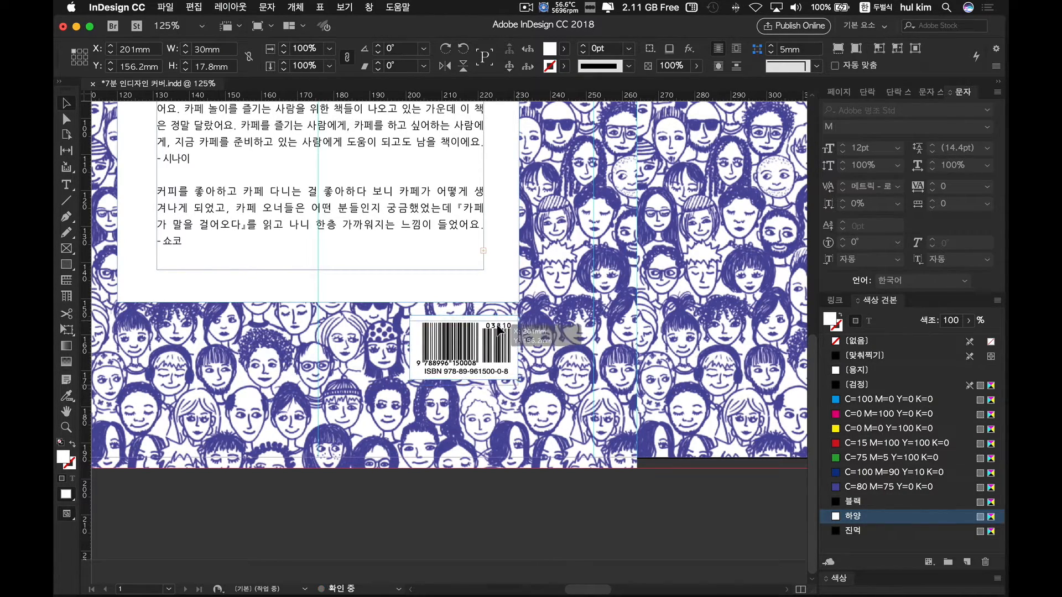
left_click_drag(499, 326, 498, 331)
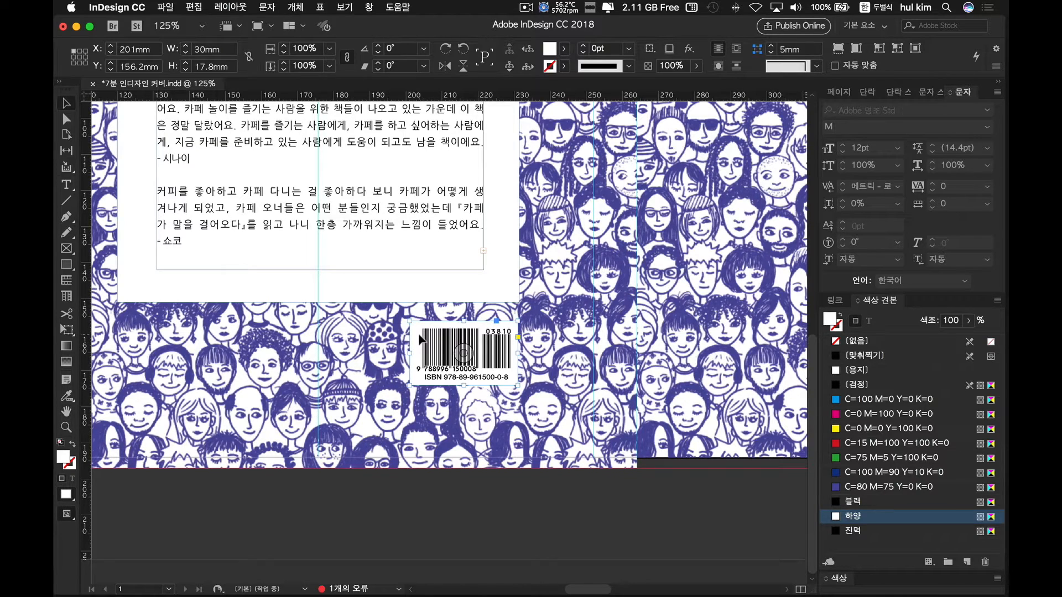
- Give the barcode frame rounded corners (둥글게) with a 2 mm corner size
left_click(335, 262)
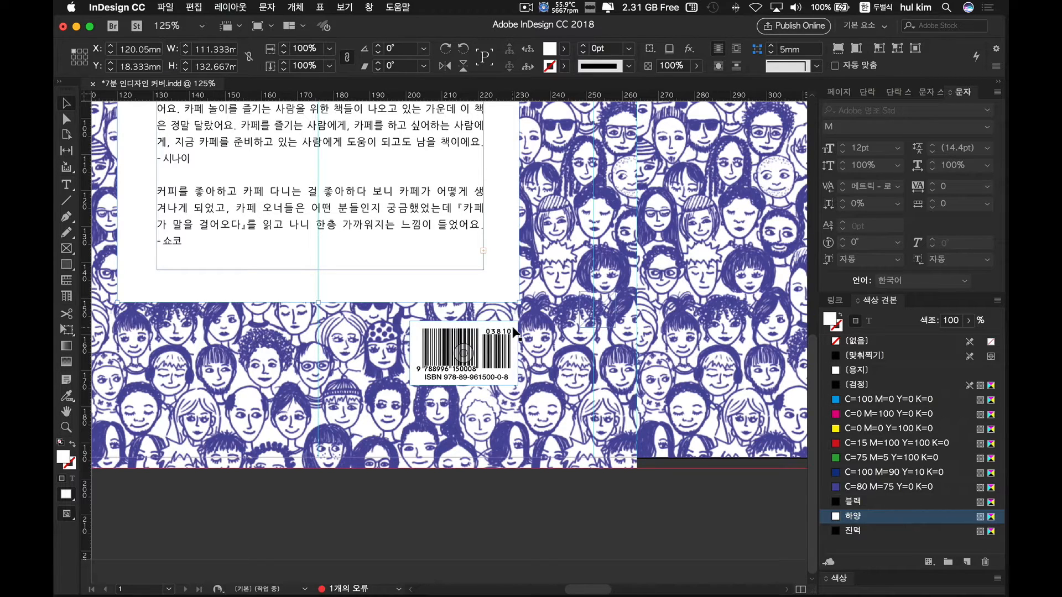
left_click(465, 351)
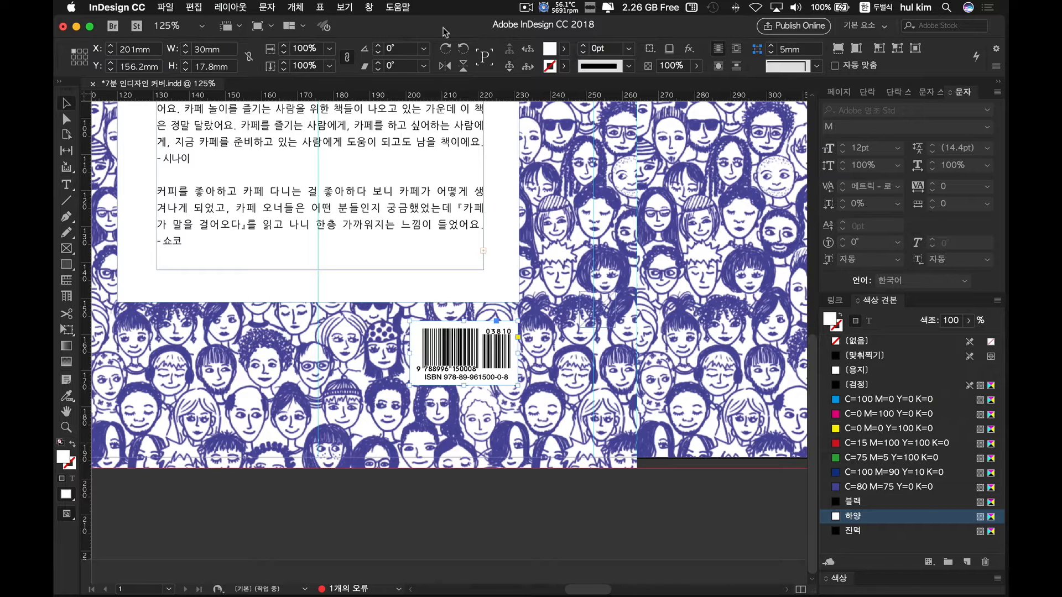
left_click(817, 67)
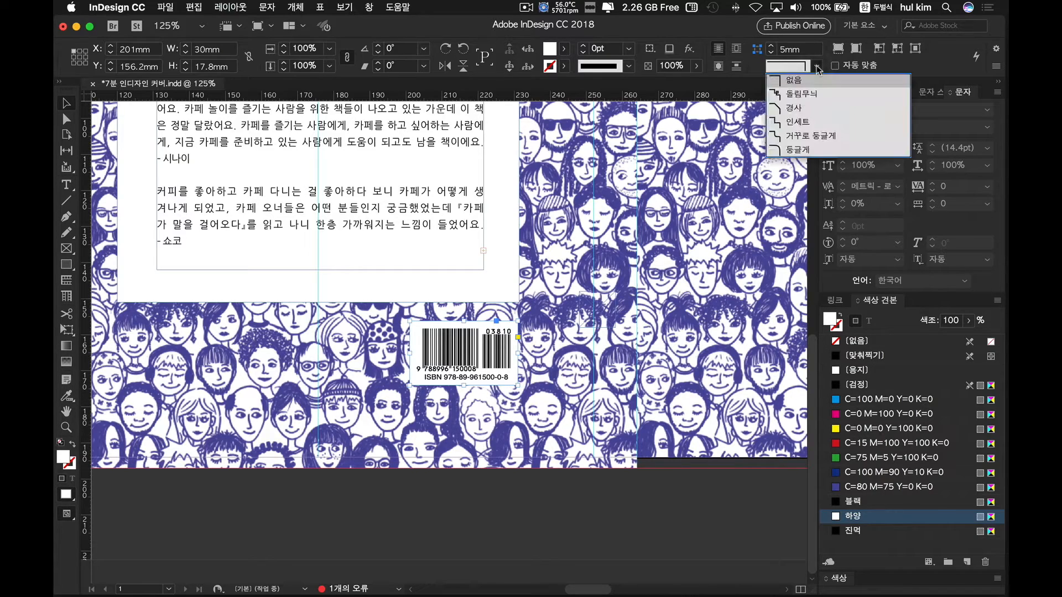
left_click(799, 150)
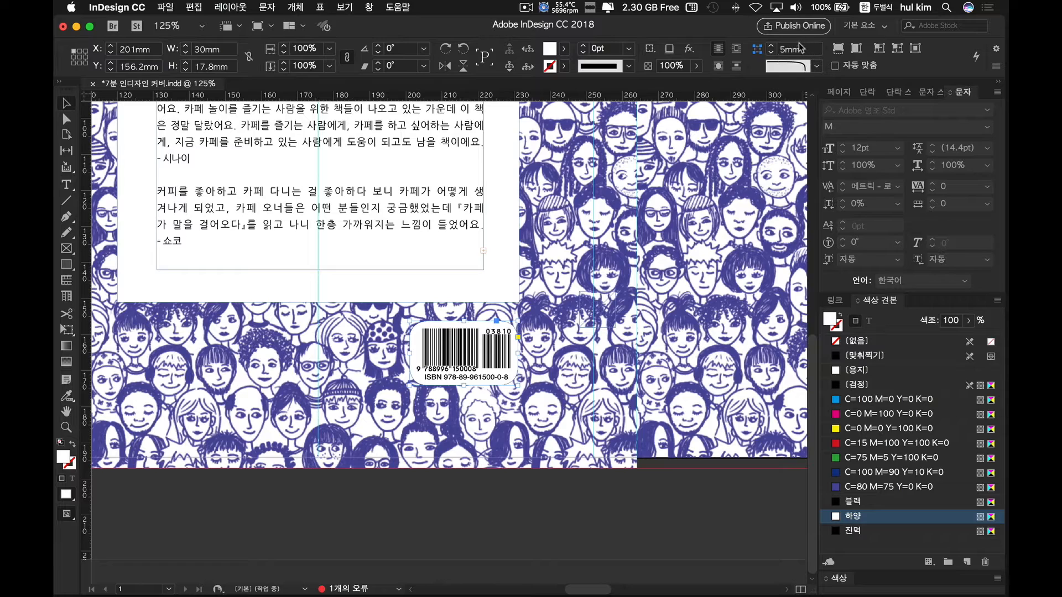
double_click(781, 50)
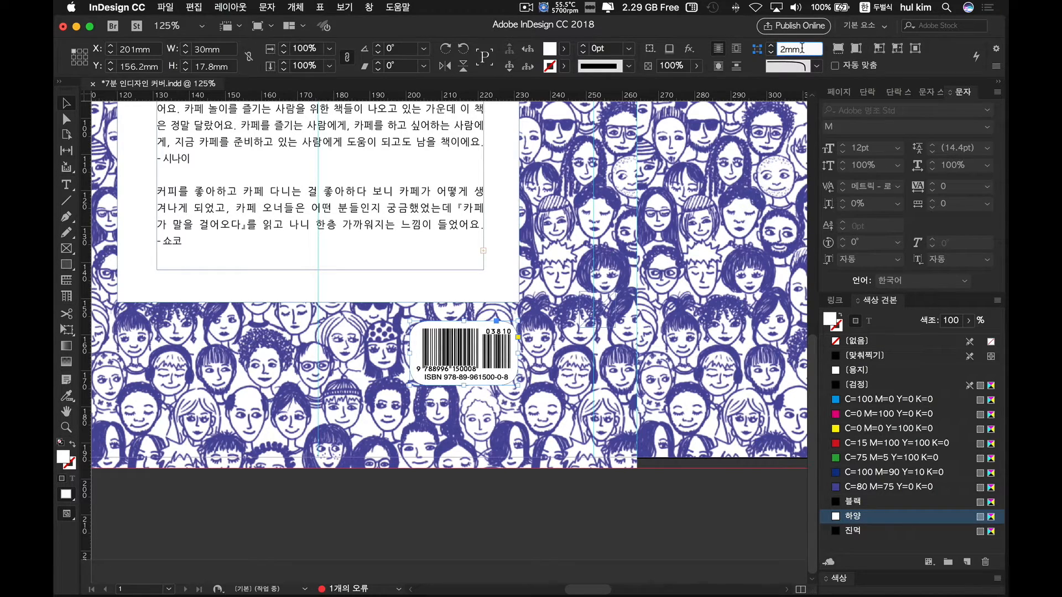
key("Return")
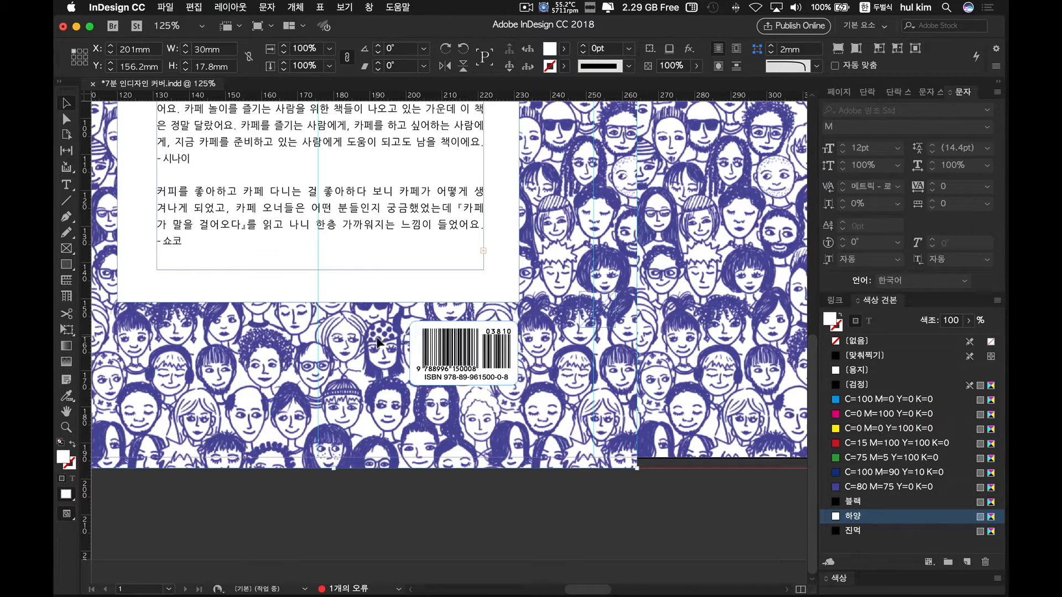
- Try inverse rounded corners on the back cover's white box, and switch them to rounded (둥글게) with a 2 mm corner size
left_click(364, 284)
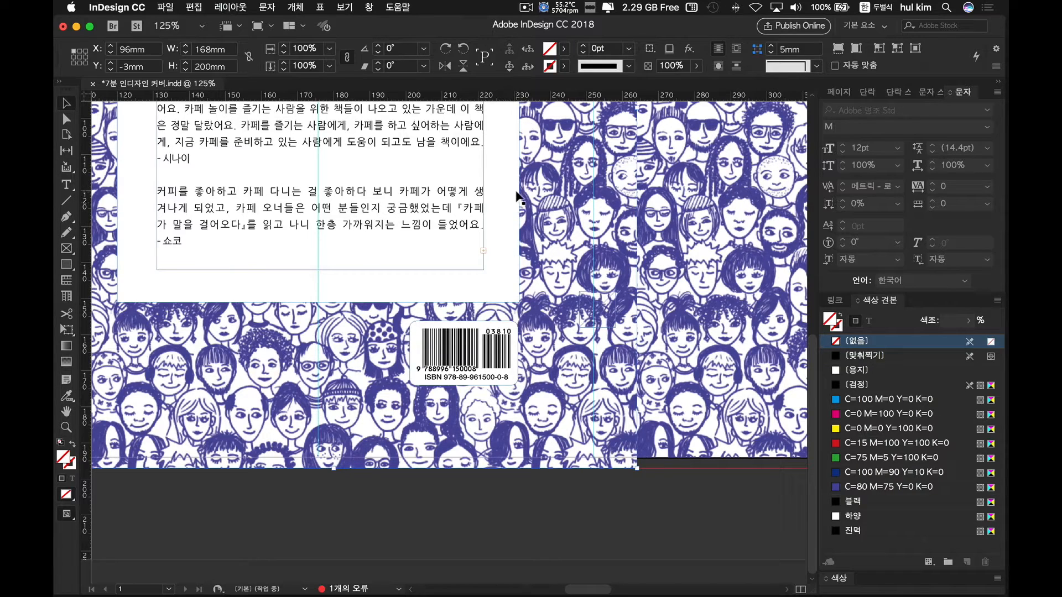
left_click(509, 230)
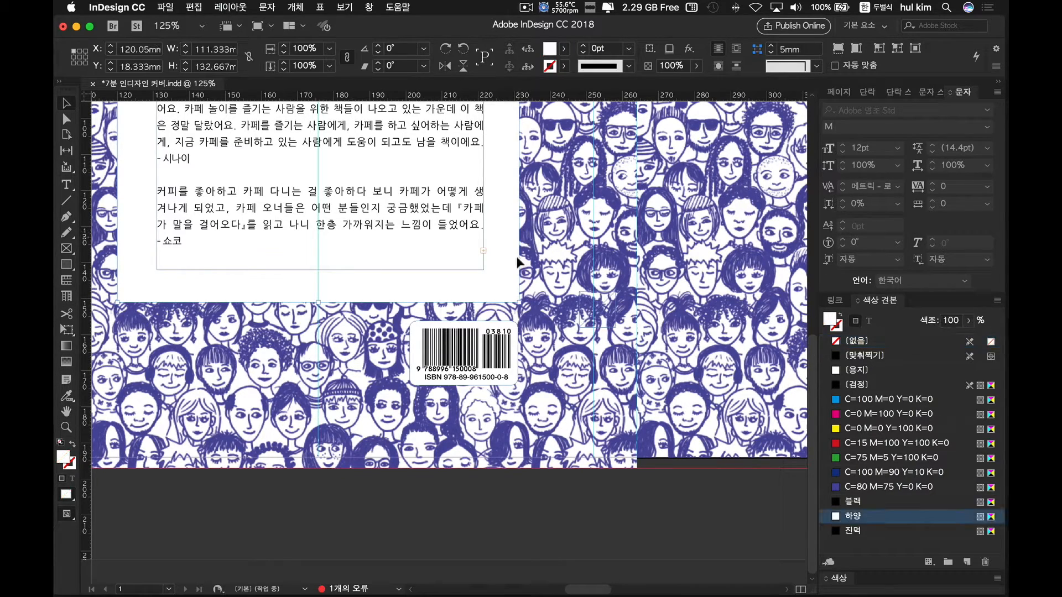
left_click(816, 66)
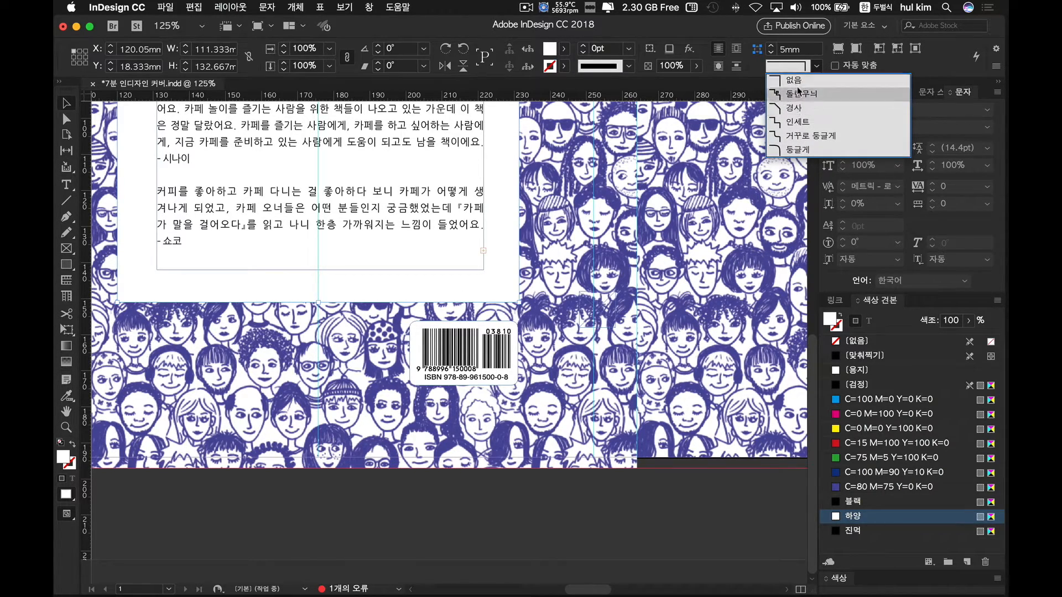
left_click(795, 136)
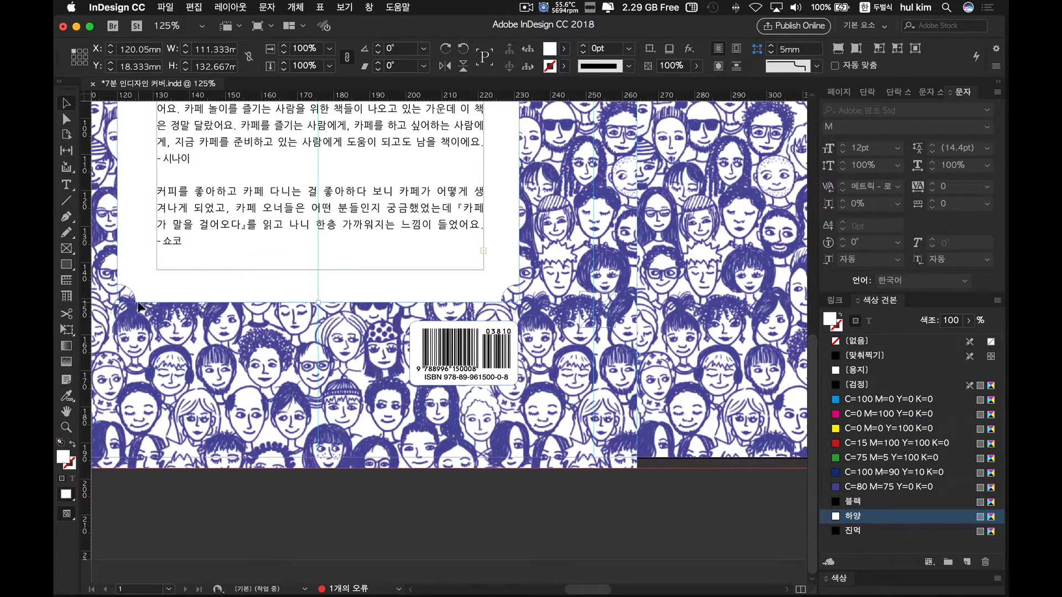
left_click(815, 66)
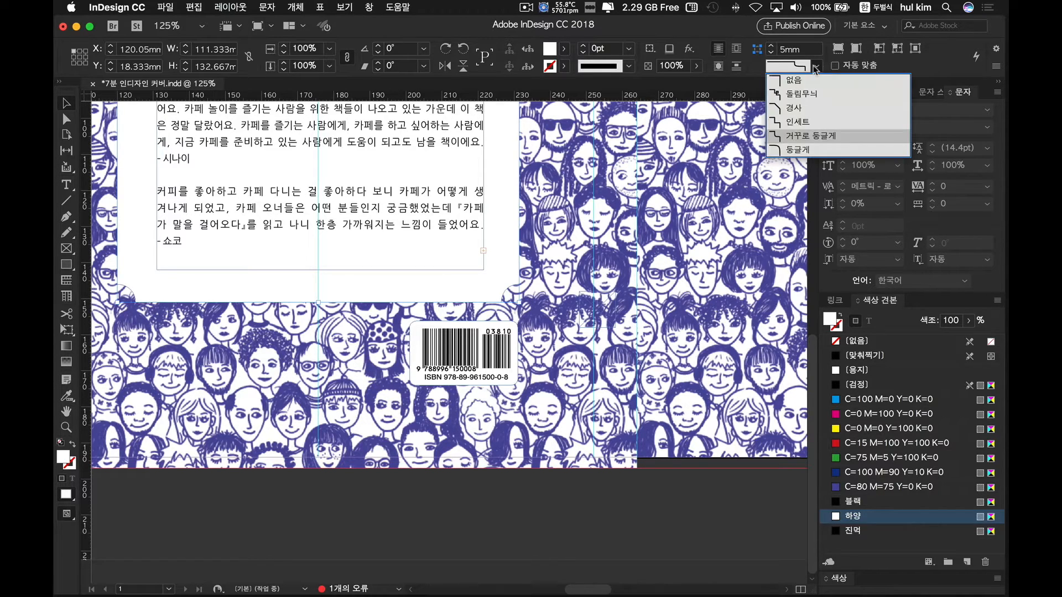
left_click(807, 150)
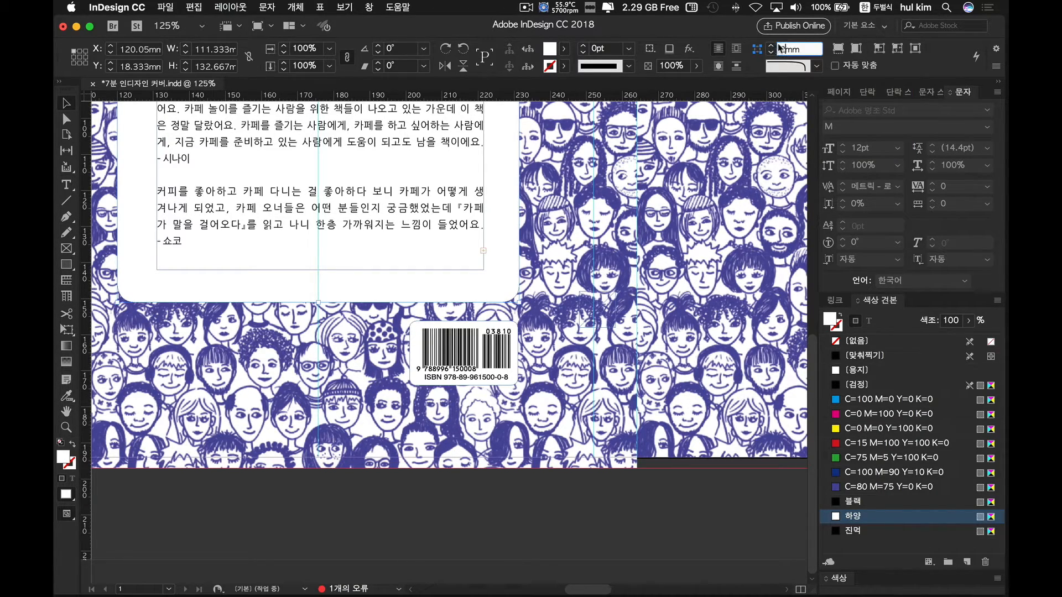
key("Return")
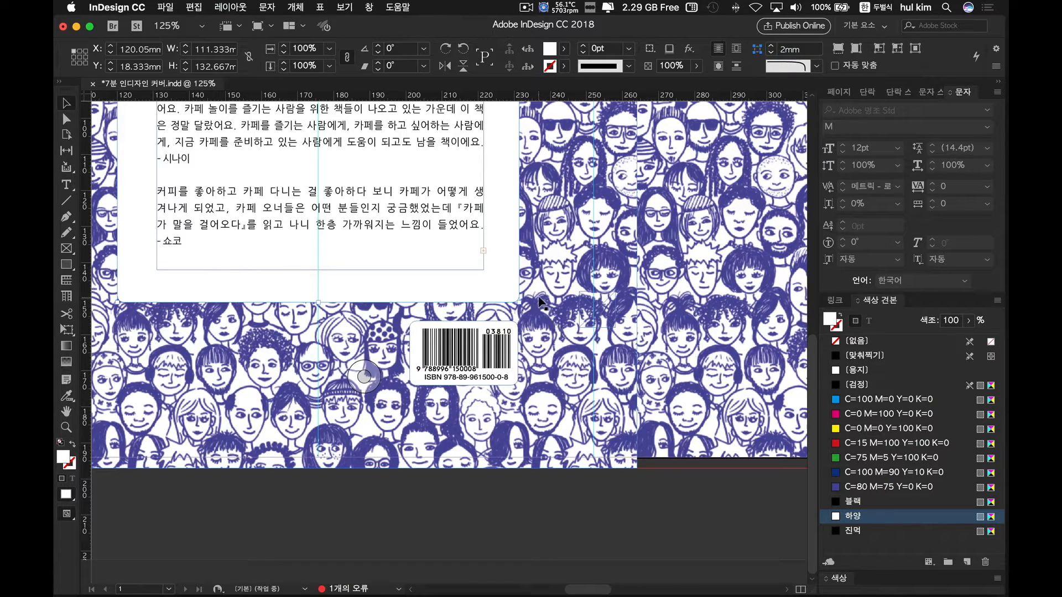
- Change the white box's corners to inverse rounded (거꾸로 둥글게) and check the back cover layout
left_click(802, 66)
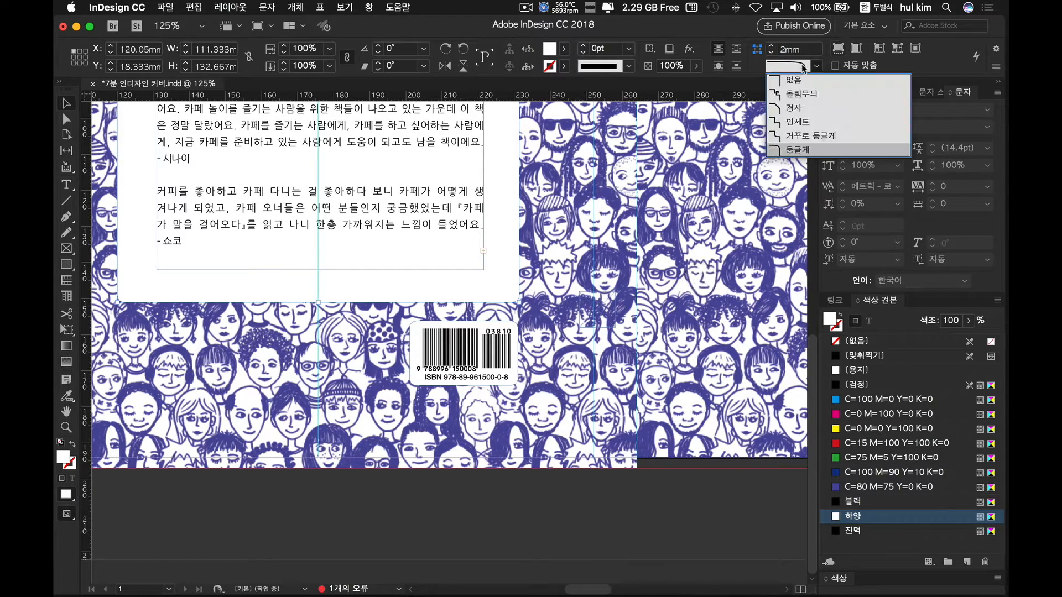
left_click(788, 135)
left_click(364, 285)
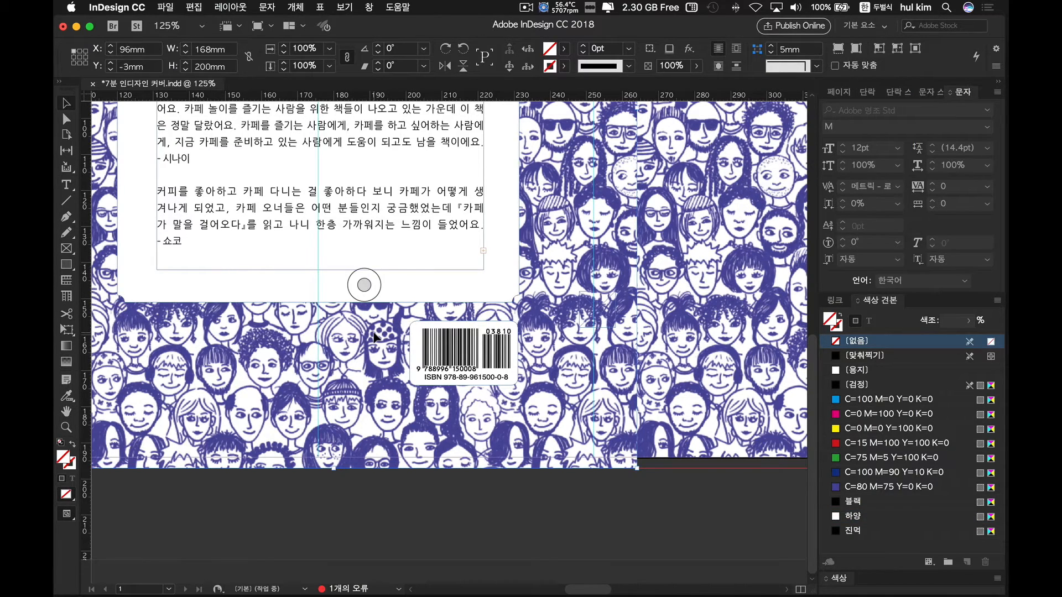
key("super+minus")
key("super+minus")
left_click(213, 121)
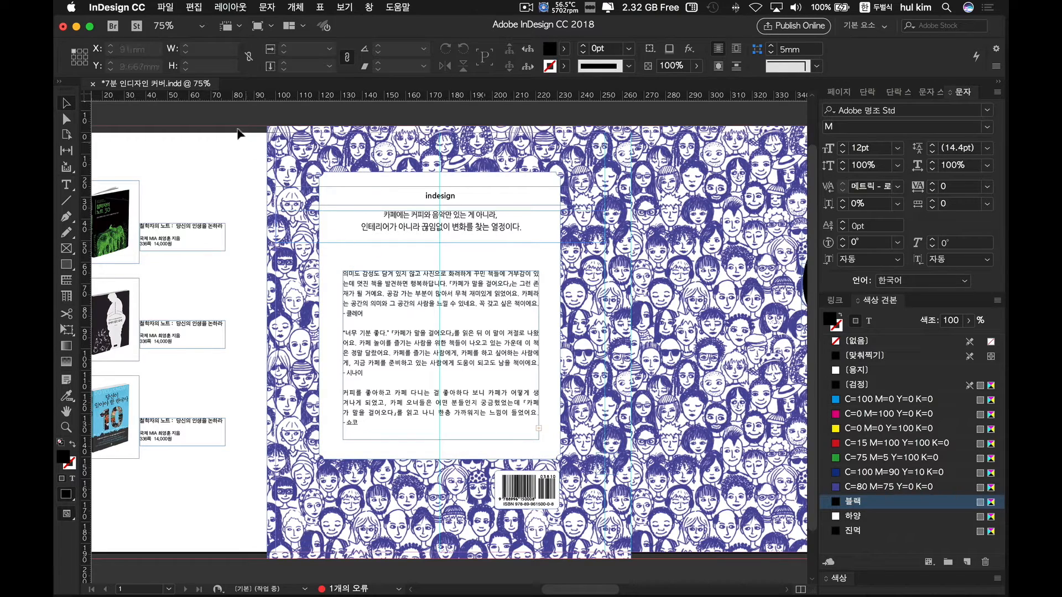
key("super+equal")
key("super+equal")
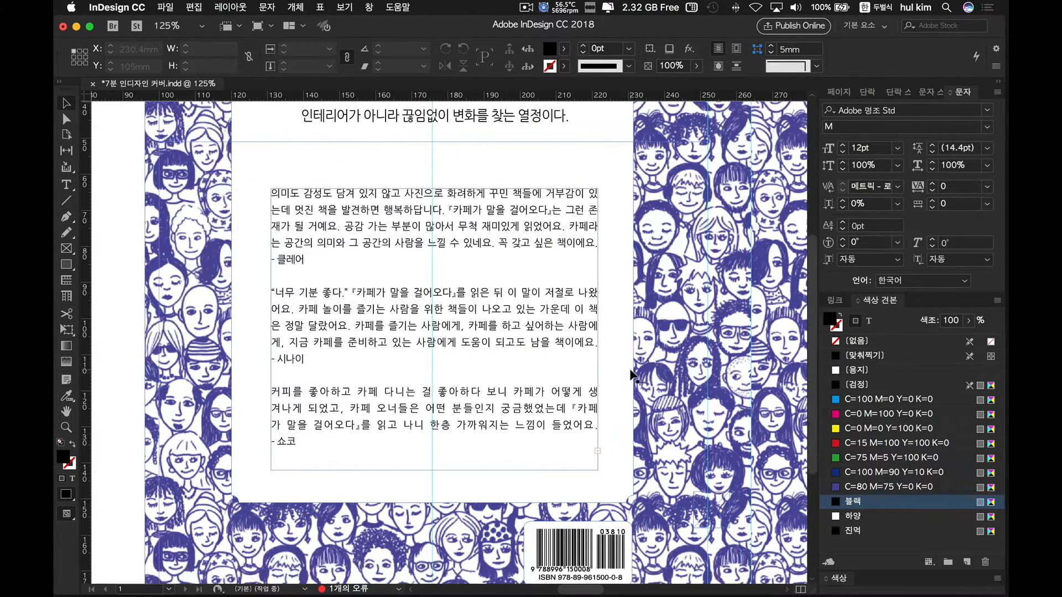
- Try rotating the barcode frame to -90° and moving it below the white box's lower-left corner, and undo both changes
scroll(634, 370, "down", 8)
scroll(631, 332, "left", 3)
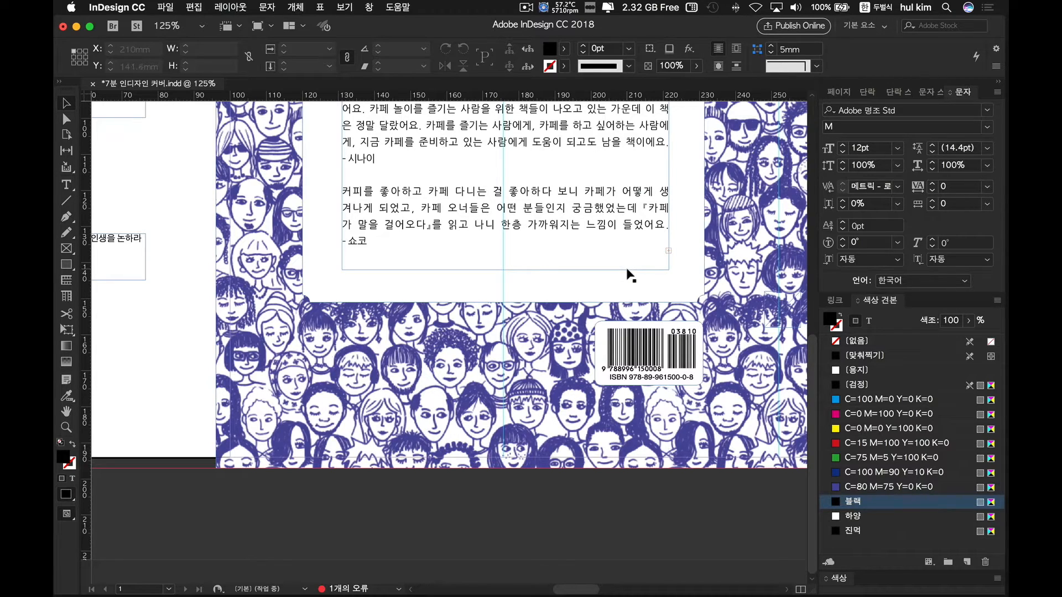
left_click(623, 342)
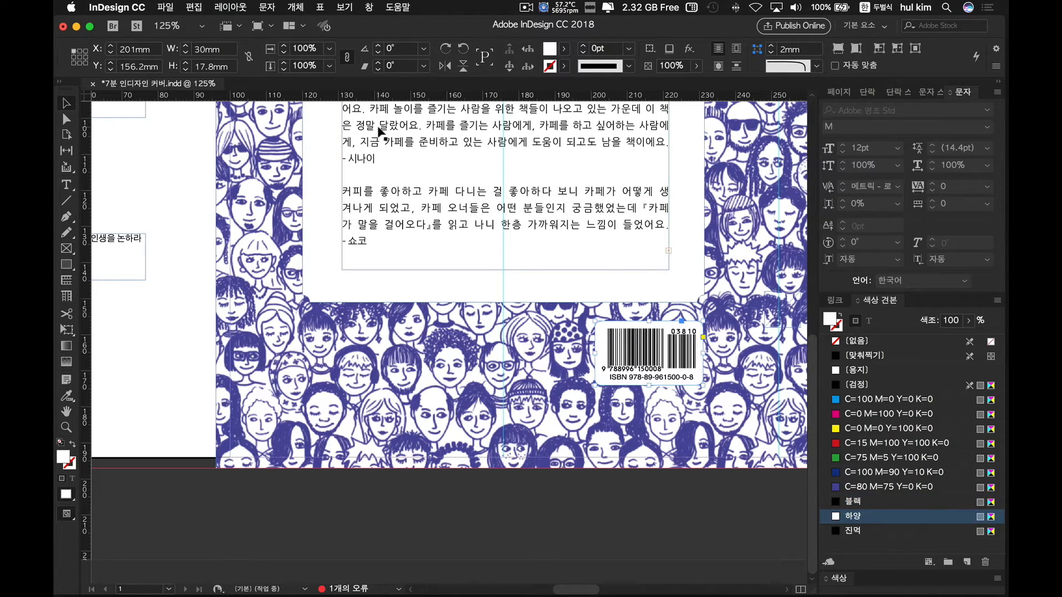
left_click(403, 48)
type("-90")
key("Return")
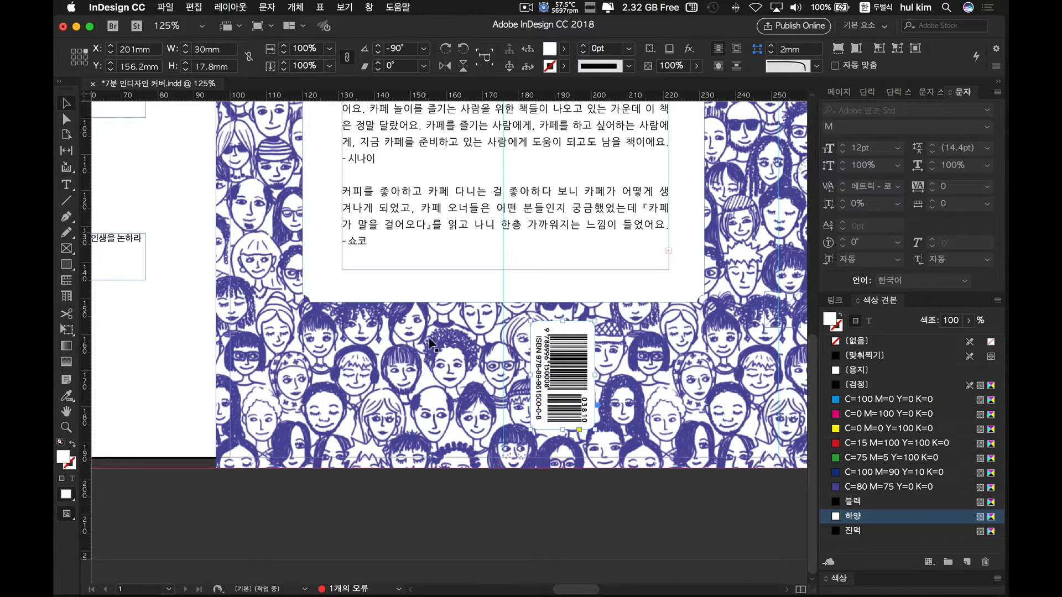
mouse_move(530, 351)
left_mouse_down()
mouse_move(387, 337)
mouse_move(341, 345)
left_mouse_up()
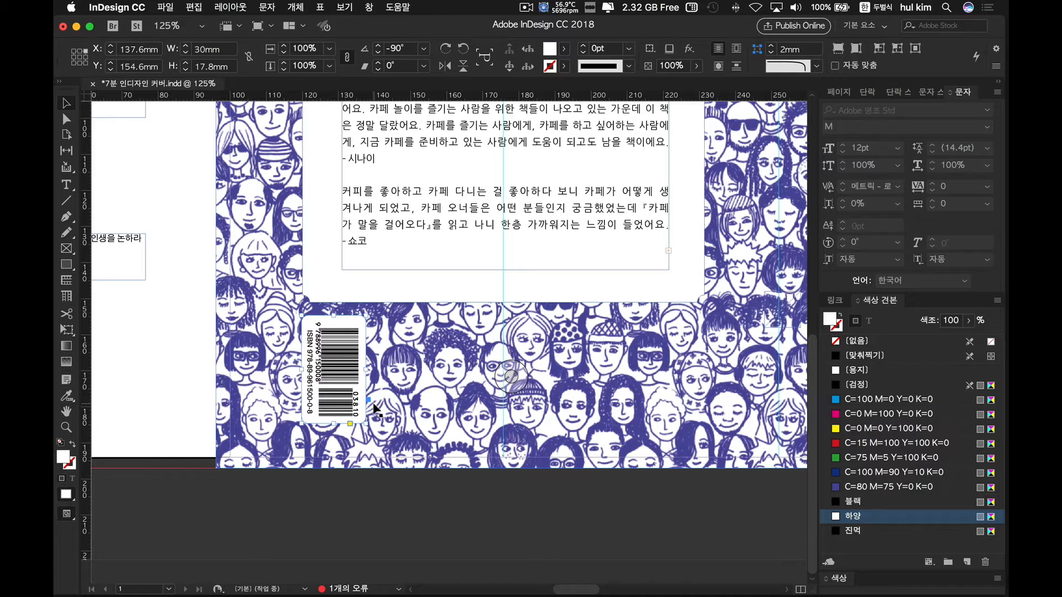
key("super+z")
key("super+z")
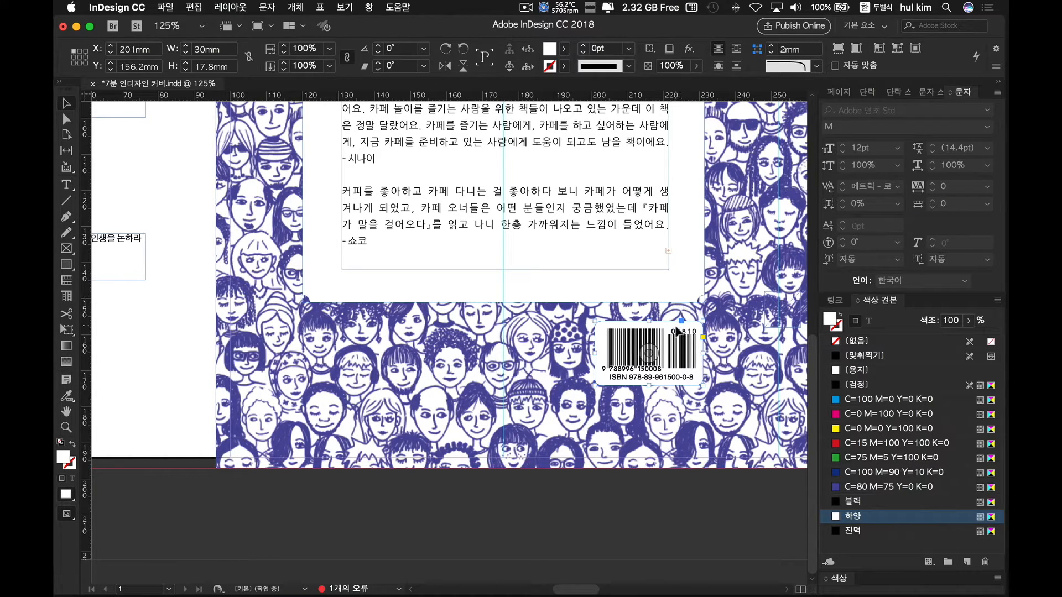
- Crop the lower edge of the back cover's pattern image frame to the page edge, making it 197 mm high
scroll(678, 331, "right", 5)
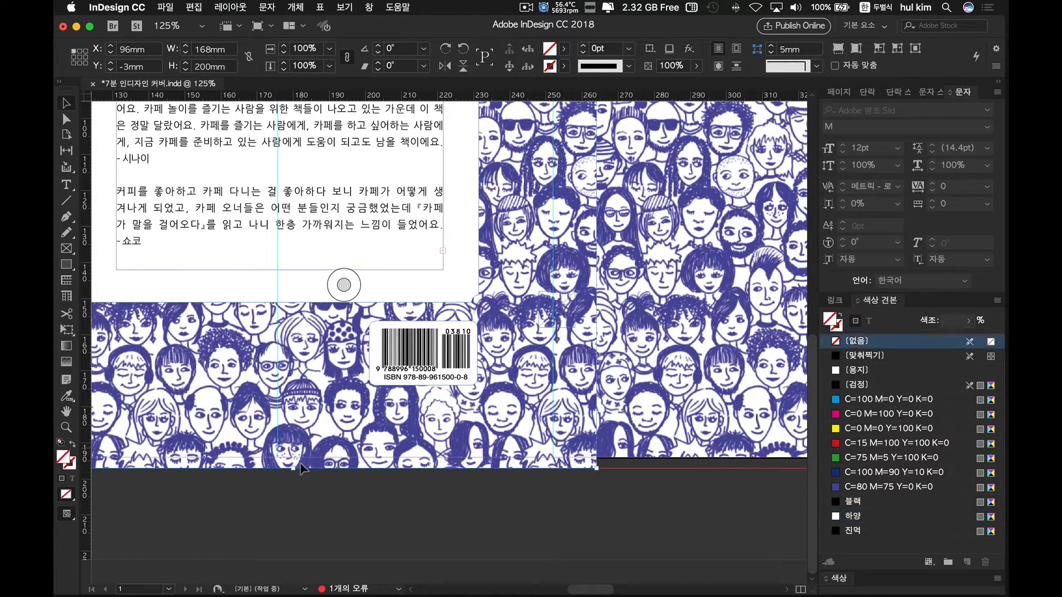
left_click_drag(294, 469, 293, 459)
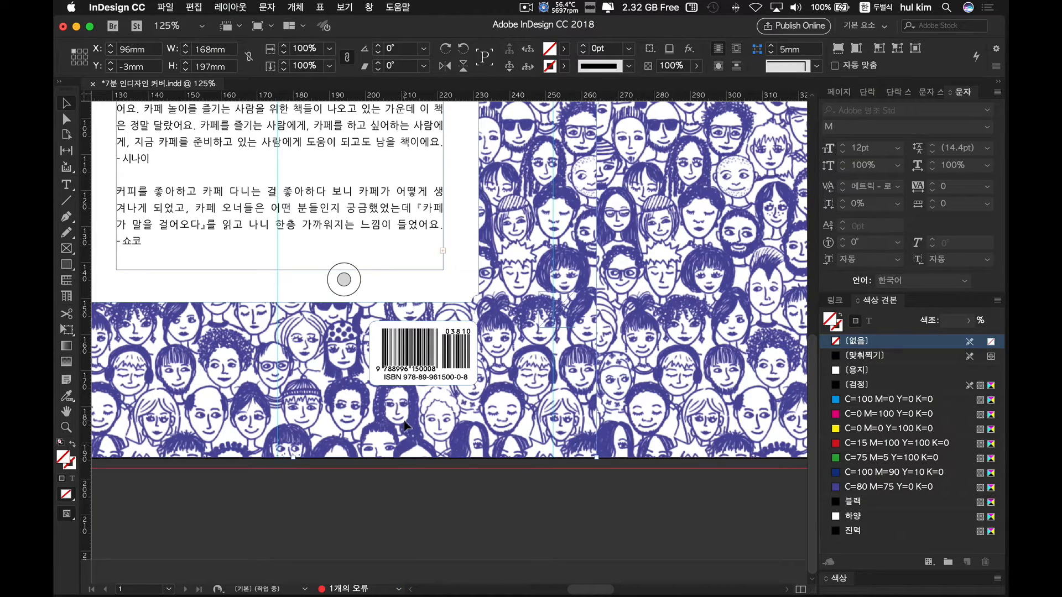
scroll(636, 443, "right", 10)
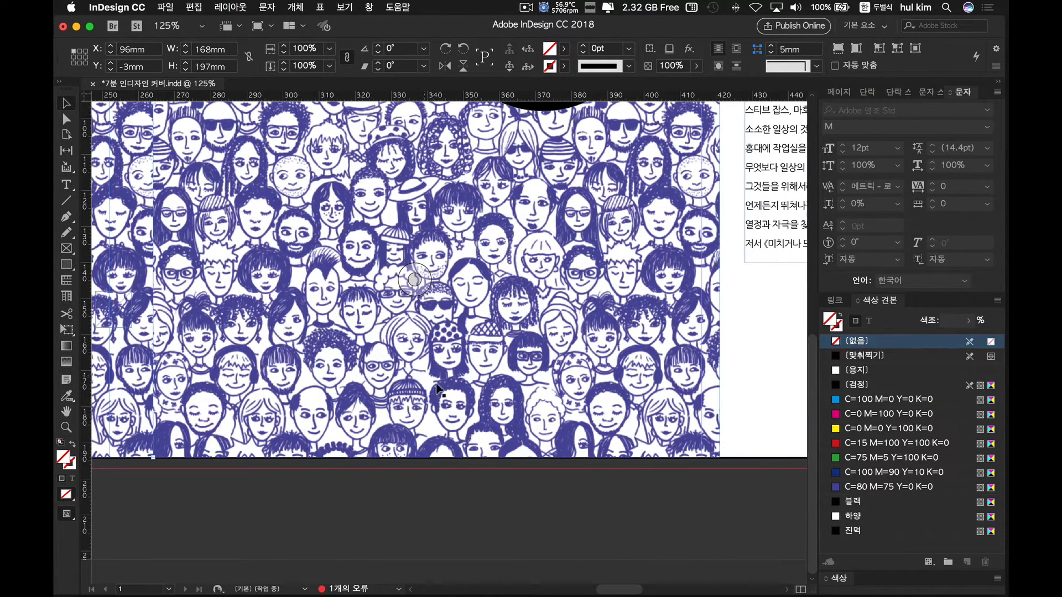
scroll(416, 397, "left", 9)
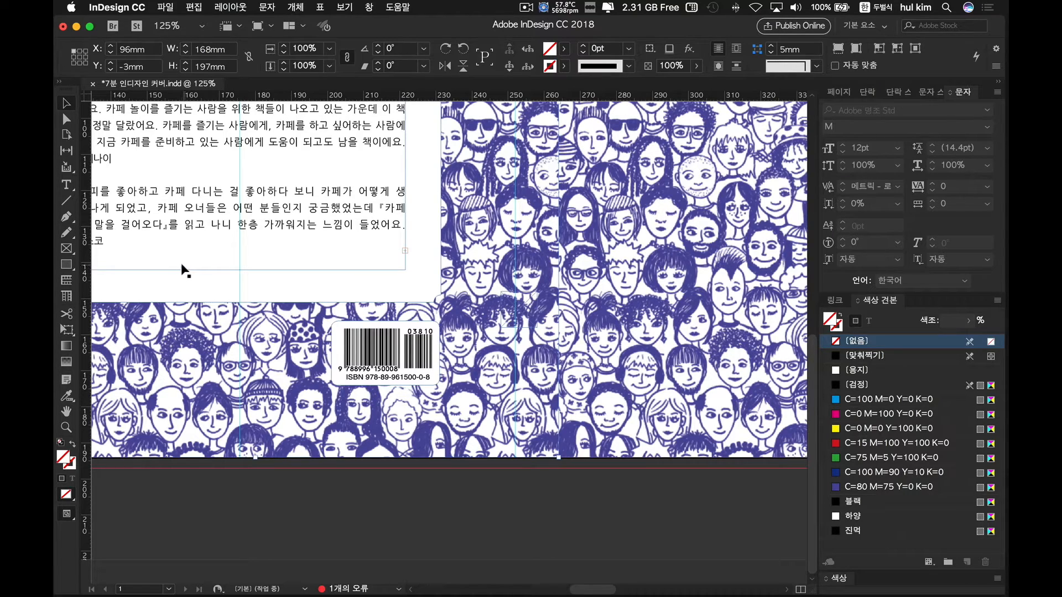
- Draw an empty frame about 12.6 × 15 mm beside the spine and set its height to 10 mm
left_click(66, 249)
left_click_drag(574, 255, 620, 309)
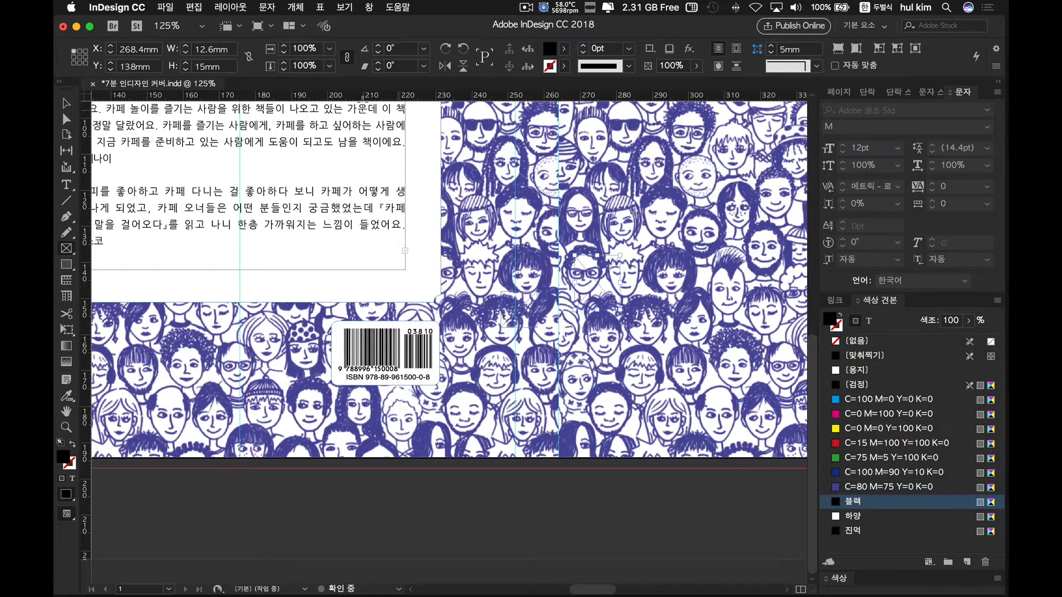
double_click(223, 66)
type("10")
key("Return")
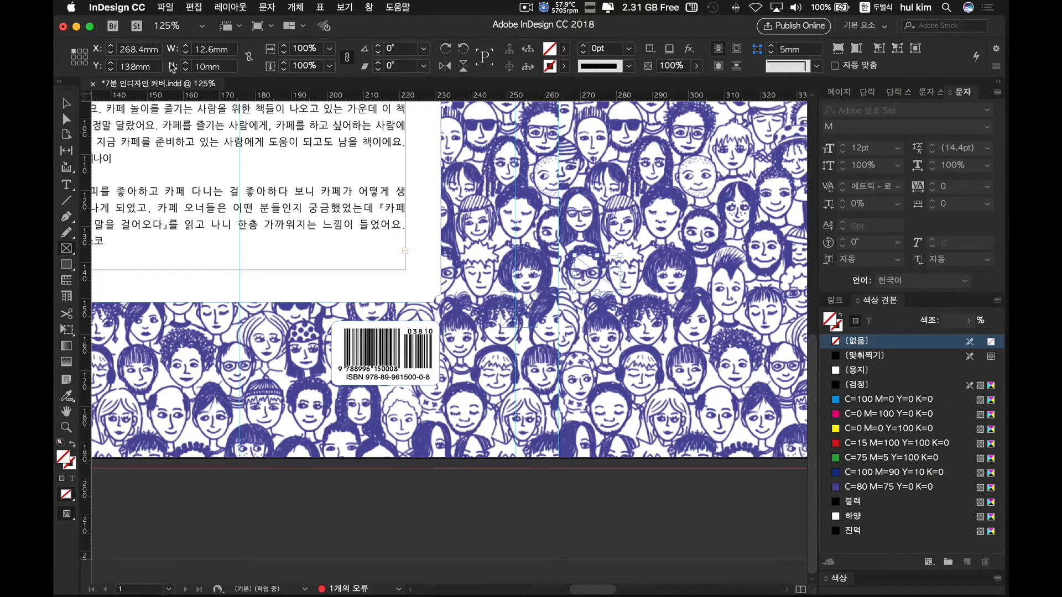
- Fill the small frame with C=100 M=0 Y=0 K=0 and place it at the foot of the spine
left_click(66, 105)
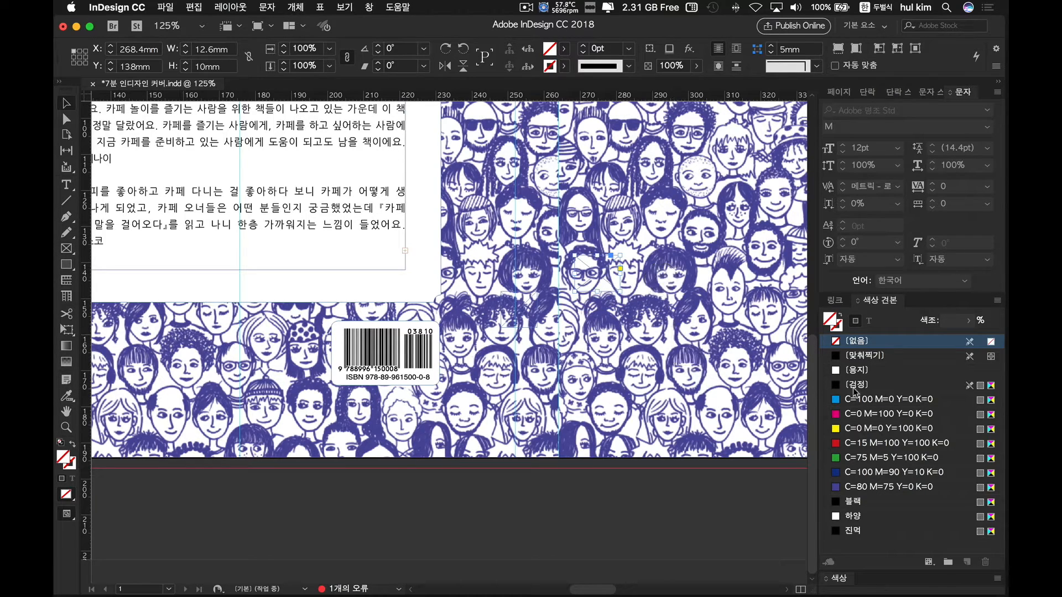
left_click(872, 399)
left_click_drag(597, 381, 541, 434)
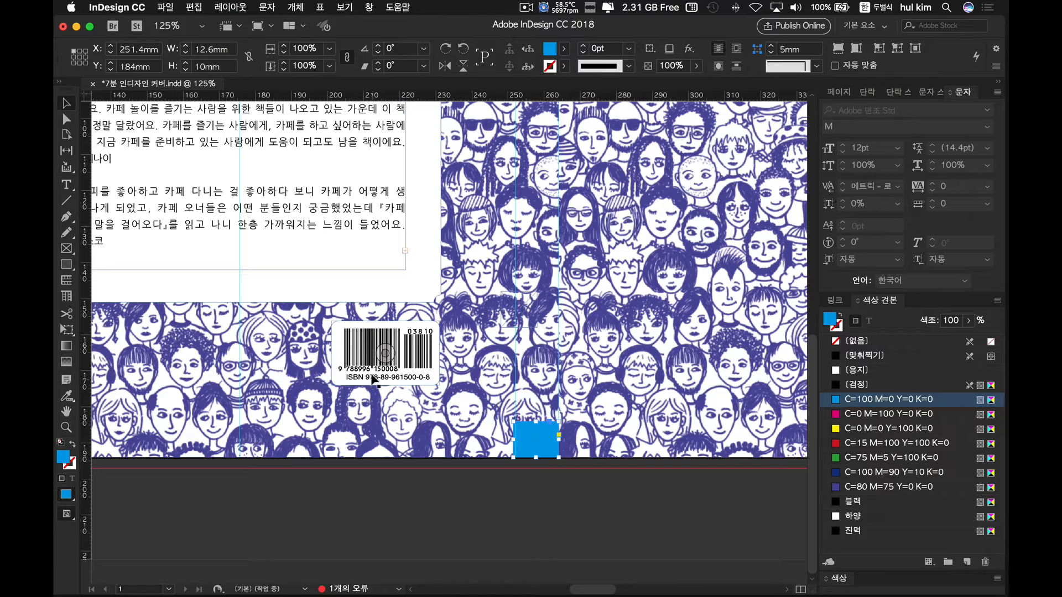
- Try moving the cyan frame onto the back cover and back to the spine, and undo the placement
left_click_drag(536, 435, 430, 442)
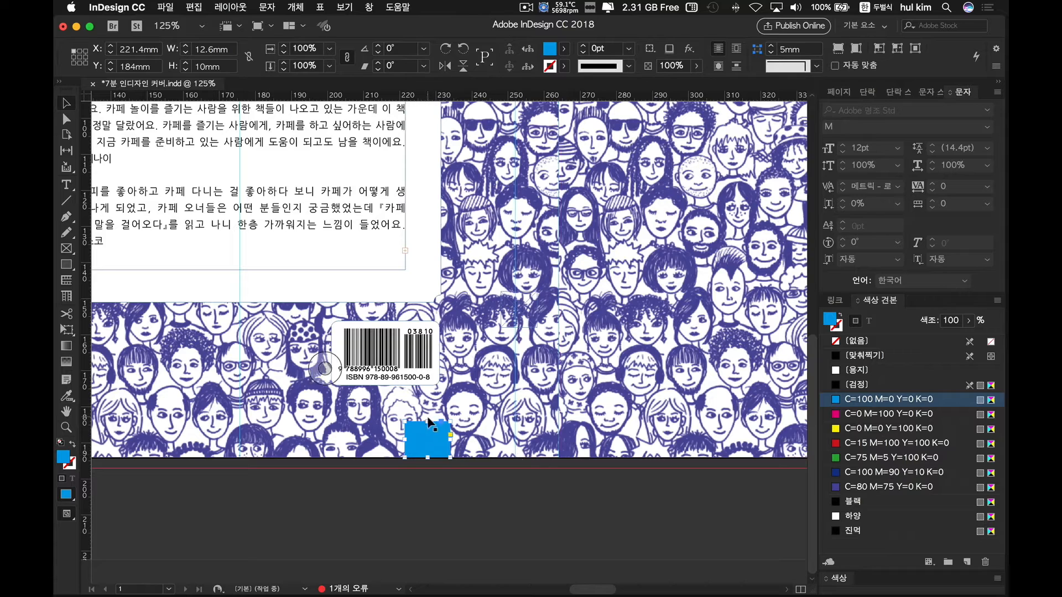
left_click_drag(425, 431, 538, 433)
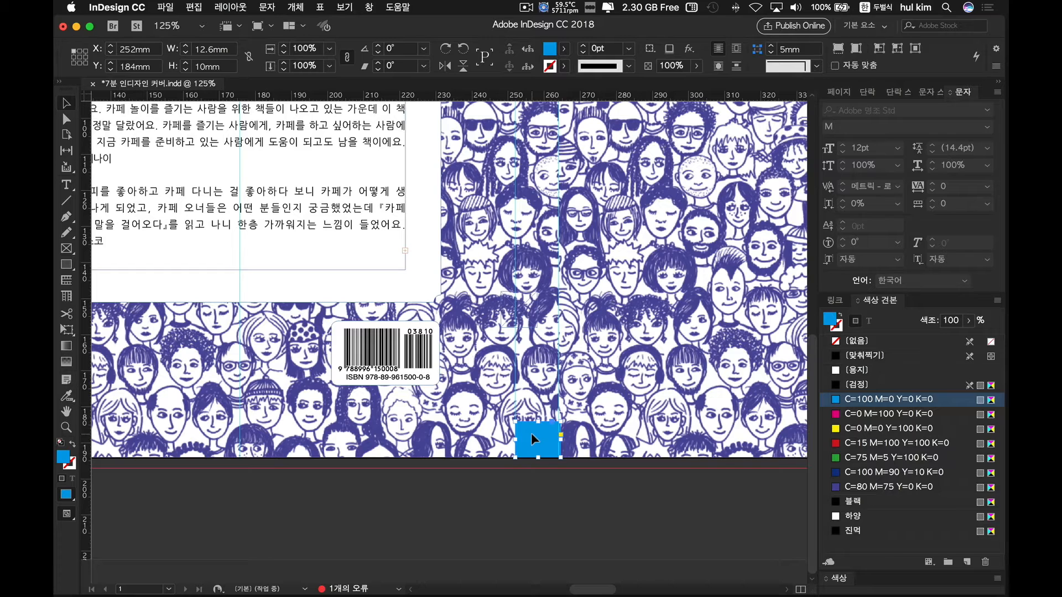
key("super+z")
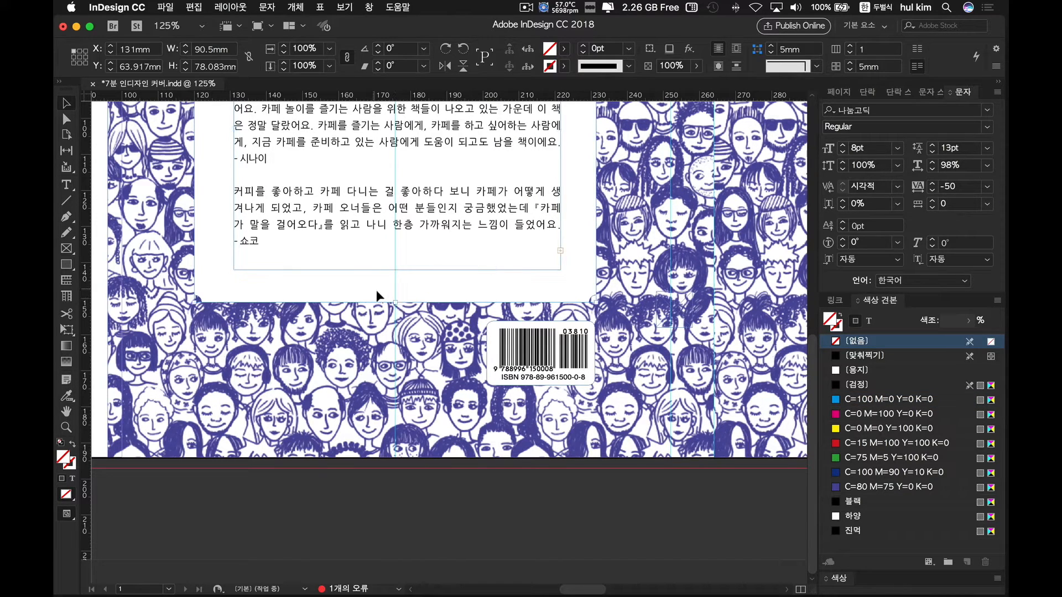
- Shorten the back cover's white box from its lower edge to about 124.7 mm high
left_click(377, 289)
left_click_drag(395, 303, 394, 274)
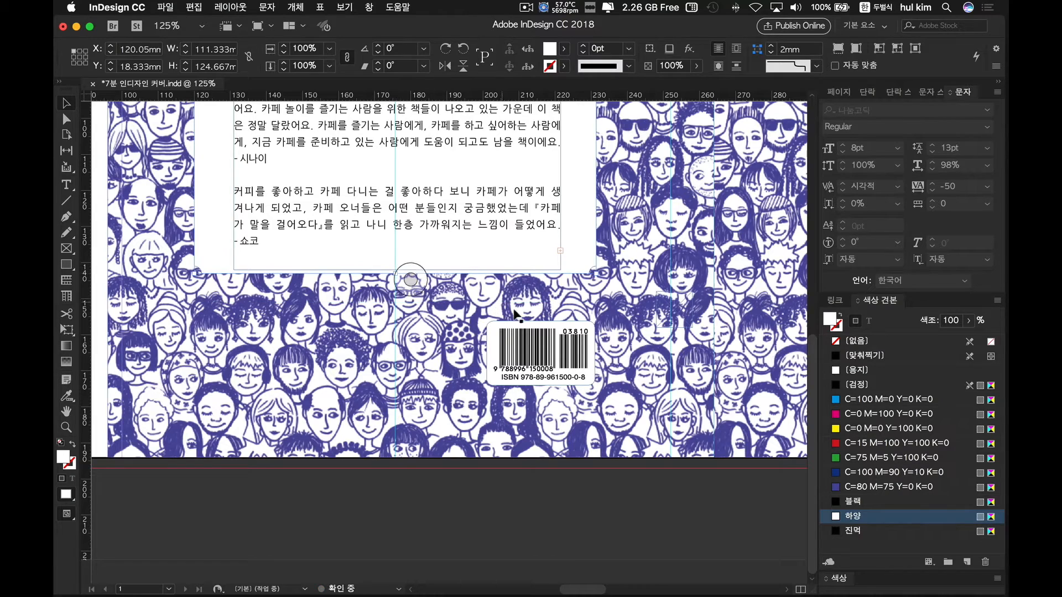
- Create a text frame about 32 × 9.2 mm below the white box and enter the price 12,000원
left_click(67, 186)
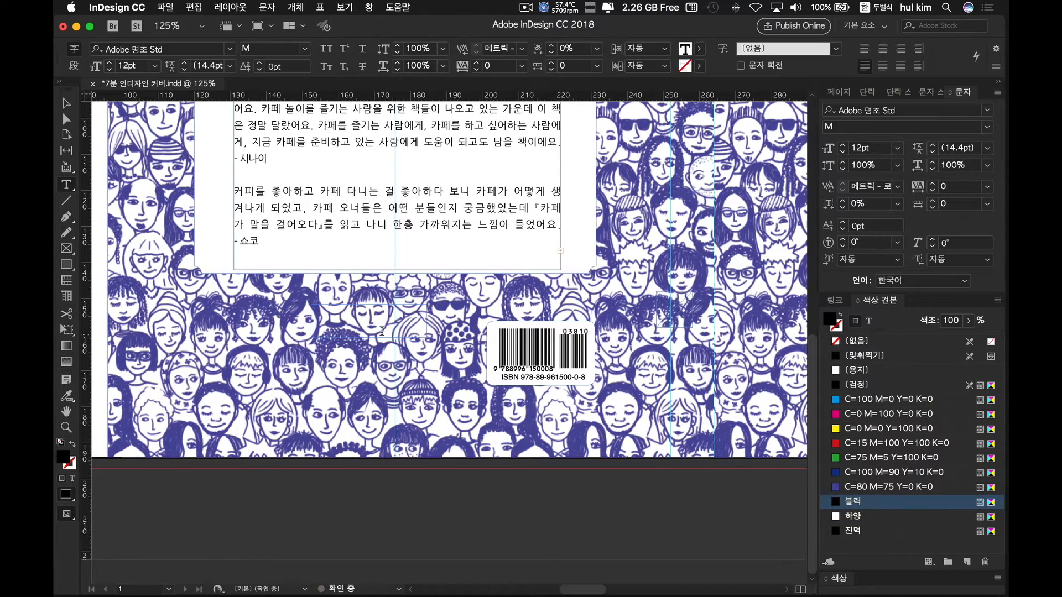
left_click(365, 325)
type("12,000")
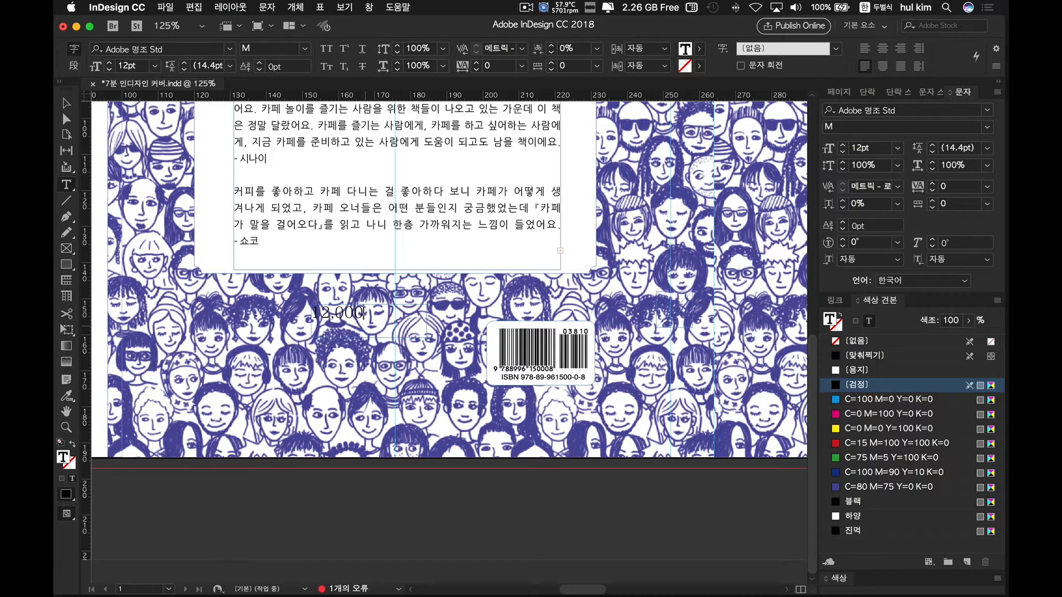
type("원")
- Format the price text in Sandoll 고딕 03 Bold at 11 pt
key("super+a")
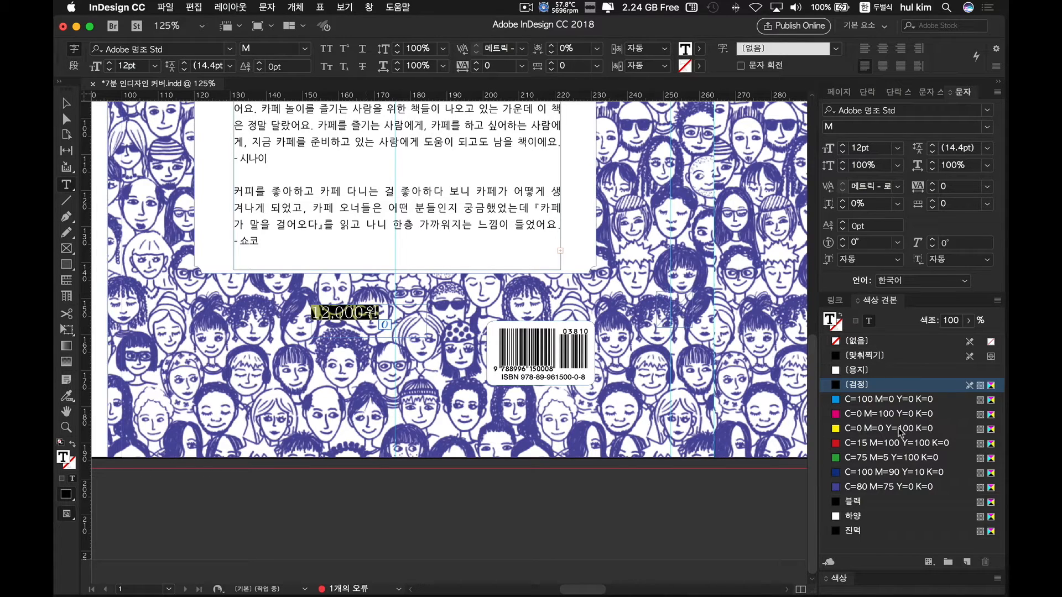
left_click(229, 49)
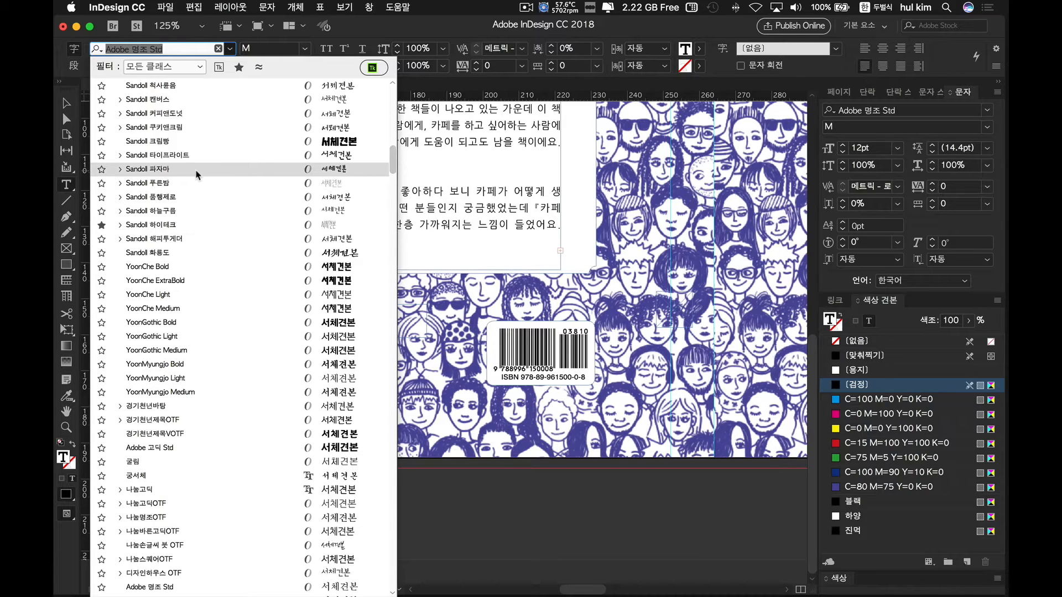
scroll(196, 175, "up", 10)
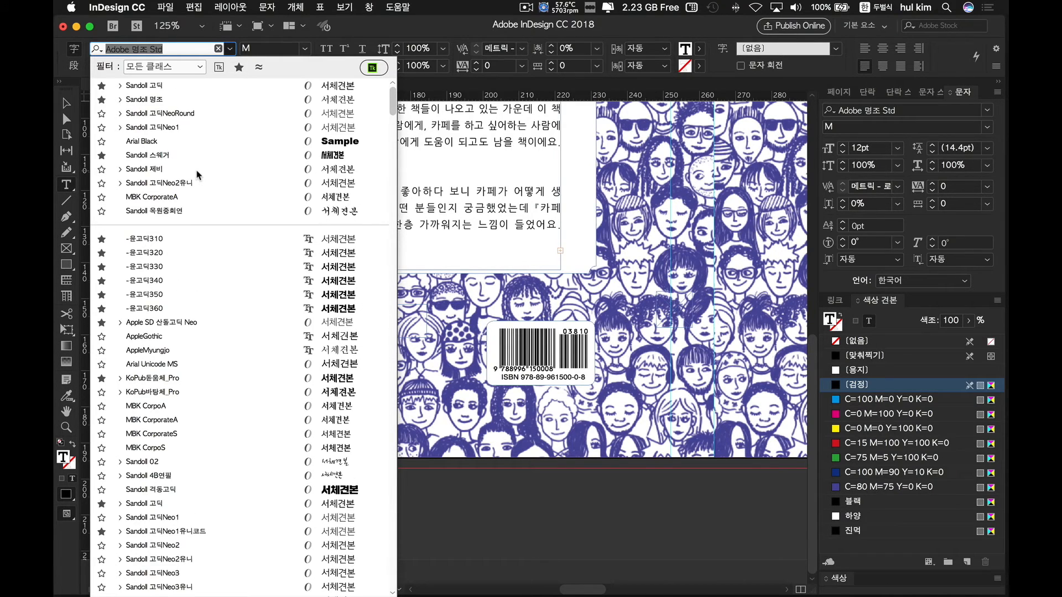
left_click(189, 87)
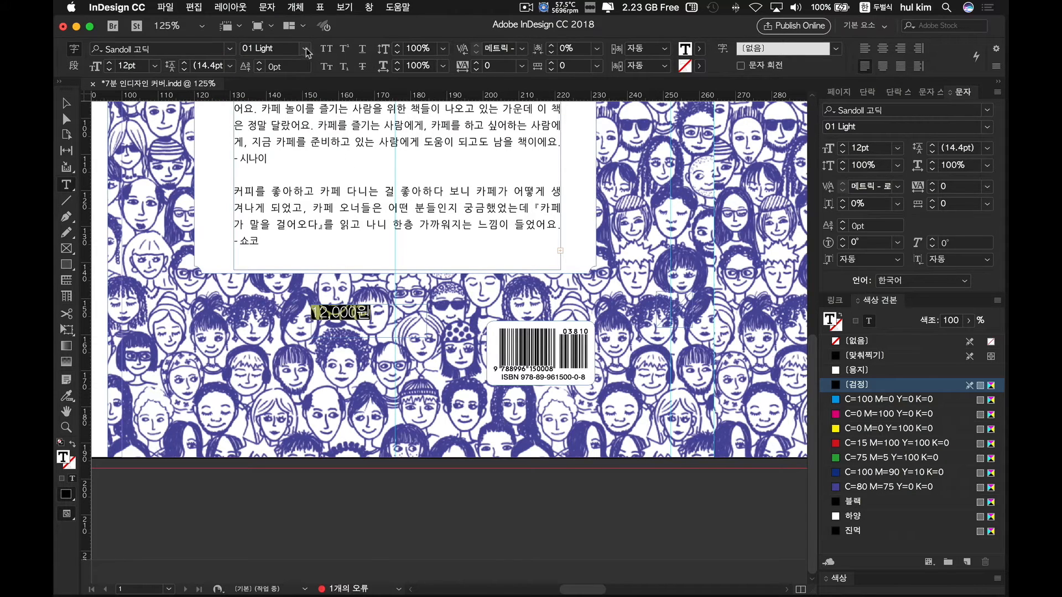
left_click(306, 49)
left_click(276, 90)
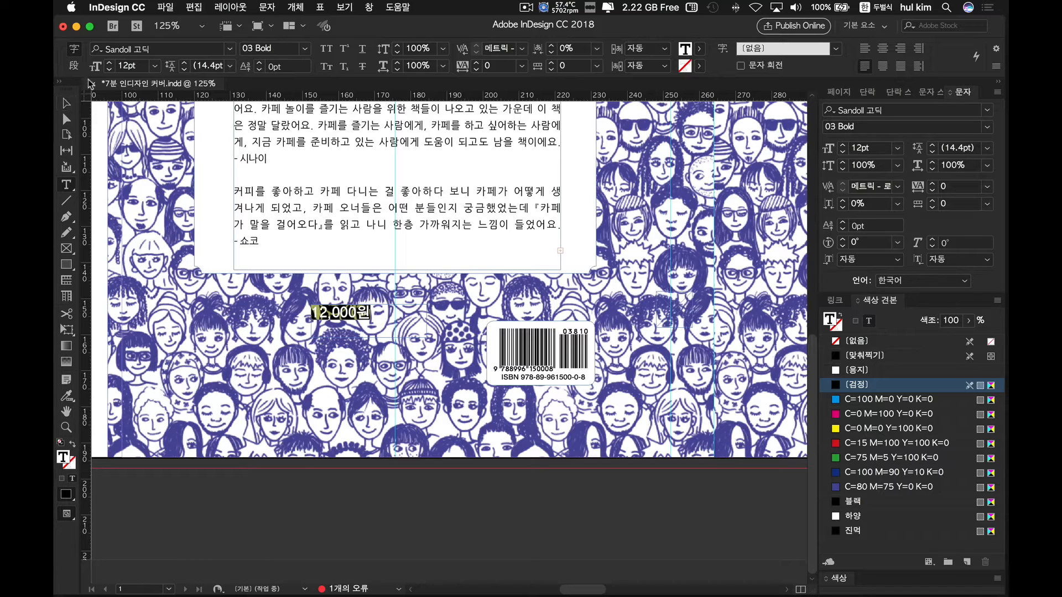
left_click(110, 69)
key("Escape")
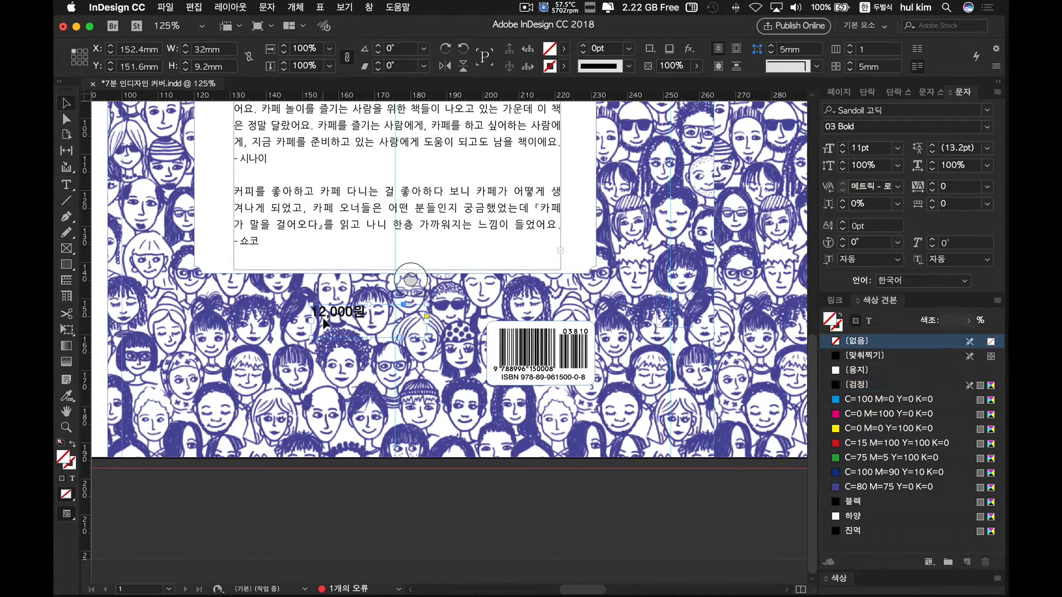
- Place the 12,000원 price frame directly above the barcode box
left_click_drag(329, 313, 557, 301)
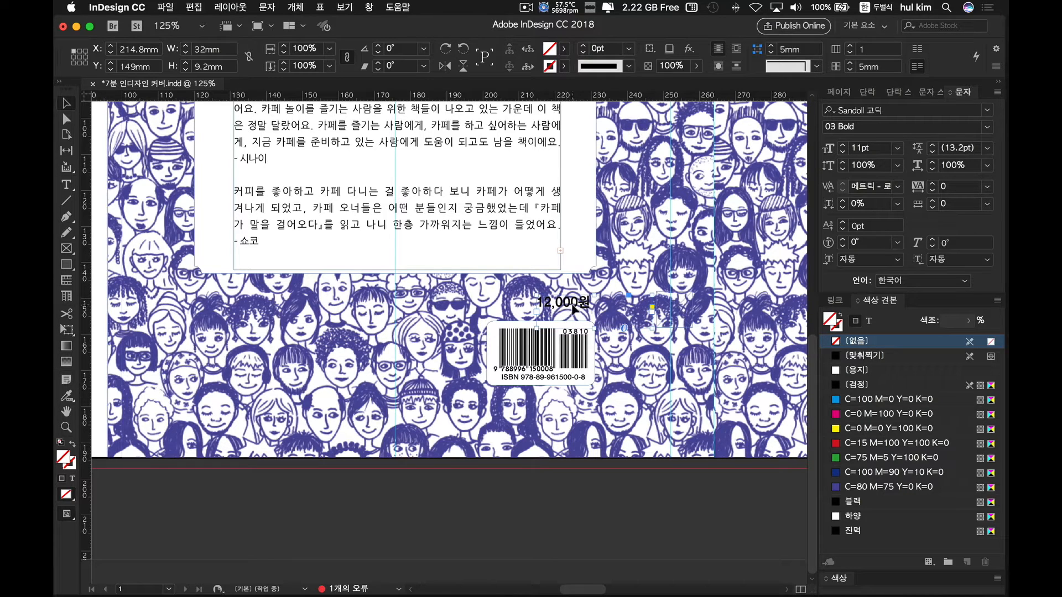
key("super+equal")
key("super+equal")
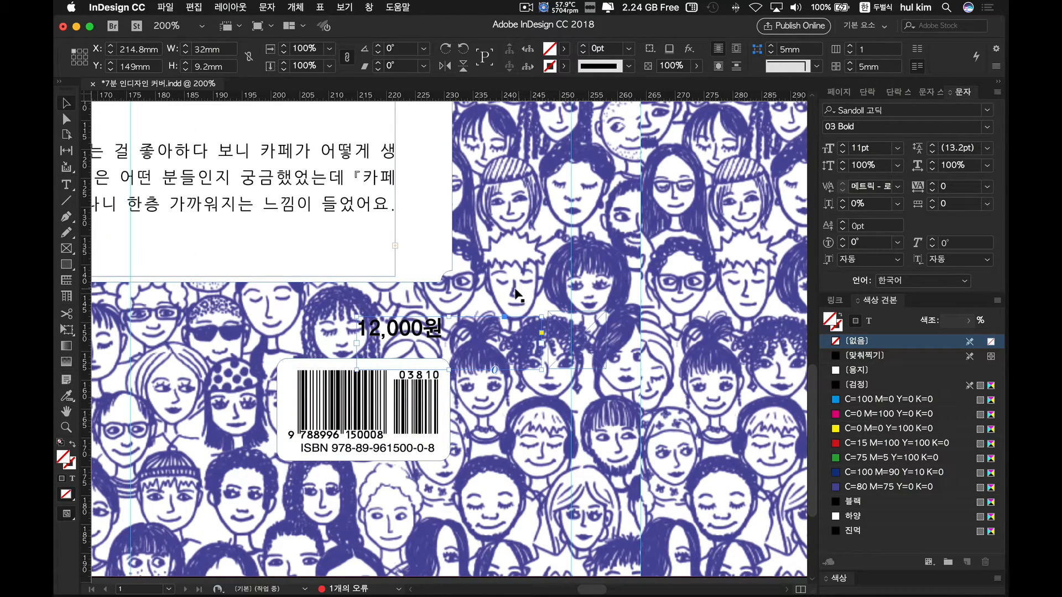
left_click_drag(427, 331, 375, 326)
- Try extending the white box down behind the price and barcode to about 160.5 mm high, and undo it
left_click(344, 251)
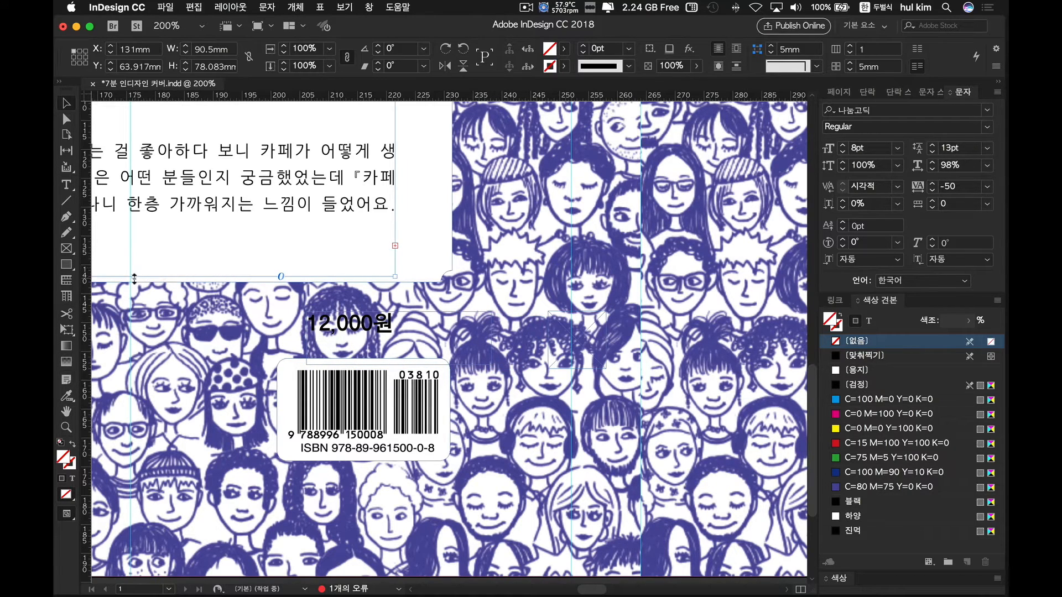
left_click(144, 280)
left_click_drag(134, 282, 139, 490)
left_click(345, 334)
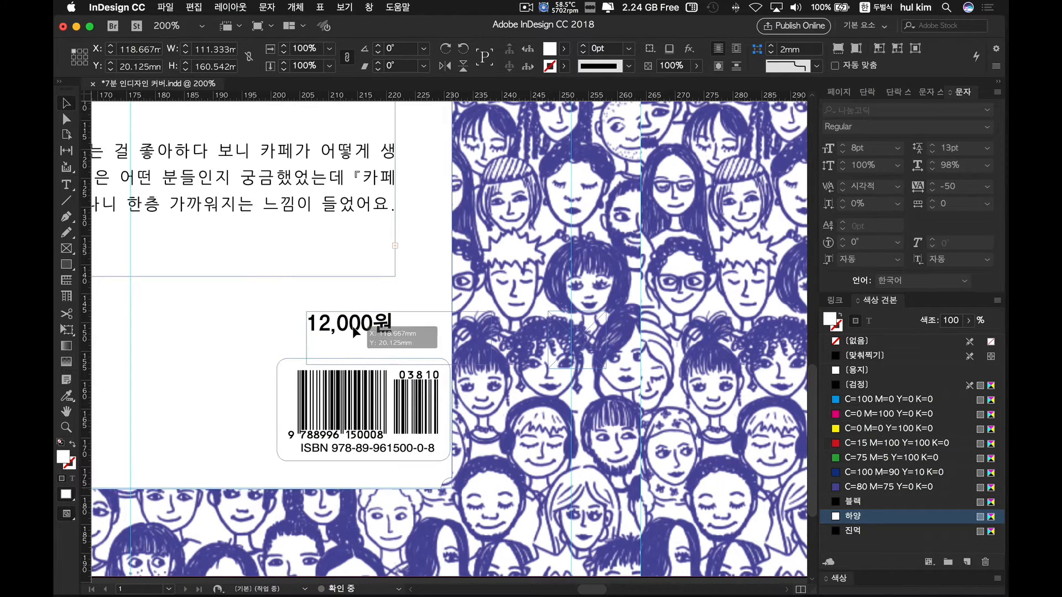
left_click_drag(345, 333, 345, 333)
key("super+z")
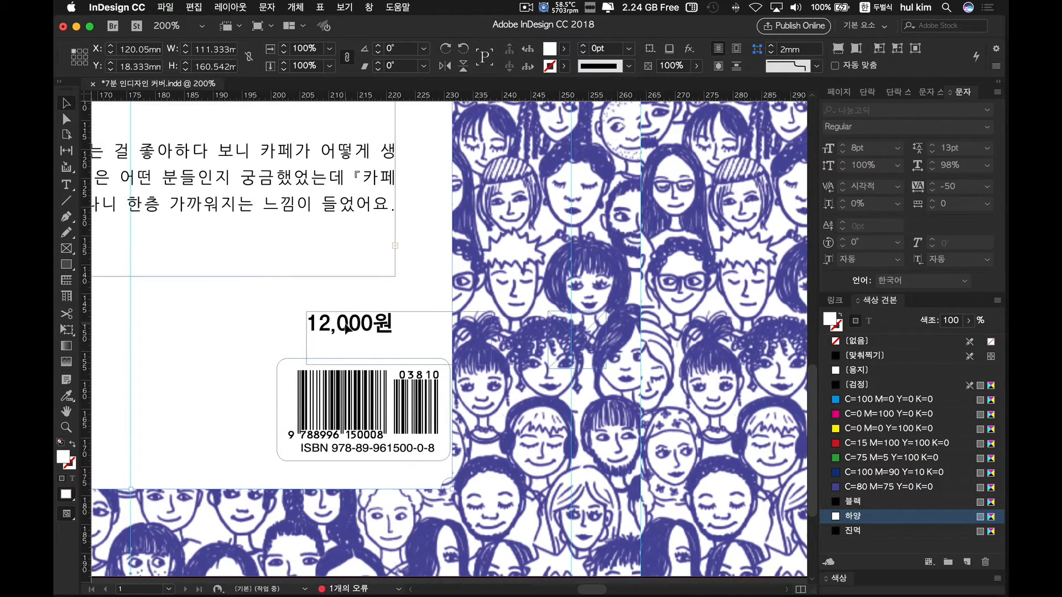
key("super+z")
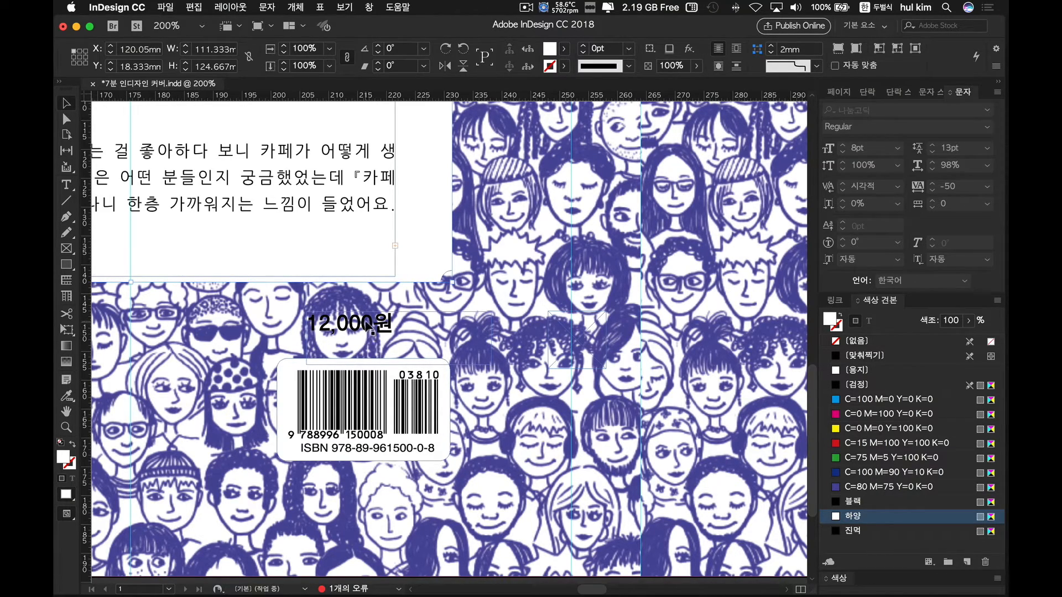
- Fill the price text frame with 하양 and shrink the frame to fit closely around the text
left_click(342, 330)
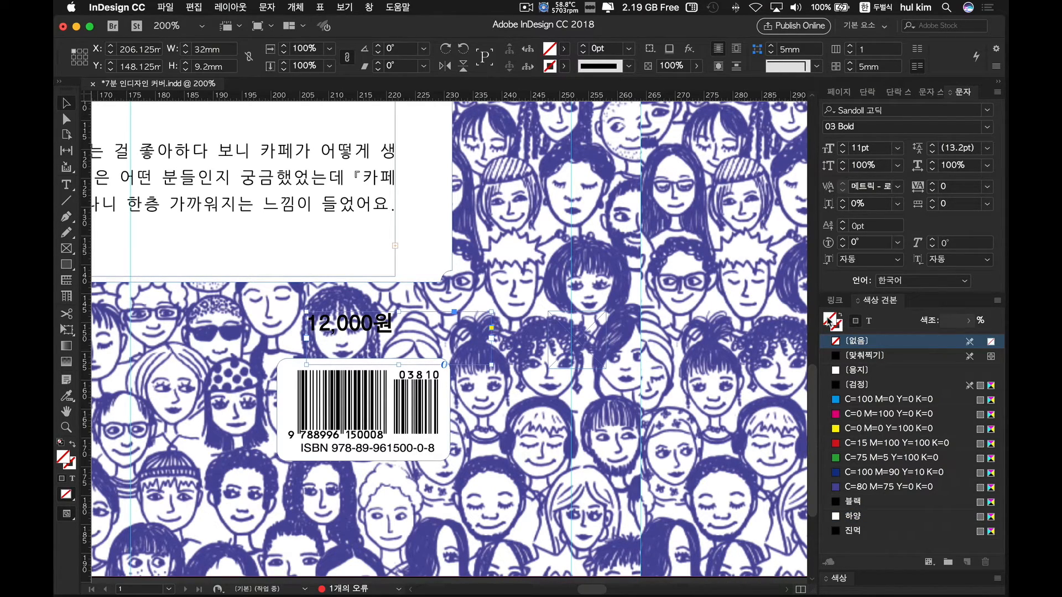
left_click(861, 516)
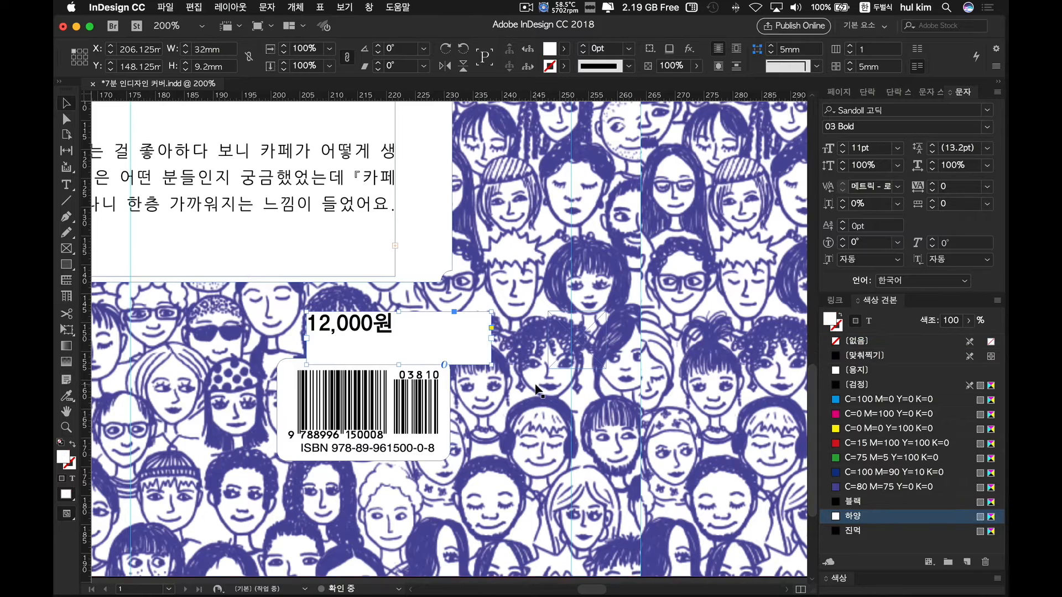
left_click_drag(397, 363, 398, 342)
left_click_drag(488, 329, 415, 329)
- Center the 12,000원 text horizontally within its white frame
double_click(325, 334)
key("super+a")
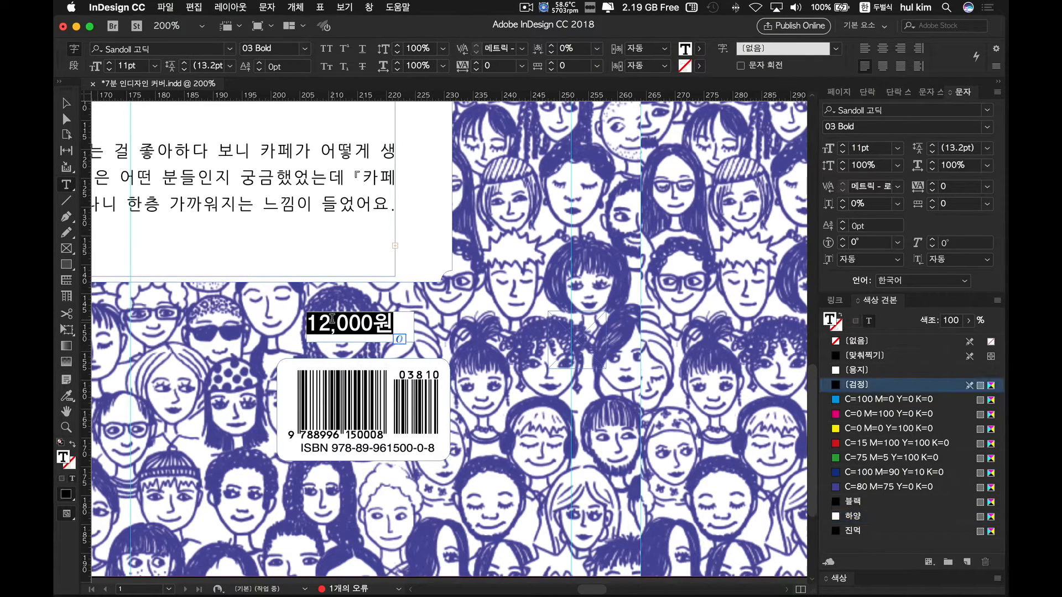
left_click(883, 52)
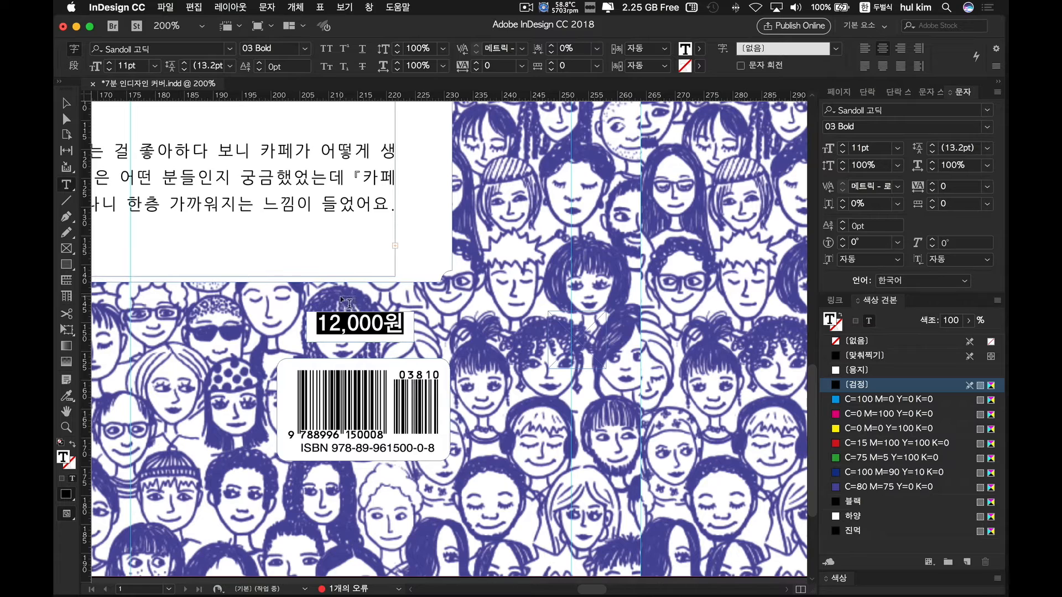
- Center the 12,000원 text vertically in its frame and move the frame closer above the barcode, to about X 210.9 mm, Y 150.5 mm
left_click(66, 104)
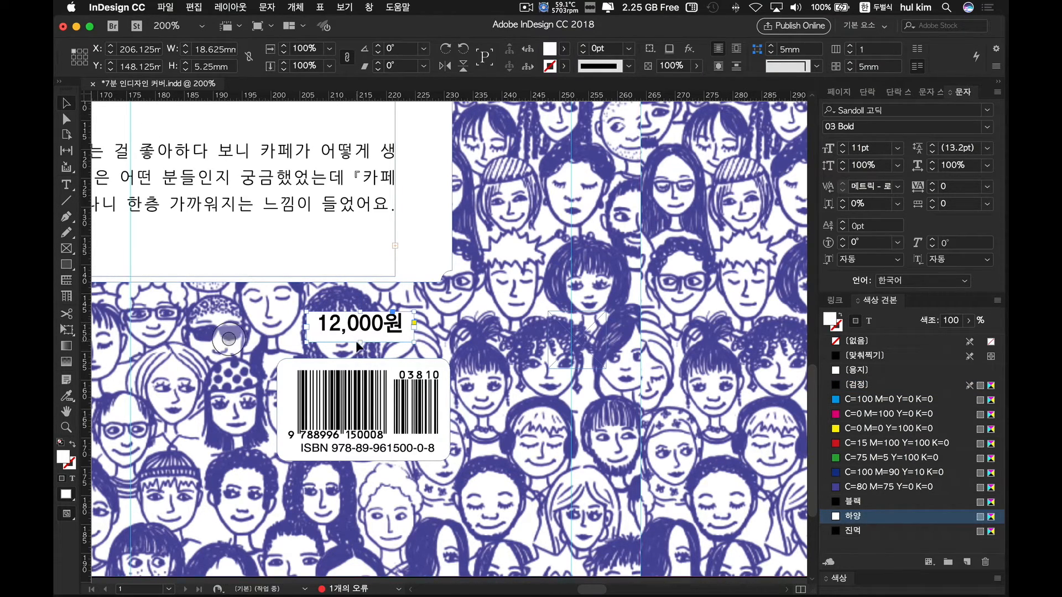
double_click(327, 329)
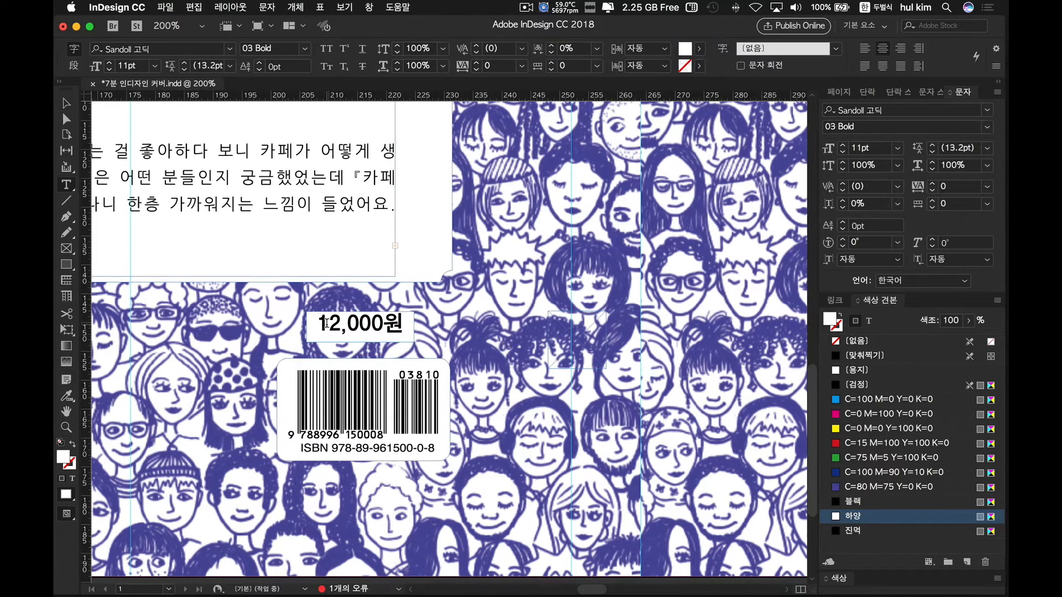
key("Escape")
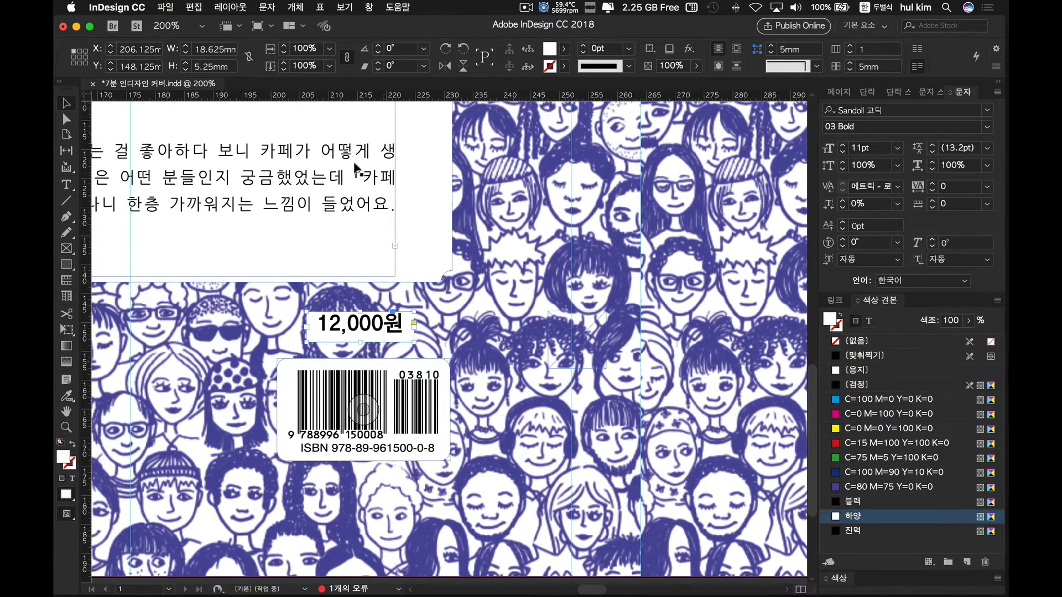
left_click(295, 7)
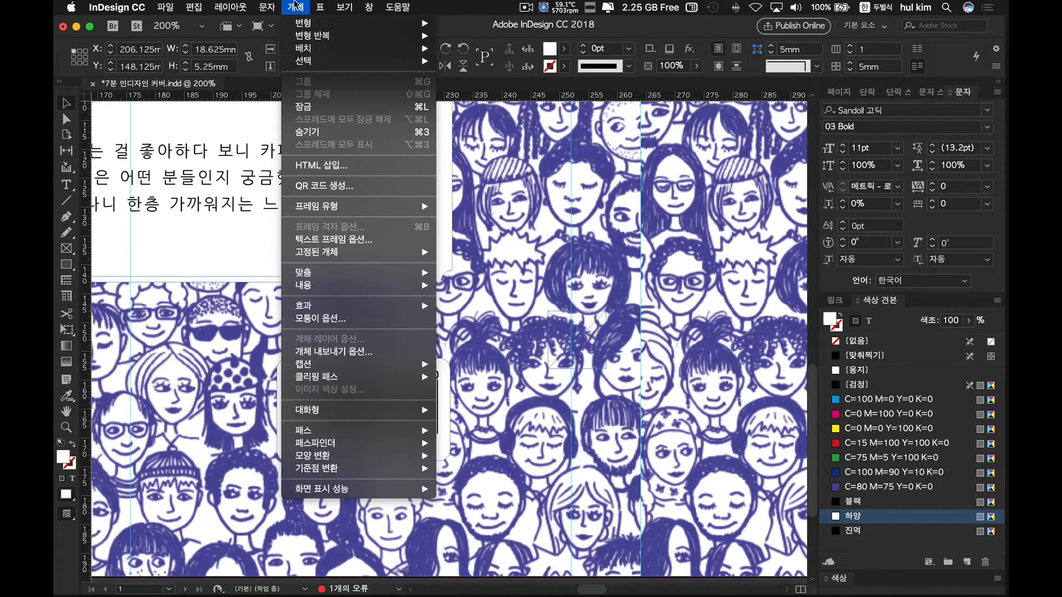
left_click(340, 239)
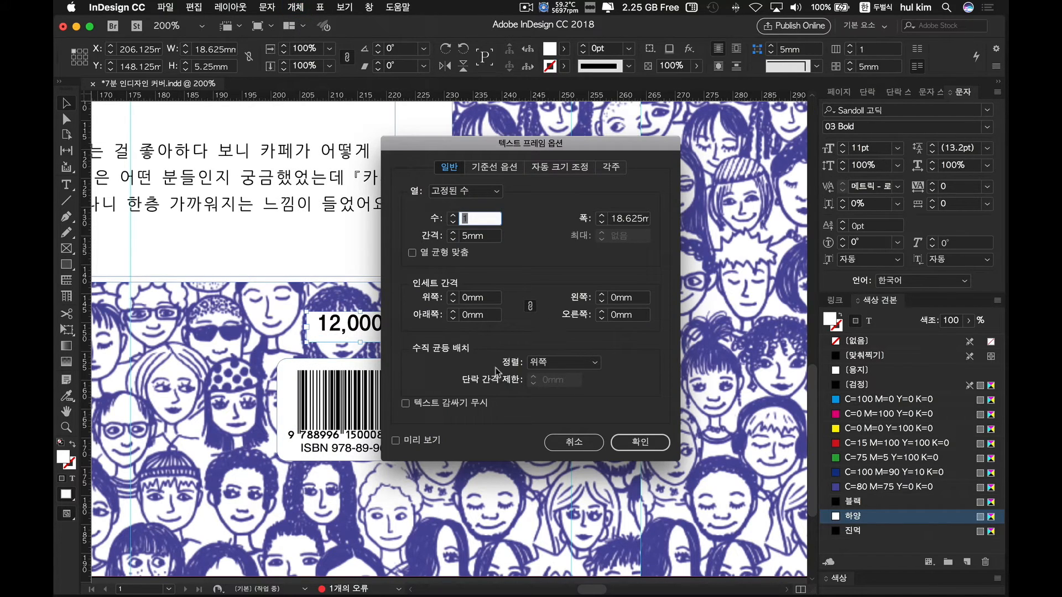
left_click(548, 363)
left_click(547, 390)
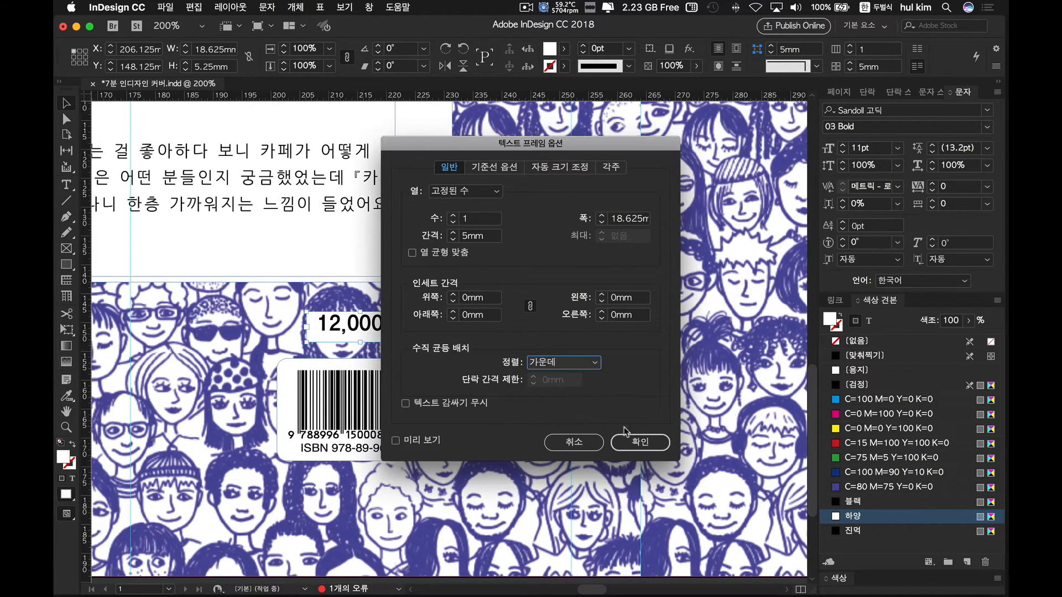
left_click(640, 442)
left_click_drag(374, 327, 403, 336)
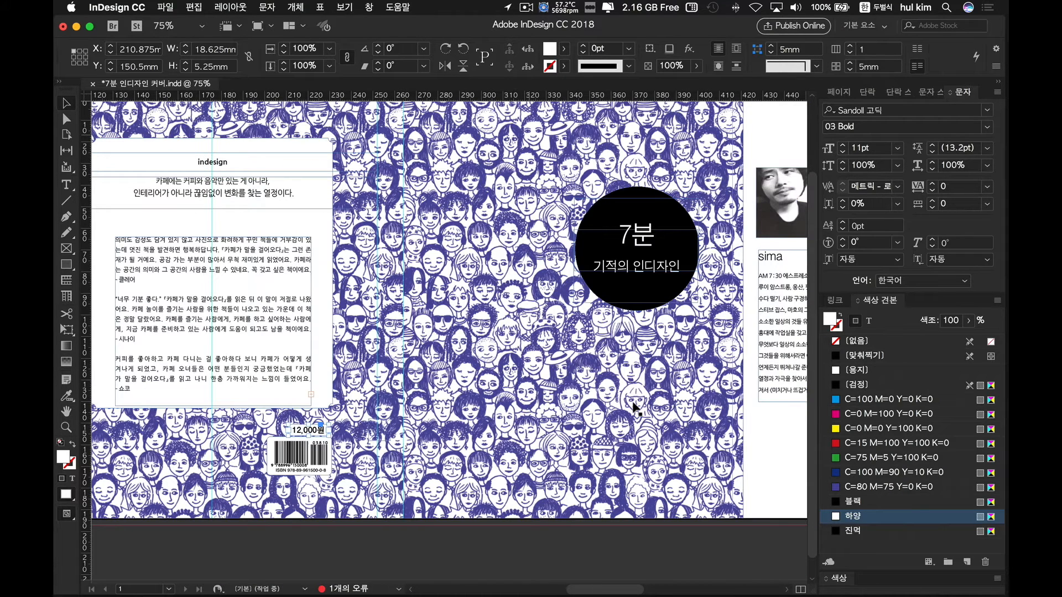